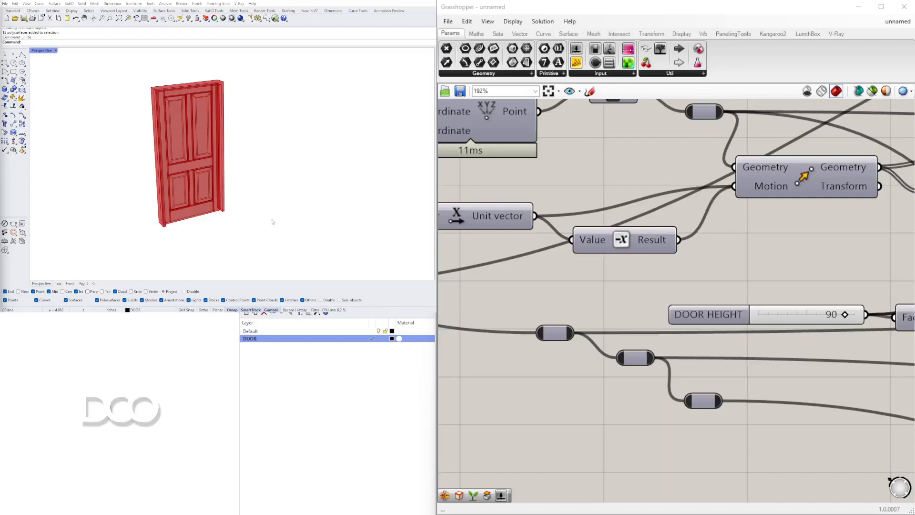
Adjust the finished door's width slightly with the DOOR SIZE slider at the start of the definition
right_click_drag(210, 134, 248, 166, "shift")
scroll(200, 266, "up", 2)
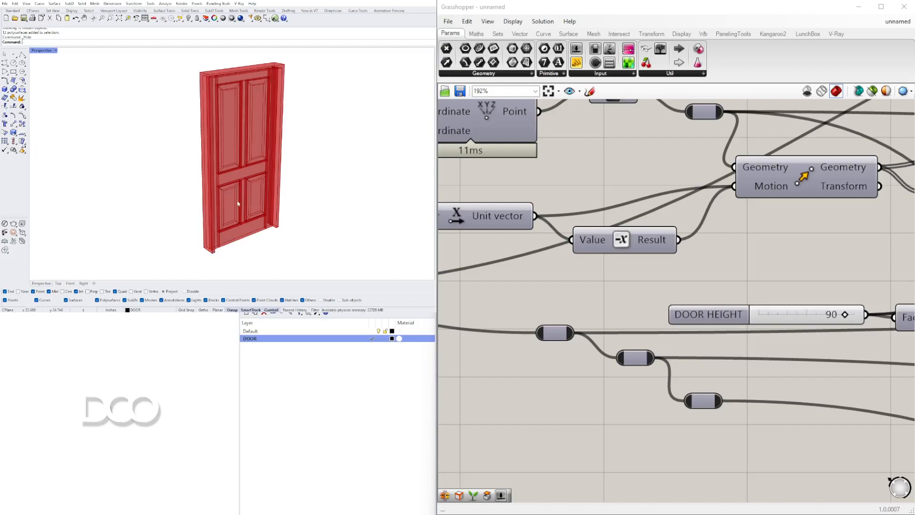
scroll(228, 193, "down", 2)
scroll(768, 275, "down", 6)
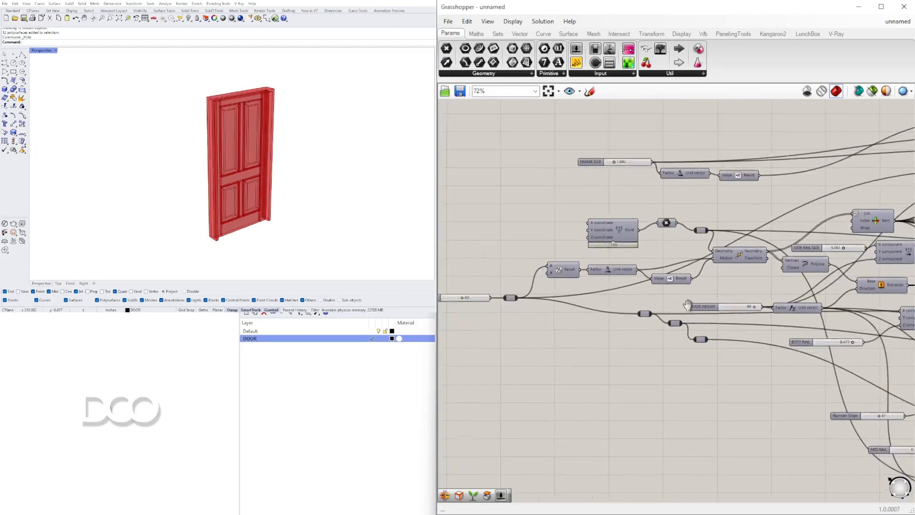
scroll(563, 254, "up", 5)
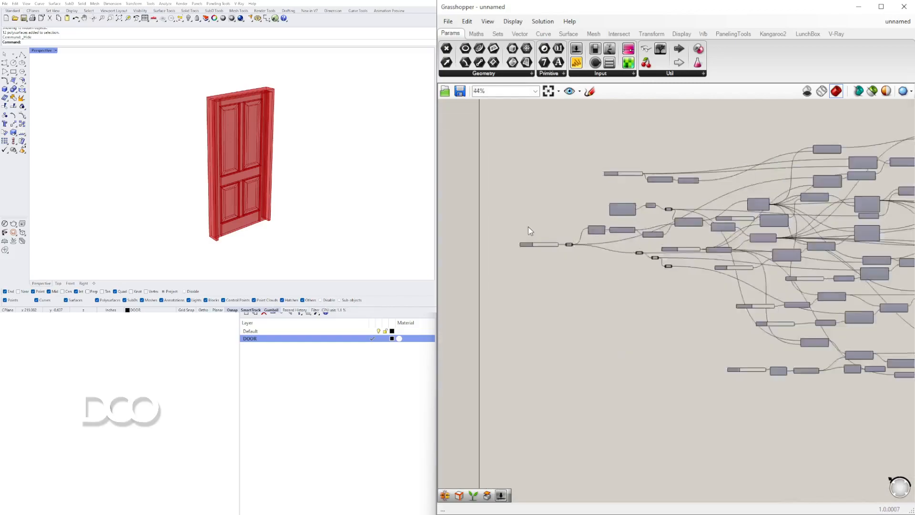
scroll(544, 267, "up", 2)
left_click_drag(544, 268, 541, 267)
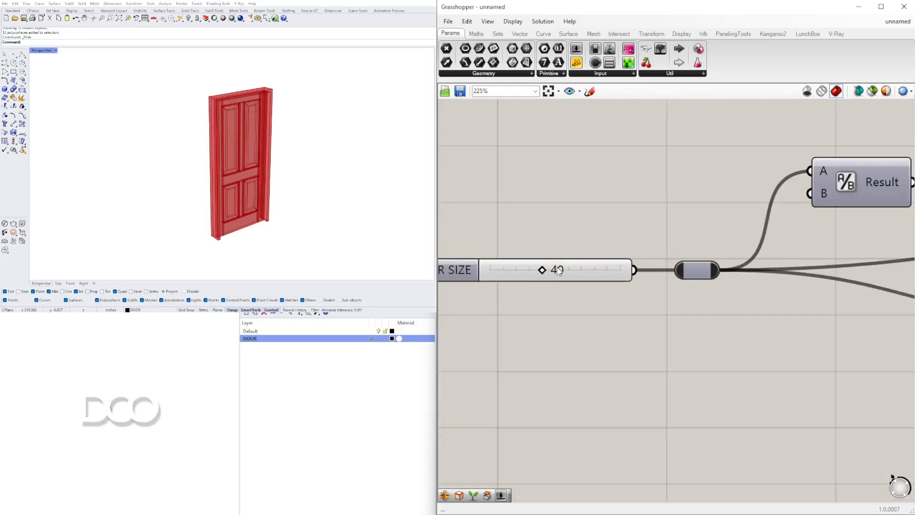
Adjust the finished door's height slightly with the DOOR HEIGHT slider
scroll(625, 296, "down", 3)
right_click_drag(626, 296, 554, 312)
scroll(781, 288, "up", 2)
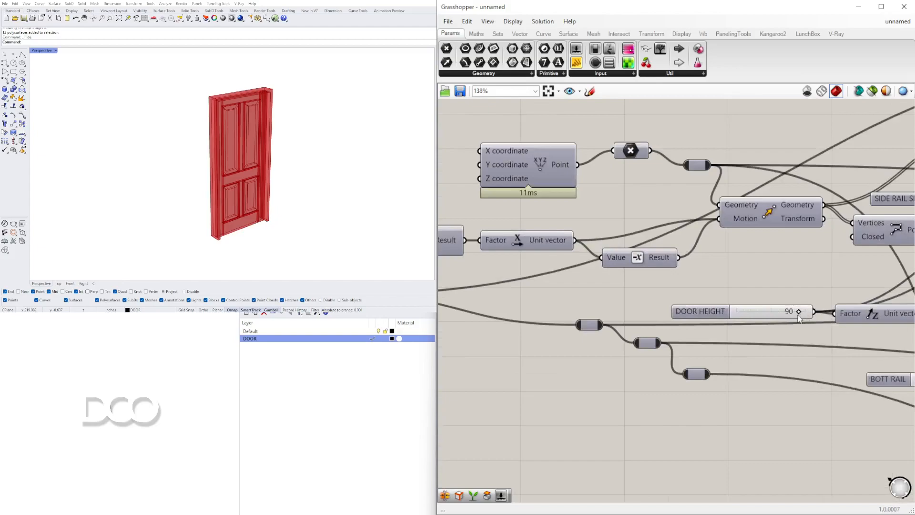
left_click_drag(798, 312, 803, 311)
scroll(807, 321, "down", 6)
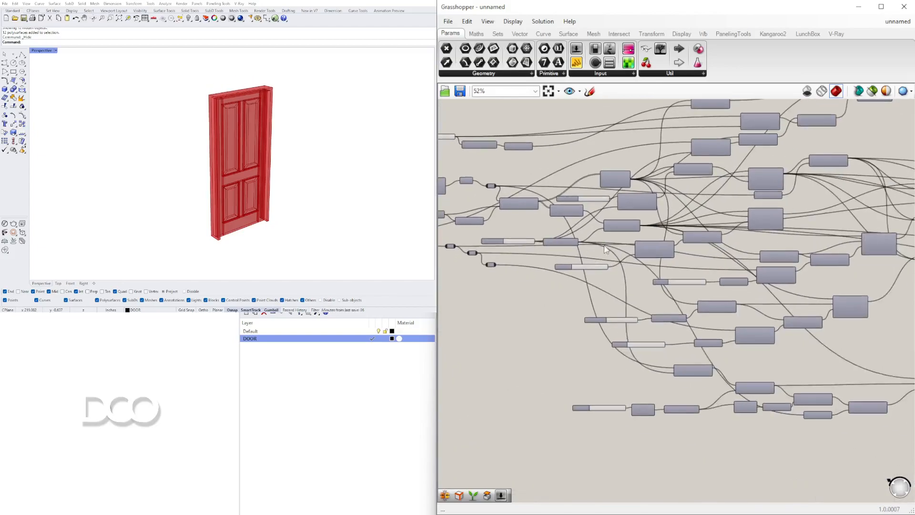
Examine the finished door definition from its initial sliders through the rail branches to its final components
right_click_drag(289, 162, 255, 165)
scroll(242, 167, "up", 1)
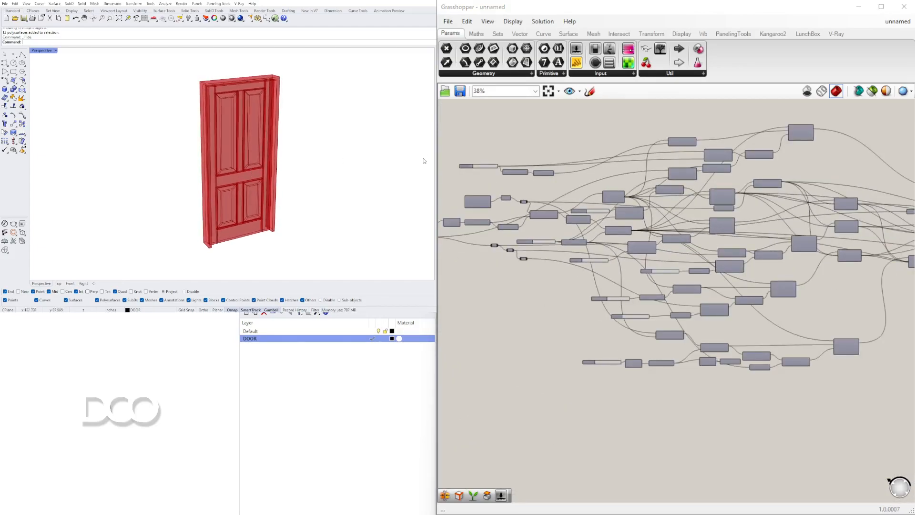
scroll(772, 291, "down", 3)
right_click_drag(772, 291, 773, 278)
scroll(675, 286, "up", 10)
left_click_drag(665, 292, 667, 294)
right_click_drag(692, 309, 530, 260)
left_click_drag(698, 365, 702, 365)
scroll(675, 259, "down", 10)
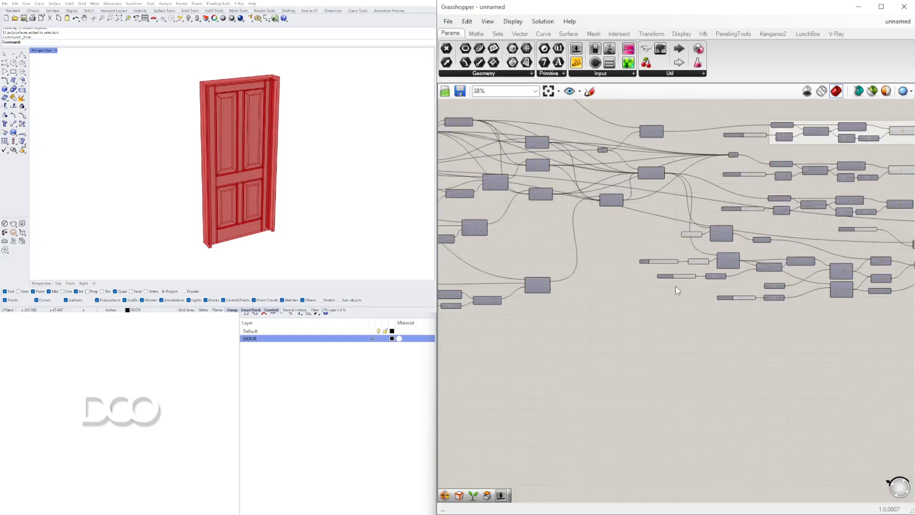
scroll(682, 304, "down", 4)
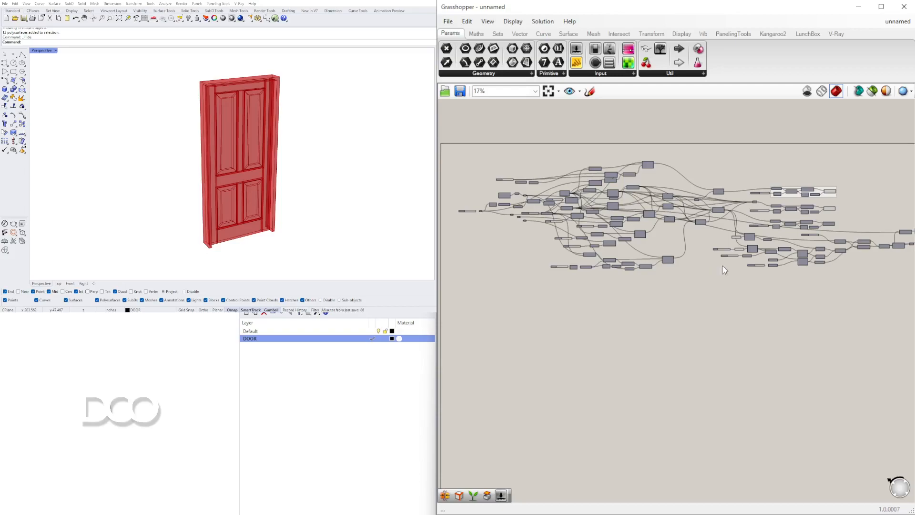
scroll(719, 245, "down", 2)
right_click_drag(718, 245, 685, 236)
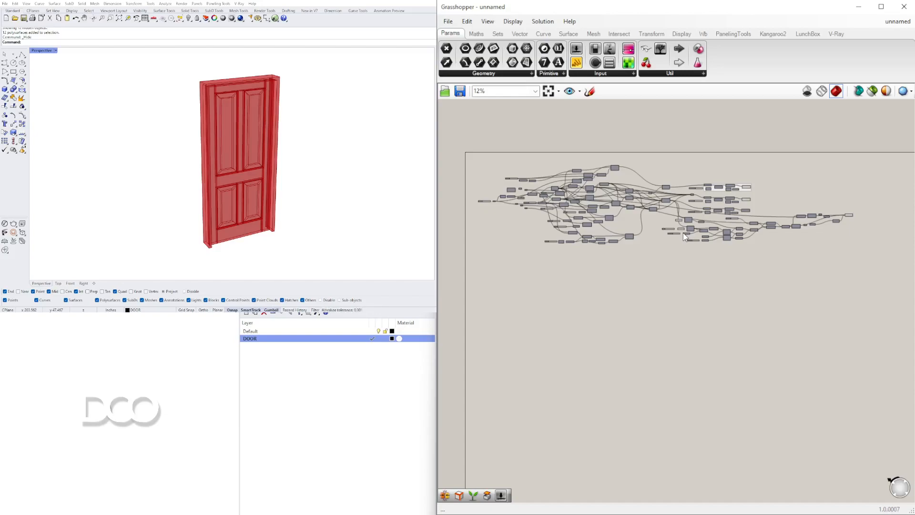
Examine the finished door model's frame, raised panels and rails up close and from different angles
left_click(172, 118)
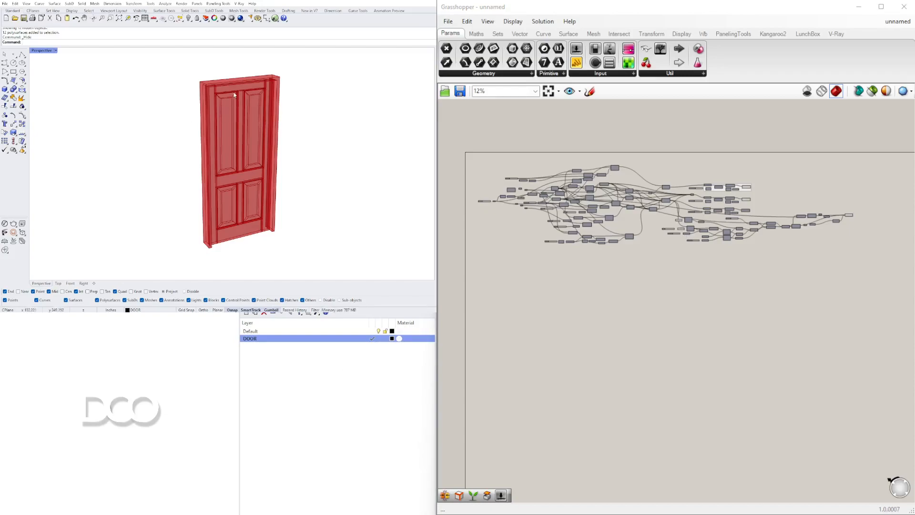
scroll(232, 99, "up", 5)
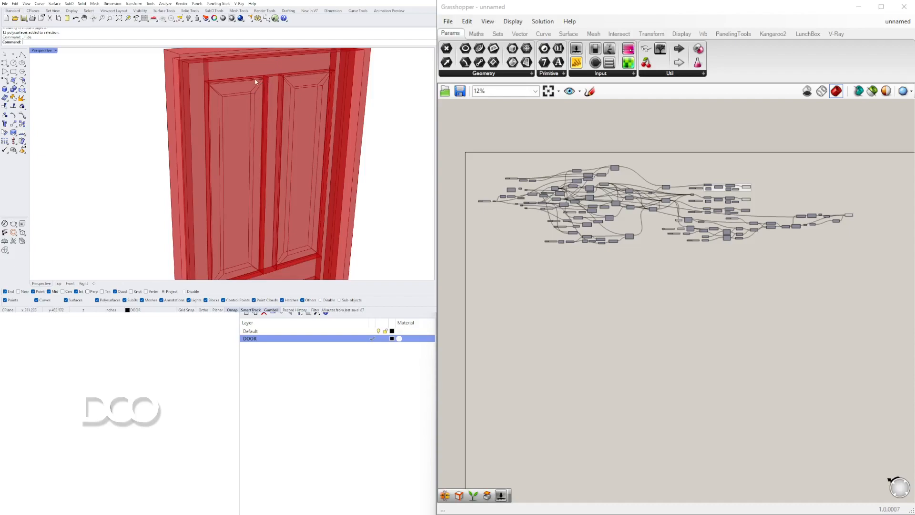
scroll(256, 87, "down", 6)
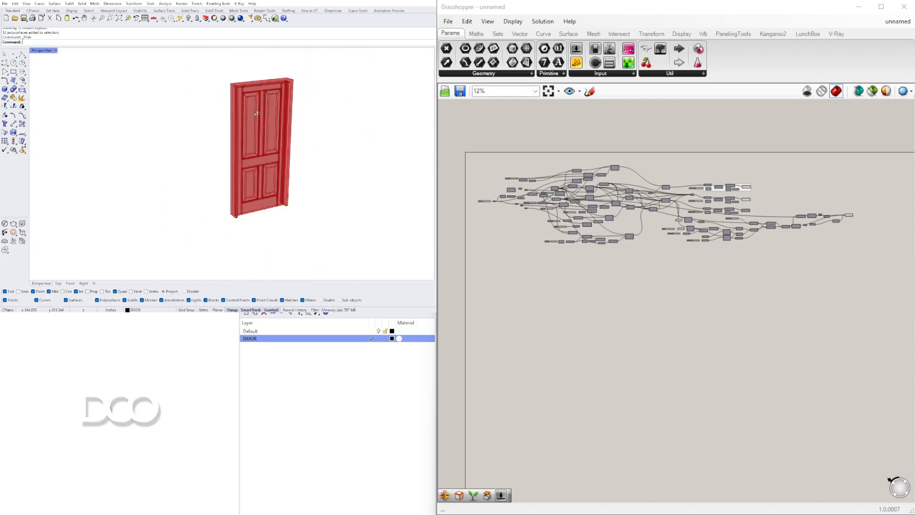
right_click_drag(207, 118, 244, 148)
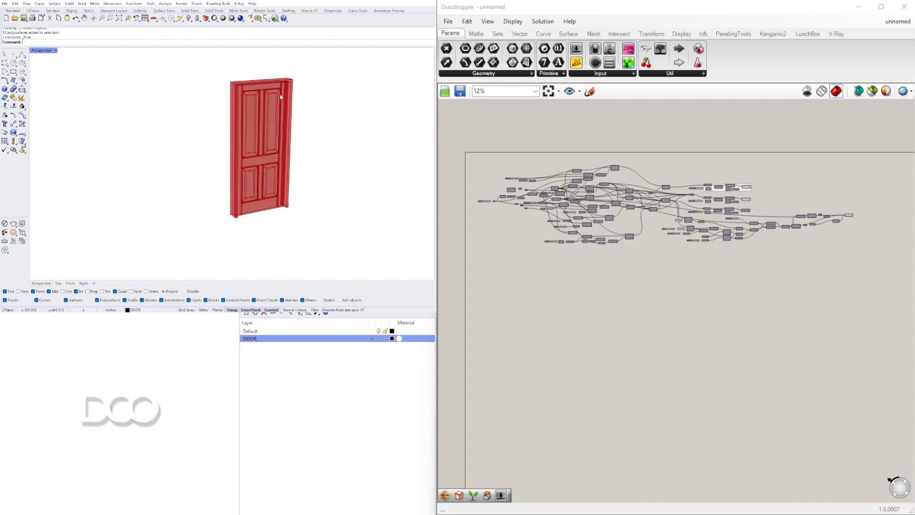
scroll(279, 126, "up", 4)
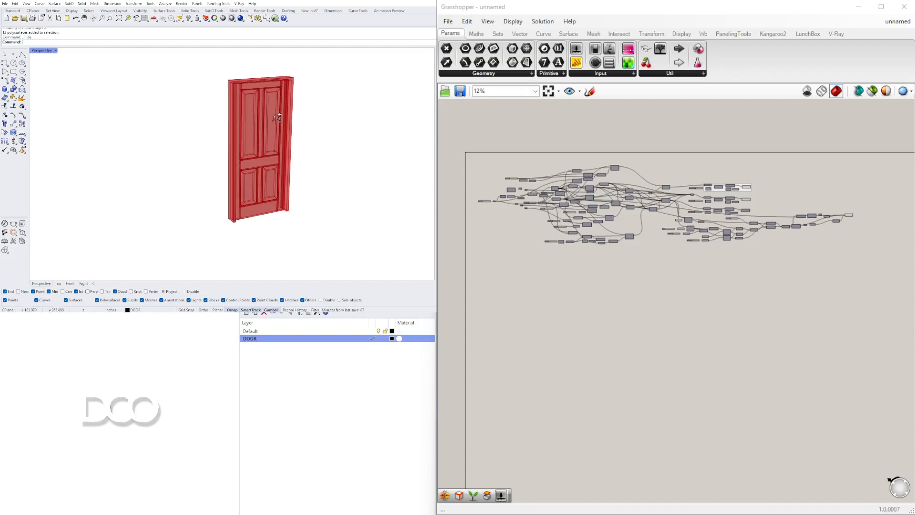
scroll(260, 167, "up", 2)
right_click_drag(274, 172, 143, 179)
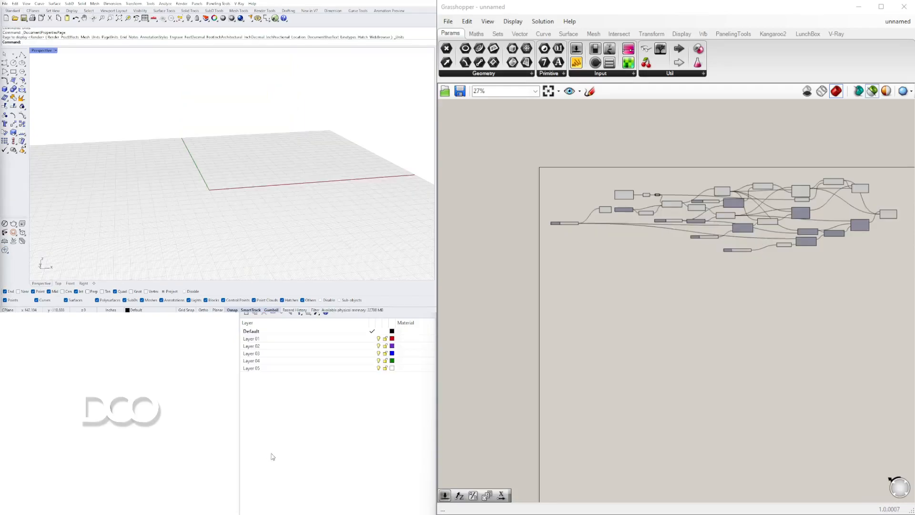
Turn off the selected-only preview so the starting definition draws all of its preview-enabled door geometry
scroll(577, 210, "up", 7)
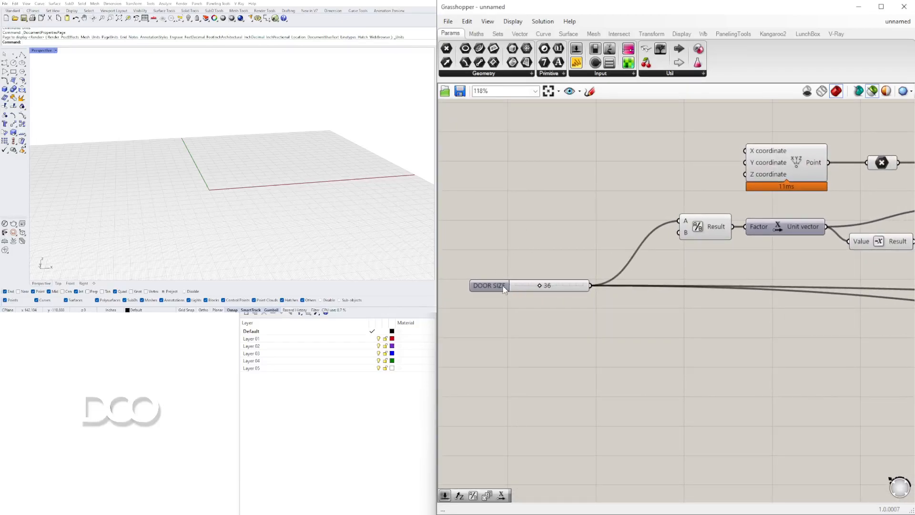
scroll(701, 282, "down", 3)
right_click_drag(861, 257, 681, 248)
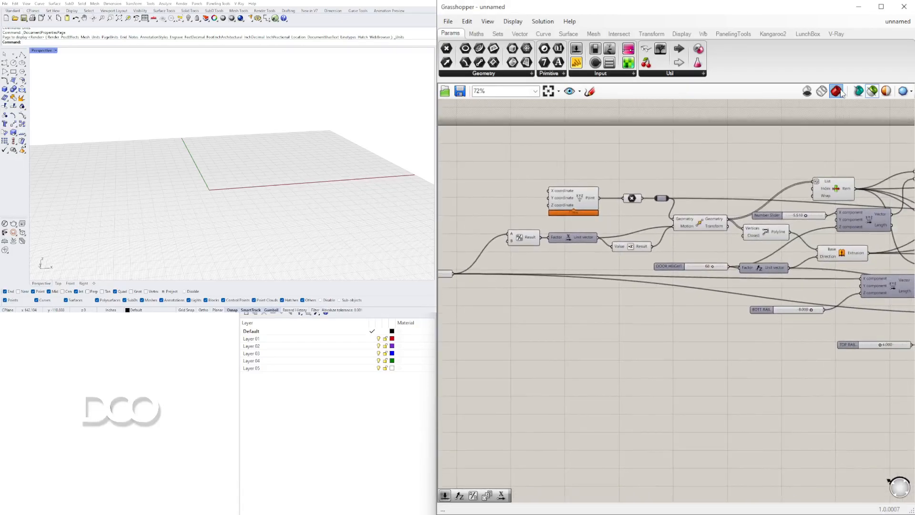
scroll(615, 310, "down", 4)
scroll(629, 295, "up", 3)
scroll(627, 292, "up", 2)
left_click(627, 291)
scroll(619, 305, "down", 3)
right_click_drag(619, 306, 750, 305)
left_click(871, 90)
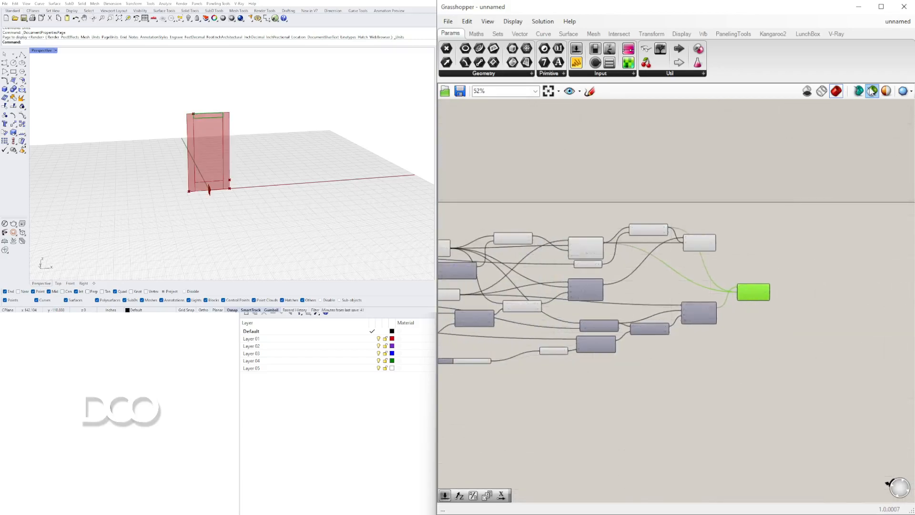
left_click(602, 212)
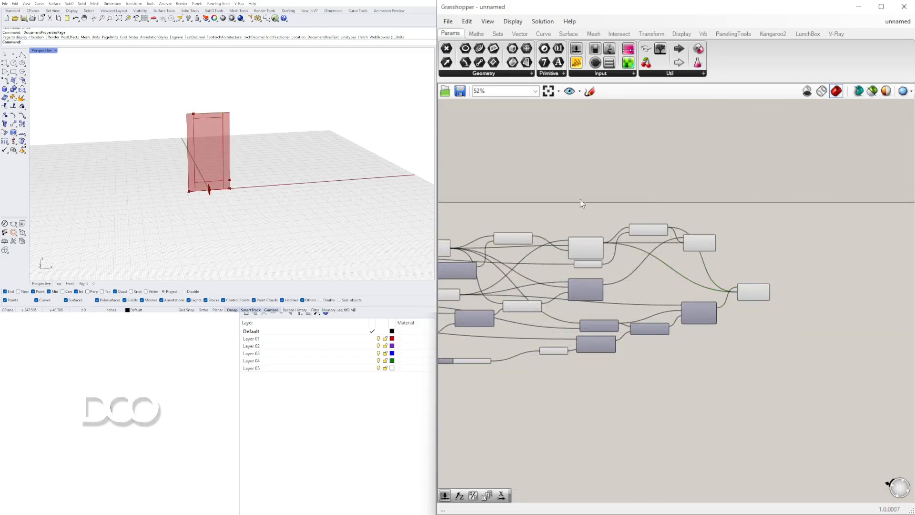
Set the DOOR SIZE slider to 32
right_click_drag(604, 208, 774, 210)
right_click_drag(561, 232, 739, 206)
right_click_drag(564, 261, 682, 273)
scroll(681, 274, "up", 5)
right_click_drag(494, 324, 672, 306)
scroll(672, 306, "up", 4)
mouse_move(636, 322)
left_mouse_down()
mouse_move(666, 321)
mouse_move(628, 319)
left_mouse_up()
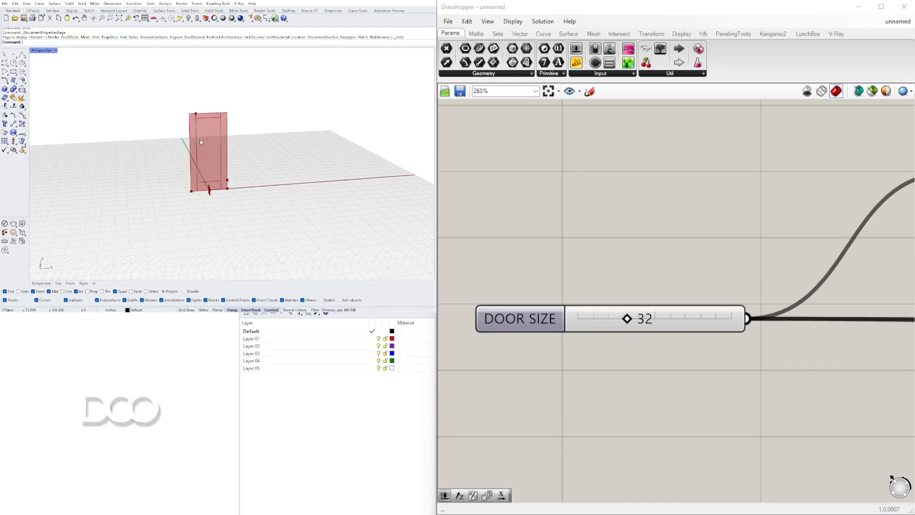
Try several widths on the DOOR SIZE slider and leave the door slightly wider
scroll(670, 221, "up", 2)
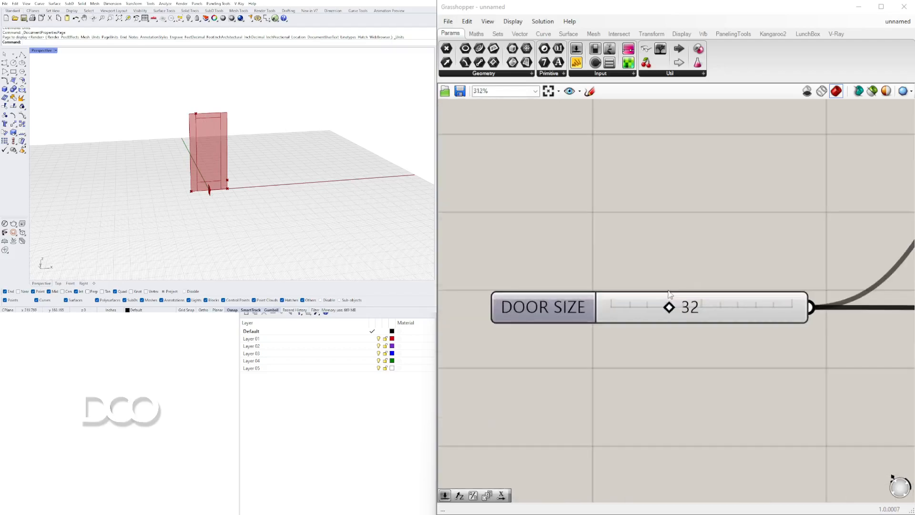
left_click_drag(668, 306, 703, 308)
left_click_drag(703, 307, 675, 308)
left_click_drag(675, 308, 680, 308)
Set the DOOR HEIGHT slider to 82
scroll(622, 230, "down", 8)
scroll(705, 235, "down", 8)
scroll(844, 247, "up", 8)
scroll(572, 218, "up", 5)
scroll(611, 221, "up", 3)
mouse_move(718, 221)
left_mouse_down()
mouse_move(741, 223)
mouse_move(733, 222)
left_mouse_up()
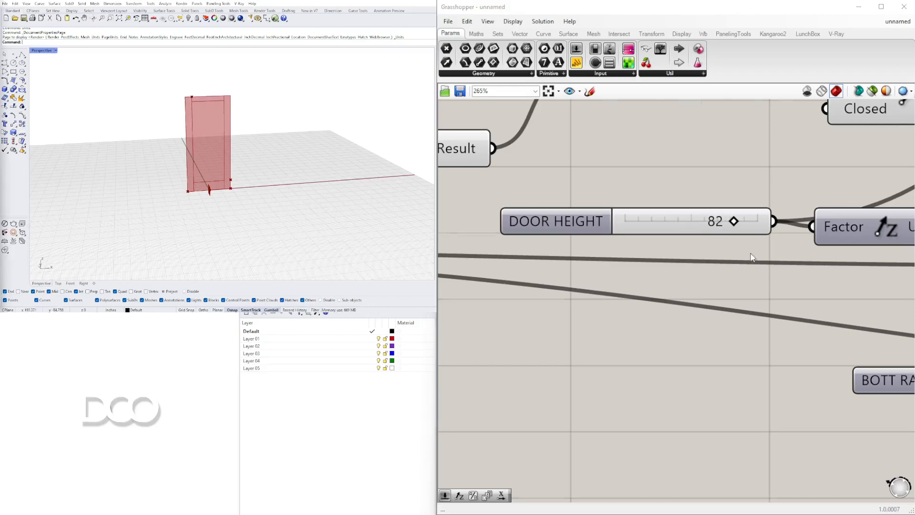
Set the unnamed Number Slider that feeds the vector's X component to 5.061
scroll(746, 257, "down", 5)
scroll(730, 208, "up", 5)
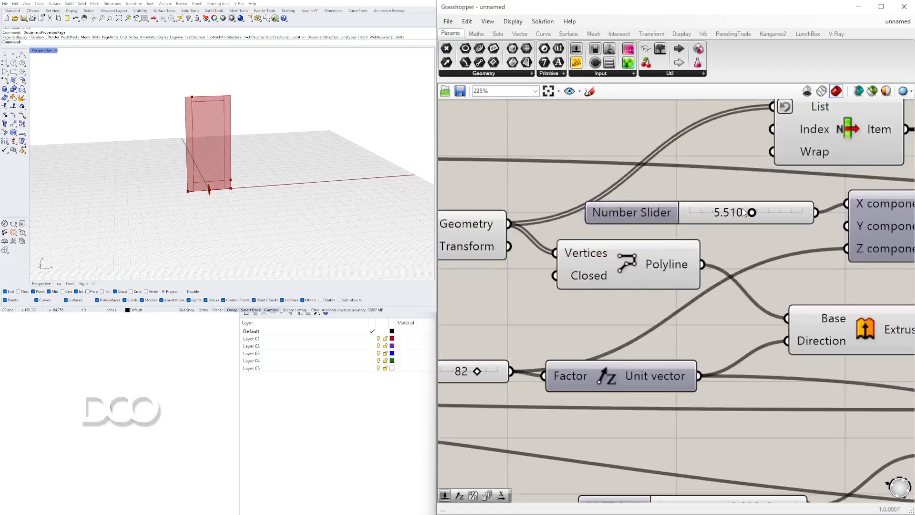
mouse_move(762, 211)
left_mouse_down()
mouse_move(729, 211)
mouse_move(775, 211)
mouse_move(734, 211)
mouse_move(755, 213)
left_mouse_up()
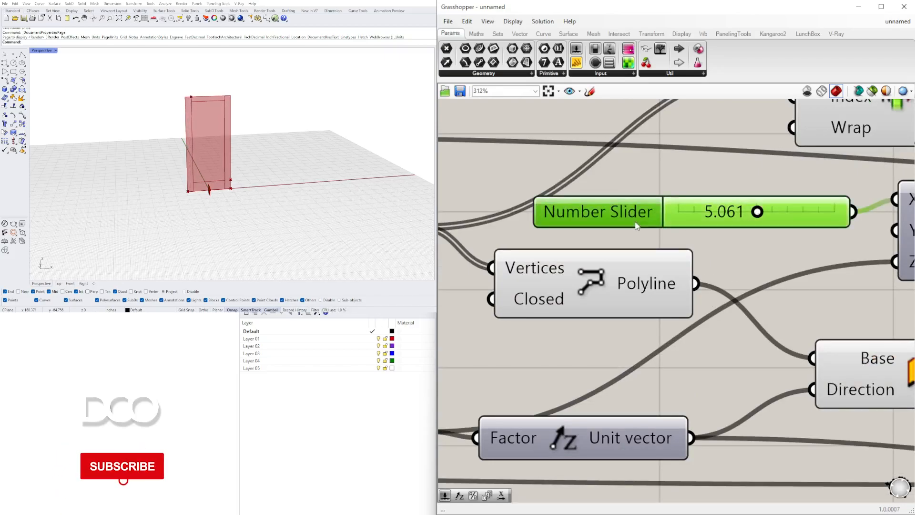
Rename the Number Slider that controls the side rail as SIDE RAIL SIZE
right_click(636, 225)
type("SIDE RI")
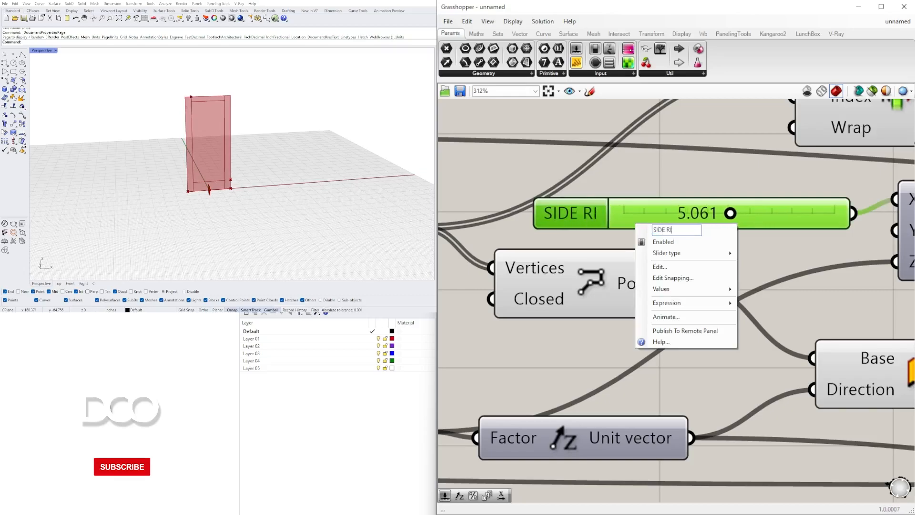
key("BackSpace")
type("AIL SIX")
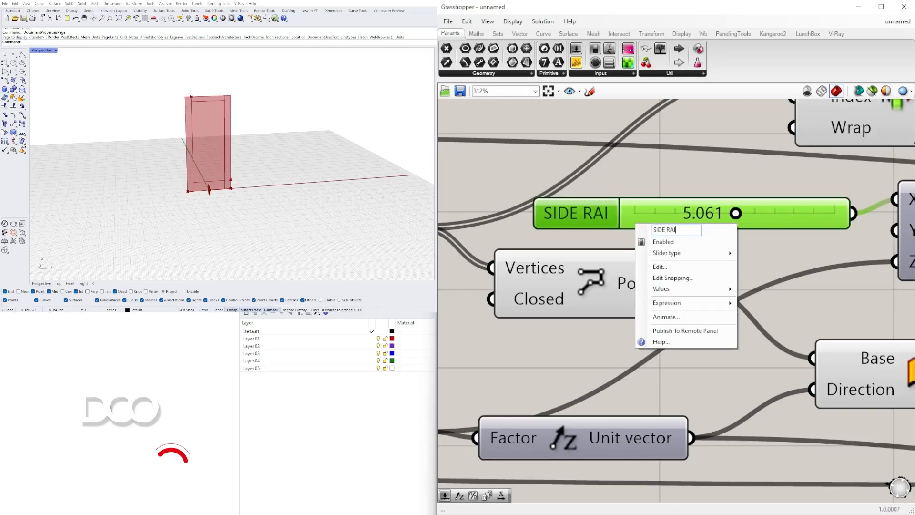
key("BackSpace")
type("ZE")
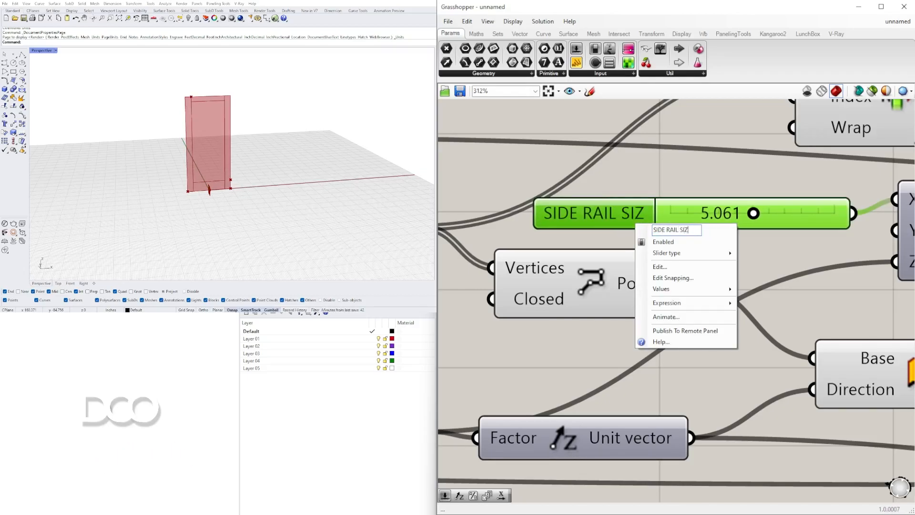
key("Return")
Try a BOTT RAIL slider value of 6.542 and set it back to 8
scroll(607, 240, "down", 4)
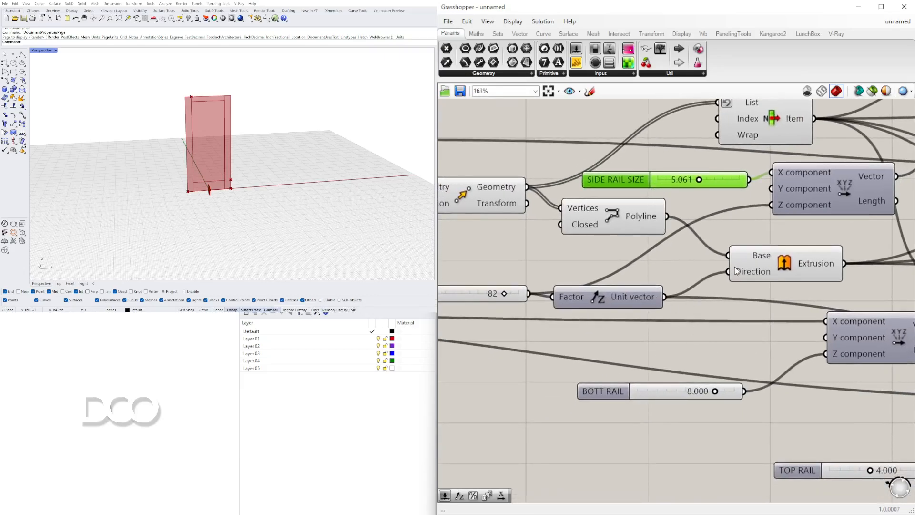
scroll(736, 271, "down", 1)
left_click(817, 316)
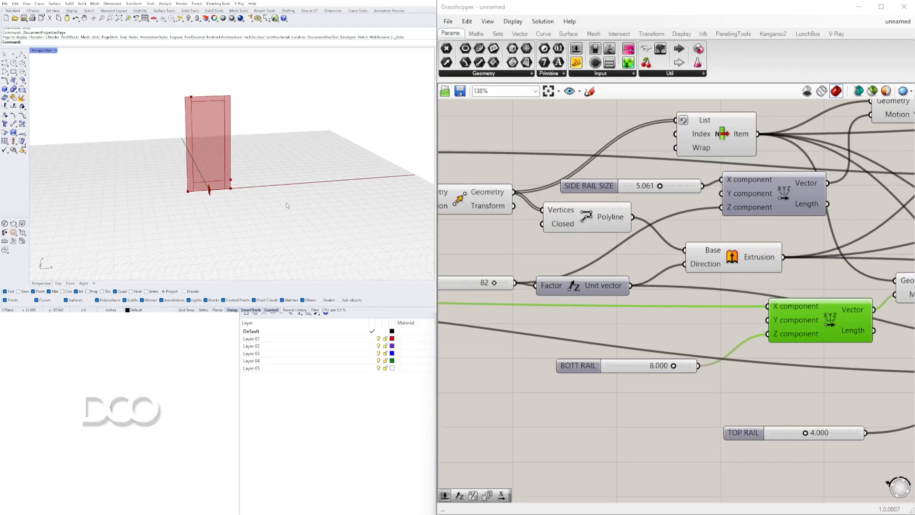
scroll(673, 367, "up", 3)
left_click_drag(673, 368, 653, 366)
double_click(620, 364)
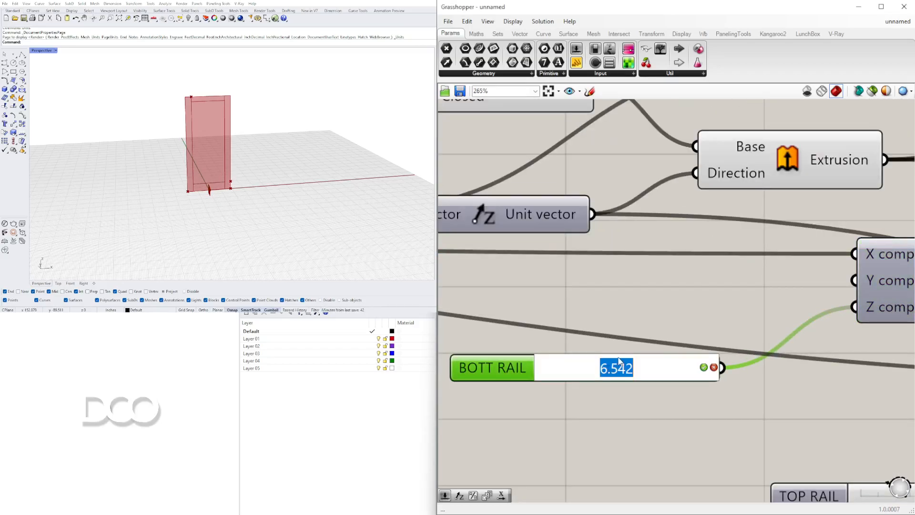
type("8")
key("Return")
Set the TOP RAIL slider to 4.816
scroll(617, 186, "down", 5)
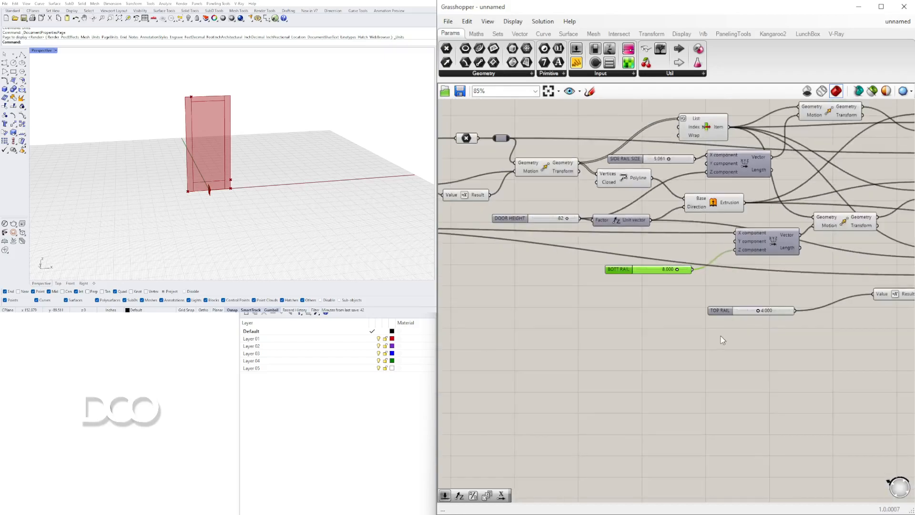
scroll(747, 316, "up", 4)
right_click_drag(746, 317, 588, 329)
scroll(569, 316, "down", 1)
left_click_drag(564, 318, 644, 312)
scroll(667, 306, "up", 3)
mouse_move(699, 318)
left_mouse_down()
mouse_move(746, 317)
mouse_move(673, 312)
mouse_move(691, 313)
left_mouse_up()
scroll(613, 308, "down", 3)
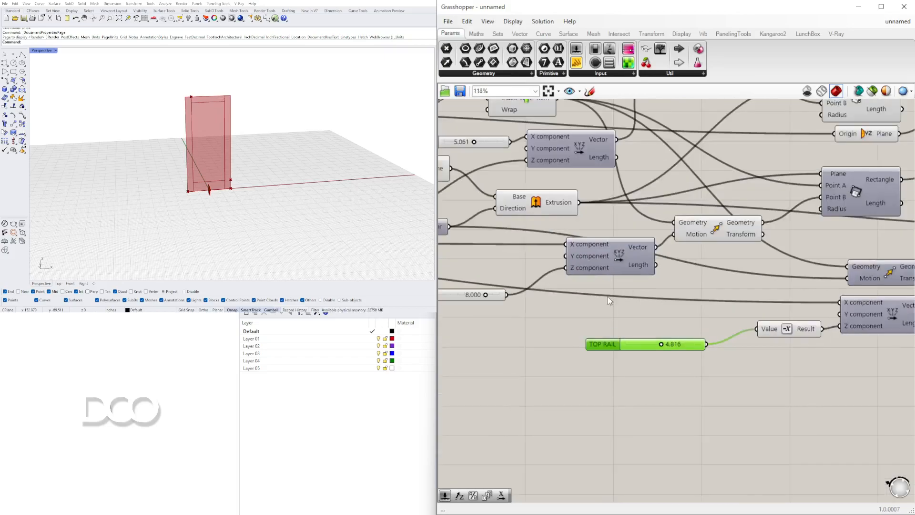
Turn on the preview of the Rectangle 2Pt component that outlines the bottom rail
right_click_drag(777, 263, 640, 276)
left_click(663, 255)
right_click(717, 208)
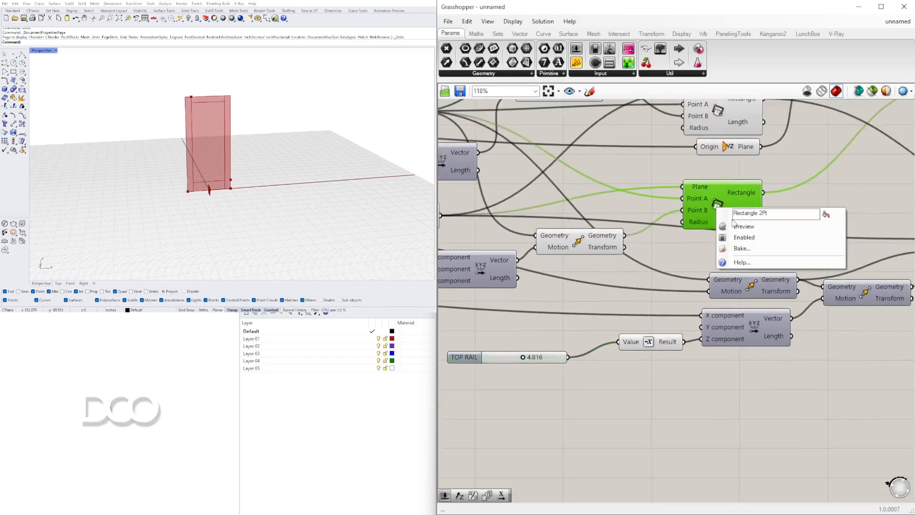
left_click(736, 226)
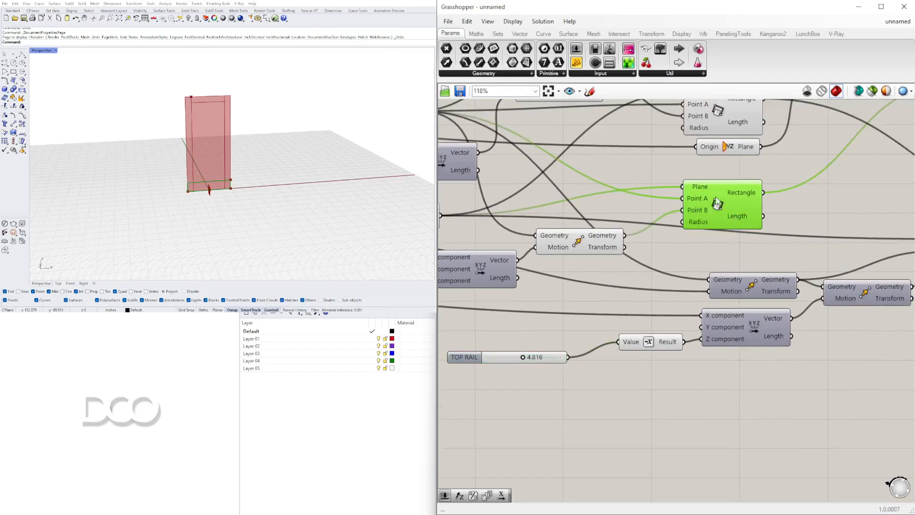
Examine which components produce the bottom rail outline, the side rail and its mirrored copy in the viewport
scroll(188, 200, "up", 5)
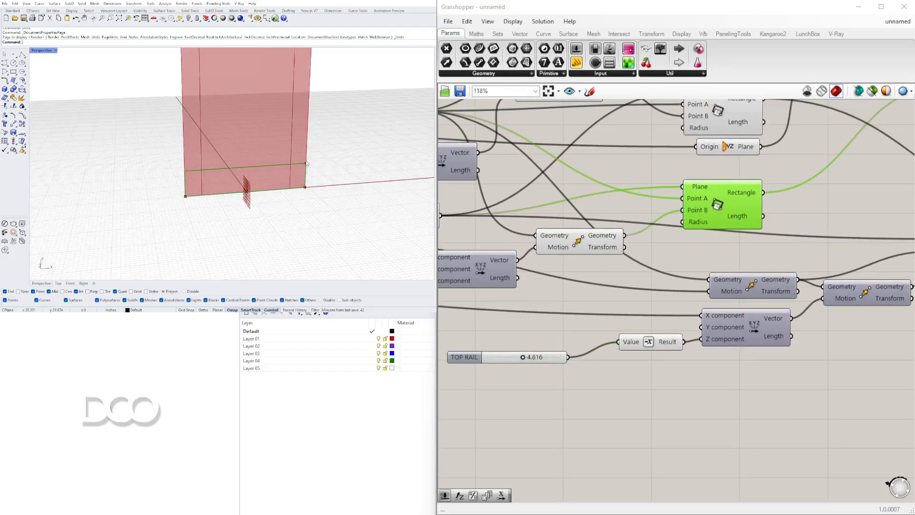
right_click_drag(479, 263, 677, 265)
left_click(564, 267)
mouse_move(563, 296)
left_mouse_down()
mouse_move(552, 298)
mouse_move(570, 299)
left_mouse_up()
scroll(624, 242, "down", 2)
right_click_drag(750, 245, 619, 245)
left_click(724, 206)
right_click_drag(722, 202, 606, 280)
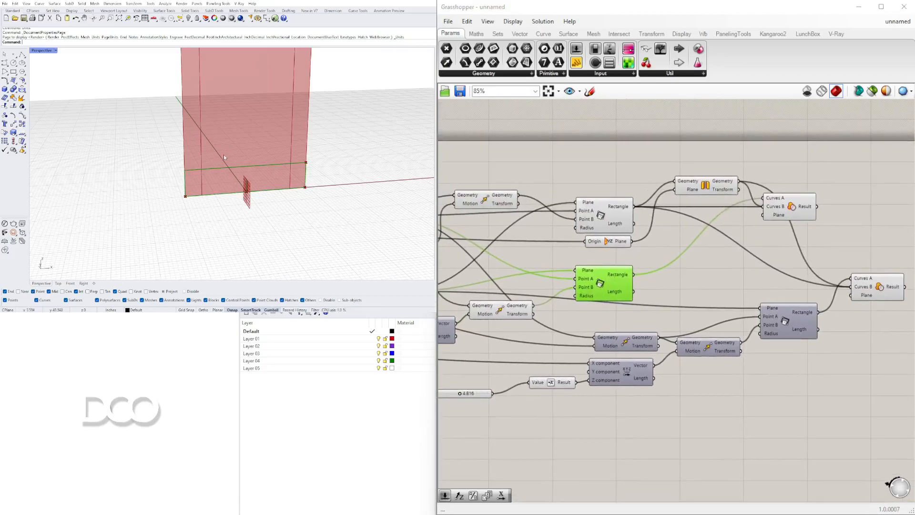
scroll(206, 115, "down", 3)
scroll(206, 116, "up", 2)
left_click(600, 214)
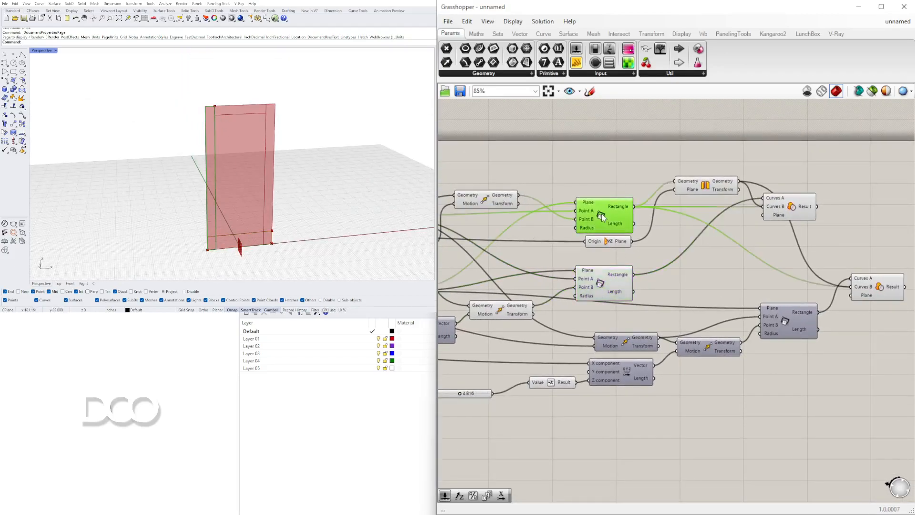
left_click(722, 187, "shift")
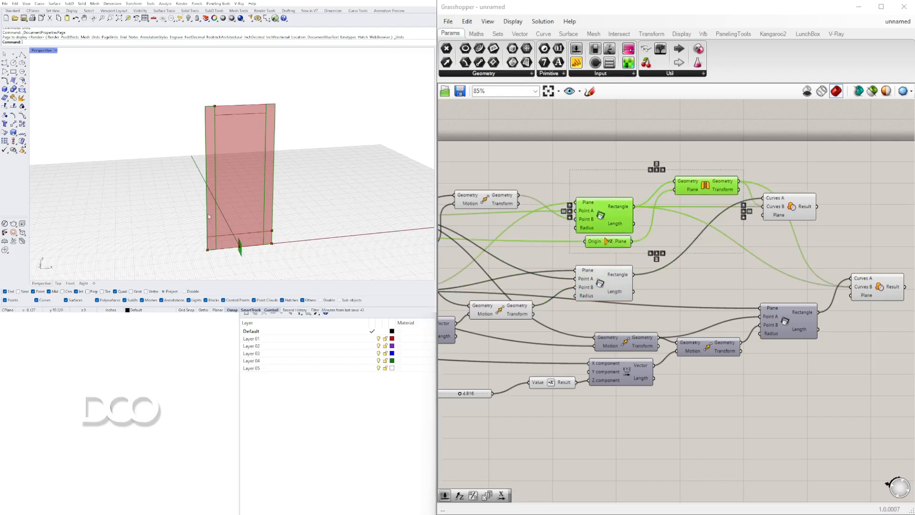
left_click(610, 298)
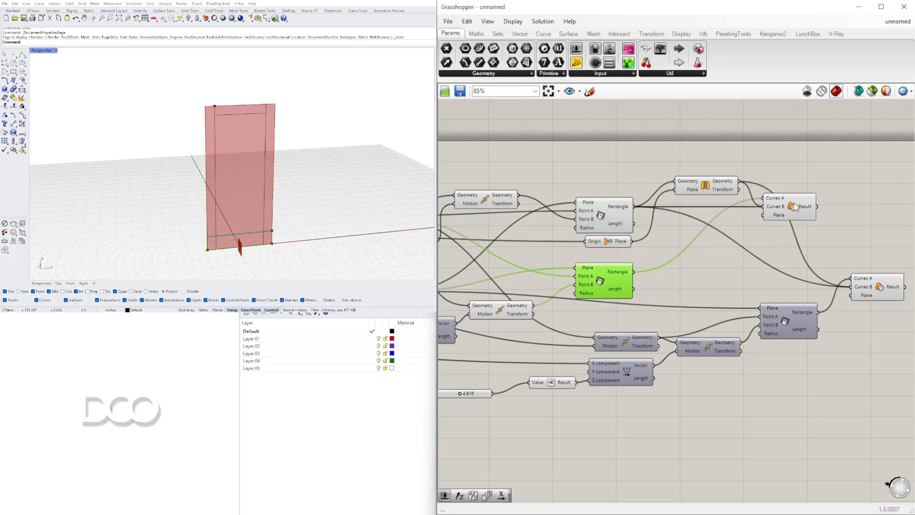
Shift the bottom rail's Region Difference component aside and turn off the preview of the bottom rail's Rectangle 2Pt component
left_click_drag(793, 203, 813, 200)
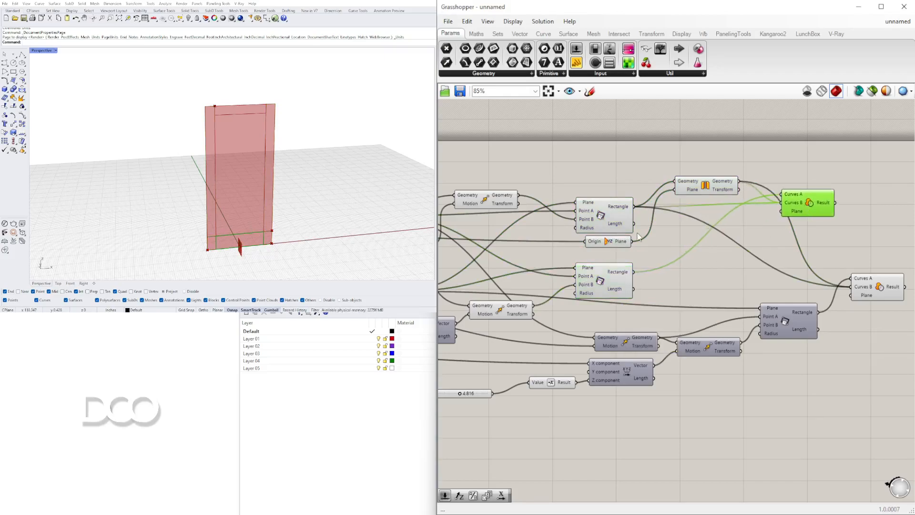
right_click(602, 279)
left_click(624, 292)
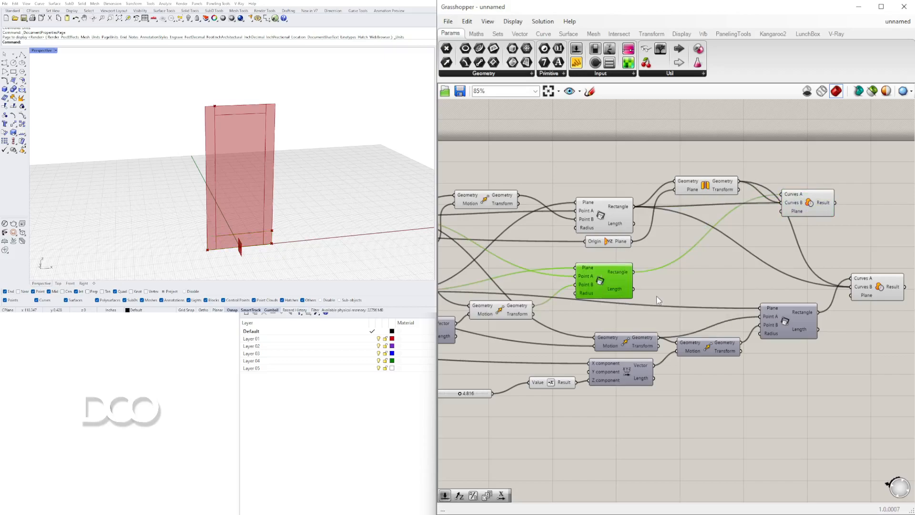
left_click_drag(881, 291, 880, 288)
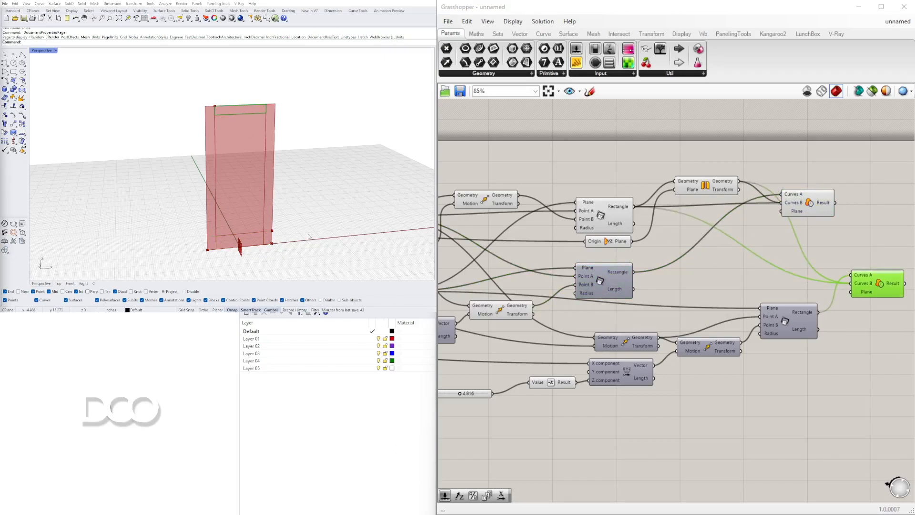
Set the TOP RAIL slider to 4.303
scroll(658, 316, "down", 1)
right_click_drag(481, 389, 661, 344)
left_click_drag(635, 336, 686, 324)
scroll(671, 327, "up", 5)
scroll(818, 328, "down", 5)
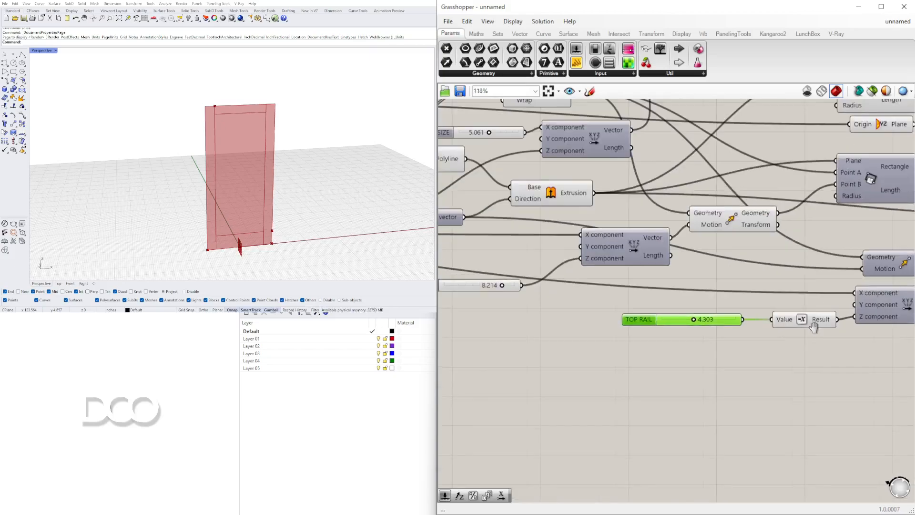
Line up the bottom and top rails' Region Difference components one above the other on the canvas
right_click_drag(809, 279, 601, 304)
left_click_drag(643, 258, 649, 259)
left_click_drag(601, 191, 665, 216)
left_click(668, 257)
left_click(653, 218, "shift")
Examine the side rail rectangle, its mirrored copy and both Region Difference results together as the door frame
right_click_drag(492, 185, 656, 188)
left_click(660, 182, "shift")
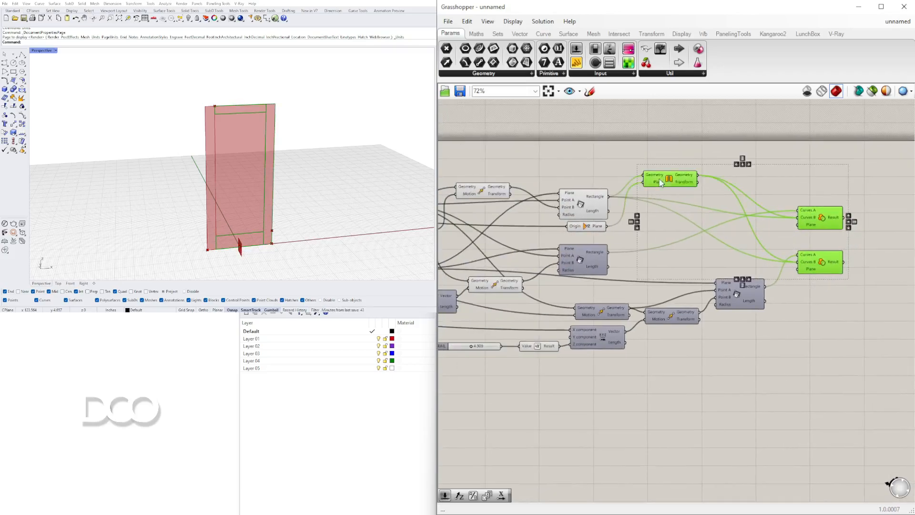
left_click(581, 204, "shift")
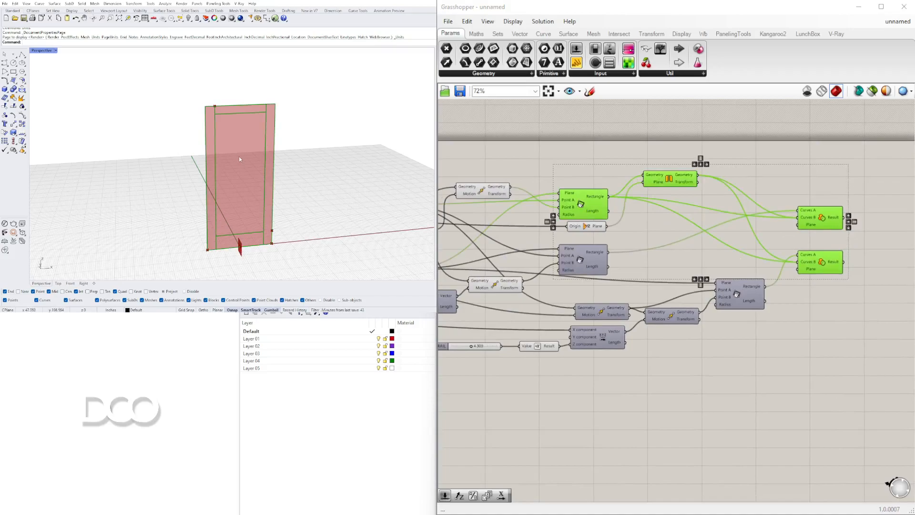
scroll(263, 178, "down", 5)
scroll(253, 176, "up", 6)
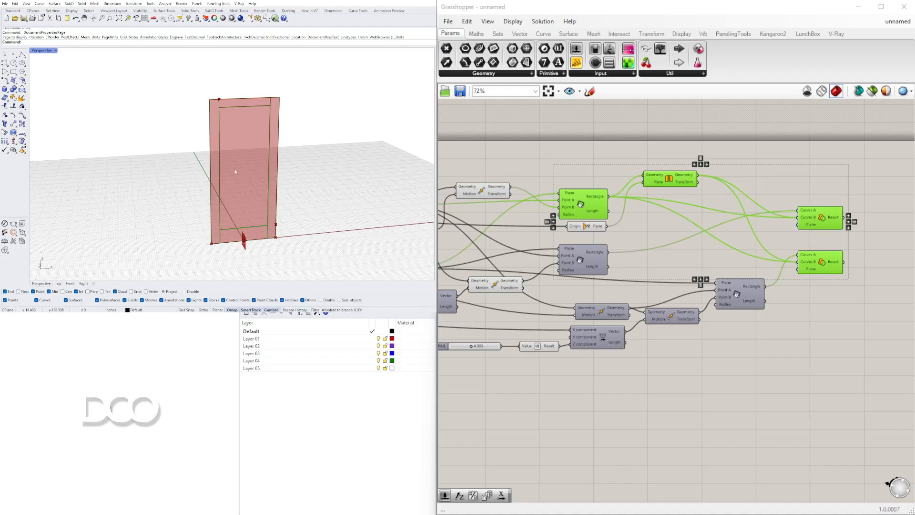
left_click(771, 173)
left_click(744, 303)
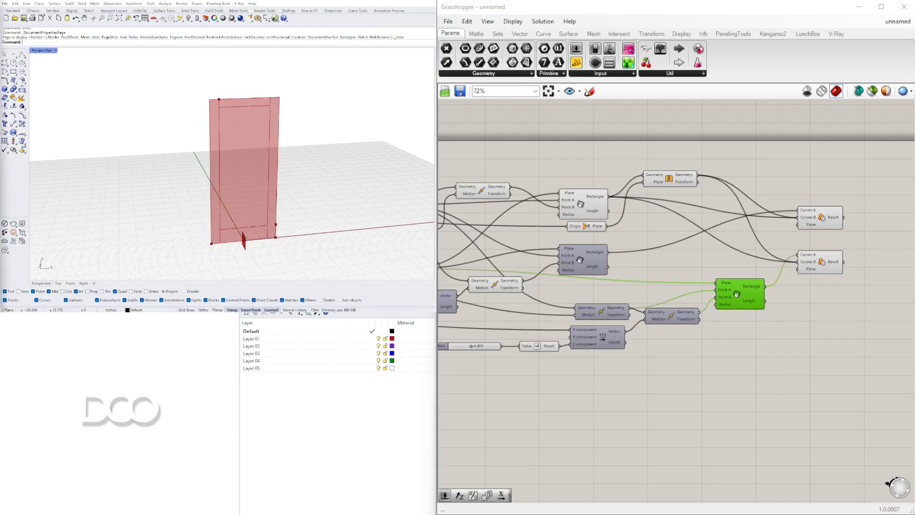
Trace the door's base corner point through the List Item component and the Move component that feeds it
scroll(543, 380, "down", 2)
right_click_drag(543, 380, 859, 311)
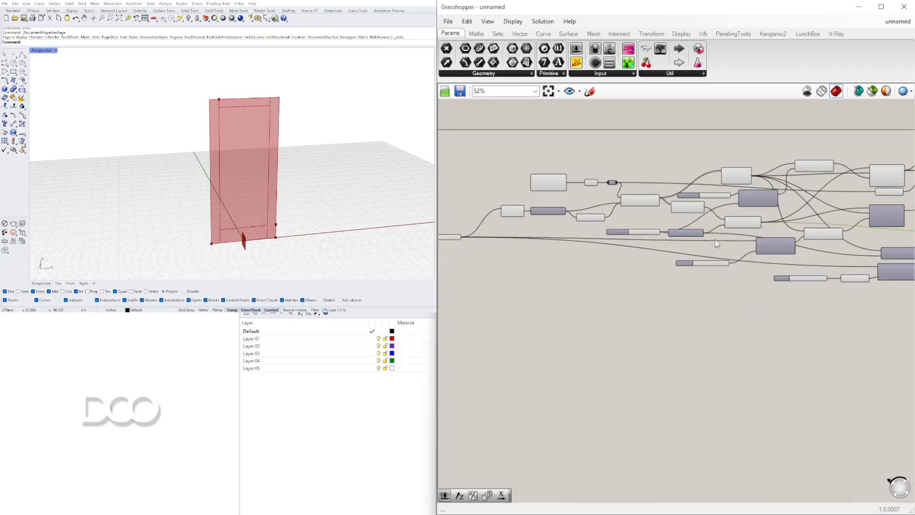
scroll(640, 213, "up", 2)
left_click(628, 206)
right_click_drag(684, 214, 603, 202)
right_click_drag(537, 199, 658, 206)
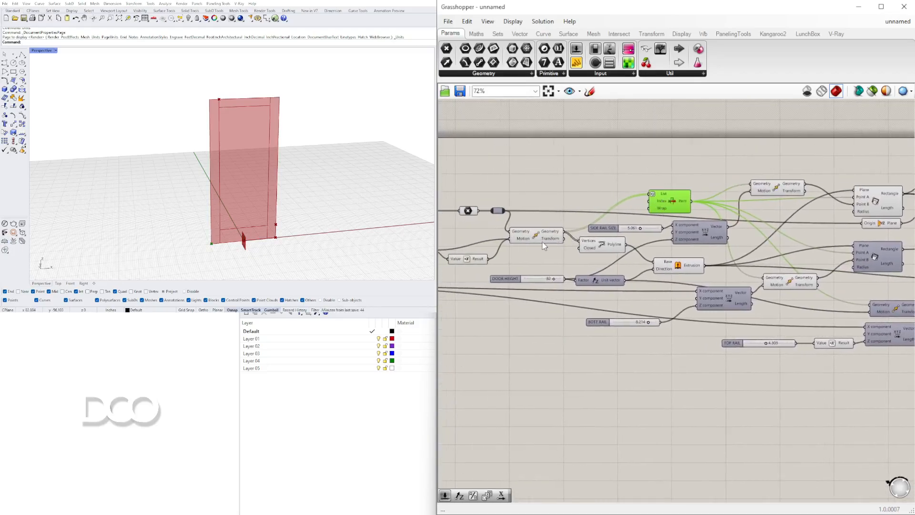
left_click(534, 239)
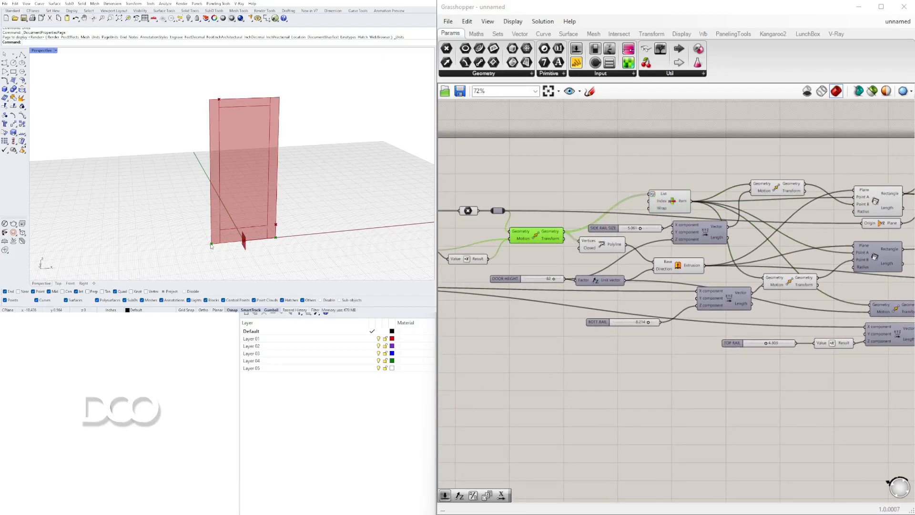
left_click(681, 210)
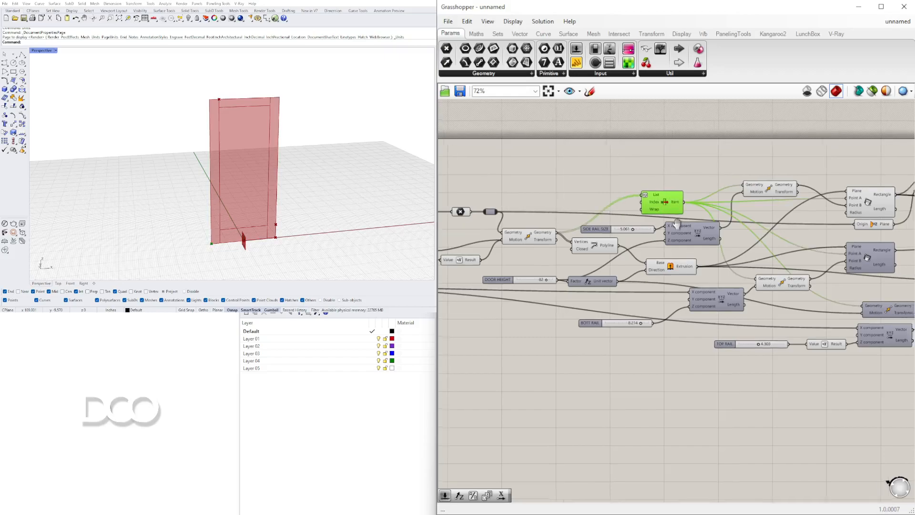
right_click_drag(682, 212, 640, 197)
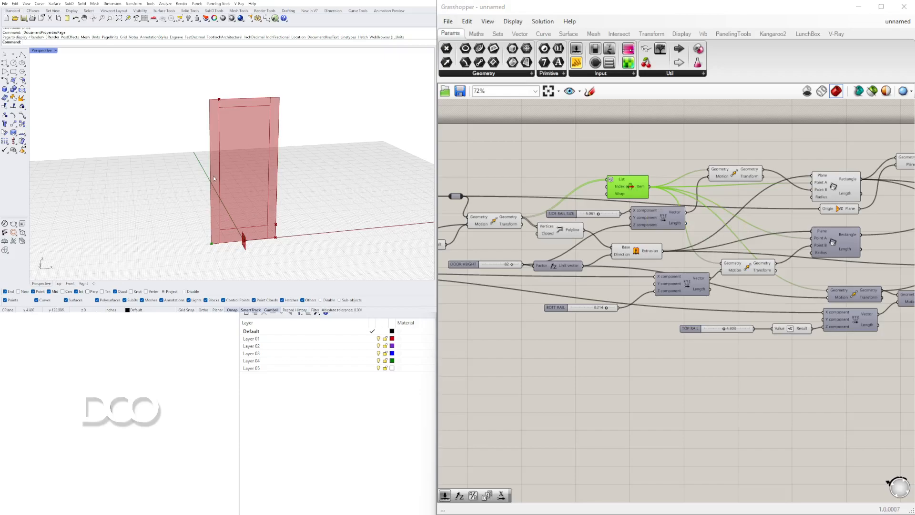
Add a Move component below the TOP RAIL slider and feed its Geometry from the List Item corner point
double_click(661, 430)
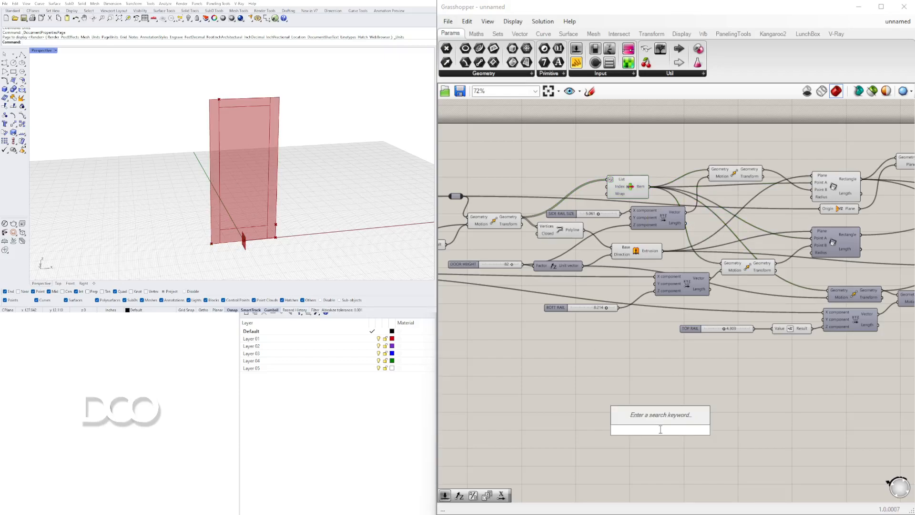
type("MOVE")
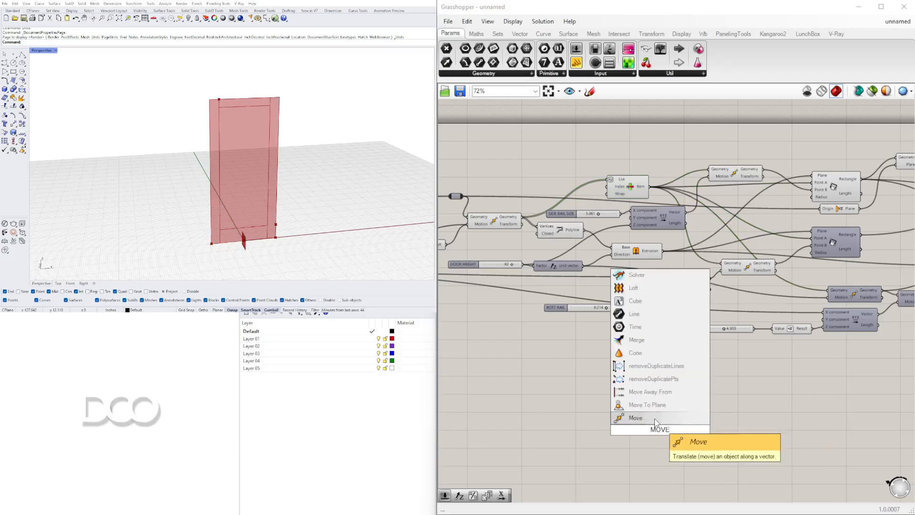
left_click(654, 417)
left_click_drag(672, 419, 776, 381)
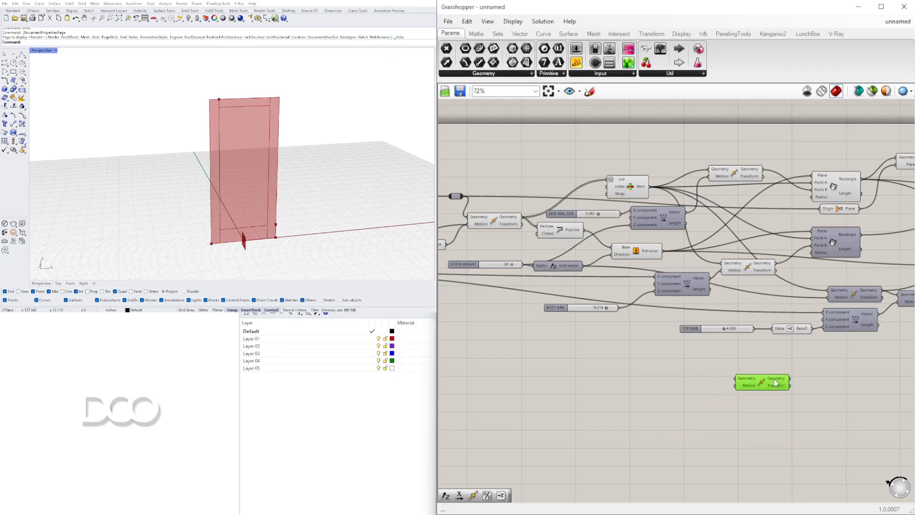
left_click(633, 187)
left_click_drag(650, 187, 769, 367)
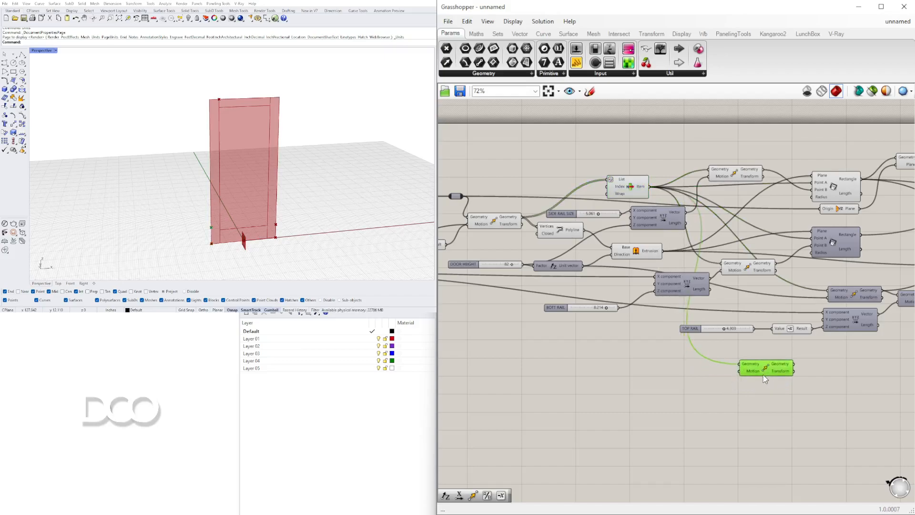
double_click(681, 387)
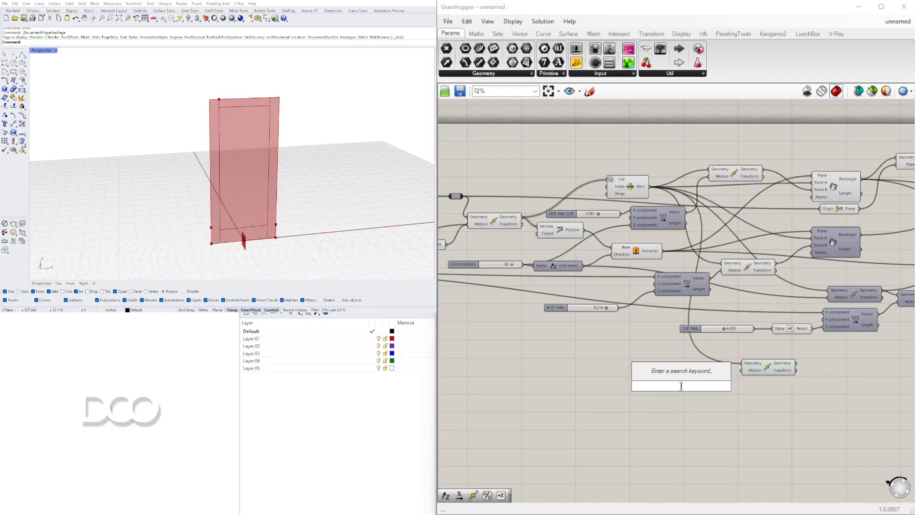
type("z")
left_click(680, 365)
left_click(690, 390)
key("Delete")
Add a Unit Z component and connect its unit vector to the new Move component's Motion
double_click(684, 387)
type("z")
left_click(686, 374)
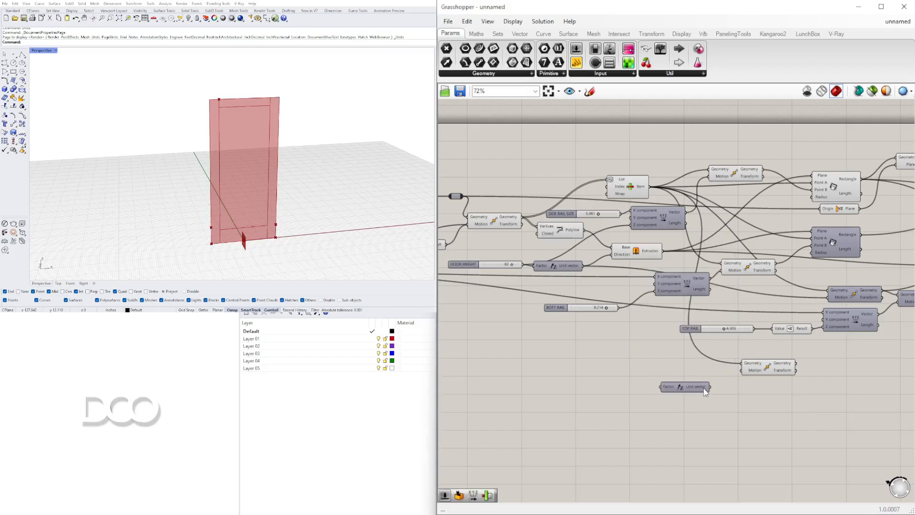
left_click_drag(709, 387, 741, 370)
left_click_drag(694, 390, 710, 382)
Add a Number Slider created from the value 36, connect it to the Unit Z factor and set it to 39
double_click(622, 382)
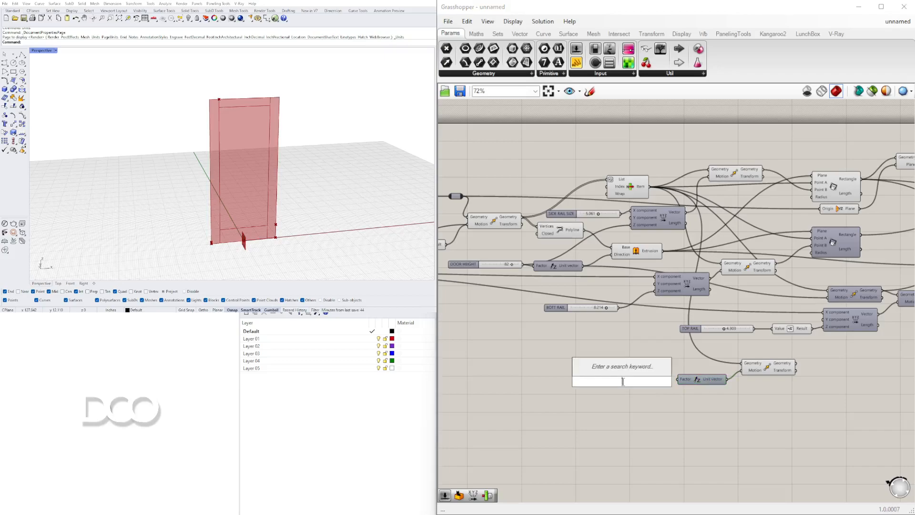
type("36")
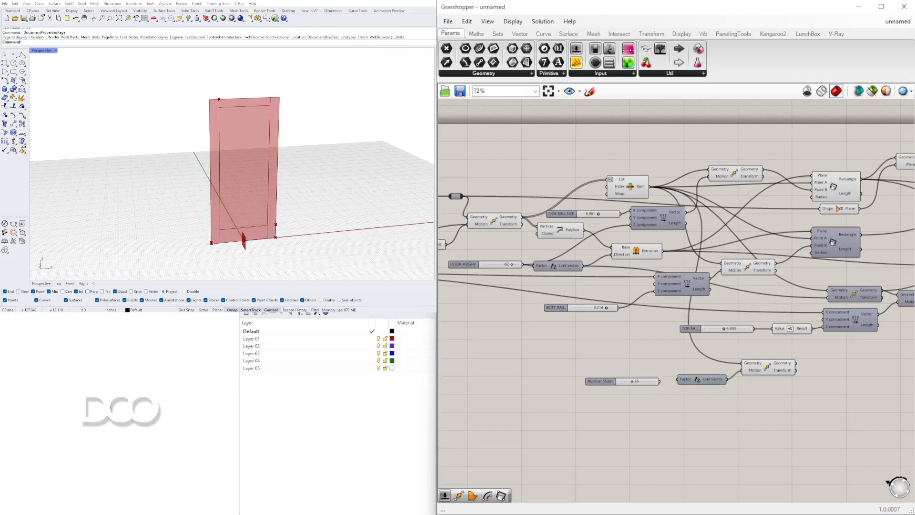
key("Return")
scroll(604, 370, "up", 5)
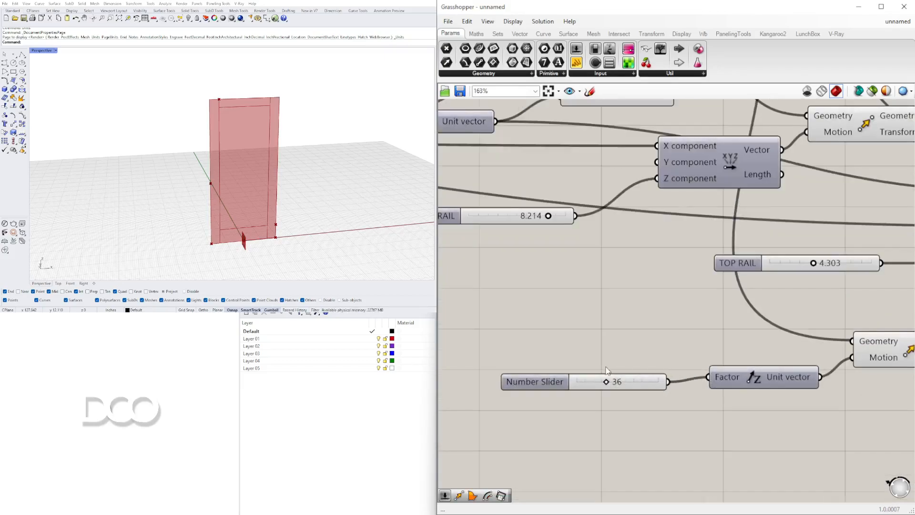
scroll(604, 370, "up", 3)
left_click_drag(608, 390, 612, 395)
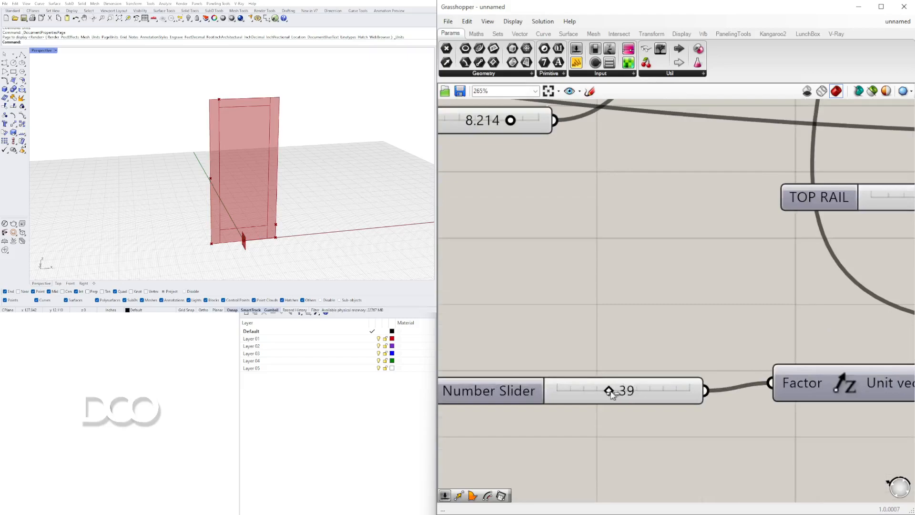
scroll(611, 392, "down", 5)
left_click(722, 326)
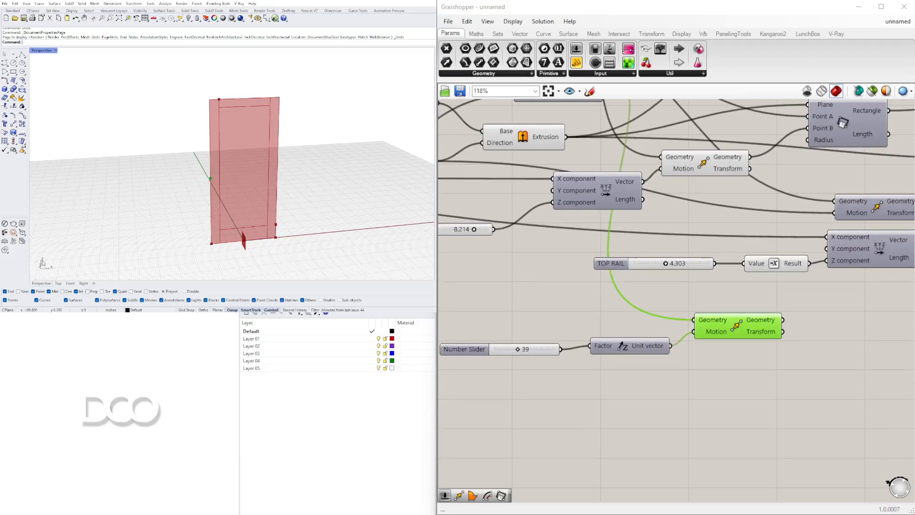
Add a Vector XYZ component and place it beyond the Move component that raises the corner point
scroll(760, 293, "down", 3)
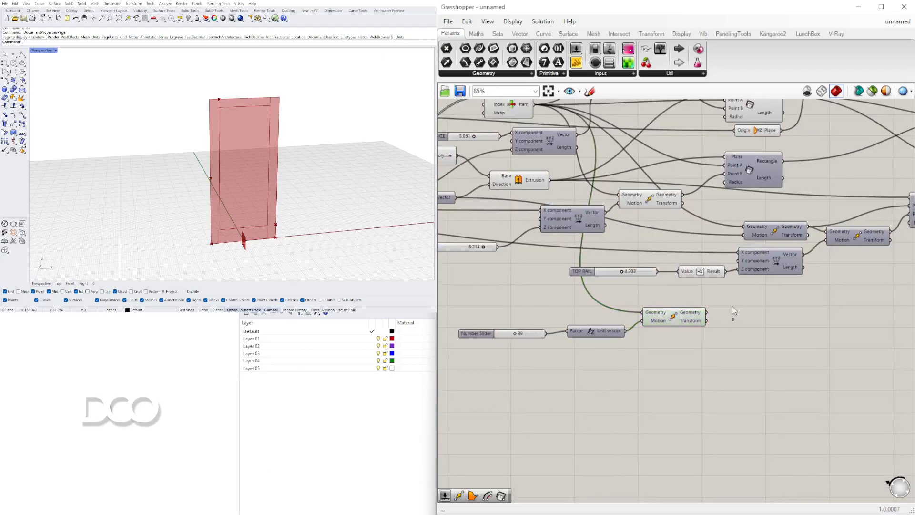
left_click_drag(800, 291, 667, 257)
double_click(764, 328)
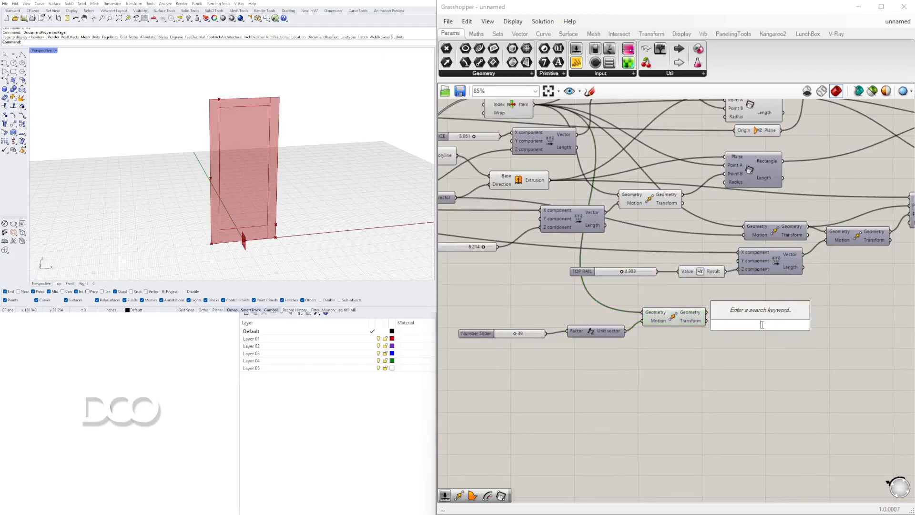
type("vector")
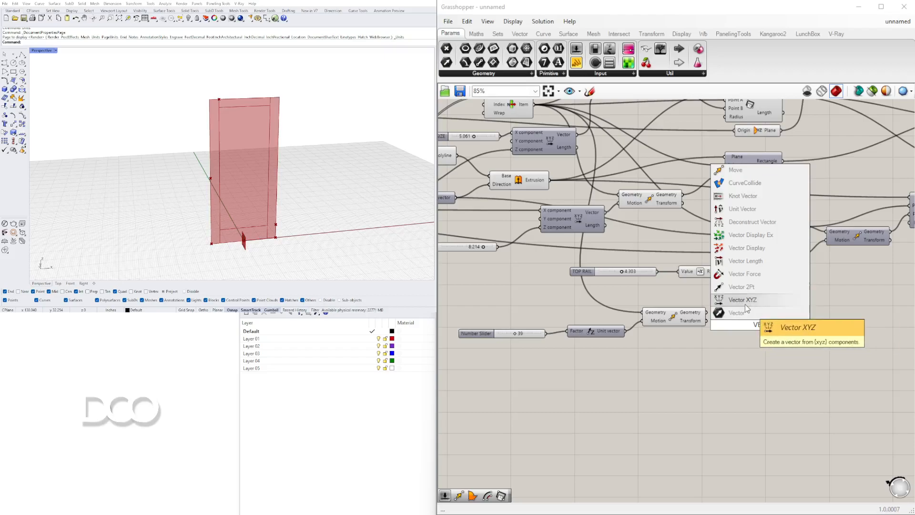
left_click(739, 300)
left_click_drag(762, 330, 814, 325)
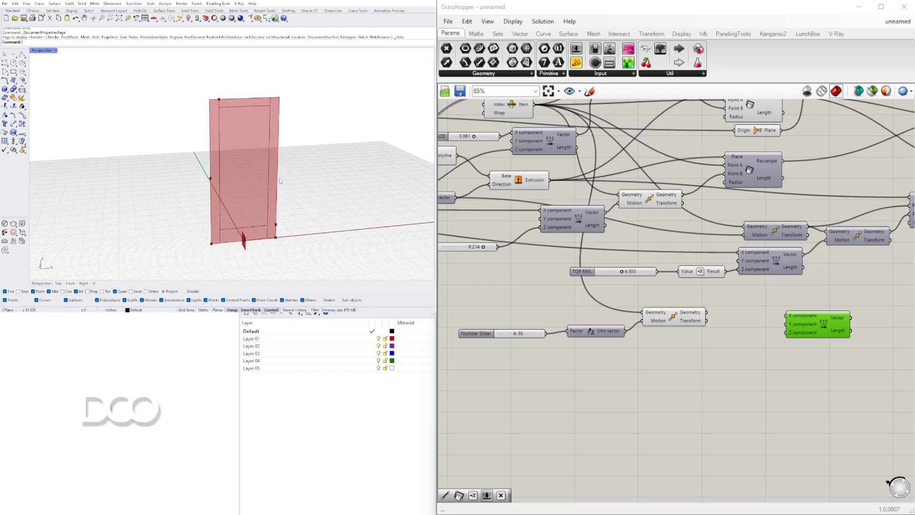
left_click(660, 317)
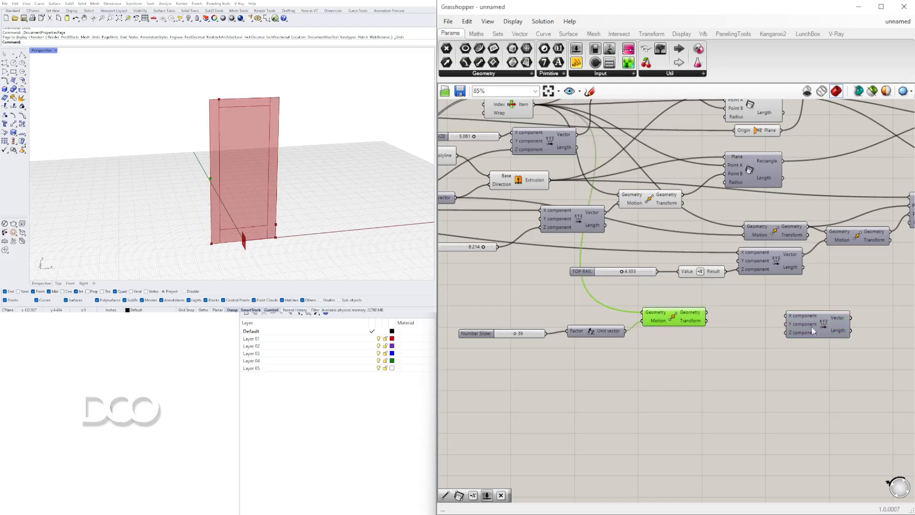
left_click_drag(794, 329, 732, 356)
Add a second Move component beside the Vector XYZ and feed its Geometry from the first Move's moved point
double_click(827, 330)
type("Move")
key("Return")
left_click_drag(819, 328, 837, 322)
left_click_drag(748, 357, 734, 369)
left_click_drag(706, 312, 810, 323)
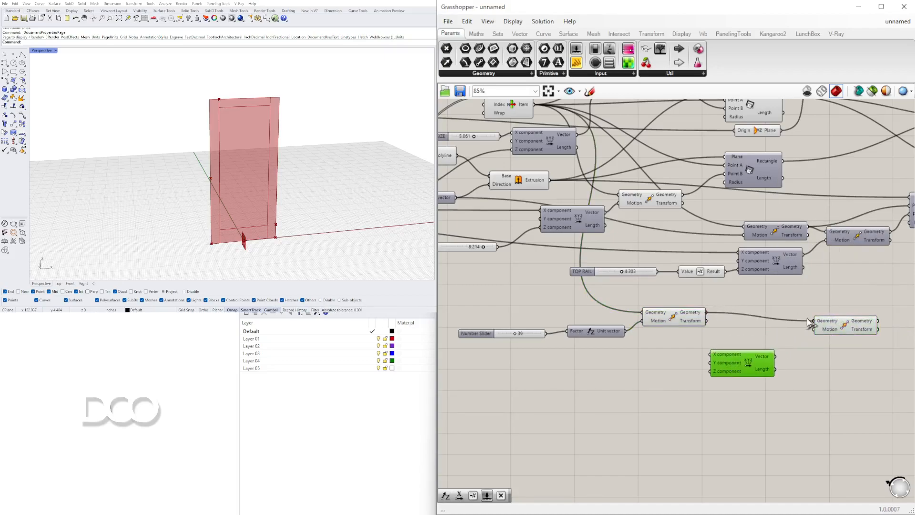
Connect the Vector XYZ output to the Motion of the second Move component fed by the raised corner point
left_click(697, 316)
left_click_drag(705, 313, 813, 320)
left_click_drag(776, 357, 825, 326)
left_click_drag(747, 363, 746, 357)
Connect the DOOR SIZE slider to the X component of the new Vector XYZ
scroll(700, 348, "down", 1)
right_click_drag(514, 313, 702, 295)
right_click_drag(464, 222, 662, 225)
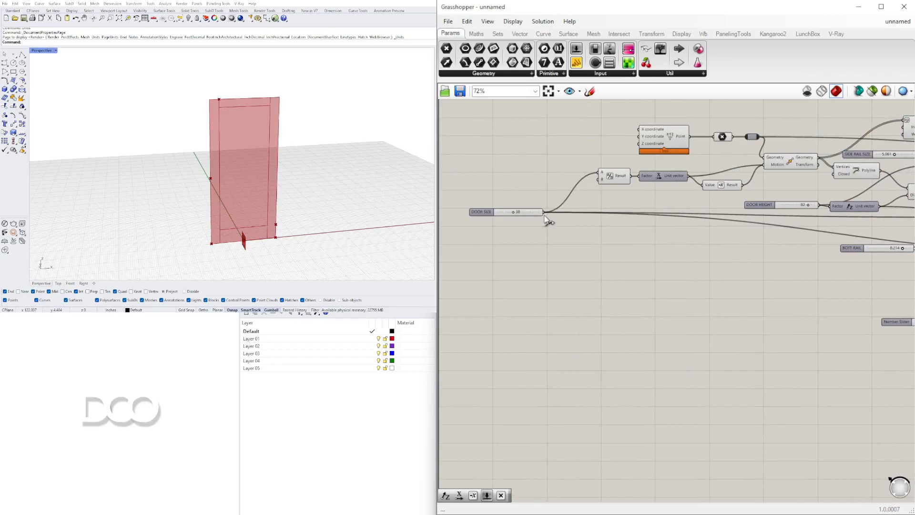
scroll(582, 264, "down", 5)
left_click_drag(544, 211, 837, 287)
scroll(752, 289, "up", 9)
scroll(839, 290, "down", 5)
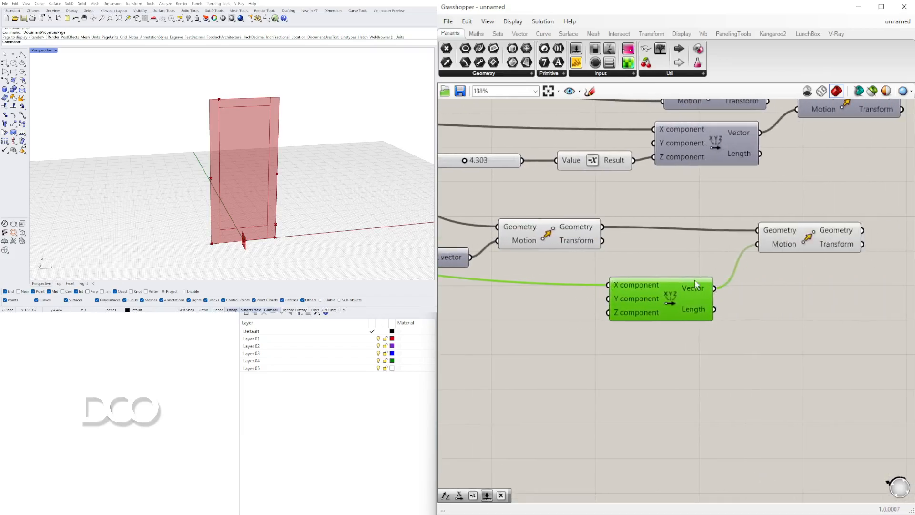
Insert relays on the three long wires leaving the DOOR SIZE slider and chain them one after another
scroll(724, 276, "down", 4)
scroll(722, 257, "up", 9)
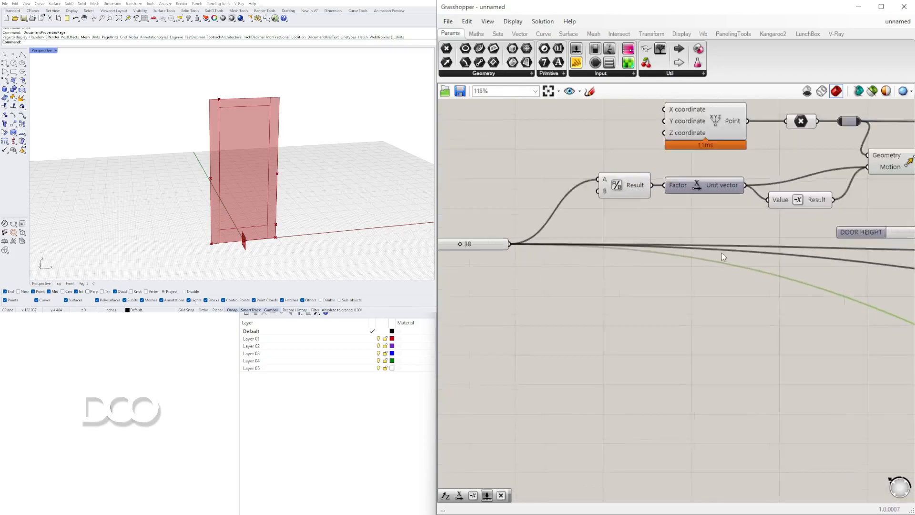
scroll(721, 250, "down", 2)
double_click(769, 245)
right_click_drag(811, 263, 758, 264)
double_click(763, 255)
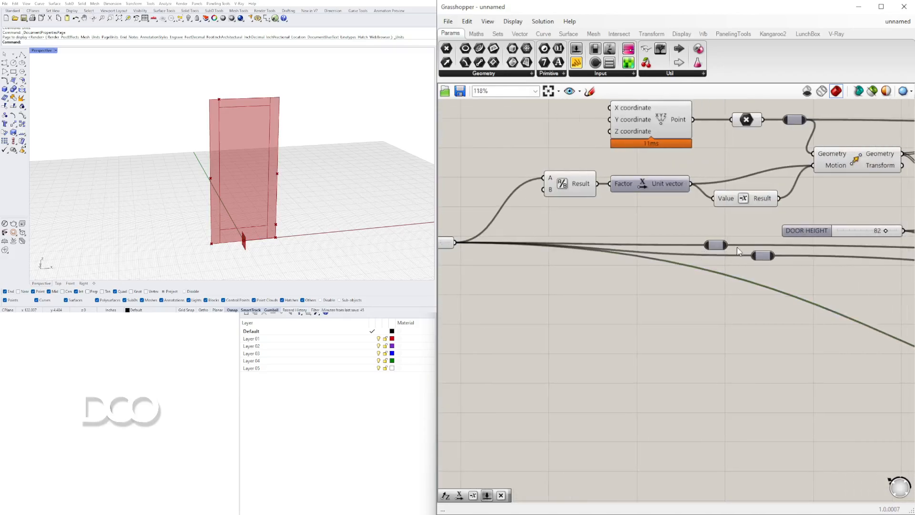
left_click_drag(728, 245, 753, 256)
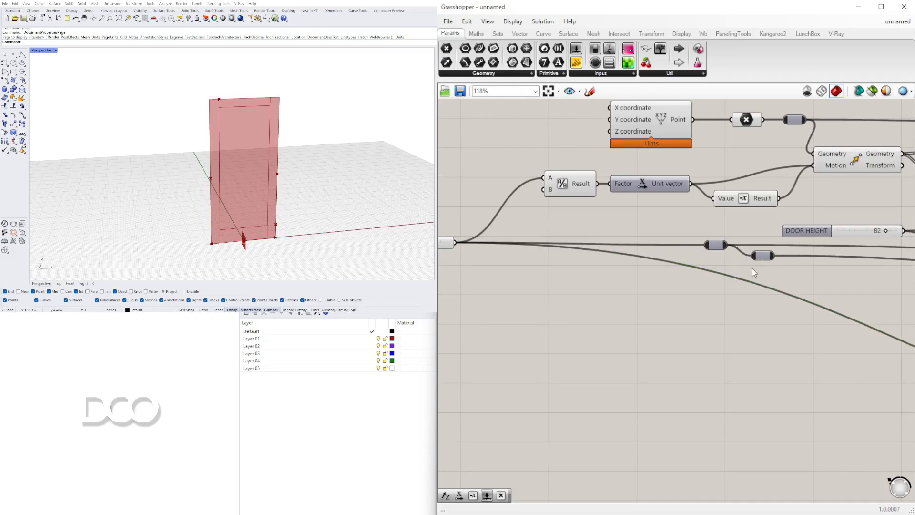
double_click(789, 295)
left_click_drag(775, 256, 779, 294)
scroll(613, 259, "down", 3)
Insert a relay on the DOOR SIZE slider's wire to the division, feed the relay chain from it, and tidy the relay layout
right_click_drag(613, 259, 700, 260)
double_click(620, 242)
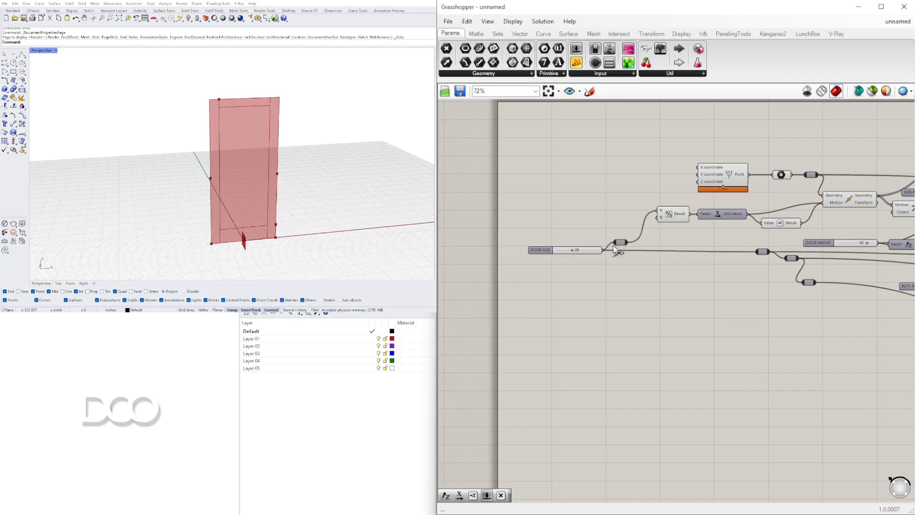
left_click_drag(628, 242, 756, 252)
left_click_drag(532, 252, 530, 244)
left_click(641, 280)
scroll(734, 271, "down", 6)
scroll(734, 270, "up", 5)
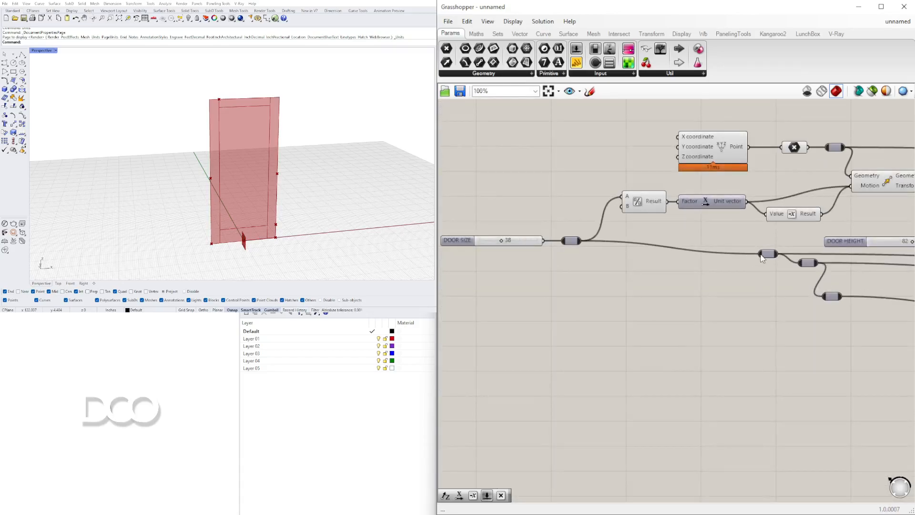
left_click(761, 263)
left_click_drag(807, 265, 836, 302)
Reposition the new Vector XYZ component lower beneath the two mid-rail Move components
scroll(836, 303, "down", 6)
scroll(619, 270, "up", 4)
right_click_drag(900, 353, 684, 265)
right_click_drag(805, 300, 712, 275)
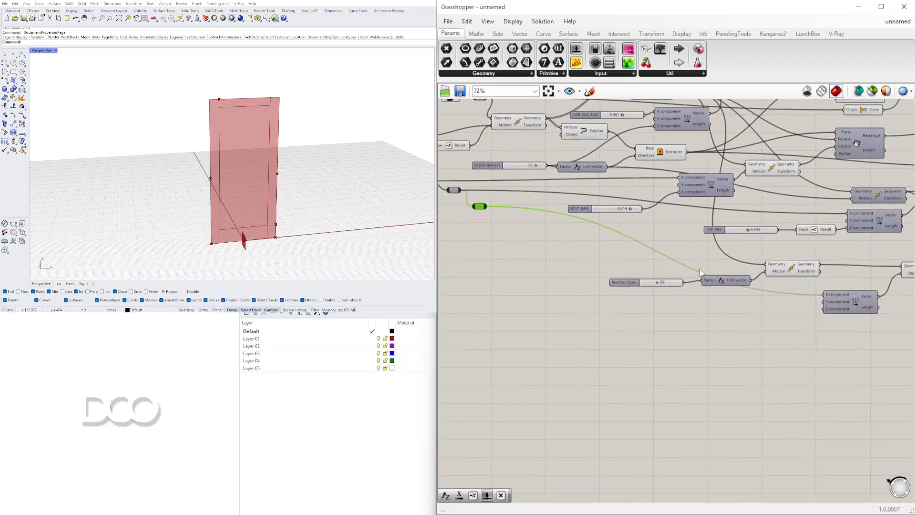
right_click_drag(866, 324, 726, 310)
left_click(784, 261)
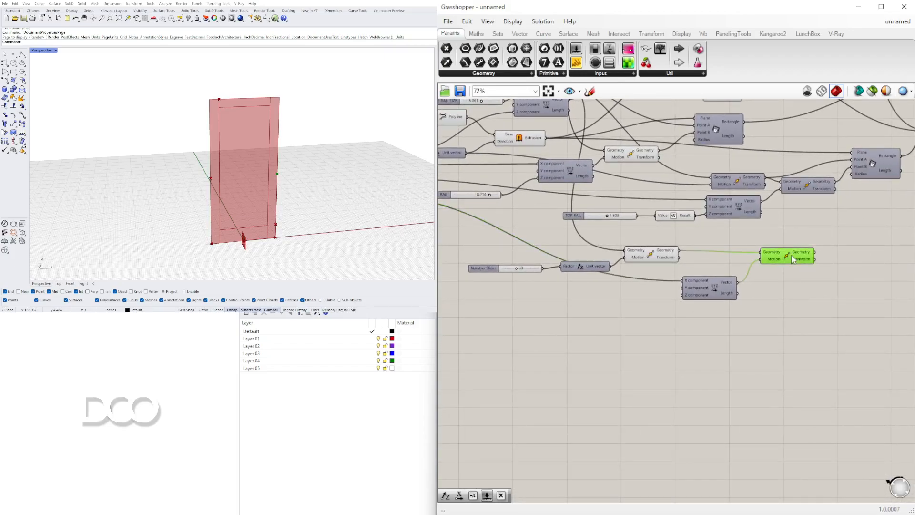
scroll(698, 286, "up", 3)
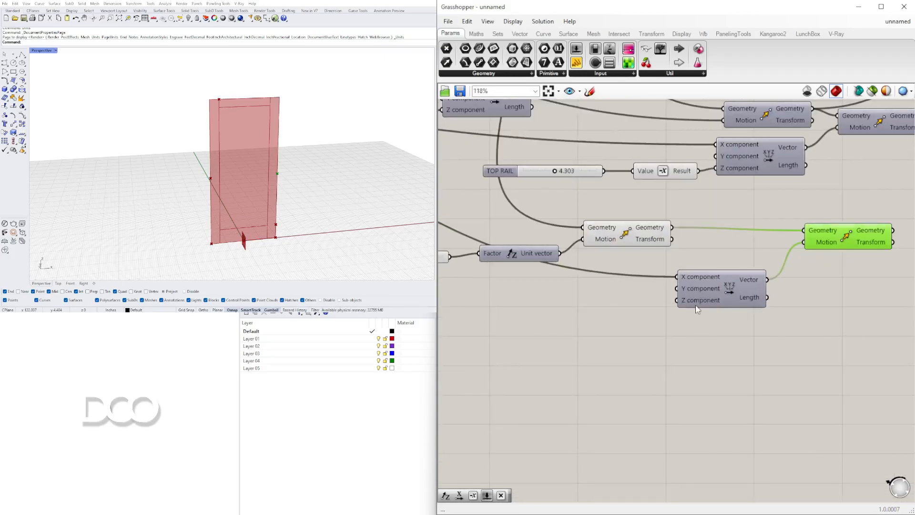
scroll(697, 305, "down", 1)
left_click(697, 298)
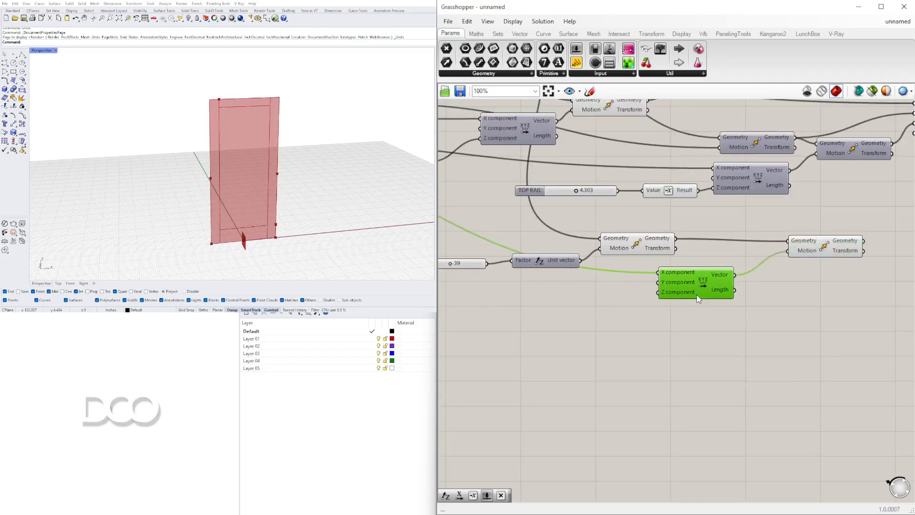
right_click_drag(673, 316, 704, 342)
left_click_drag(720, 317, 735, 328)
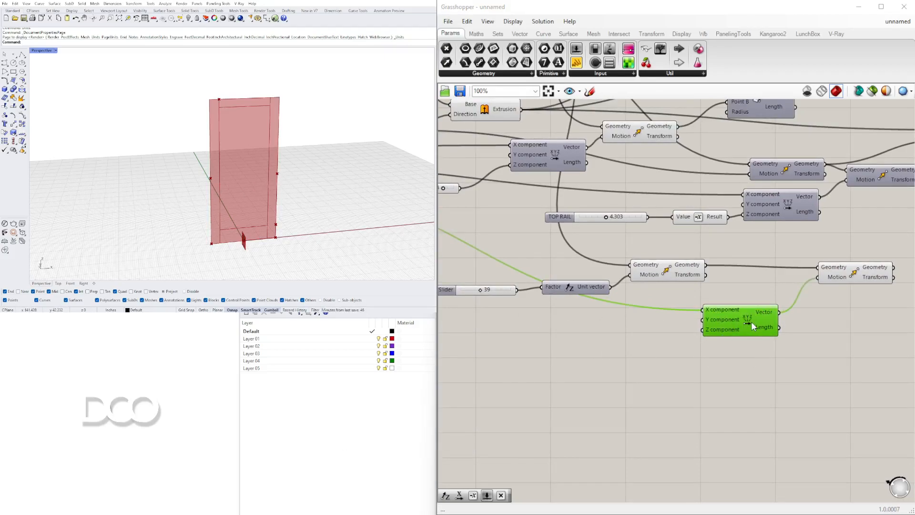
right_click_drag(712, 322, 769, 327)
Add a Negative component and connect its Result to the Z component of the new Vector XYZ
double_click(662, 346)
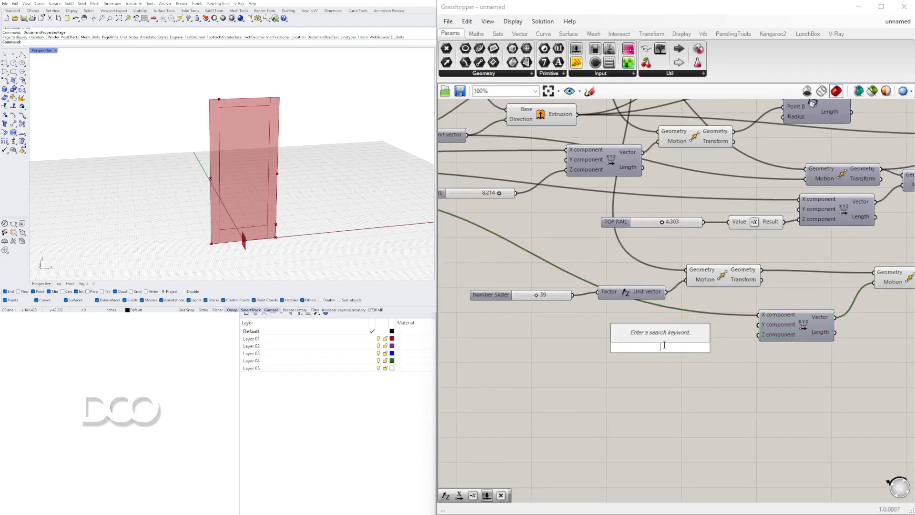
type("neg")
left_click(664, 336)
left_click_drag(689, 347, 757, 334)
left_click_drag(661, 347, 708, 339)
right_click_drag(612, 348, 673, 312)
Examine the existing door and rail sliders for one that can drive the Negative component
scroll(728, 330, "down", 1)
scroll(646, 312, "down", 2)
right_click_drag(549, 293, 658, 274)
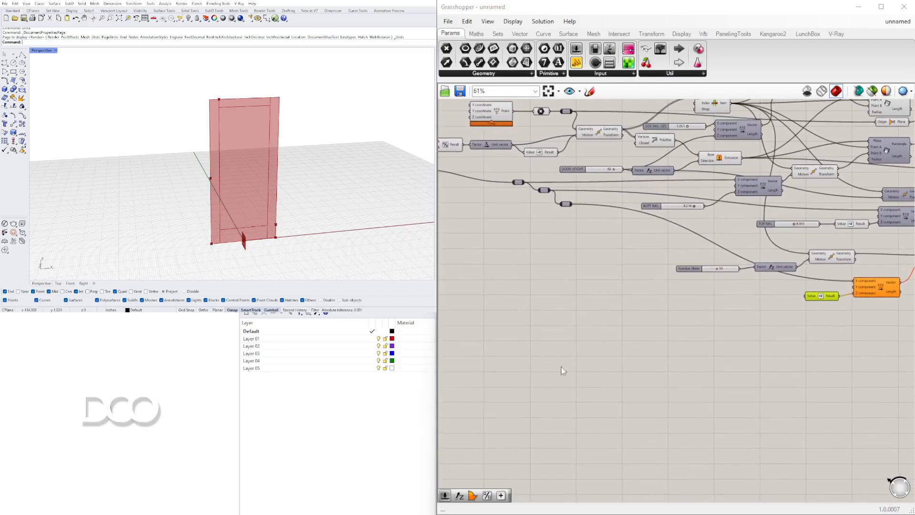
scroll(719, 286, "up", 4)
right_click_drag(719, 286, 694, 317)
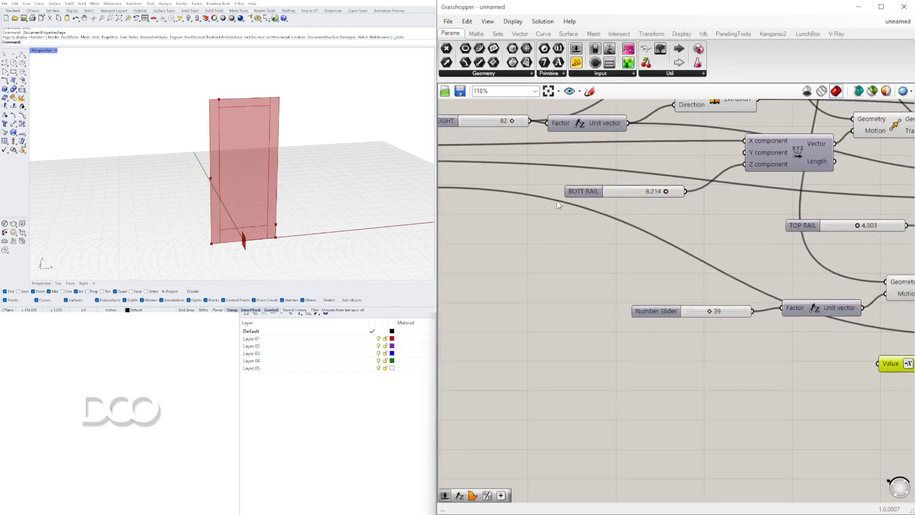
right_click_drag(575, 204, 601, 214)
right_click_drag(790, 255, 667, 246)
right_click_drag(546, 222, 658, 229)
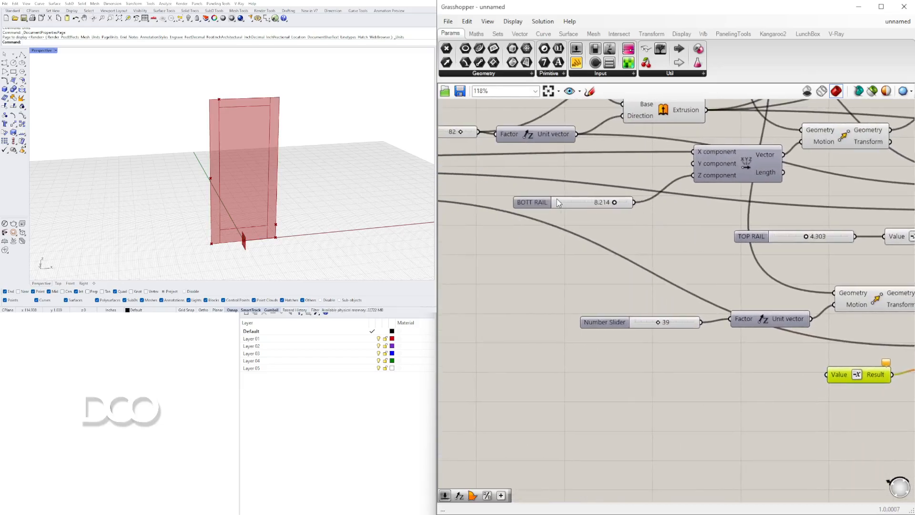
right_click_drag(739, 326, 684, 307)
scroll(605, 308, "up", 3)
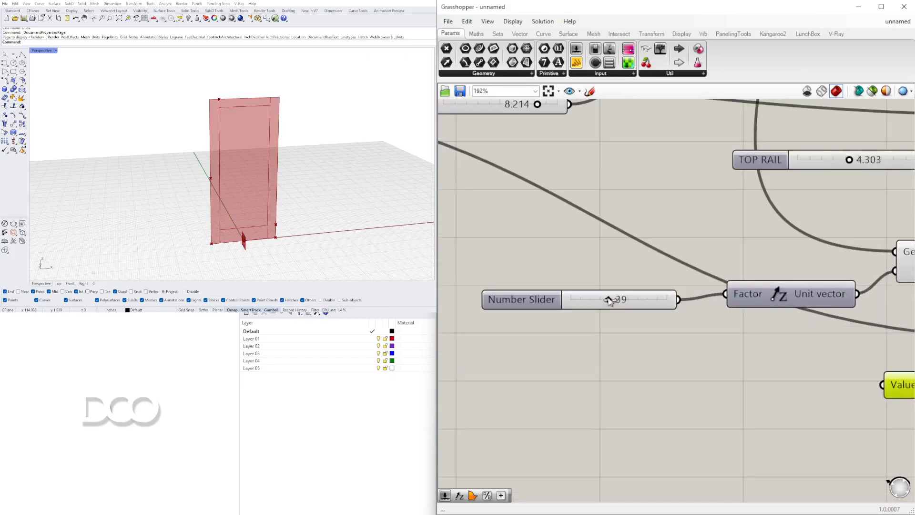
scroll(674, 251, "down", 2)
scroll(674, 254, "down", 1)
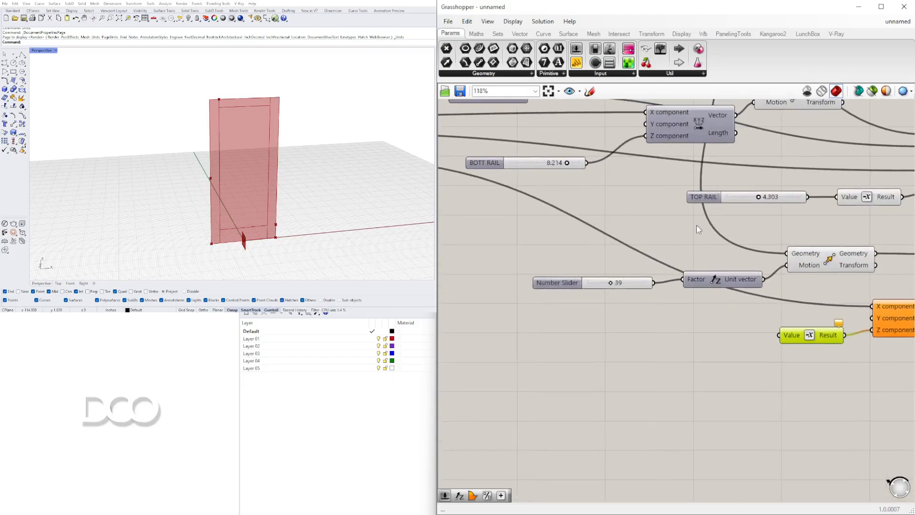
Duplicate the TOP RAIL slider, rename the copy MID RAIL and connect it to the new Negative component's Value
left_click(694, 259)
left_click_drag(695, 196, 597, 332, "alt")
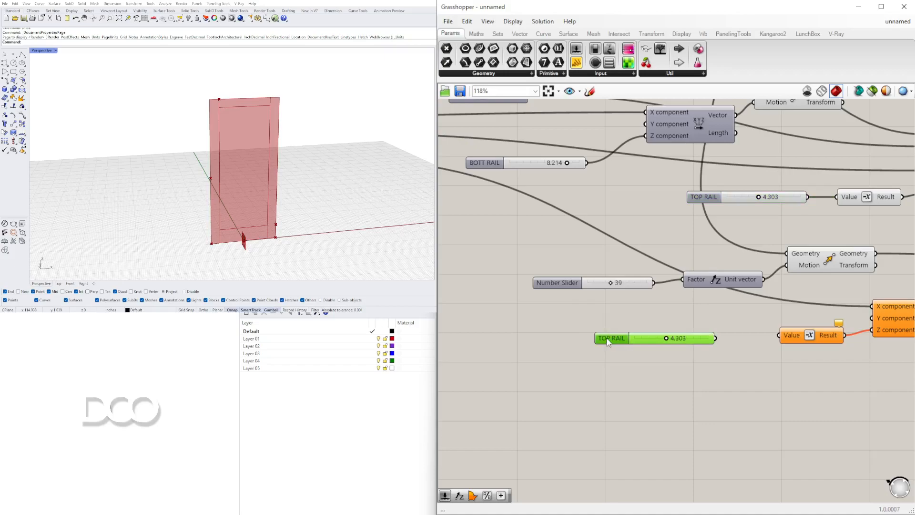
right_click(607, 342)
double_click(635, 345)
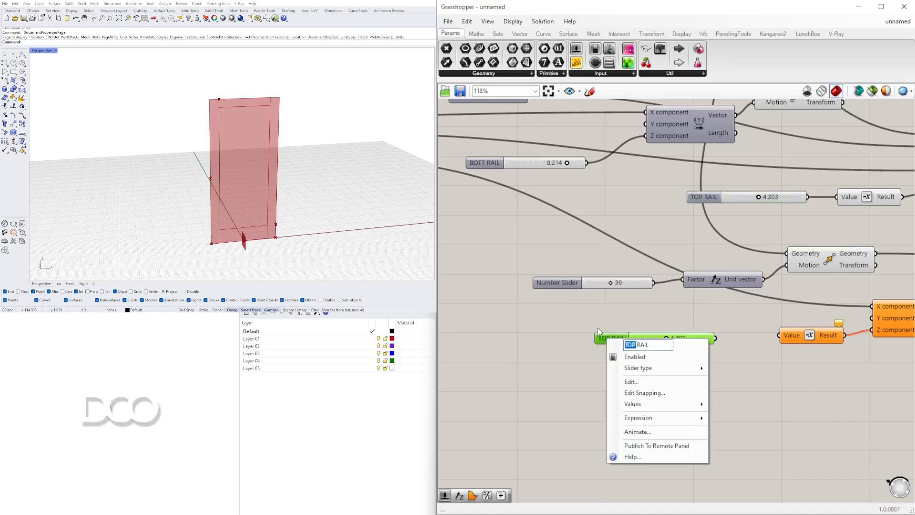
type("MID")
key("Return")
left_click_drag(715, 338, 779, 335)
right_click_drag(778, 335, 657, 328)
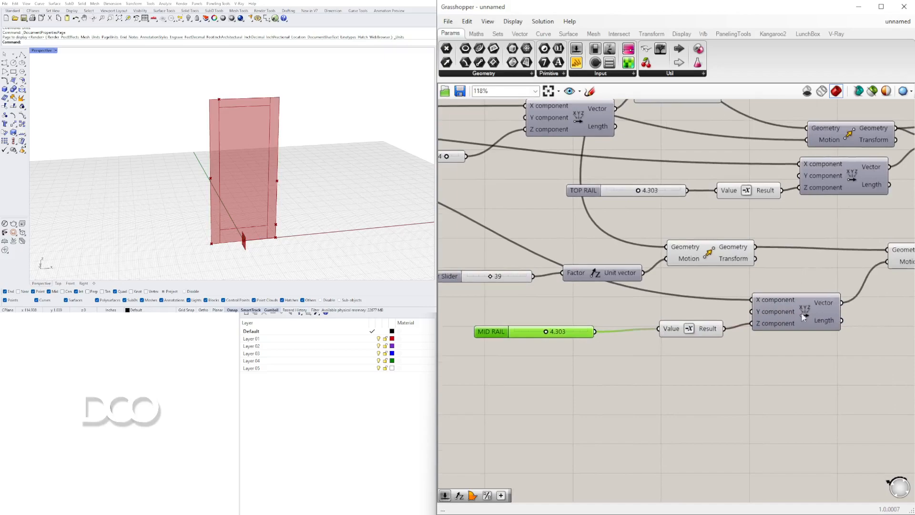
Check the mid rail's two corner points in the viewport and move the second Move component closer to its Vector XYZ
right_click_drag(802, 312, 670, 312)
left_click(793, 256)
left_click(578, 249, "shift")
mouse_move(186, 192)
right_mouse_down()
mouse_move(217, 182)
mouse_move(192, 190)
mouse_move(197, 180)
right_mouse_up()
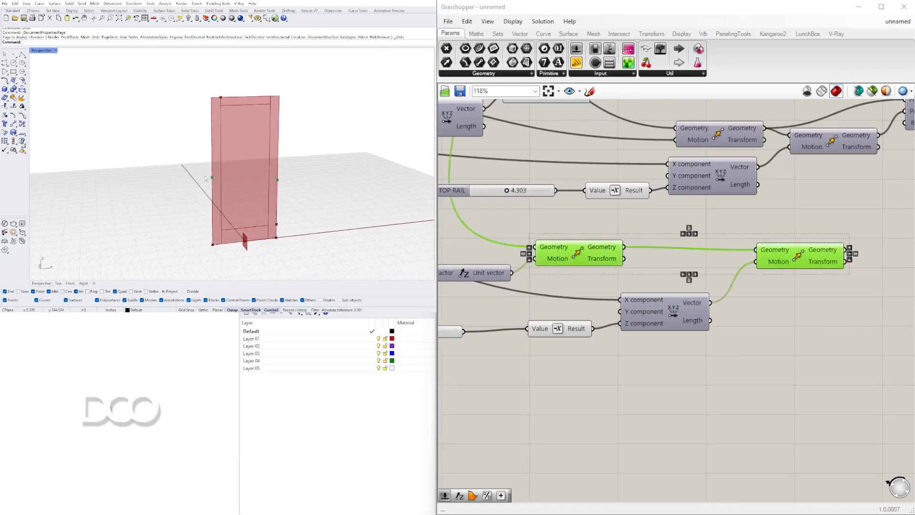
left_click_drag(796, 259, 777, 292)
left_click(801, 284)
Add a Rectangle 2Pt component and place it beyond the second mid-rail Move component
double_click(824, 242)
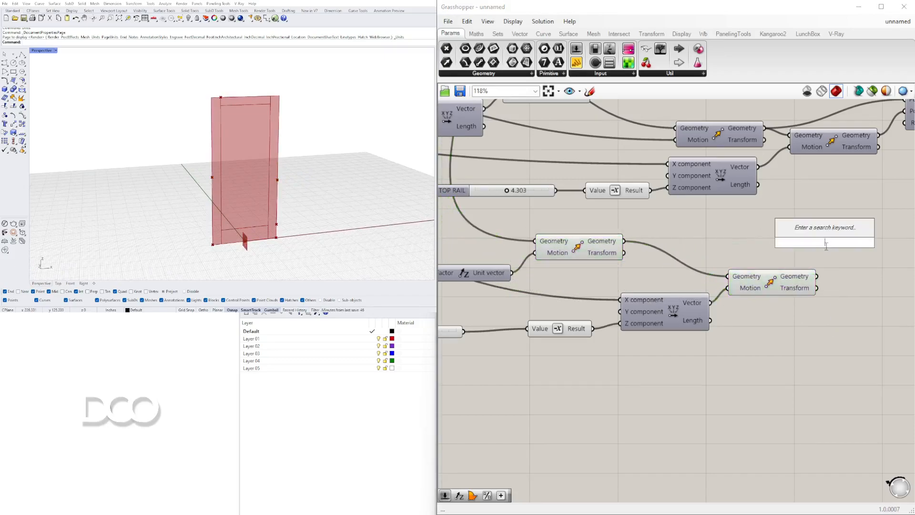
type("RECT")
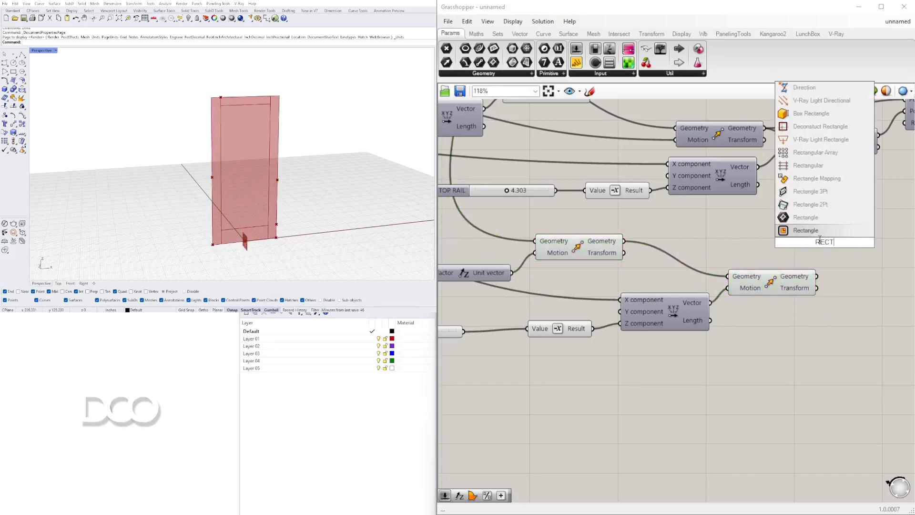
left_click(808, 209)
left_click_drag(822, 227, 887, 235)
left_click_drag(745, 235, 738, 236)
Connect the first Move's geometry to the rectangle's Point A and the second Move's geometry to Point B
left_click_drag(625, 240, 863, 245)
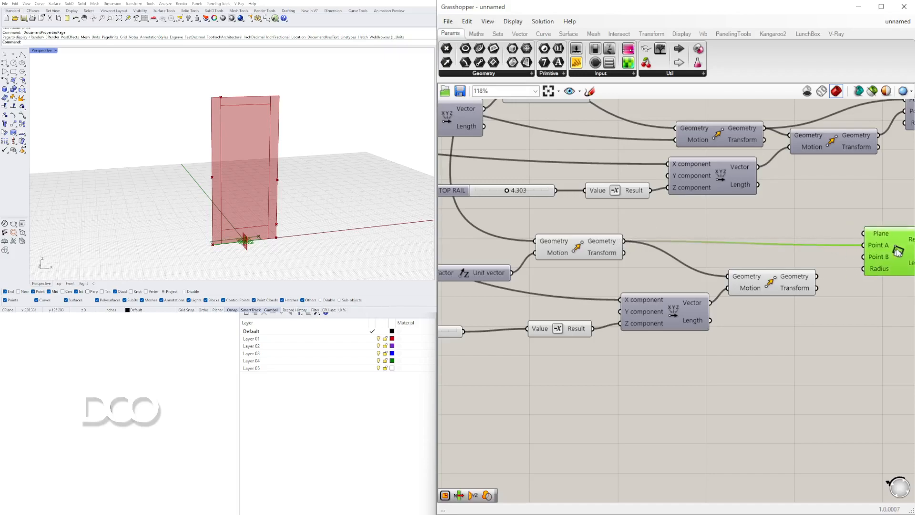
left_click(805, 281)
left_click_drag(818, 276, 864, 257)
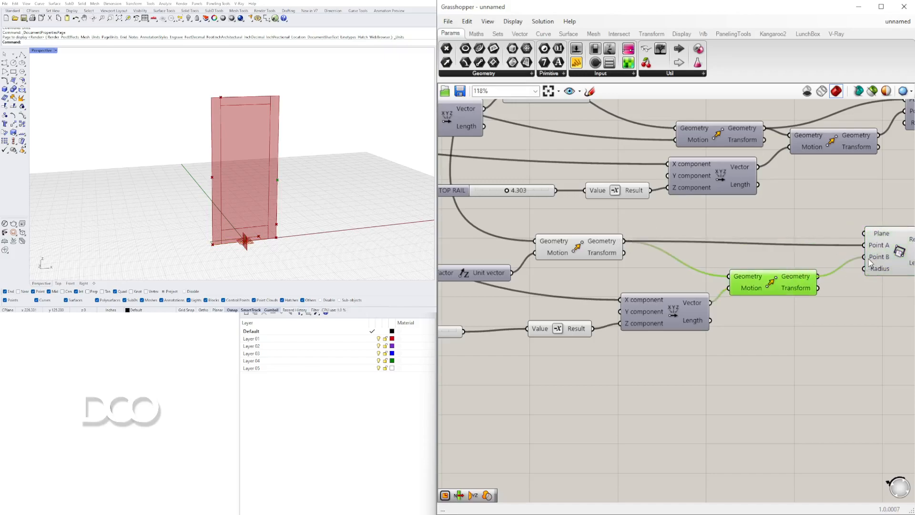
right_click_drag(878, 253, 840, 250)
left_click_drag(859, 253, 870, 248)
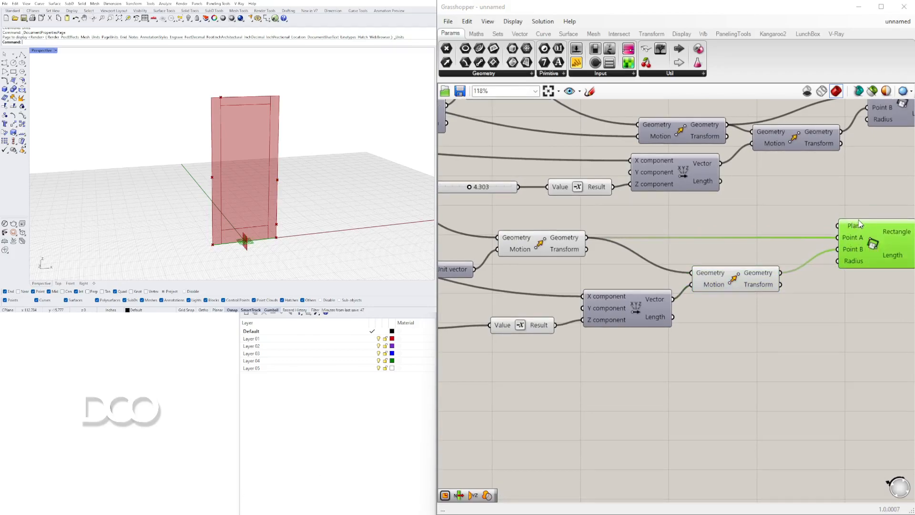
Connect the door Extrusion to the new rectangle's Plane and check the mid rail outline in the viewport
right_click_drag(576, 206, 788, 173)
scroll(602, 190, "down", 4)
right_click_drag(602, 190, 757, 195)
right_click_drag(602, 196, 407, 275)
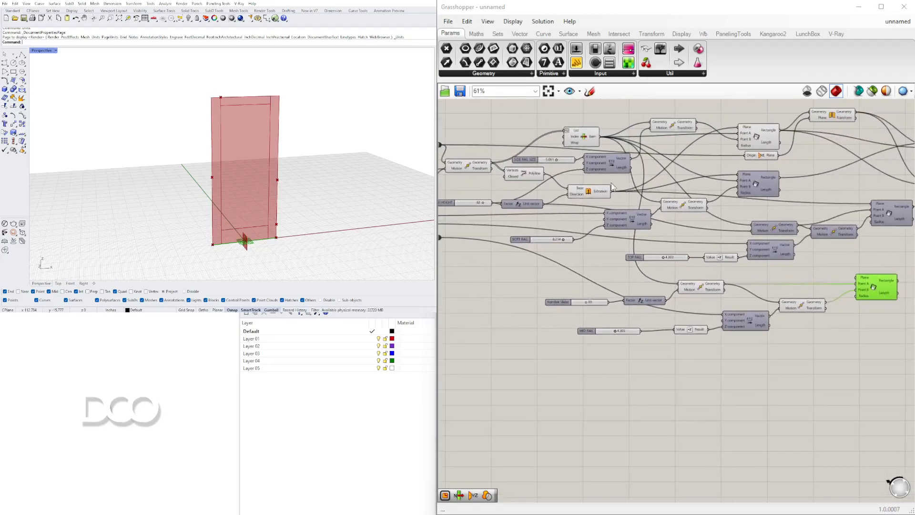
left_click(636, 188)
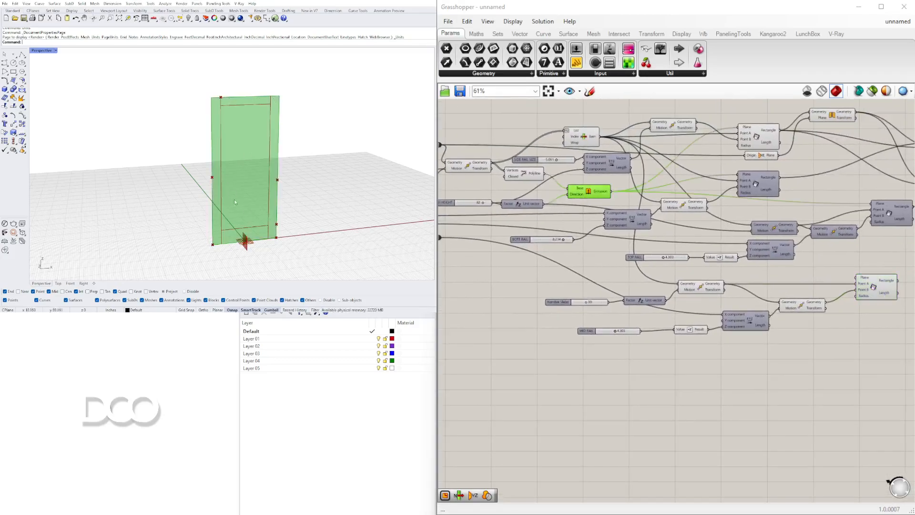
left_click_drag(614, 191, 856, 278)
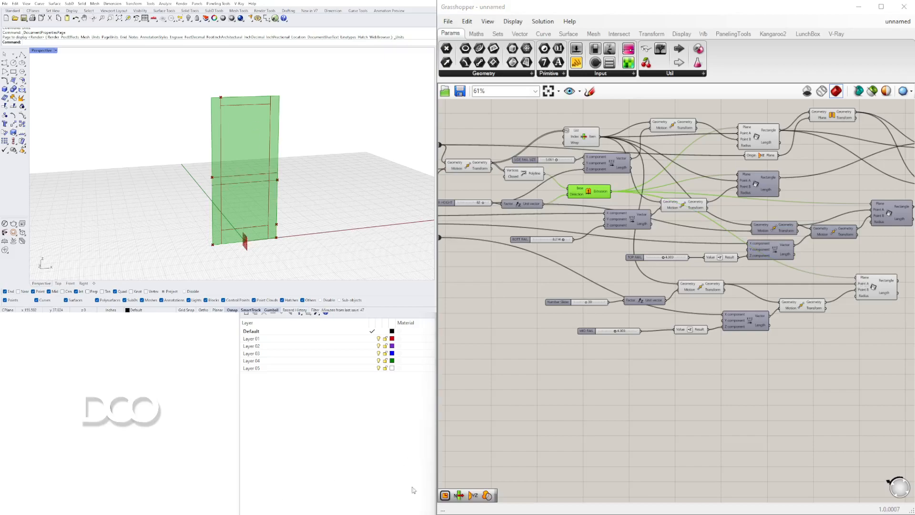
scroll(853, 294, "up", 3)
left_click(855, 293)
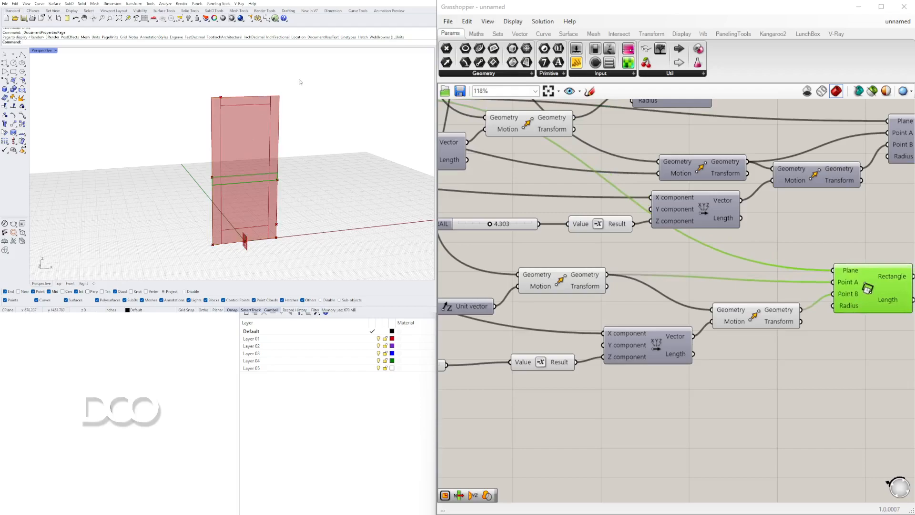
right_click_drag(872, 285, 719, 264)
double_click(815, 238)
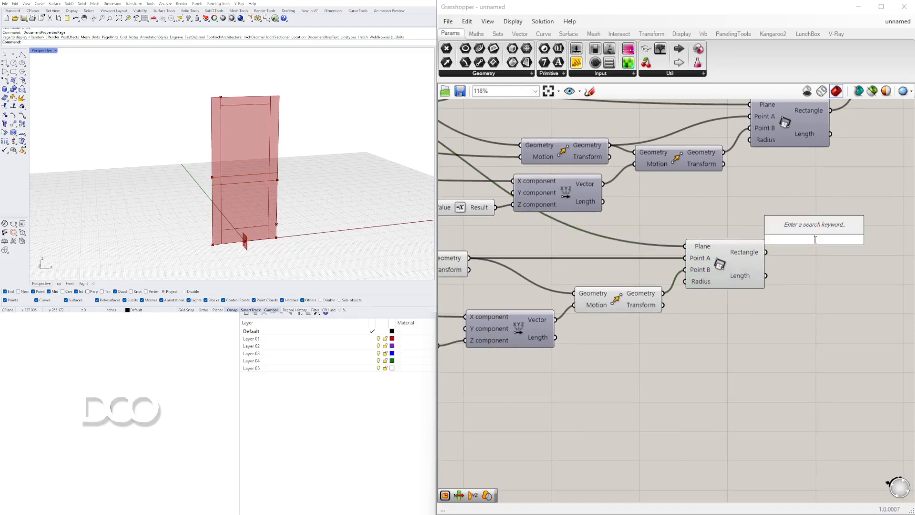
key("Escape")
scroll(811, 235, "down", 4)
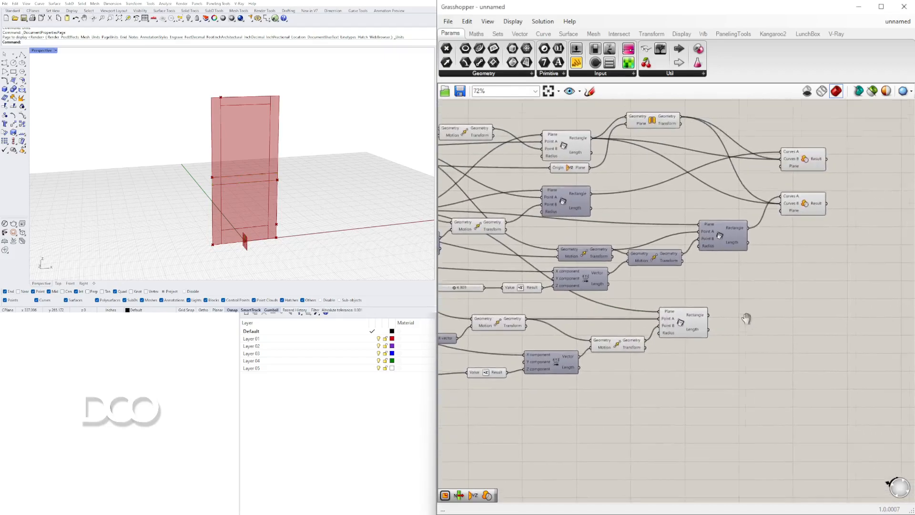
double_click(772, 287)
key("Escape")
Add a Region Difference component below the two existing ones and connect the mid-rail rectangle to its Curves A
left_click(792, 207)
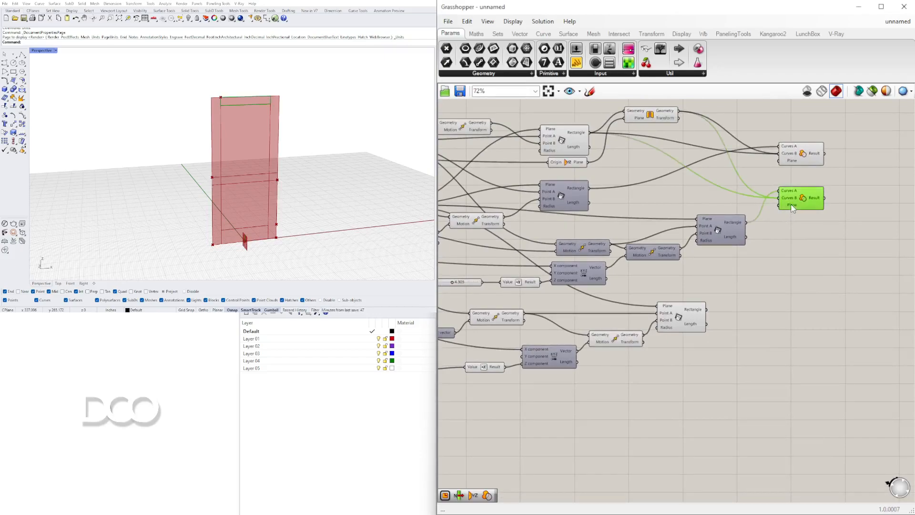
left_click(798, 182)
double_click(754, 301)
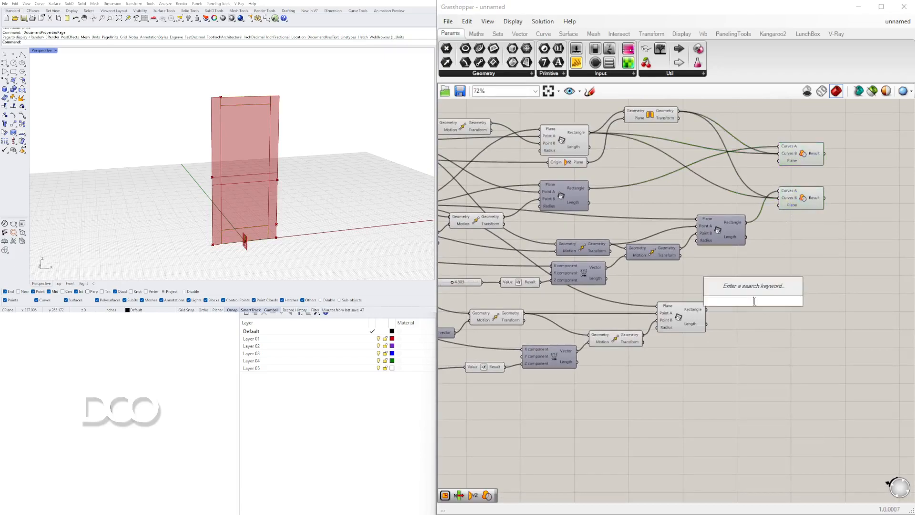
type("reg")
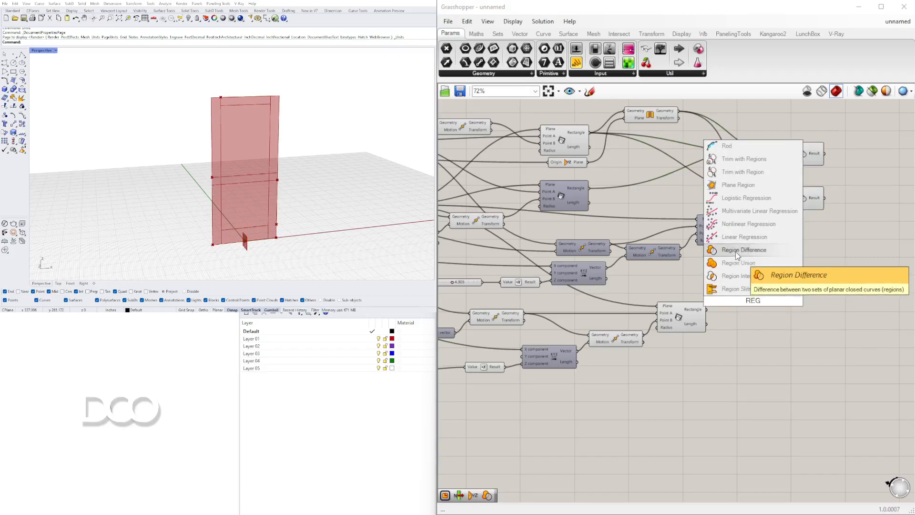
left_click(736, 251)
left_click_drag(747, 293, 797, 282)
left_click(676, 315)
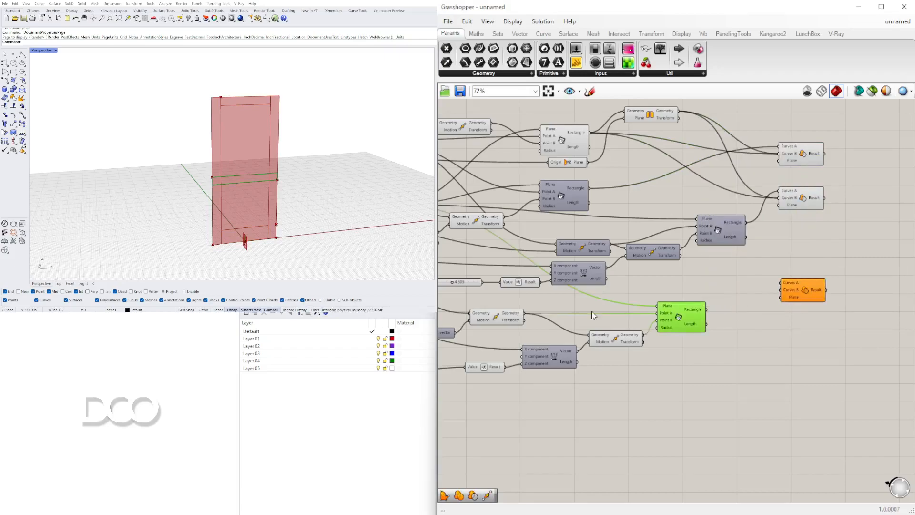
left_click_drag(705, 310, 782, 282)
left_click(799, 234)
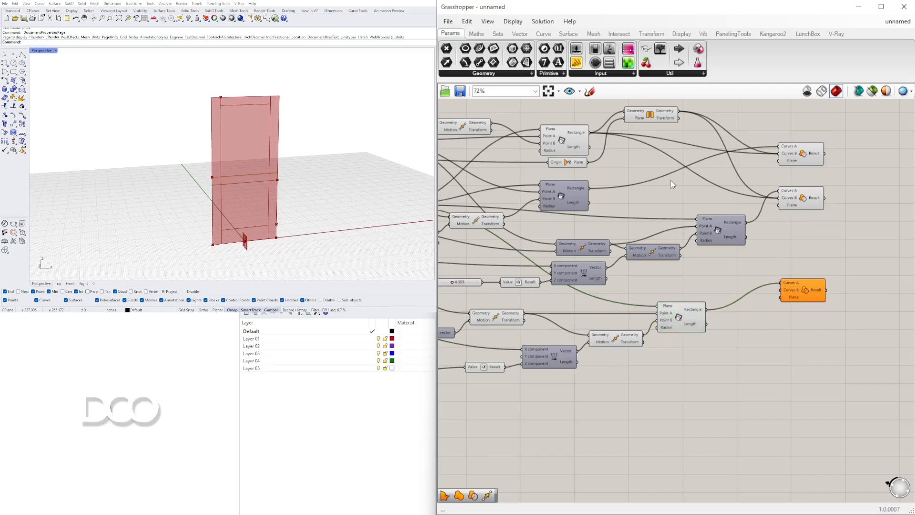
Connect the Mirror's geometry and the side-rail rectangle to Curves B of the new Region Difference
left_click(652, 119)
left_click(572, 163, "shift")
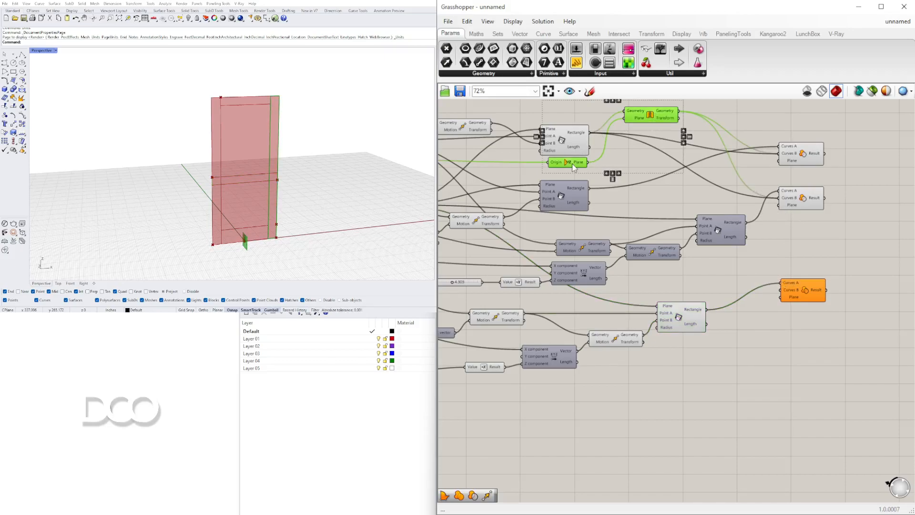
left_click_drag(678, 114, 777, 283)
key("ctrl+z")
left_click_drag(681, 117, 781, 289)
left_click_drag(591, 133, 806, 264)
left_click(806, 334)
Turn off the preview of the mid-rail Move and Rectangle components so only the trimmed rail displays
left_click_drag(752, 393, 502, 310)
middle_click(503, 313)
left_click(535, 279)
left_click(710, 392)
Set the MID RAIL slider to 6.717 and the Number Slider that drives the rail's height to 41
scroll(572, 334, "down", 1)
right_click_drag(470, 368, 694, 332)
scroll(659, 324, "up", 5)
scroll(659, 324, "up", 3)
left_click_drag(638, 331, 676, 329)
mouse_move(518, 213)
left_mouse_down()
mouse_move(537, 212)
mouse_move(506, 220)
mouse_move(518, 227)
left_mouse_up()
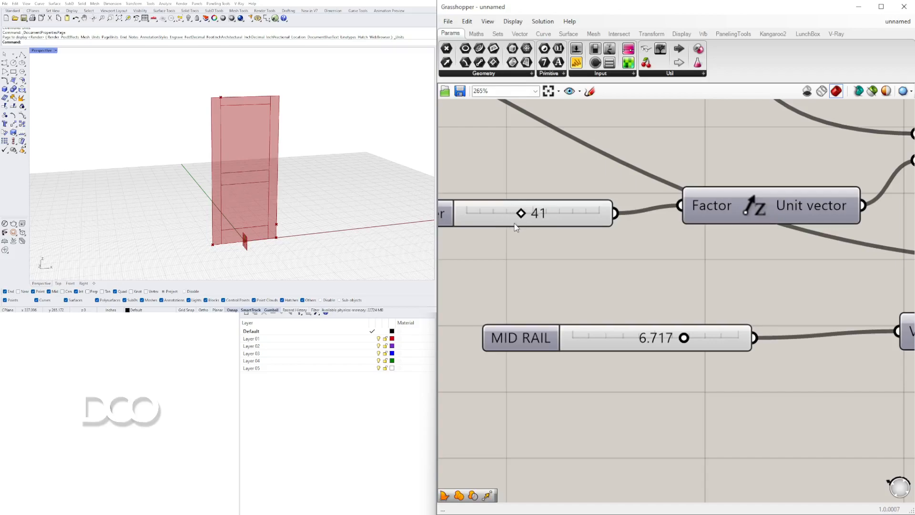
Examine the mid rail's Region Difference on the canvas and the trimmed rail outlines on the door in the viewport
scroll(700, 201, "down", 5)
right_click_drag(858, 232, 675, 245)
scroll(727, 260, "down", 2)
right_click_drag(729, 261, 564, 278)
scroll(722, 191, "up", 1)
scroll(722, 194, "up", 1)
left_click(722, 194)
left_click(629, 285)
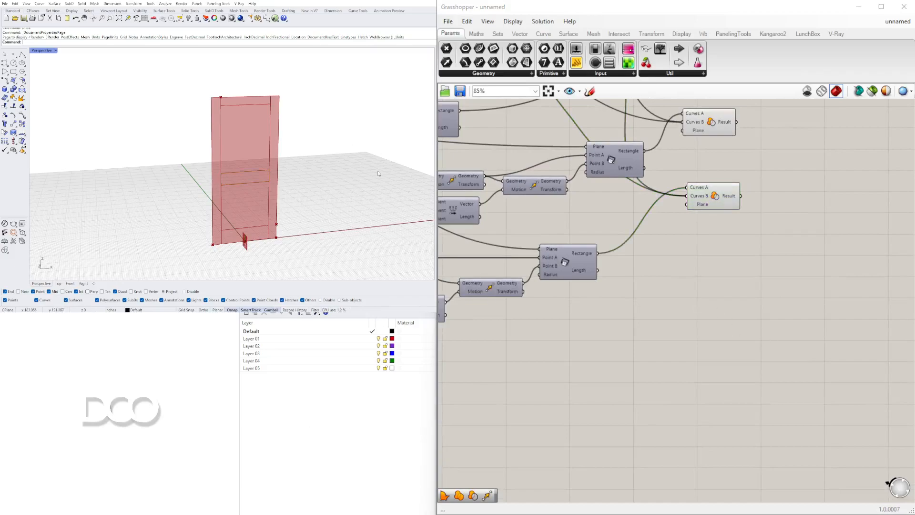
scroll(374, 217, "down", 2)
right_click_drag(372, 210, 289, 165)
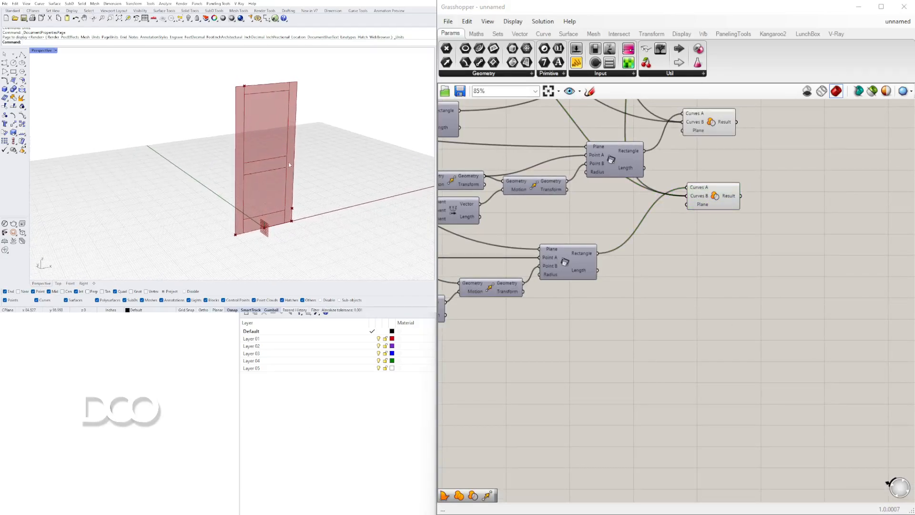
scroll(257, 123, "up", 2)
right_click_drag(259, 130, 261, 157)
right_click_drag(261, 157, 247, 158, "shift")
scroll(243, 143, "down", 2)
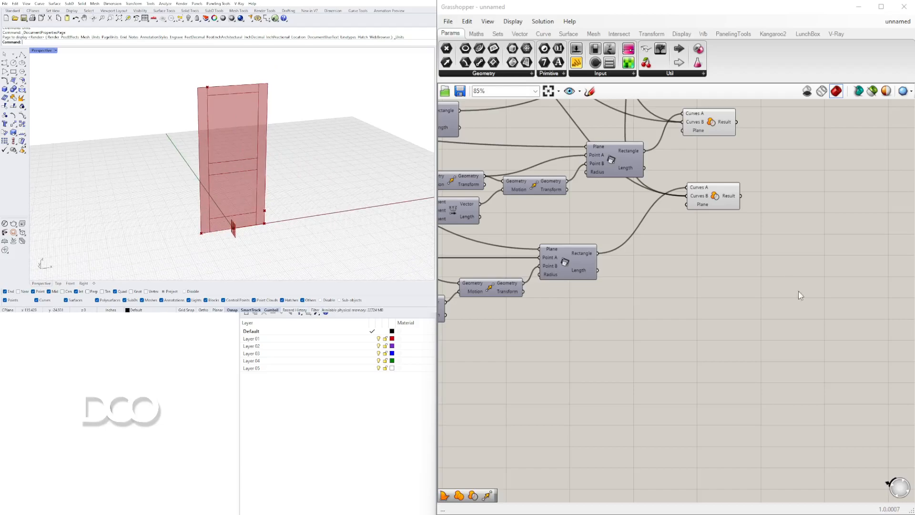
Add a Move component below the mid-rail group and connect the door's base point to its Geometry input
scroll(795, 284, "down", 3)
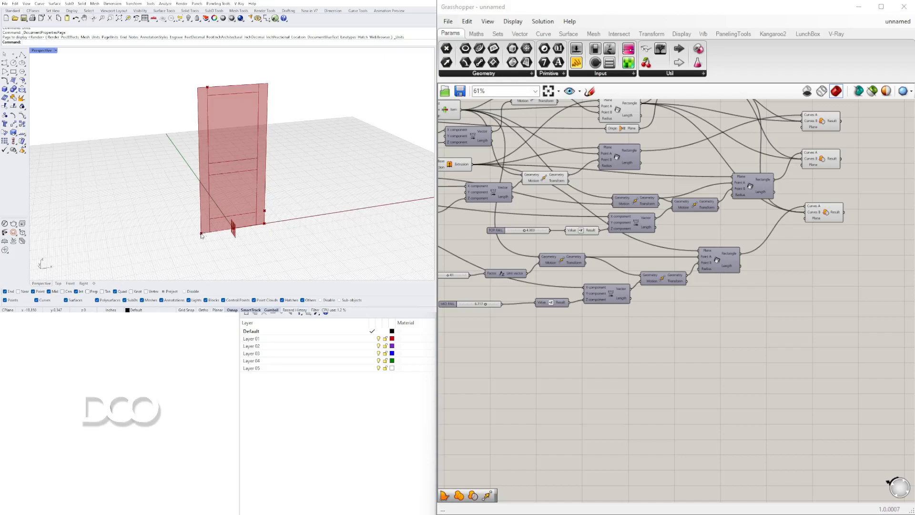
scroll(607, 240, "up", 2)
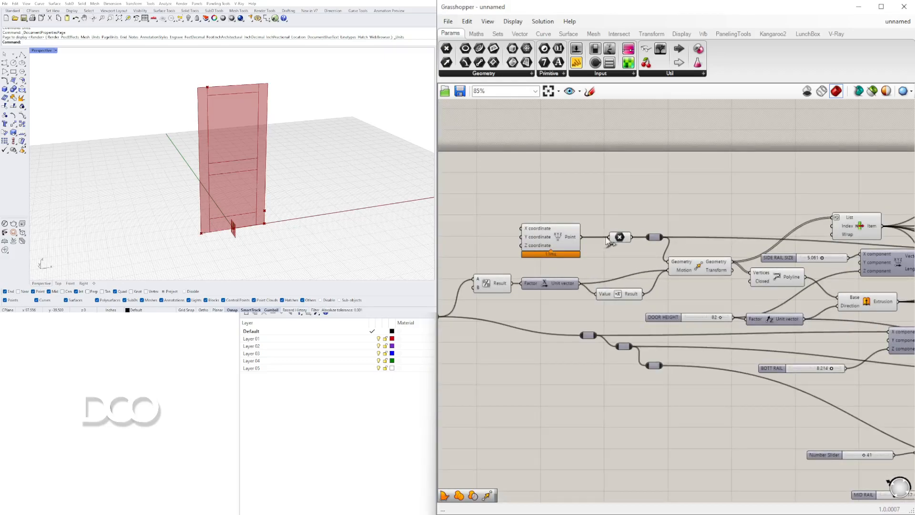
scroll(620, 238, "down", 6)
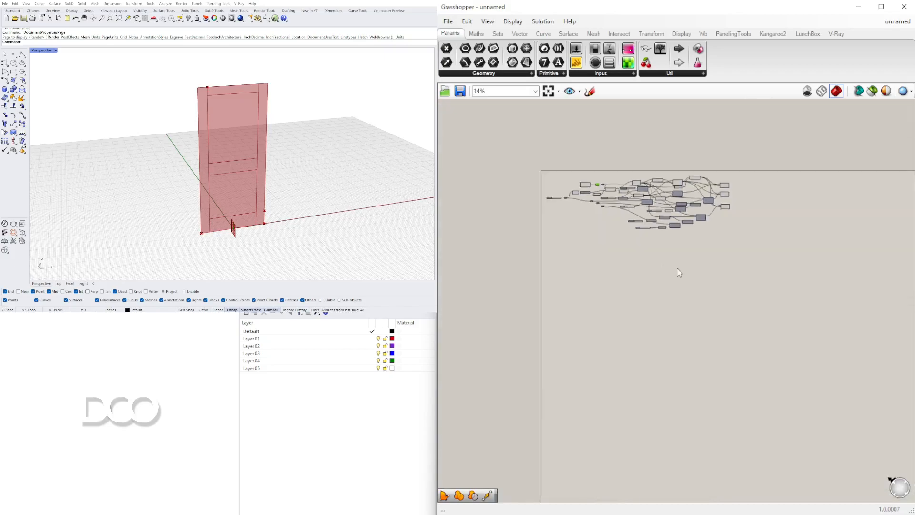
double_click(660, 247)
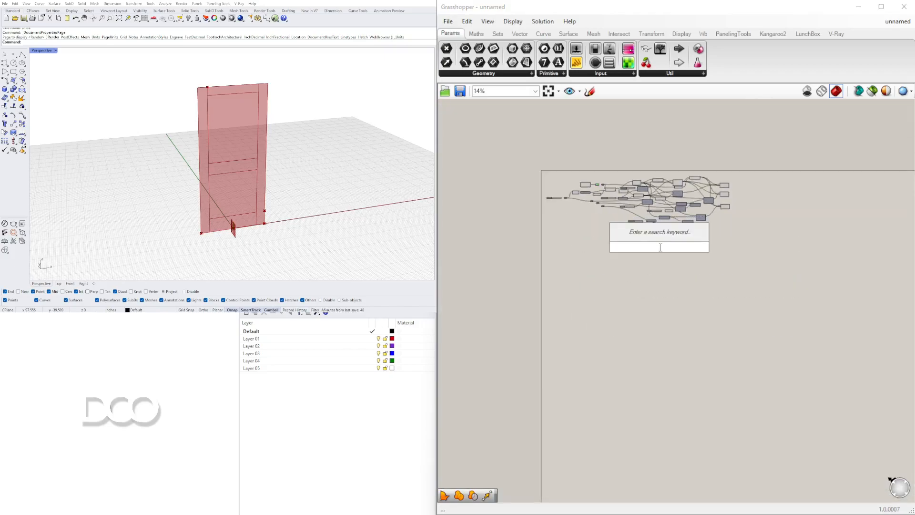
type("MOVE")
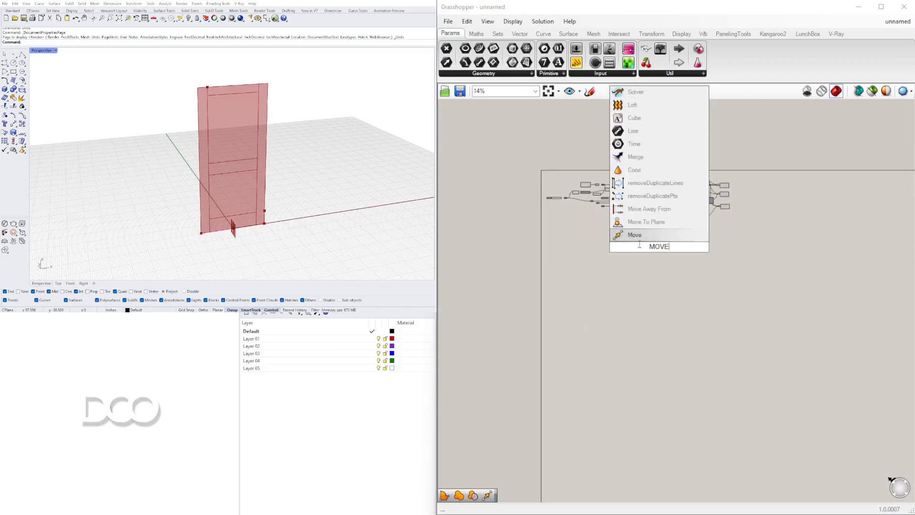
left_click(638, 234)
scroll(680, 253, "up", 4)
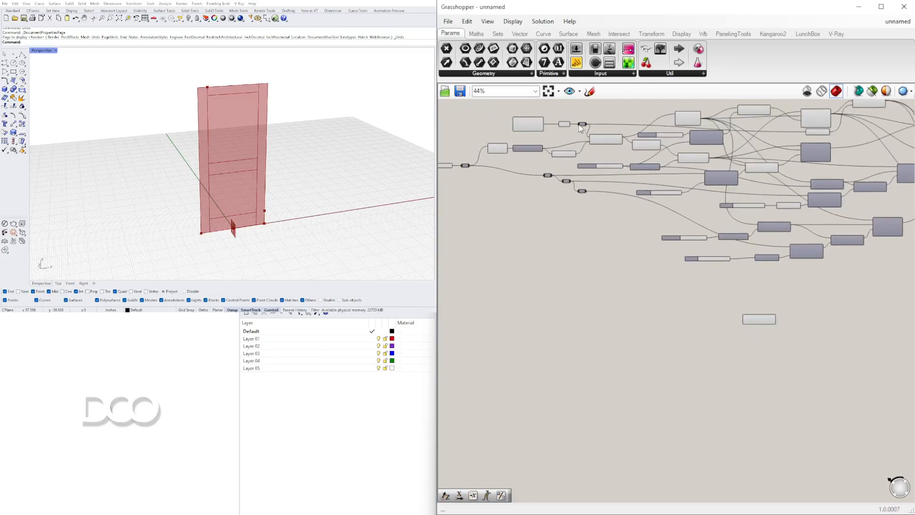
scroll(581, 130, "up", 4)
left_click(556, 127)
left_click_drag(593, 126, 567, 252)
scroll(607, 135, "down", 7)
scroll(691, 226, "up", 6)
scroll(693, 253, "down", 2)
right_click_drag(463, 242, 795, 256)
scroll(788, 251, "down", 2)
scroll(606, 165, "up", 5)
Connect the DOOR HEIGHT Unit Z vector to the new Move's Motion and place the Move beneath the mid-rail components
right_click_drag(631, 212, 558, 247)
right_click_drag(691, 248, 596, 229)
right_click_drag(787, 244, 634, 232)
left_click_drag(668, 195, 582, 163)
left_click_drag(653, 181, 645, 191)
left_click(690, 215)
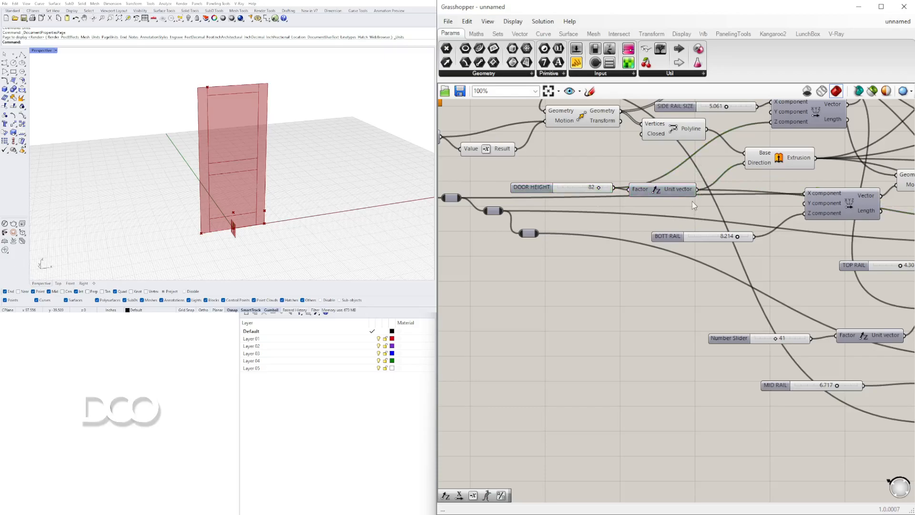
scroll(693, 207, "down", 6)
scroll(756, 248, "up", 3)
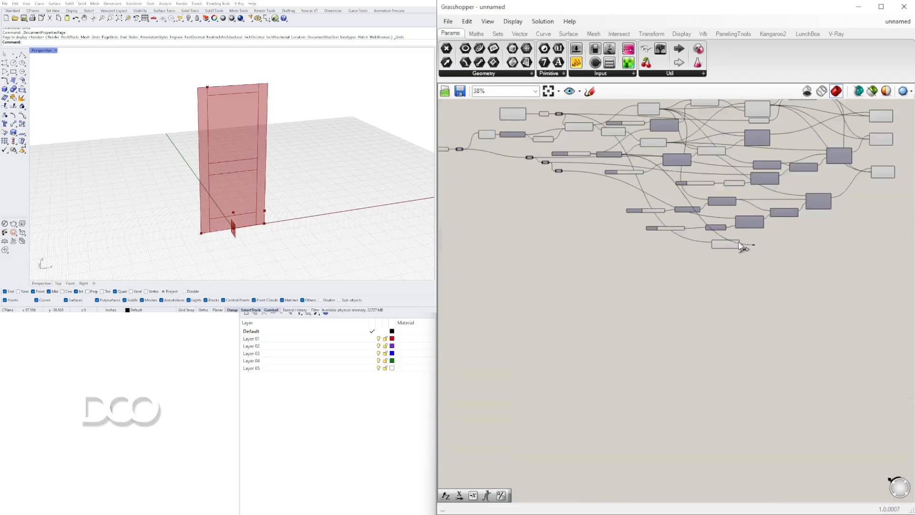
scroll(756, 248, "up", 3)
left_click(747, 264)
right_click_drag(731, 303, 552, 293)
left_click_drag(580, 255, 533, 261)
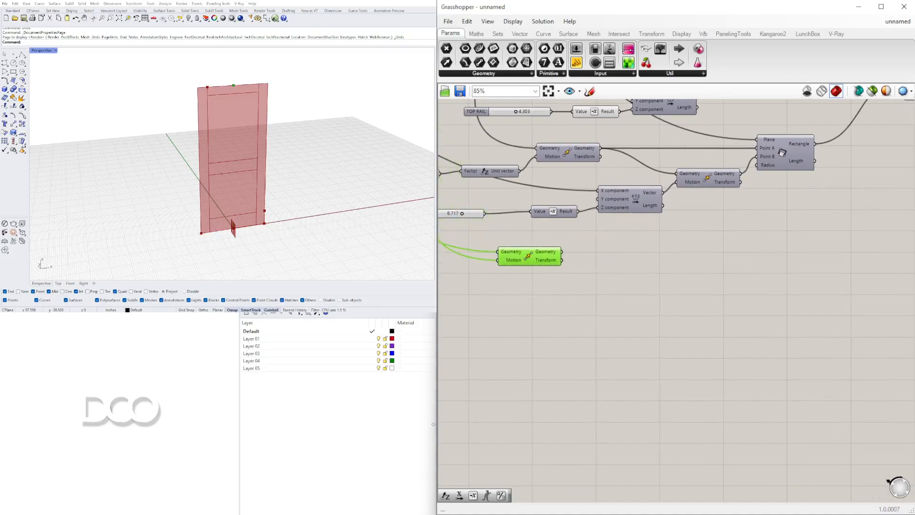
Examine the moved point at the door's top edge in relation to the base point in the viewport
scroll(235, 88, "up", 5)
scroll(234, 89, "down", 7)
right_click_drag(238, 82, 230, 92)
scroll(230, 91, "up", 4)
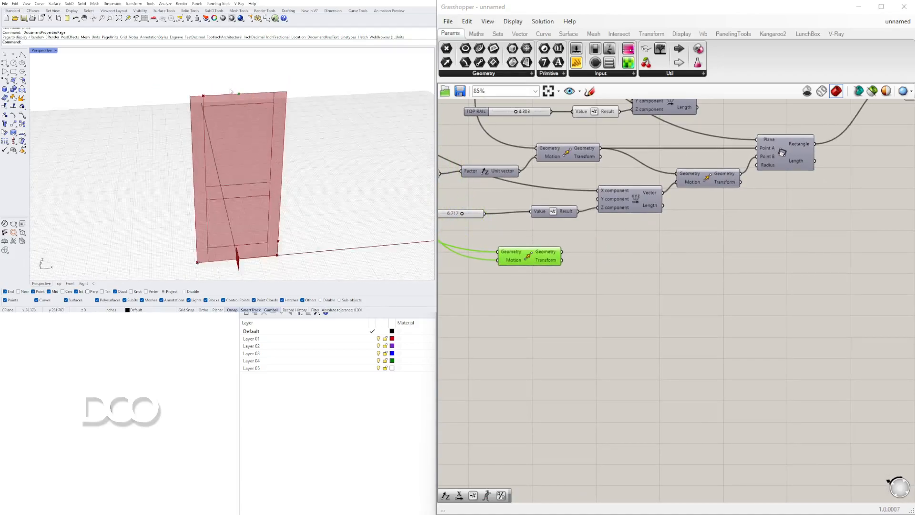
scroll(234, 93, "up", 2)
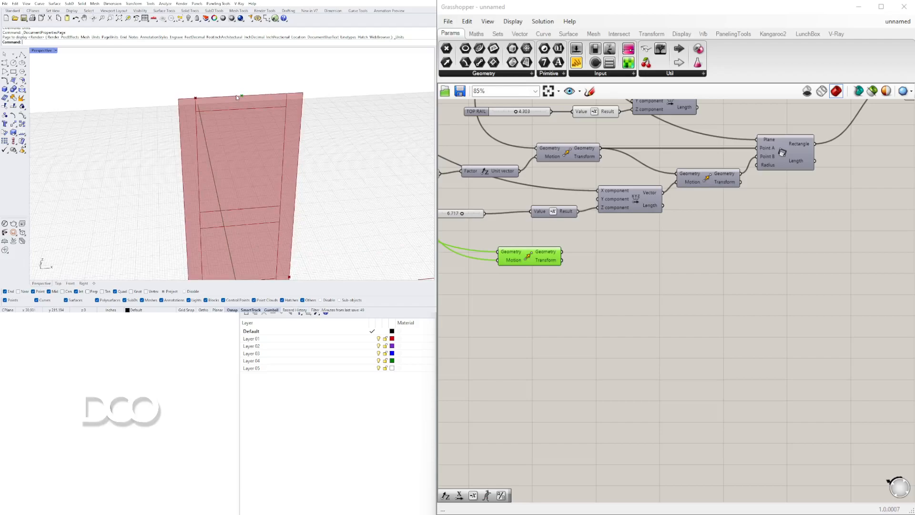
scroll(233, 99, "down", 5)
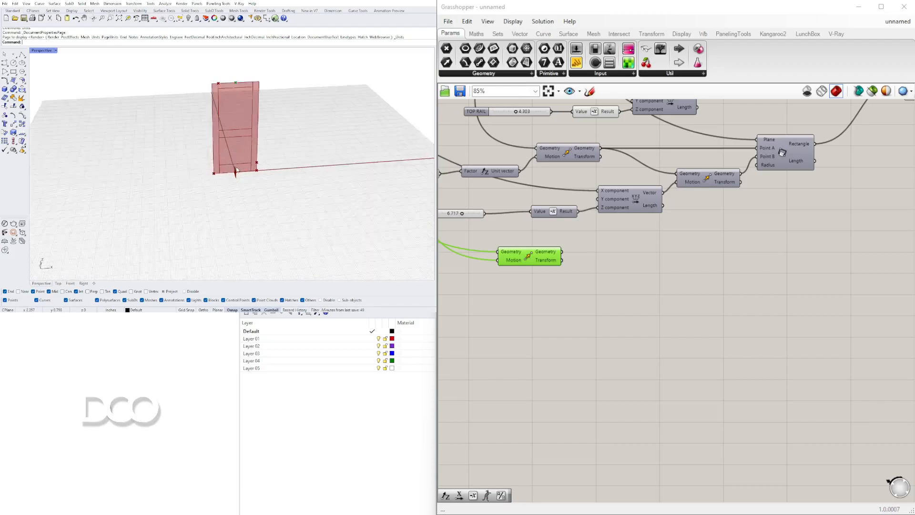
scroll(233, 178, "up", 6)
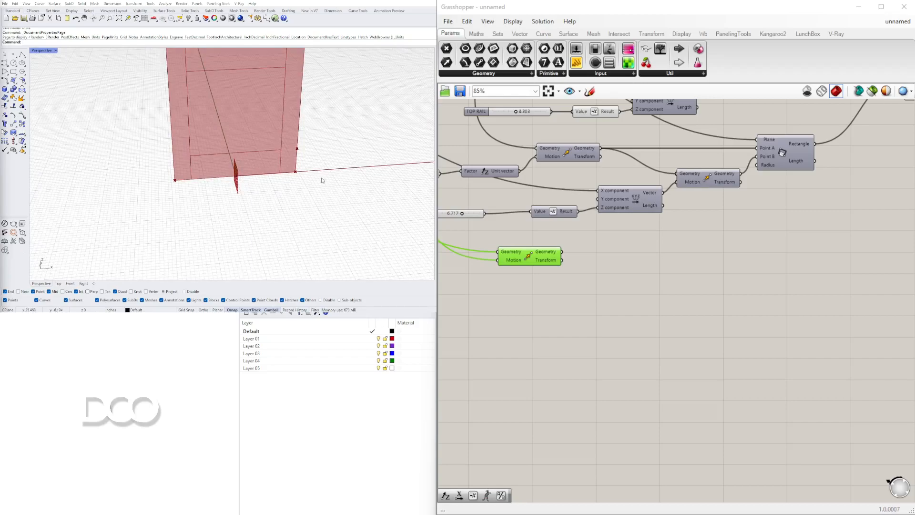
scroll(322, 180, "down", 9)
scroll(283, 86, "up", 5)
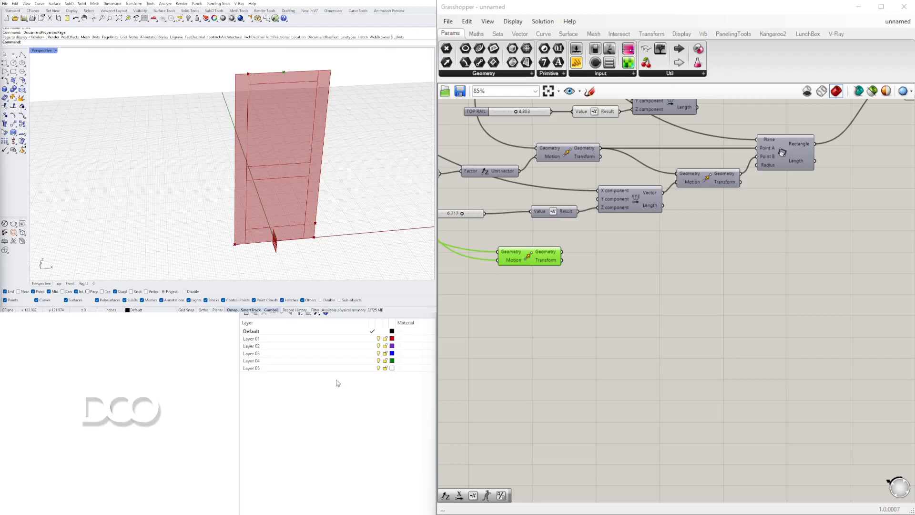
Add a second Move component beside the new one and connect the first Move's geometry to its Geometry input
double_click(602, 277)
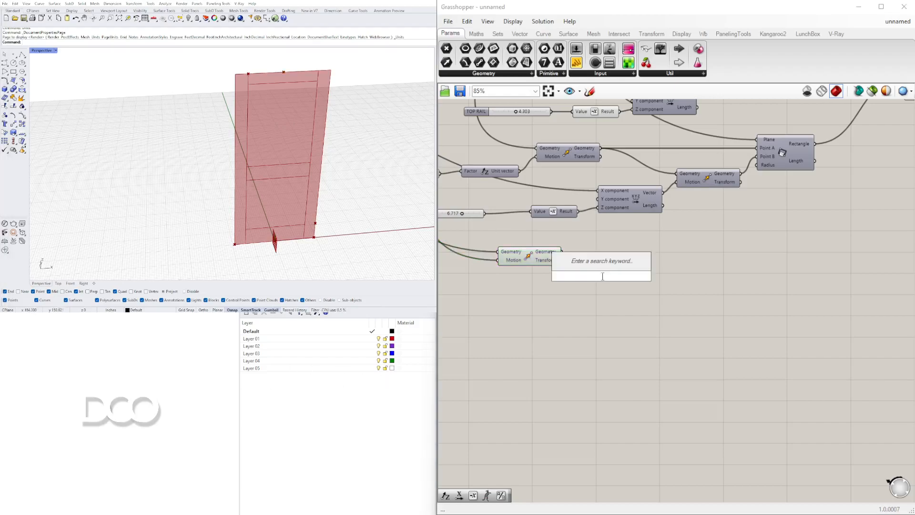
type("MOVE")
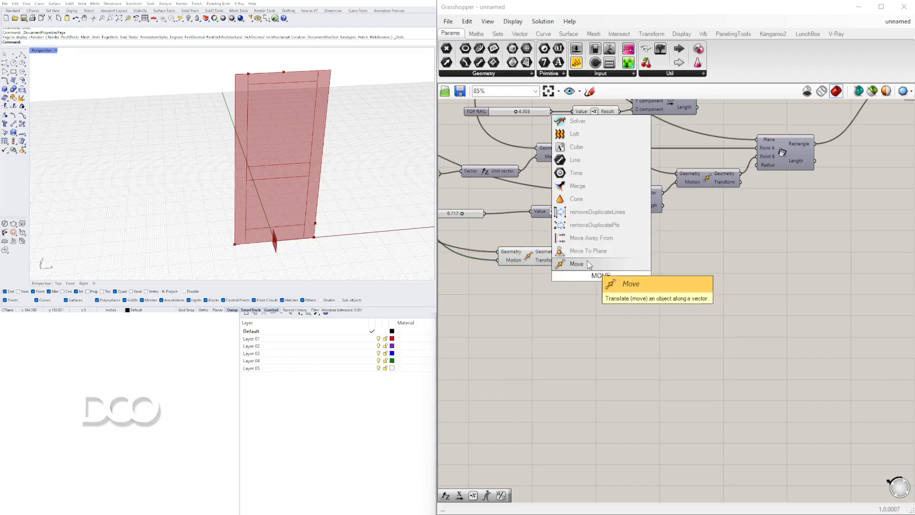
left_click(587, 263)
left_click_drag(562, 252, 623, 270)
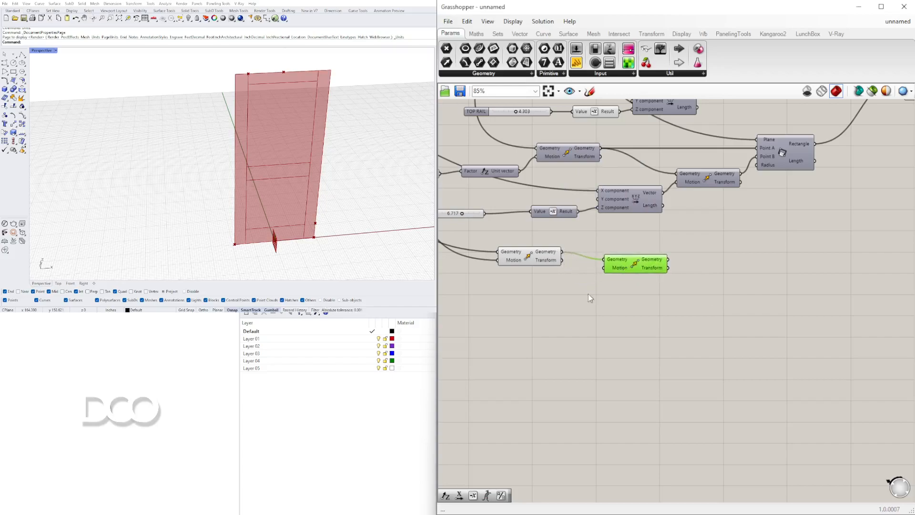
Add a Unit X vector below the first Move and connect it to the second Move's Motion input
double_click(539, 295)
type("X")
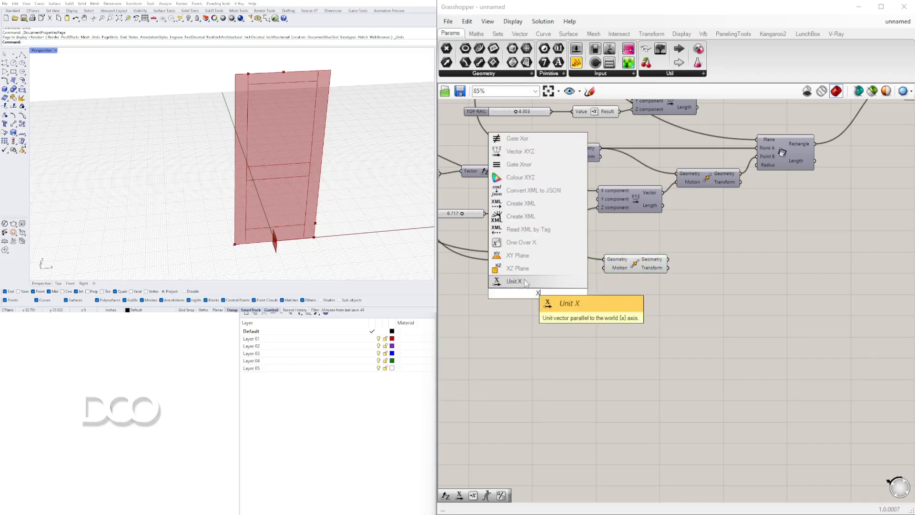
left_click(514, 281)
scroll(566, 296, "up", 3)
mouse_move(619, 262)
left_mouse_down()
mouse_move(574, 300)
mouse_move(630, 251)
left_mouse_up()
left_click_drag(527, 296, 511, 280)
Duplicate the MID RAIL slider below the original, rename the copy MID RAIL2 and place it near the Unit X component
scroll(525, 311, "down", 3)
right_click_drag(457, 266, 686, 243)
scroll(685, 240, "up", 2)
right_click_drag(662, 209, 559, 249)
left_click(639, 261)
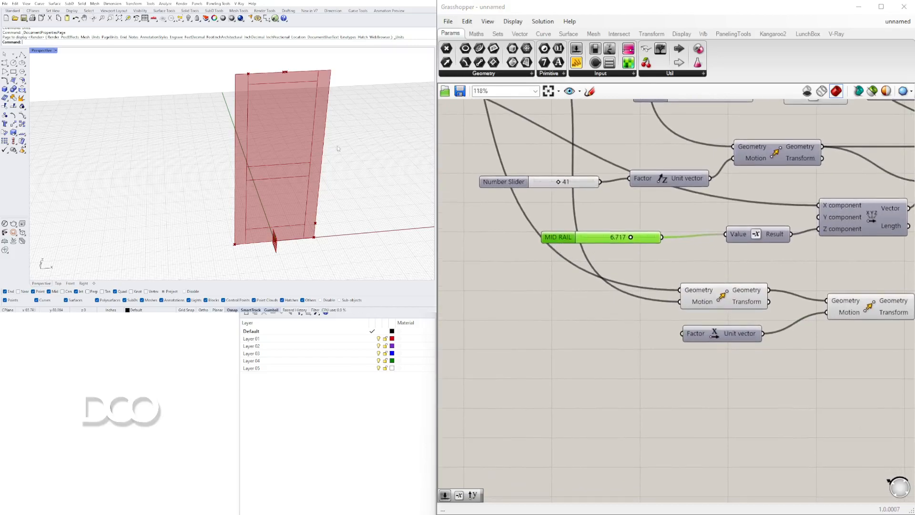
left_click_drag(545, 244, 520, 348, "alt")
scroll(513, 336, "up", 2)
right_click(513, 336)
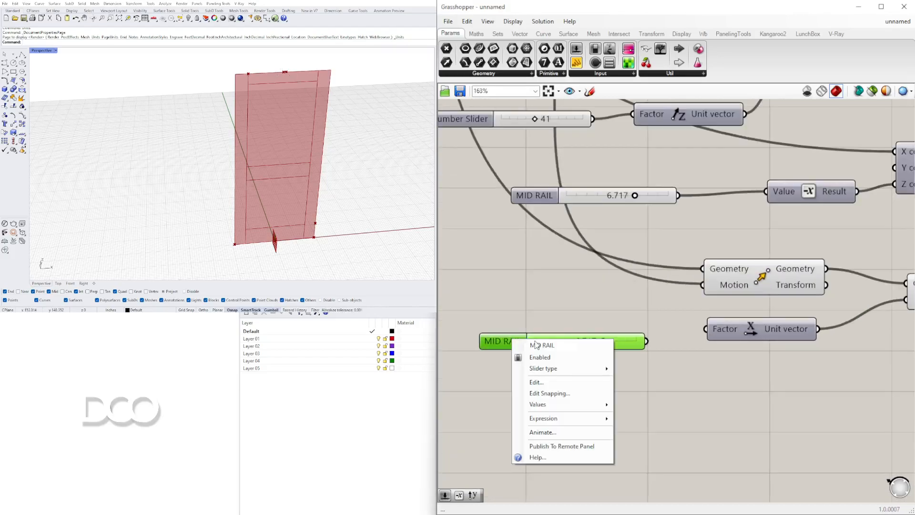
type("2")
key("Return")
left_click_drag(510, 341, 480, 326)
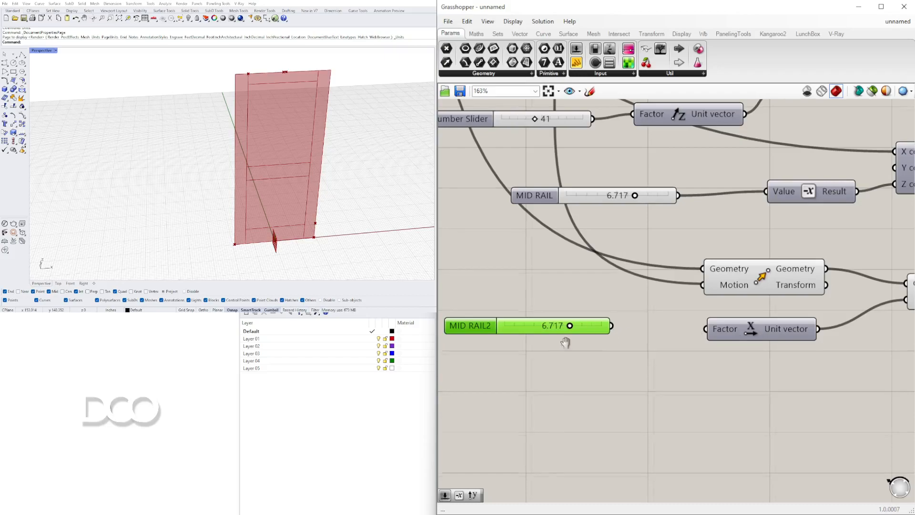
Add a Division component between the MID RAIL2 slider and the Unit X component
scroll(591, 337, "down", 2)
left_click_drag(598, 336, 526, 351)
double_click(676, 358)
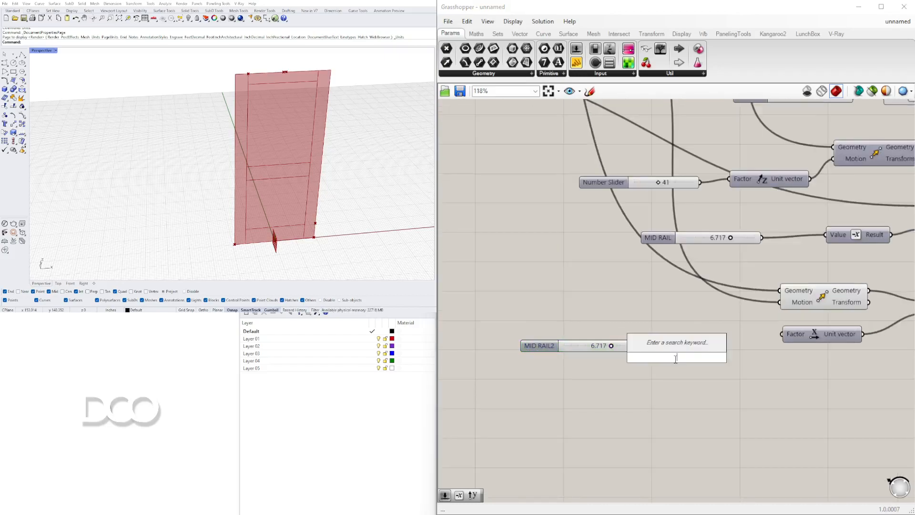
type("*2")
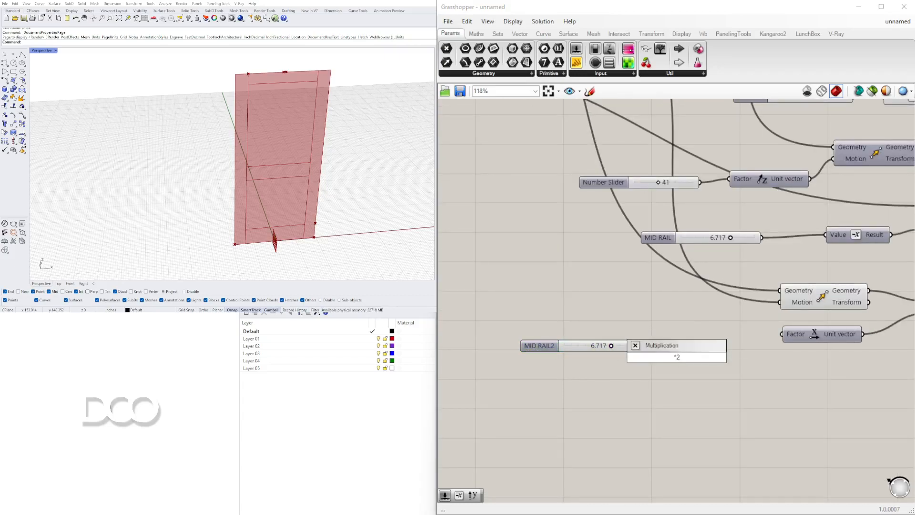
key("BackSpace")
key("BackSpace")
type("/")
key("Return")
Connect the MID RAIL2 slider to the Division's A input and move both closer to the Unit X component
mouse_move(640, 345)
left_mouse_down()
mouse_move(654, 364)
mouse_move(642, 346)
left_mouse_up()
left_click_drag(641, 346, 651, 352)
left_click_drag(672, 356, 675, 348)
left_click_drag(764, 388, 600, 320)
left_click_drag(744, 336, 746, 335)
Connect the Division's result to the Unit X Factor and select the second Move to check its shifted point
left_click(783, 359)
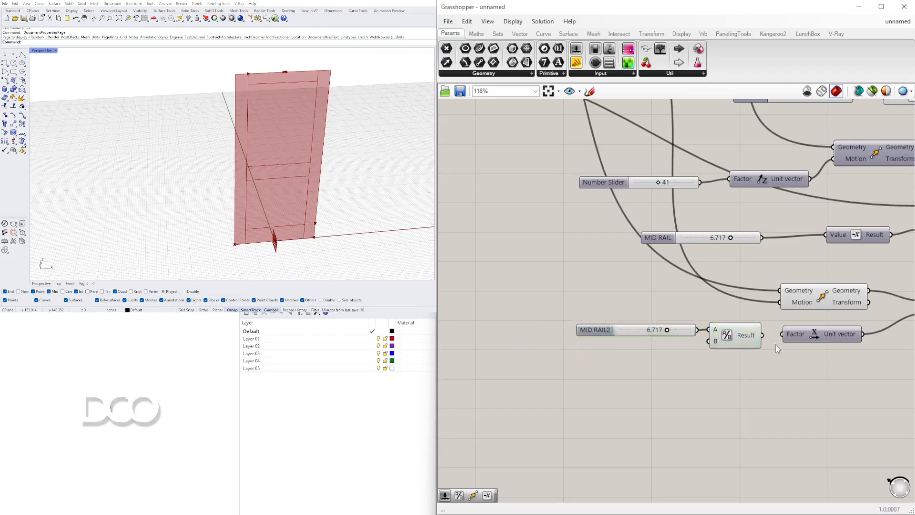
scroll(818, 380, "down", 2)
right_click_drag(873, 349, 670, 315)
left_click(724, 294)
scroll(548, 314, "up", 5)
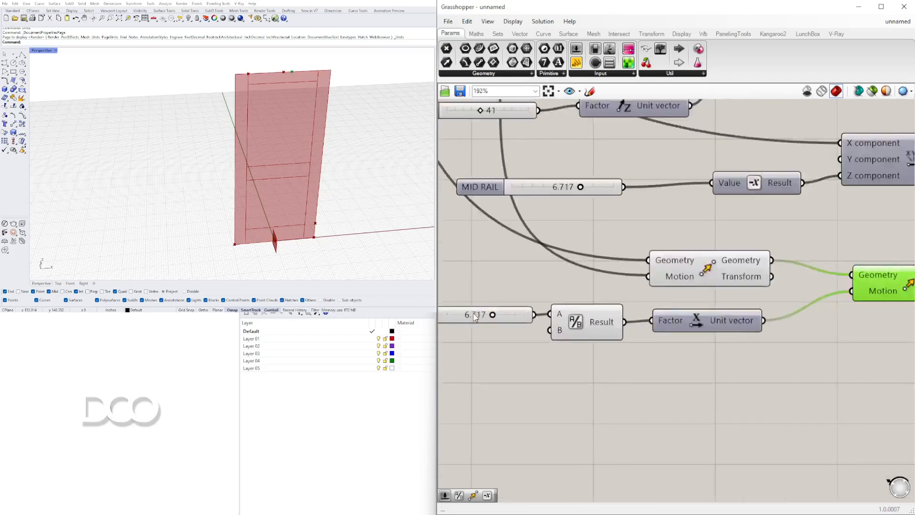
Set the MID RAIL2 slider to 4.454
left_click_drag(609, 314, 556, 316)
scroll(556, 315, "down", 4)
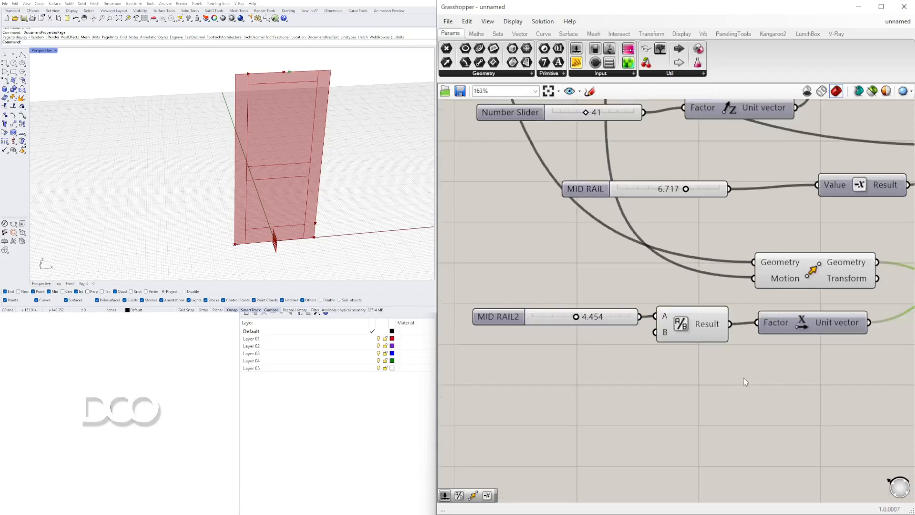
left_click_drag(814, 262, 803, 279)
right_click_drag(793, 273, 671, 265)
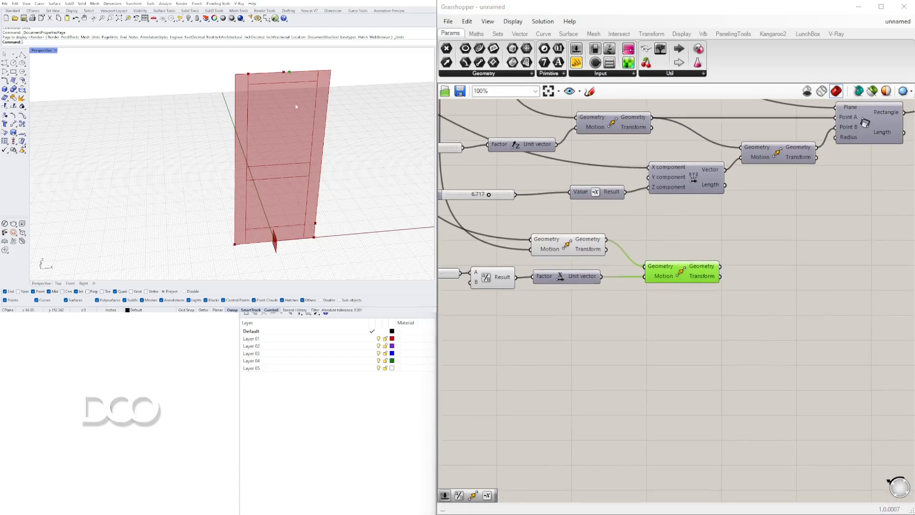
Duplicate the Move driven by the Unit X vector, keeping its Geometry and Motion connections, and place the copy beside it
scroll(591, 253, "down", 3)
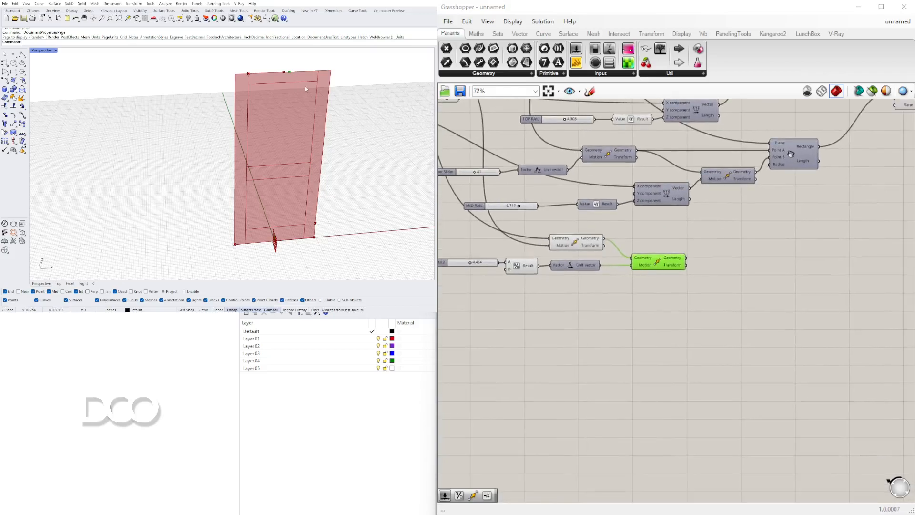
left_click_drag(654, 265, 736, 267, "alt")
right_click_drag(640, 321, 682, 299)
left_click_drag(654, 296, 503, 239)
left_click_drag(620, 250, 621, 271)
left_click(661, 271)
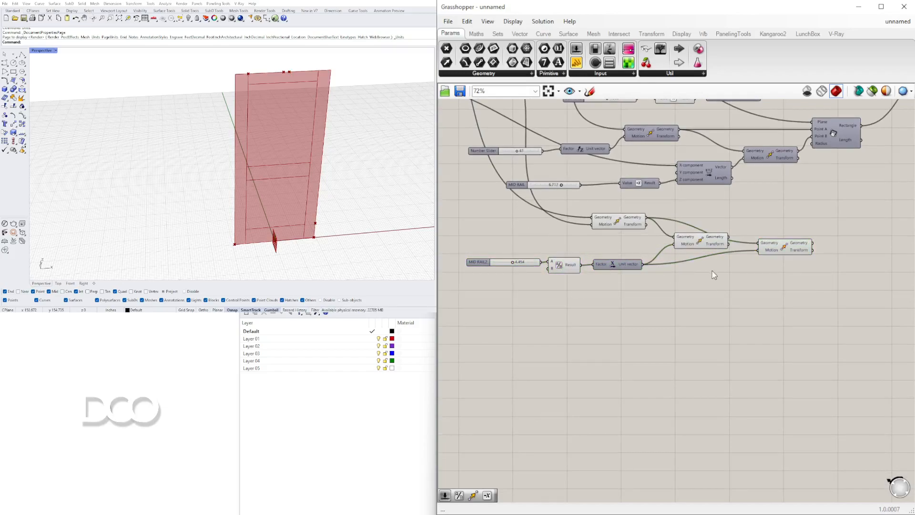
Add a Multiplication component, feed the Unit X vector into A and connect its result to the duplicated Move's Motion
scroll(713, 274, "up", 3)
double_click(696, 271)
type("*")
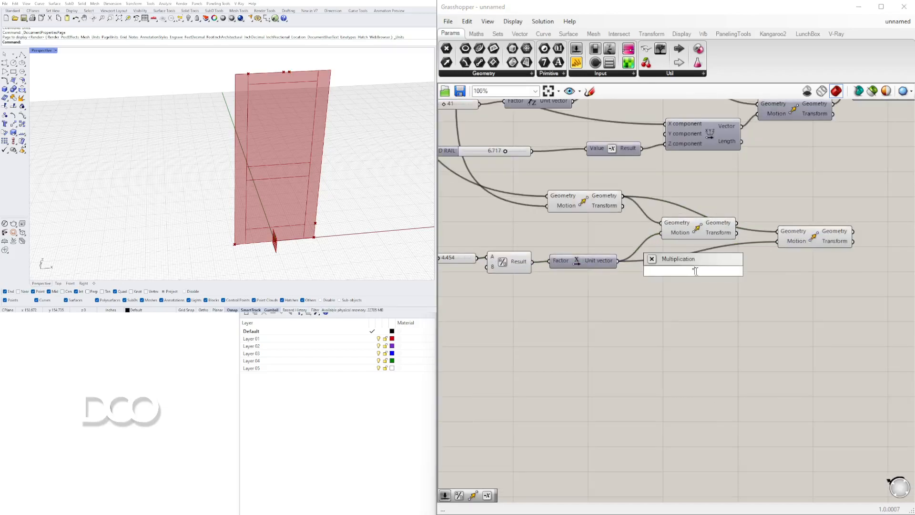
key("Return")
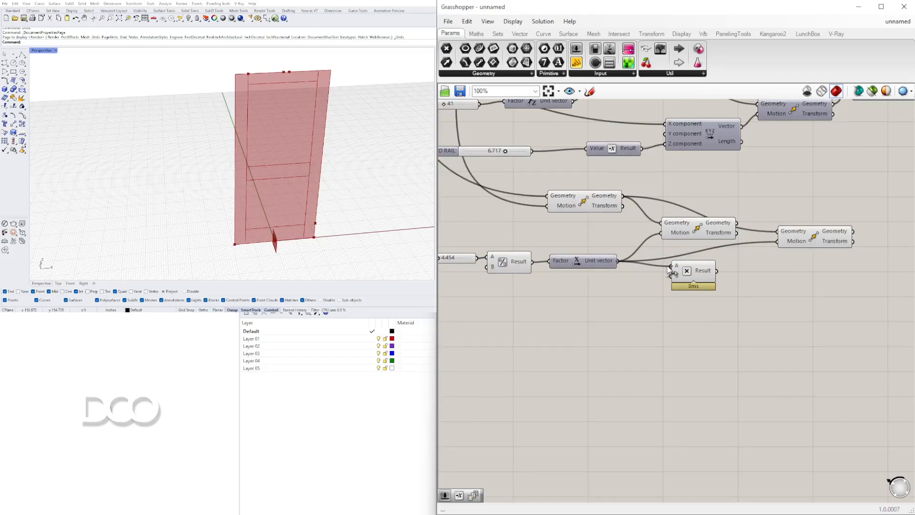
left_click_drag(772, 253, 781, 242)
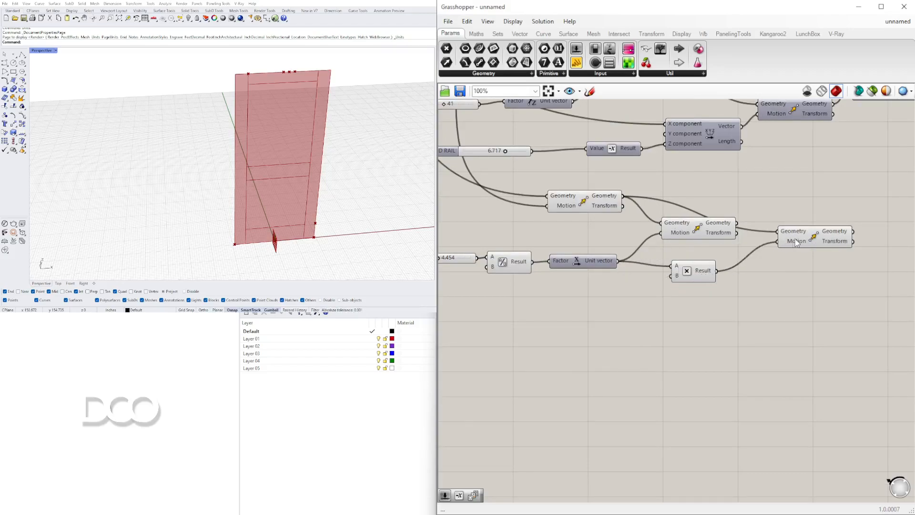
left_click(807, 241)
left_click_drag(696, 273, 676, 276)
Add a Negative component after the Multiplication and connect its result to the duplicated Move's Motion
double_click(743, 292)
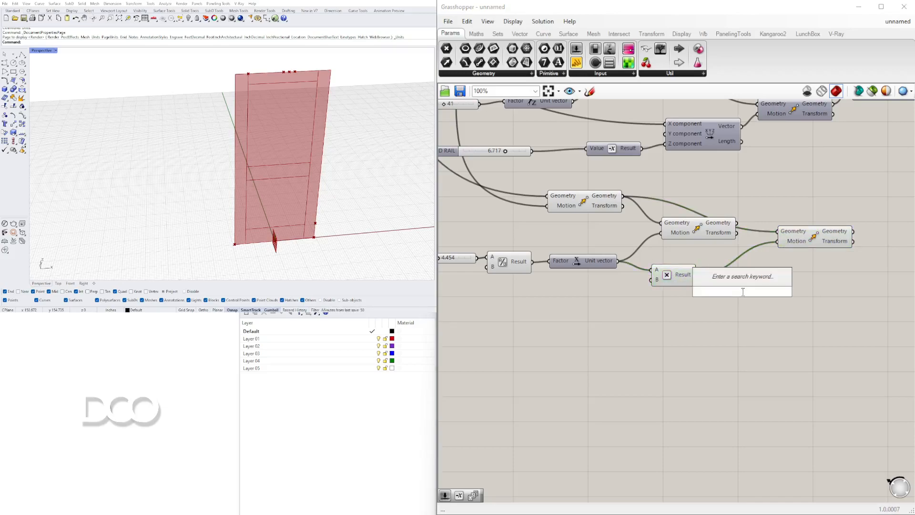
type("neg")
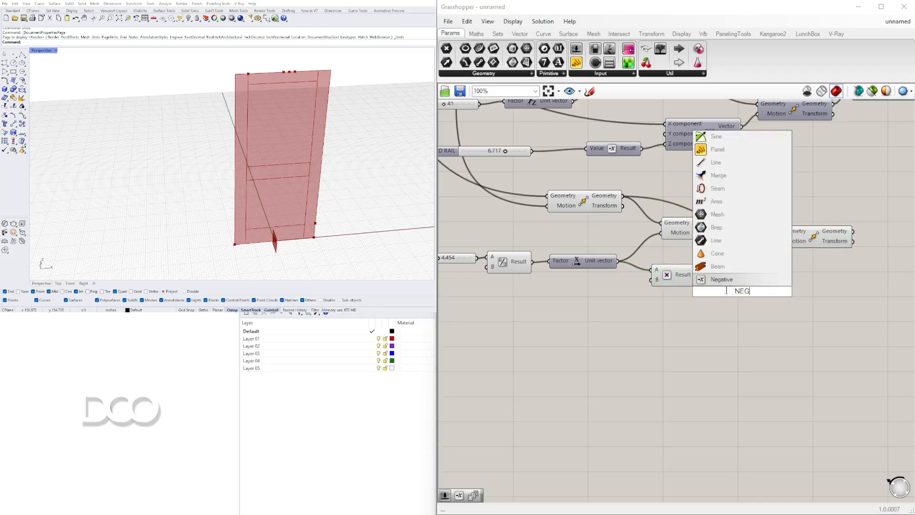
key("Return")
left_click_drag(766, 293, 759, 278)
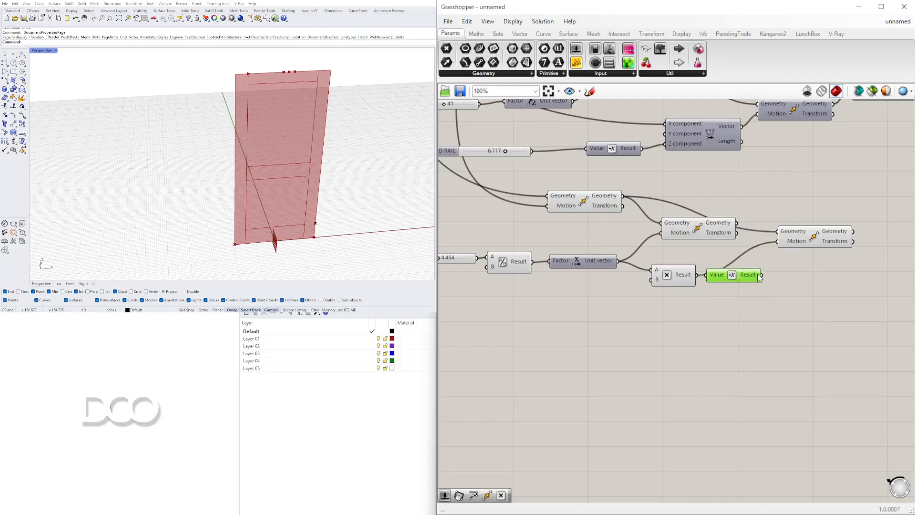
left_click_drag(780, 249, 779, 245)
Select the Move components in turn and inspect the MID RAIL2 slider to check the shifted points on the door's top edge
mouse_move(814, 238)
left_mouse_down()
mouse_move(831, 234)
mouse_move(818, 234)
left_mouse_up()
left_click(701, 227)
left_click_drag(702, 227, 706, 233)
left_click_drag(776, 232, 811, 229)
left_click(802, 216)
left_click(701, 228, "shift")
right_click_drag(551, 267, 558, 267)
scroll(558, 266, "up", 6)
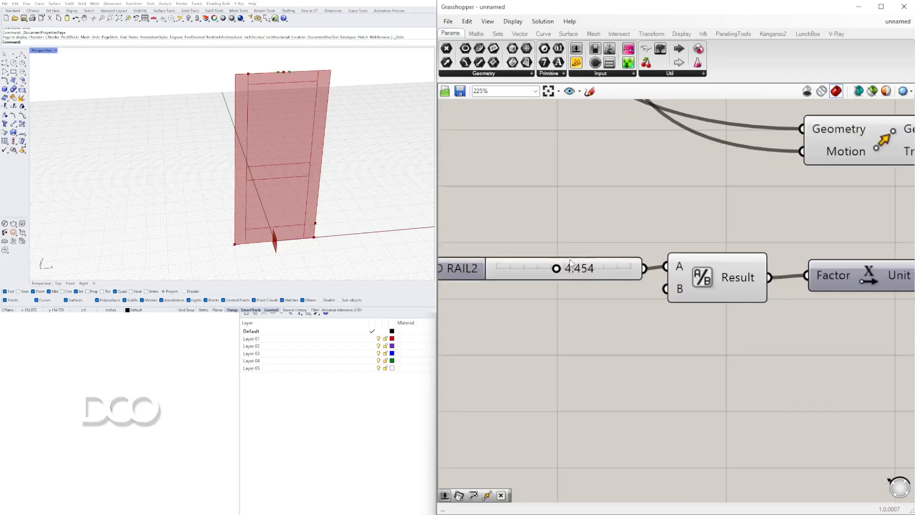
mouse_move(547, 271)
left_mouse_down()
mouse_move(581, 272)
mouse_move(558, 272)
left_mouse_up()
scroll(667, 223, "down", 4)
right_click_drag(895, 312, 507, 286)
left_click(678, 276)
left_click_drag(632, 192, 628, 219)
right_click_drag(505, 201, 557, 204)
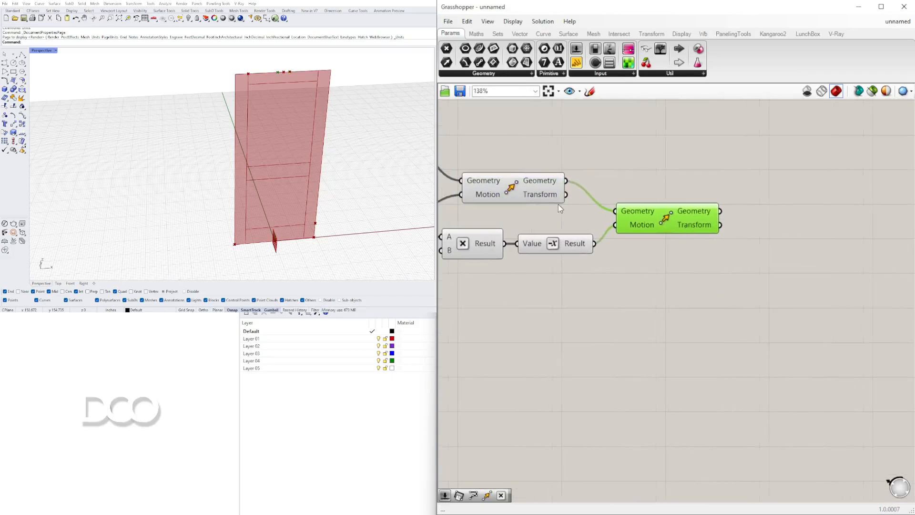
left_click(512, 192)
Add another Move component and connect the negatively shifted Move's Geometry to its Geometry input
double_click(770, 235)
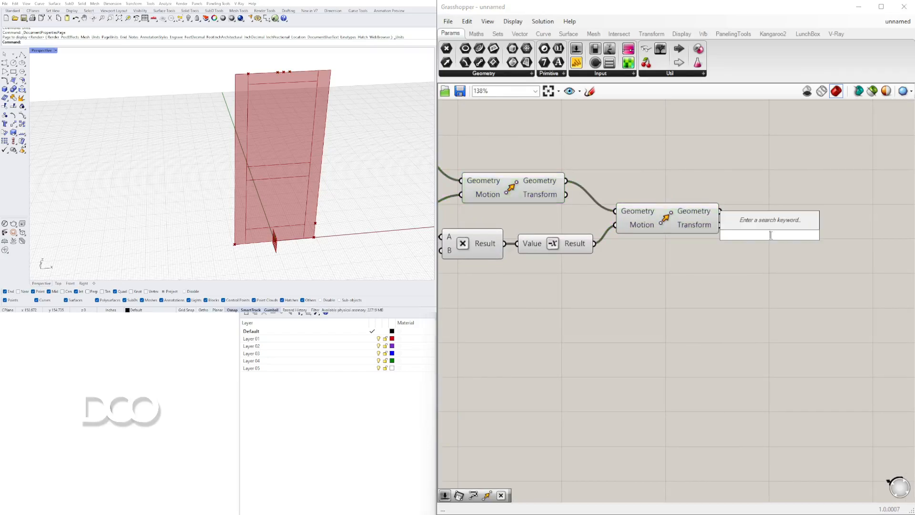
type("MOCW")
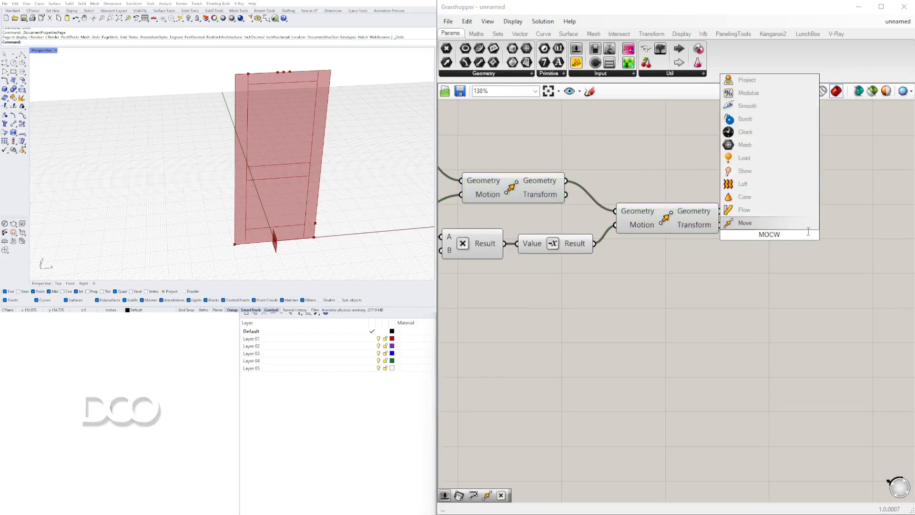
key("Return")
left_click_drag(722, 215, 764, 221)
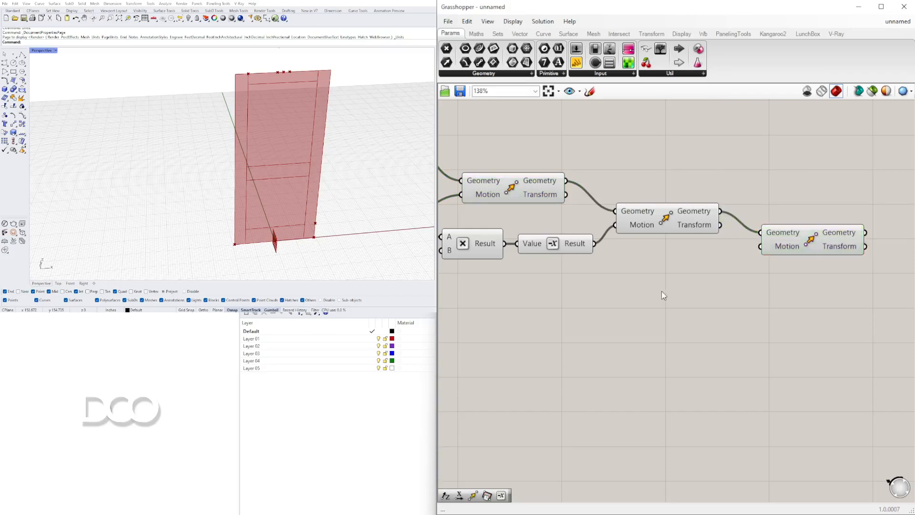
Add a Unit Z component followed by a Negative component and connect the negated vector to the new Move's Motion
double_click(661, 291)
type("z")
left_click(640, 280)
left_click_drag(701, 289, 608, 288)
double_click(662, 293)
type("neg")
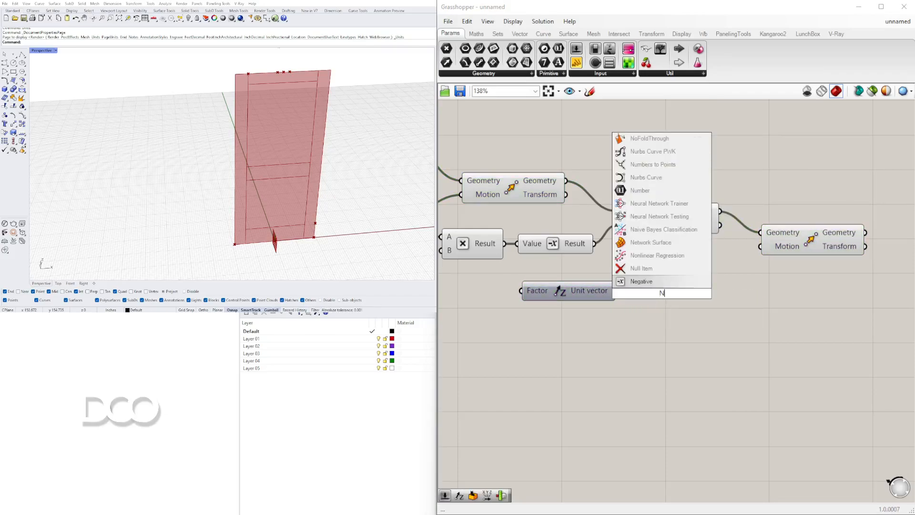
key("Return")
left_click_drag(618, 293, 624, 293)
left_click_drag(692, 296, 699, 294)
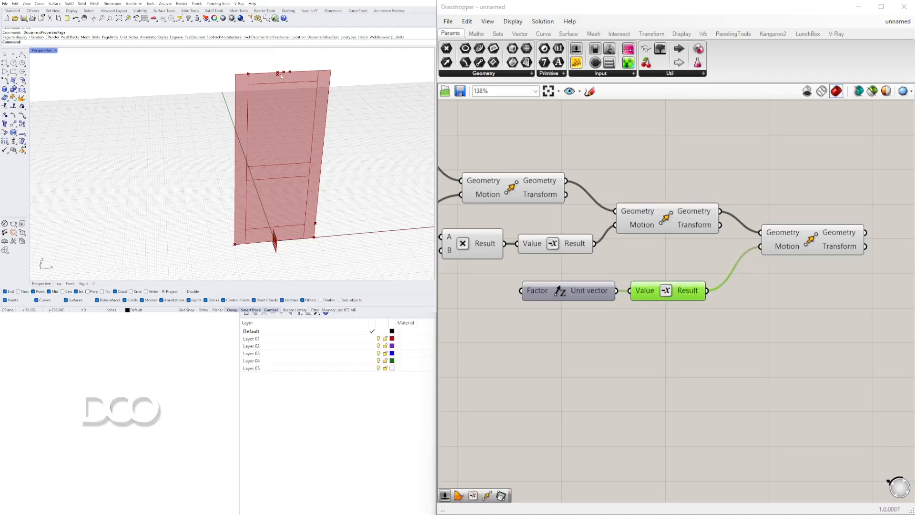
Turn off the preview of the intermediate Move that shifts the point in negative X
left_click(660, 216)
right_click(669, 217)
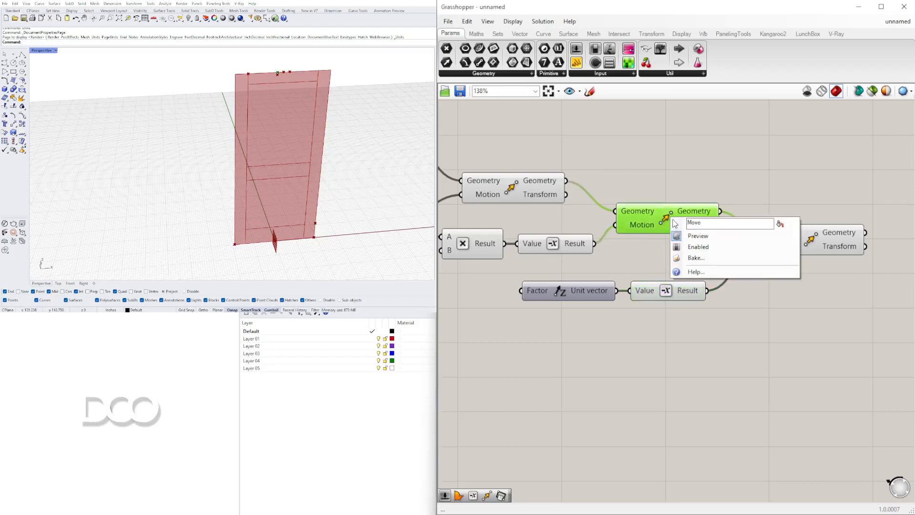
left_click(683, 237)
Try driving the new Unit Z Factor with the DOOR SIZE slider and select the last Move to check its point
scroll(666, 247, "down", 6)
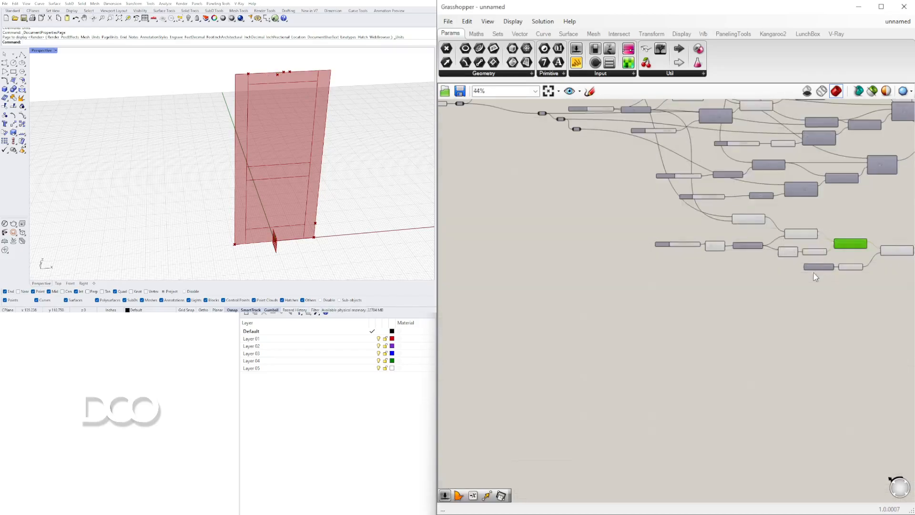
scroll(589, 203, "up", 4)
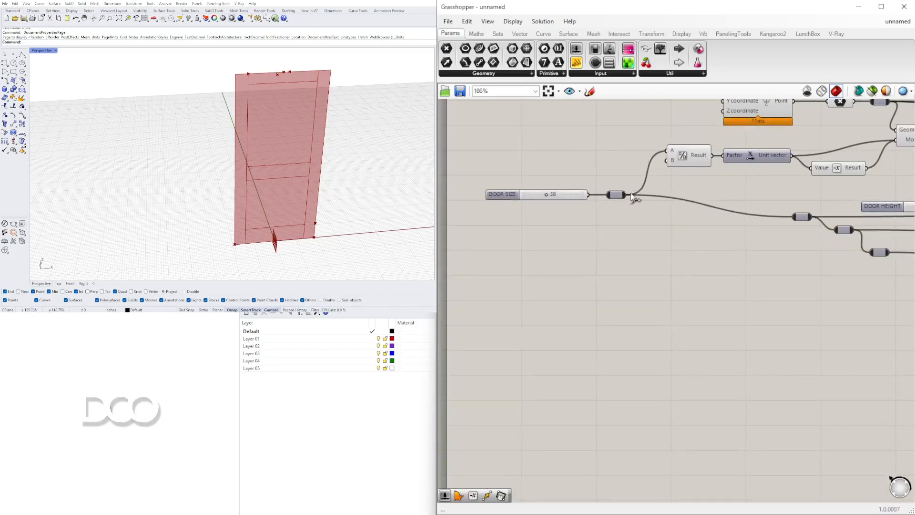
scroll(676, 238, "down", 8)
scroll(693, 242, "up", 7)
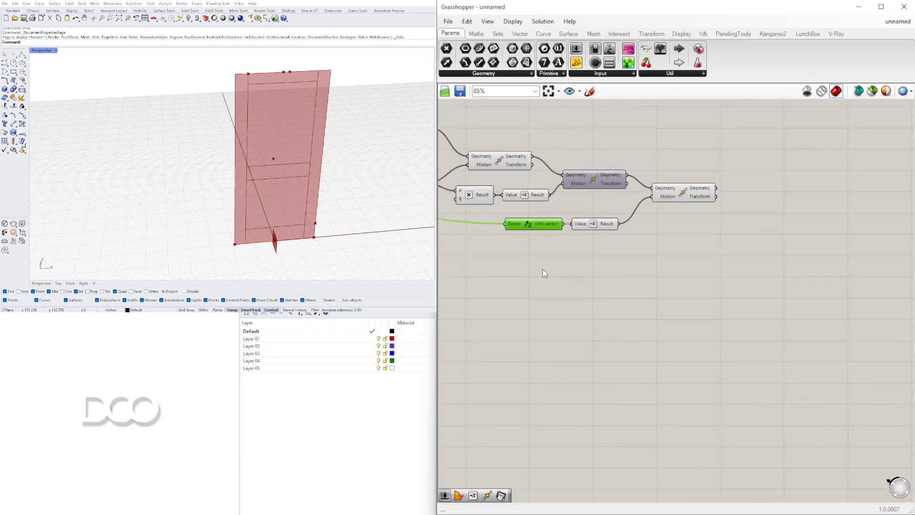
left_click(678, 195)
Connect the DOOR HEIGHT slider to the new Unit Z Factor and align that component beside the Negative
right_click_drag(609, 222, 730, 224)
left_click_drag(653, 229, 646, 232)
left_click(794, 196)
scroll(794, 196, "down", 4)
right_click_drag(624, 242, 783, 337)
scroll(668, 185, "up", 6)
right_click_drag(819, 184, 579, 248)
right_click_drag(763, 294, 518, 232)
left_click_drag(625, 200, 762, 365)
scroll(633, 205, "down", 10)
scroll(718, 250, "up", 10)
right_click_drag(809, 368, 619, 357)
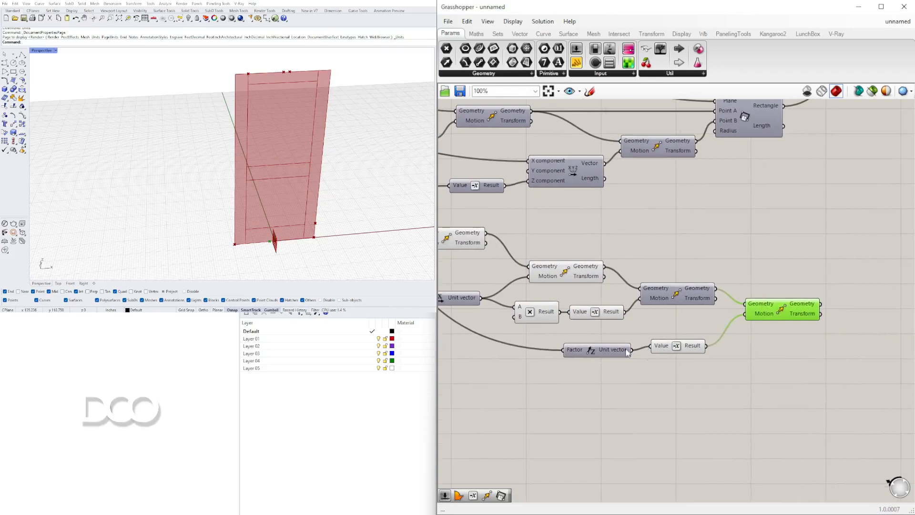
left_click(604, 351)
left_click_drag(604, 352, 613, 346)
left_click(615, 383)
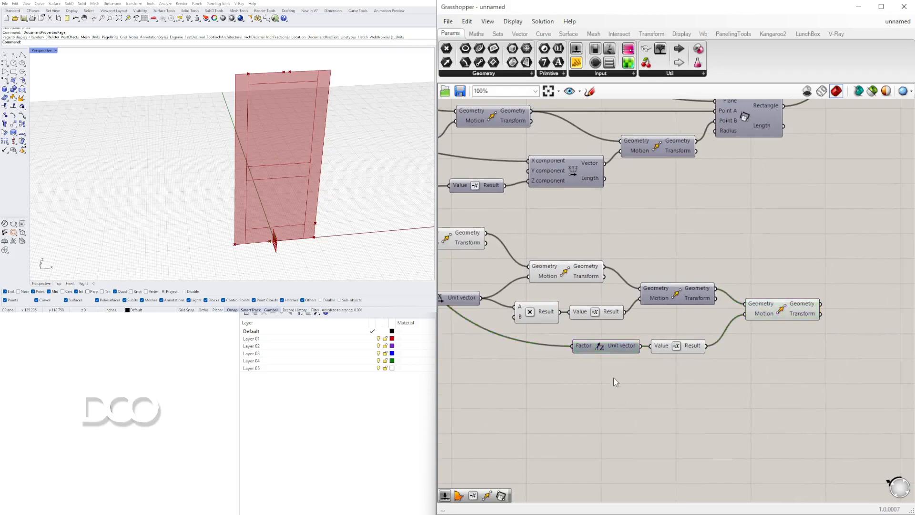
Reroute the height wire to start from the DOOR HEIGHT slider's existing Unit Z vector and delete the extra Unit Z component
scroll(798, 392, "down", 6)
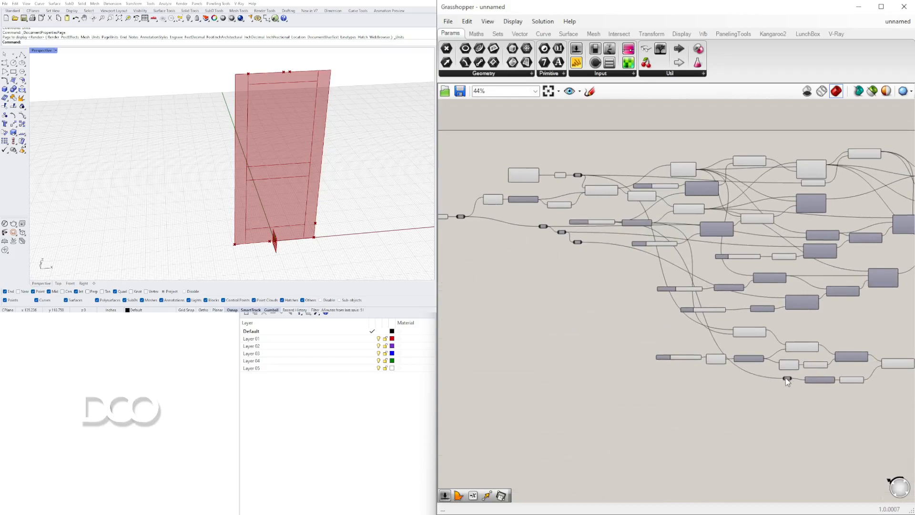
scroll(648, 246, "up", 8)
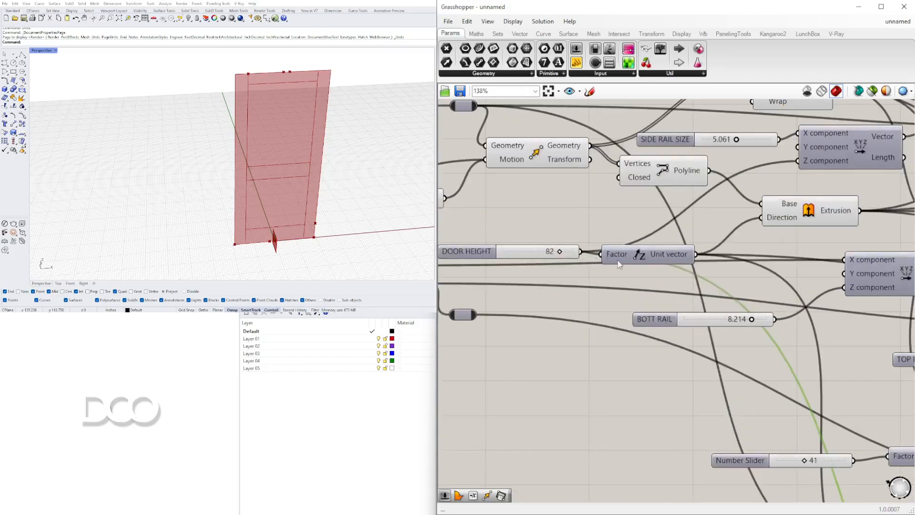
right_click_drag(609, 259, 662, 260)
left_click_drag(764, 276, 650, 377)
scroll(781, 286, "down", 10)
scroll(851, 362, "up", 10)
scroll(672, 387, "down", 6)
scroll(828, 402, "up", 6)
left_click_drag(608, 395, 495, 359)
key("Delete")
Connect the DOOR HEIGHT Unit Z vector to the Negative's Value, align the Negative and check the last Move's point
scroll(653, 357, "down", 2)
right_click_drag(653, 358, 677, 328)
left_click_drag(702, 337, 708, 329)
left_click(789, 305)
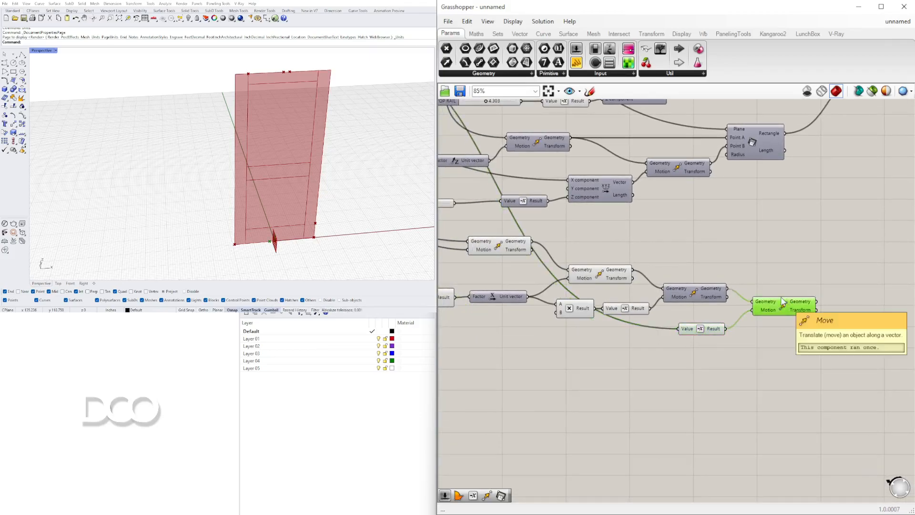
left_click_drag(702, 333, 703, 324)
left_click_drag(644, 323, 576, 298)
Add a Rectangle 2Pt component and place it beyond the last Move
left_click(744, 327)
right_click_drag(746, 325, 695, 359)
left_click(725, 340)
double_click(766, 297)
type("RECT")
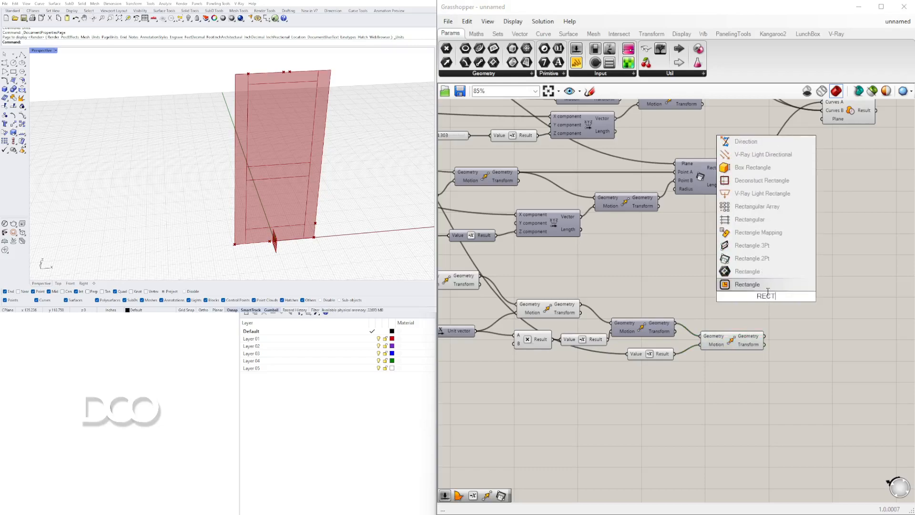
left_click(757, 259)
left_click_drag(791, 294, 853, 296)
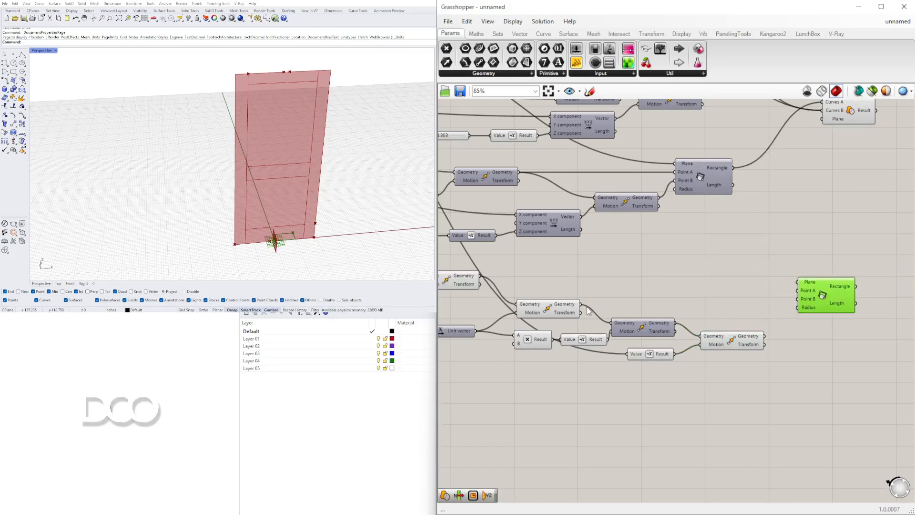
Connect the positively shifted top point to the new rectangle's Point A and the last Move's point to Point B
left_click(562, 307)
left_click_drag(696, 308, 831, 289)
scroll(619, 274, "down", 2)
right_click_drag(579, 266, 744, 264)
scroll(715, 267, "down", 2)
scroll(637, 169, "up", 3)
Connect the plane shared by the other rail rectangles to the new rectangle's Plane input
right_click_drag(637, 169, 535, 149)
scroll(565, 155, "down", 4)
left_click_drag(564, 153, 522, 201)
scroll(708, 236, "up", 7)
left_click_drag(566, 233, 582, 256)
scroll(587, 253, "down", 3)
right_click_drag(588, 252, 749, 282)
Select the three existing Region Difference components to check the top, mid and bottom rail outlines
scroll(750, 285, "down", 4)
left_click(688, 176)
right_click_drag(687, 174, 657, 220)
scroll(659, 177, "up", 3)
left_click(662, 156, "shift")
right_click_drag(721, 198, 763, 197)
left_click(717, 204, "shift")
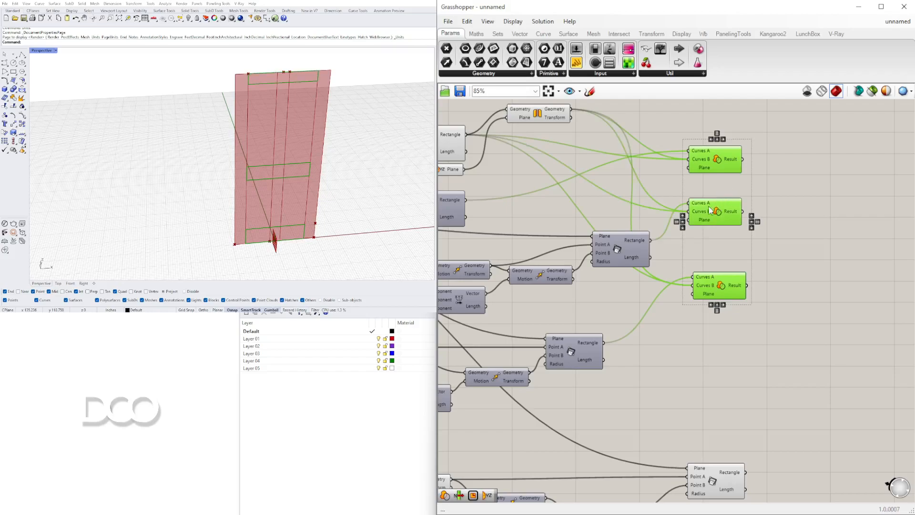
Add a Region Difference component and connect the vertical rail rectangle to its Curves A input
scroll(689, 276, "down", 3)
double_click(742, 353)
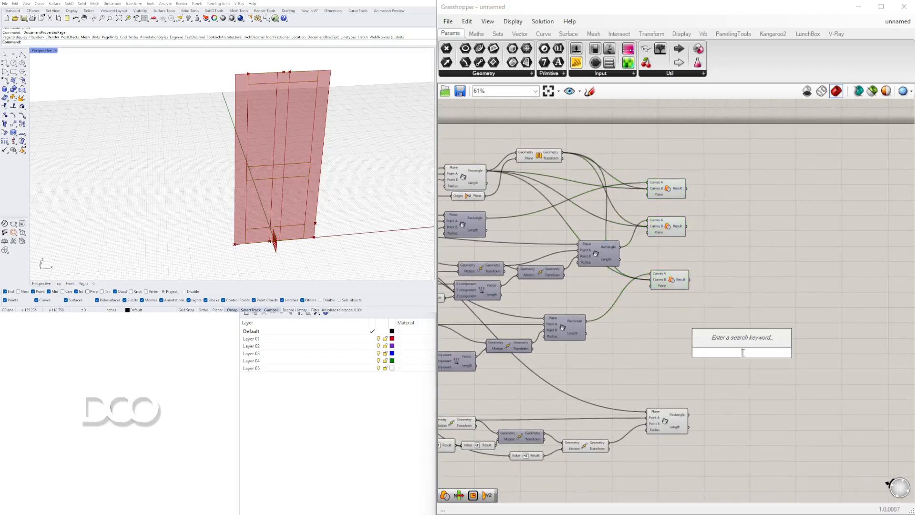
type("REG")
left_click(755, 305)
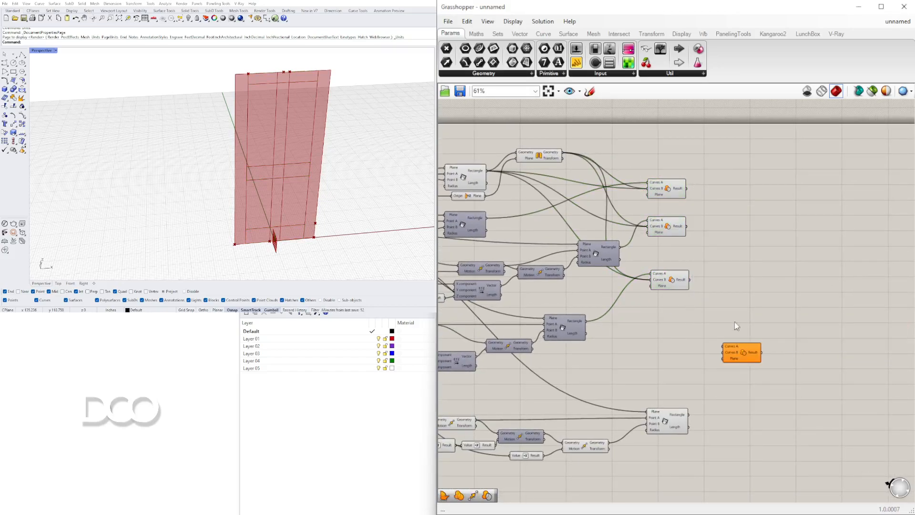
left_click(677, 416)
scroll(677, 415, "up", 3)
left_click_drag(695, 415, 847, 215)
scroll(673, 185, "down", 1)
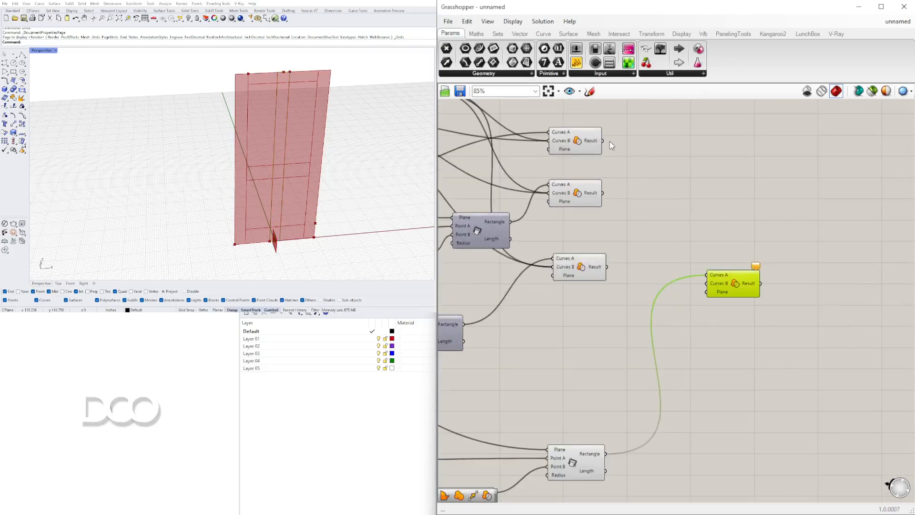
Connect the results of the three rail Region Differences to Curves B of the new Region Difference and reposition it
left_click_drag(643, 205, 706, 275)
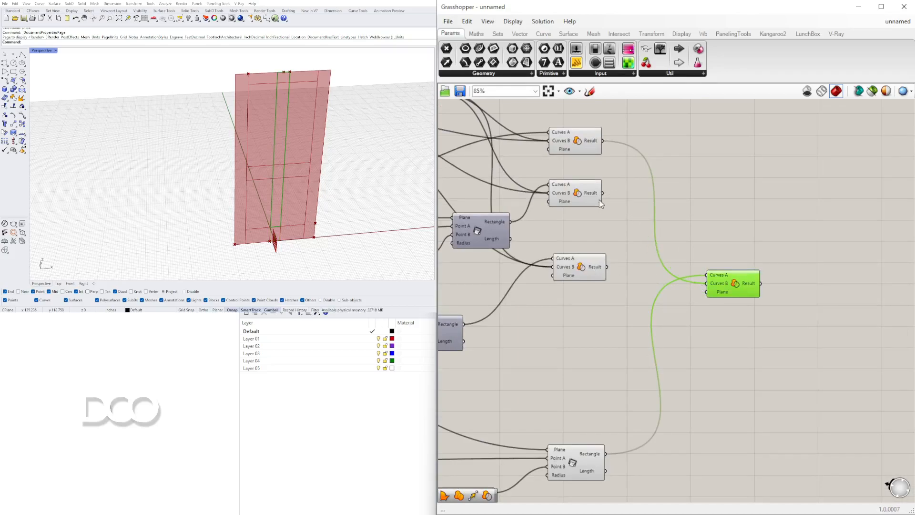
left_click_drag(682, 238, 737, 270)
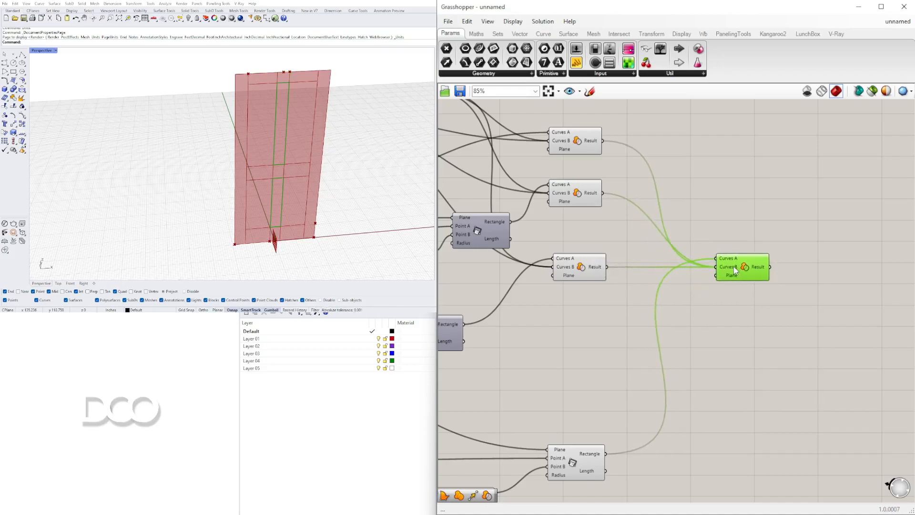
scroll(708, 294, "down", 1)
Turn off the preview of the untrimmed vertical rail rectangle
left_click_drag(677, 447, 588, 415)
middle_click(598, 398)
left_click(627, 367)
left_click(579, 371)
left_click(361, 478)
Orbit to view the whole door and set the MID RAIL2 slider to 3.617
right_click_drag(297, 168, 332, 161)
scroll(628, 277, "down", 1)
right_click_drag(540, 392, 780, 353)
scroll(622, 389, "up", 5)
scroll(648, 391, "down", 3)
right_click_drag(476, 399, 691, 373)
scroll(691, 374, "up", 2)
left_click_drag(760, 418, 557, 327)
left_click_drag(689, 361, 665, 377)
left_click(681, 345)
right_click_drag(785, 344, 576, 323)
left_click(835, 367)
left_click_drag(870, 412, 876, 414)
right_click_drag(440, 367, 734, 355)
scroll(678, 336, "up", 7)
left_click_drag(680, 329, 654, 326)
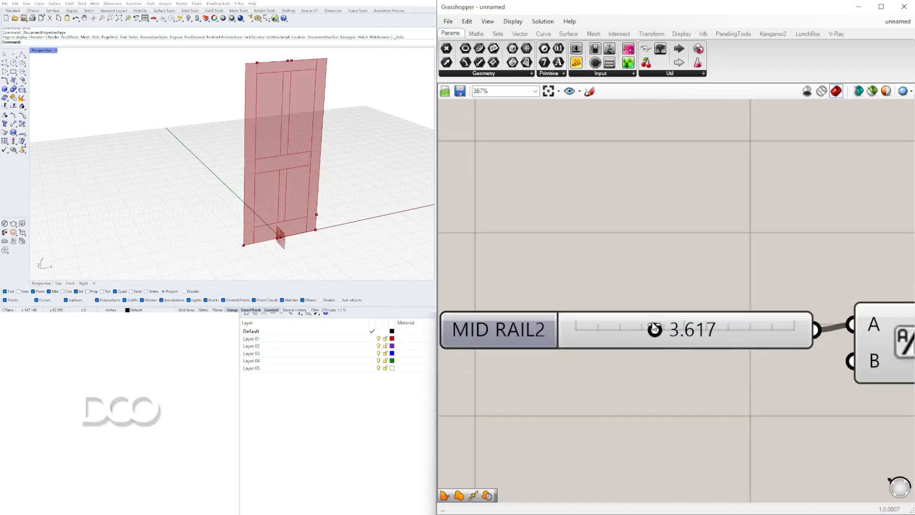
Orbit around the door and select the Region Difference components to examine which rail outlines they produce
scroll(241, 203, "down", 4)
right_click_drag(241, 202, 390, 166)
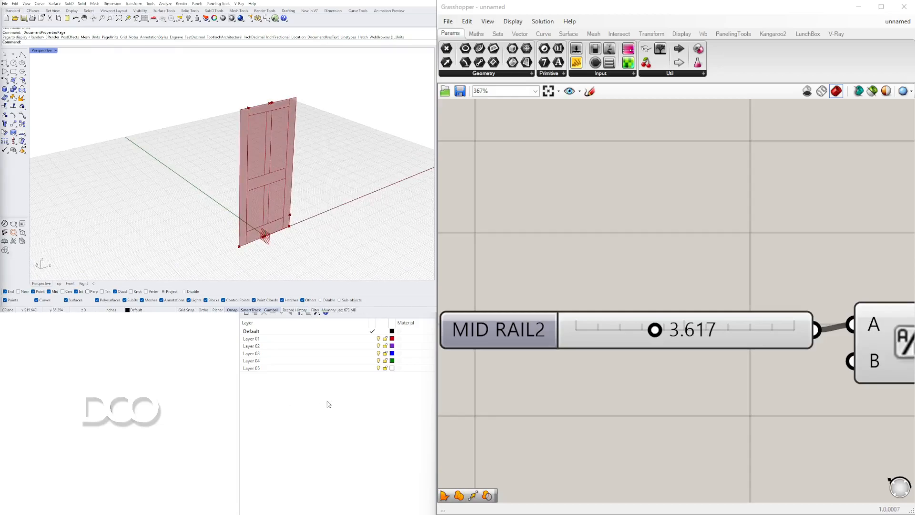
scroll(711, 215, "down", 8)
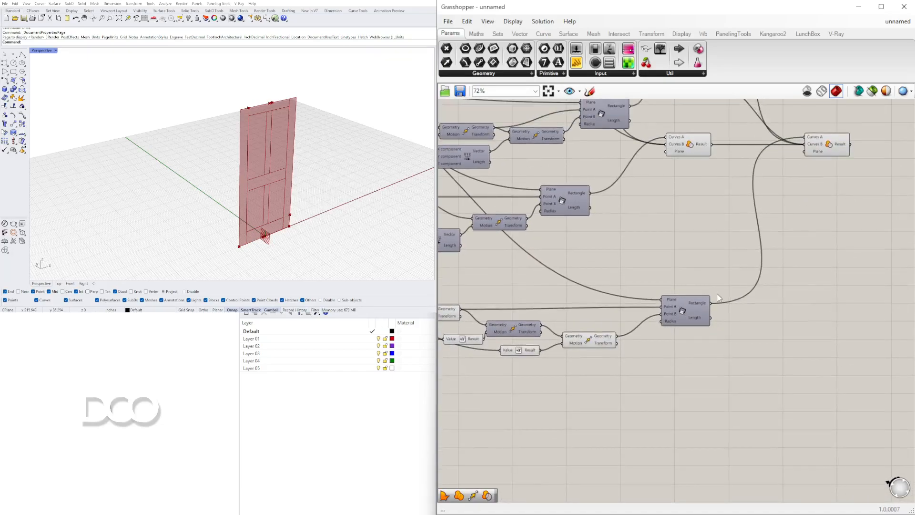
right_click_drag(719, 297, 665, 391)
left_click(775, 236)
left_click(654, 234, "shift")
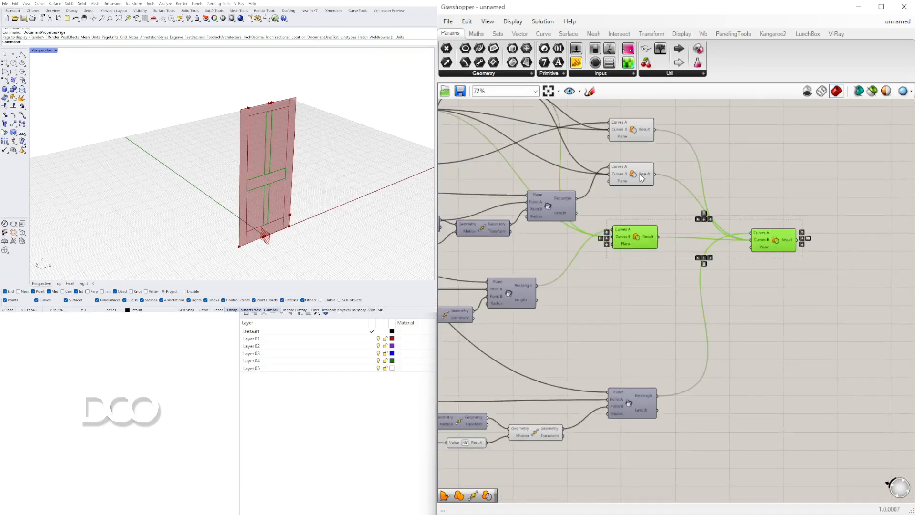
left_click(641, 178, "shift")
left_click(633, 137, "shift")
Select the side rail rectangle and its mirrored copy to examine their outlines together with the trimmed rails on the door
scroll(630, 238, "down", 2)
right_click_drag(632, 248, 848, 321)
scroll(728, 206, "up", 3)
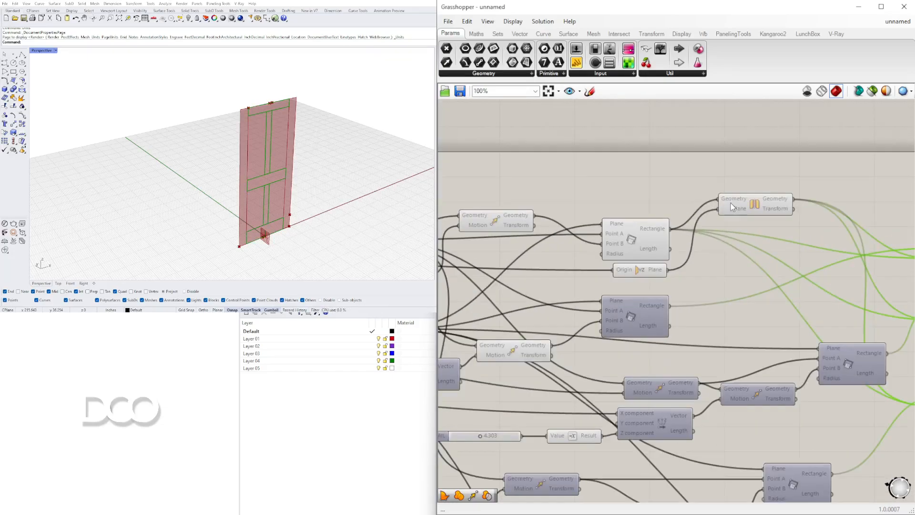
left_click(751, 205, "shift")
left_click(651, 266, "shift")
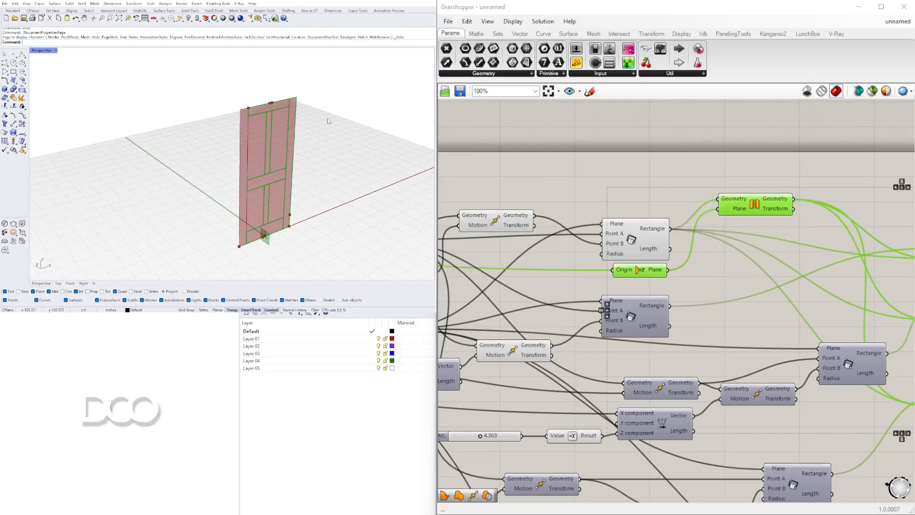
left_click(639, 270, "ctrl")
left_click(633, 247, "shift")
right_click_drag(309, 169, 259, 137)
scroll(238, 114, "up", 10)
scroll(238, 115, "down", 10)
right_click_drag(478, 214, 597, 182)
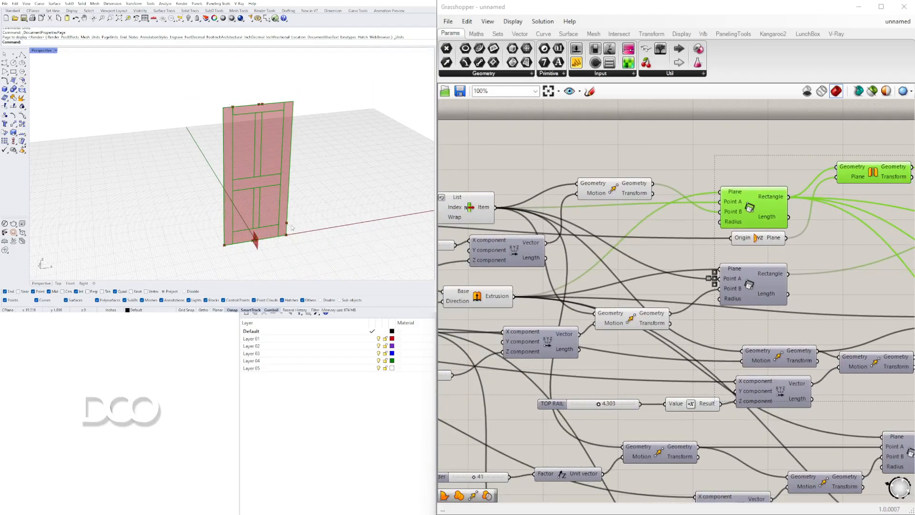
Add a Curve parameter above the side rail rectangle and feed it the door Extrusion's output
scroll(540, 238, "down", 4)
right_click_drag(541, 239, 736, 241)
scroll(736, 241, "up", 4)
left_click(692, 218)
right_click_drag(696, 271, 457, 375)
double_click(651, 172)
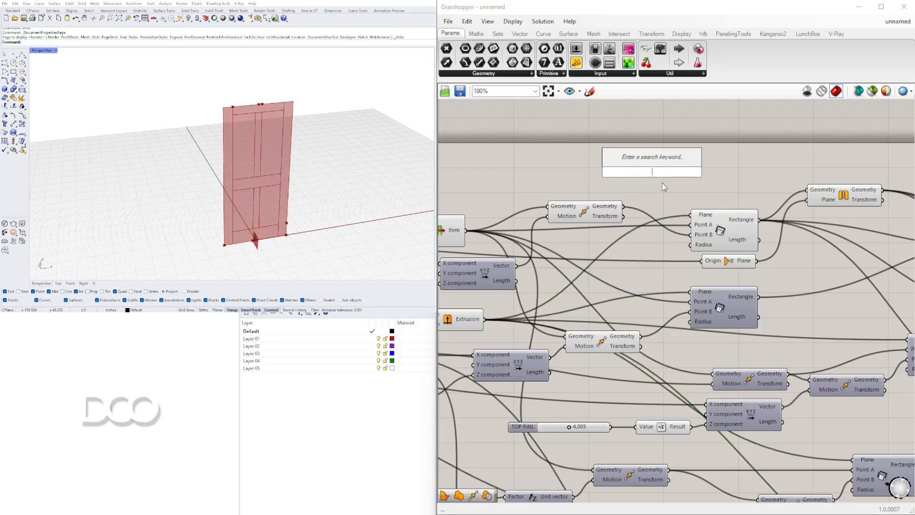
type("CURVE")
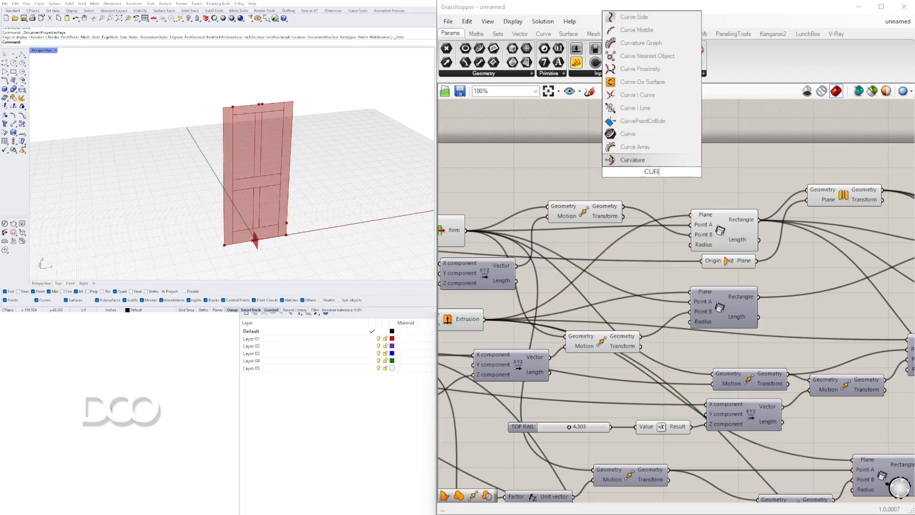
key("Return")
left_click_drag(657, 173, 689, 175)
left_click_drag(485, 321, 710, 189)
right_click_drag(454, 299, 554, 292)
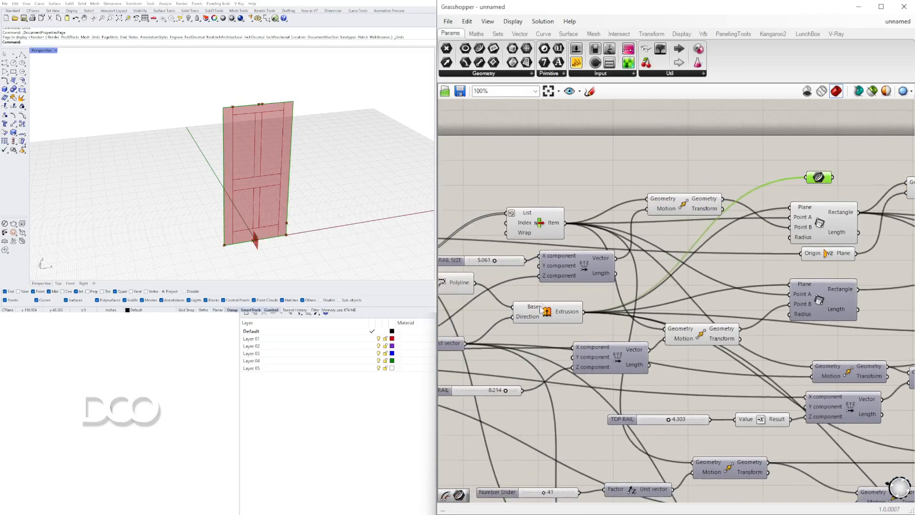
Turn off the preview of the door Extrusion component
right_click(544, 312)
left_click(569, 331)
right_click_drag(837, 183, 694, 210)
left_click(693, 210)
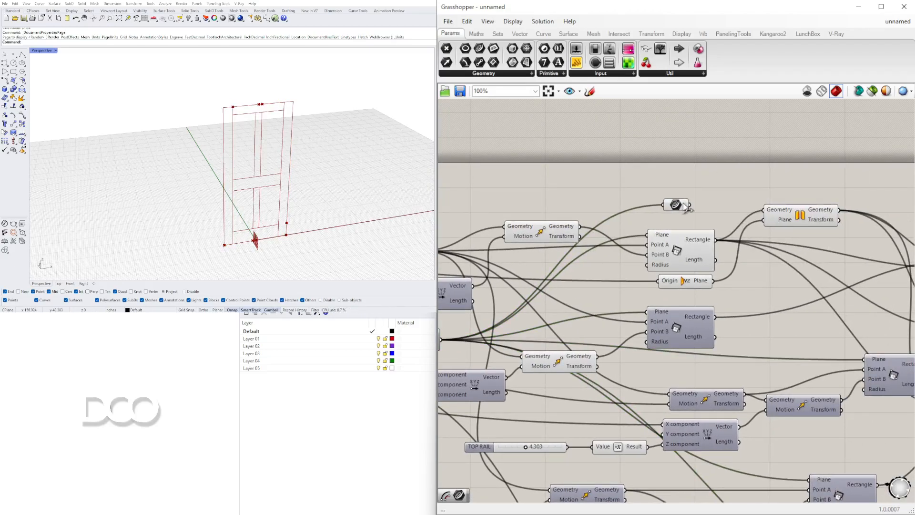
Add a Region Difference component, connect the door outline Curve to its Curves A input and reposition it
mouse_move(684, 205)
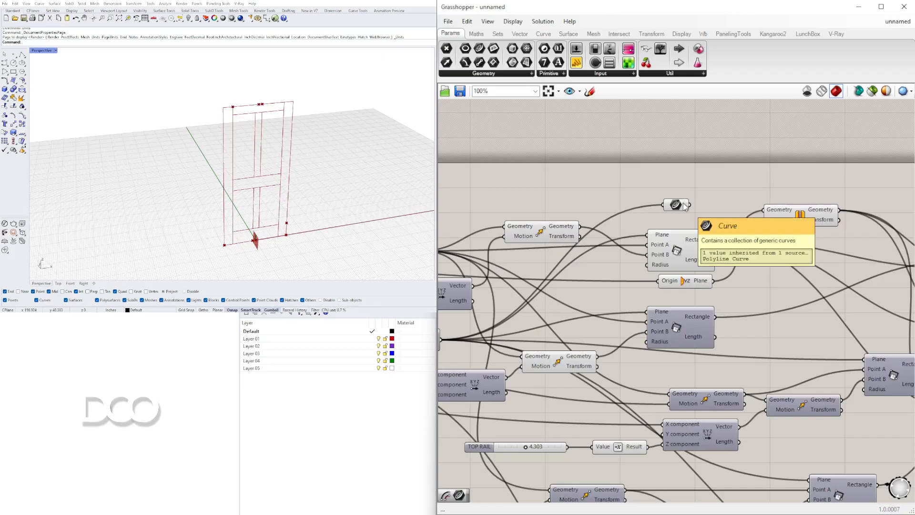
right_click_drag(726, 224, 603, 214)
double_click(642, 167)
type("region")
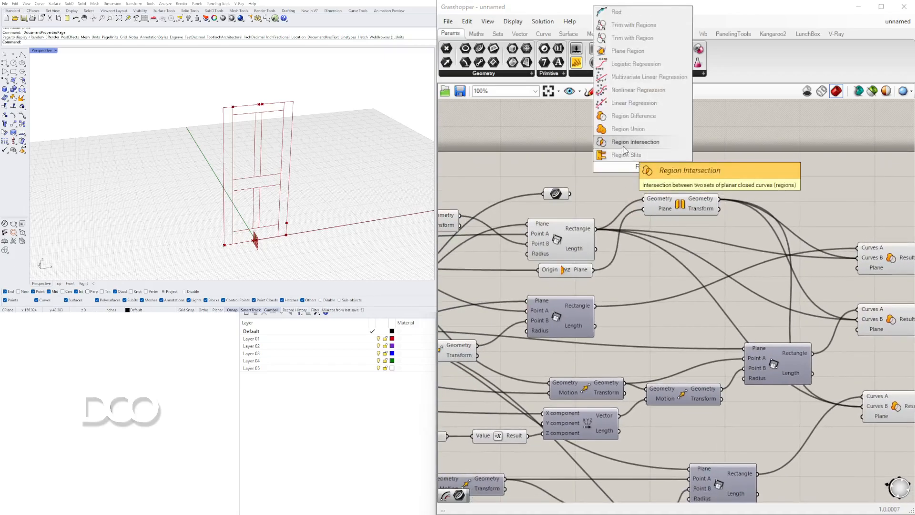
left_click(630, 117)
left_click(556, 193)
left_click_drag(570, 193, 873, 190)
right_click_drag(873, 190, 637, 203)
left_click_drag(638, 204, 620, 174)
right_click_drag(621, 177, 846, 180)
Connect the side rail rectangle and its mirrored copy to Curves B of the new Region Difference
left_click(672, 223)
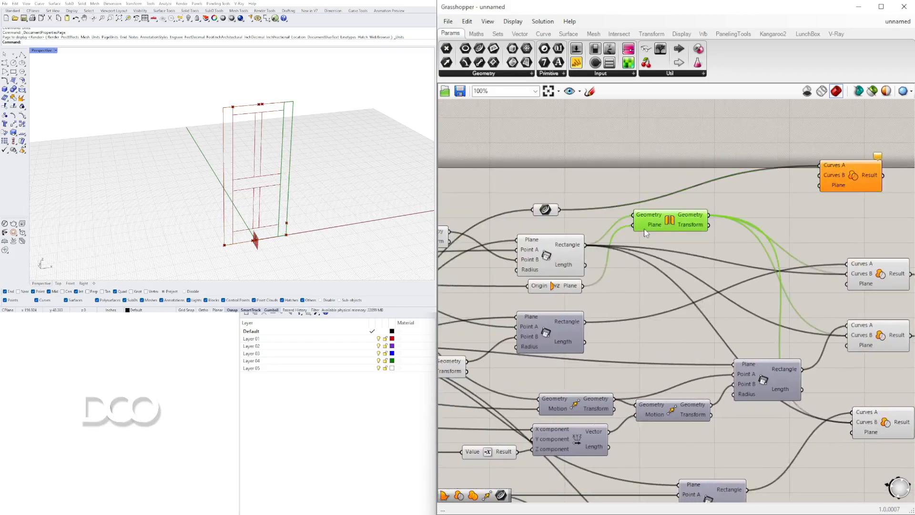
left_click(577, 258)
left_click_drag(586, 244, 820, 175)
left_click_drag(708, 215, 820, 165)
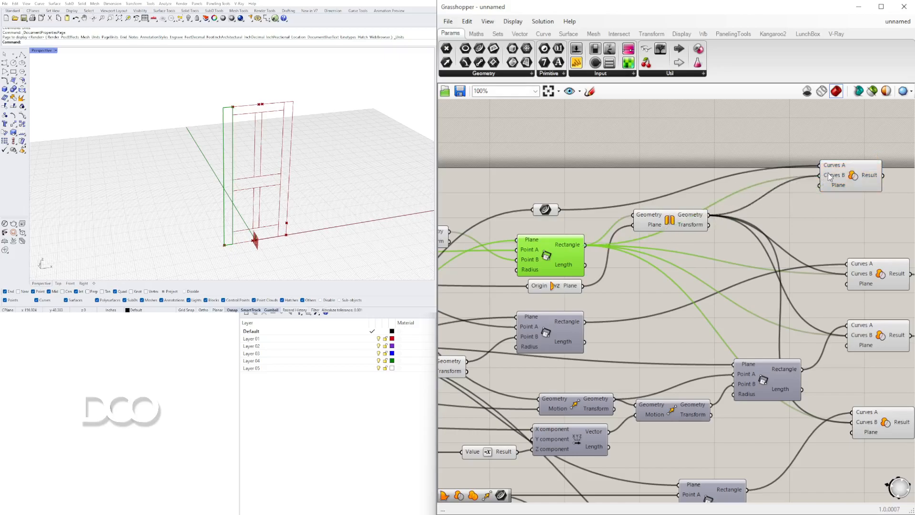
Reposition the new Region Difference and add the trimmed bottom rail's result to its Curves B input
left_click(850, 178)
scroll(724, 195, "down", 1)
right_click_drag(843, 180, 665, 198)
left_click_drag(650, 177, 792, 211)
scroll(722, 235, "up", 2)
left_click_drag(696, 254, 793, 203, "shift")
scroll(848, 254, "down", 2)
scroll(848, 255, "down", 1)
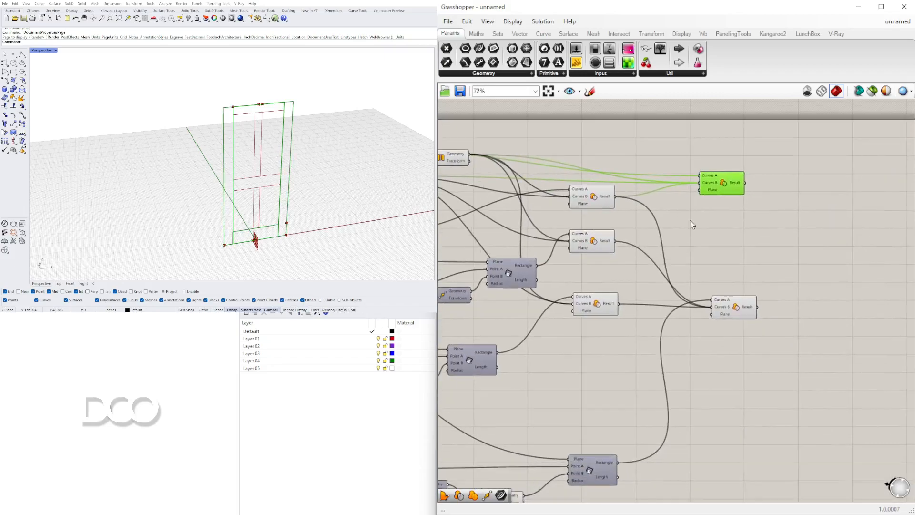
Place the door outline's Region Difference beyond the others and add the trimmed vertical mid rail to its Curves B
left_click_drag(727, 189, 817, 244)
scroll(797, 314, "up", 3)
left_click_drag(732, 299, 804, 223)
scroll(796, 245, "down", 3)
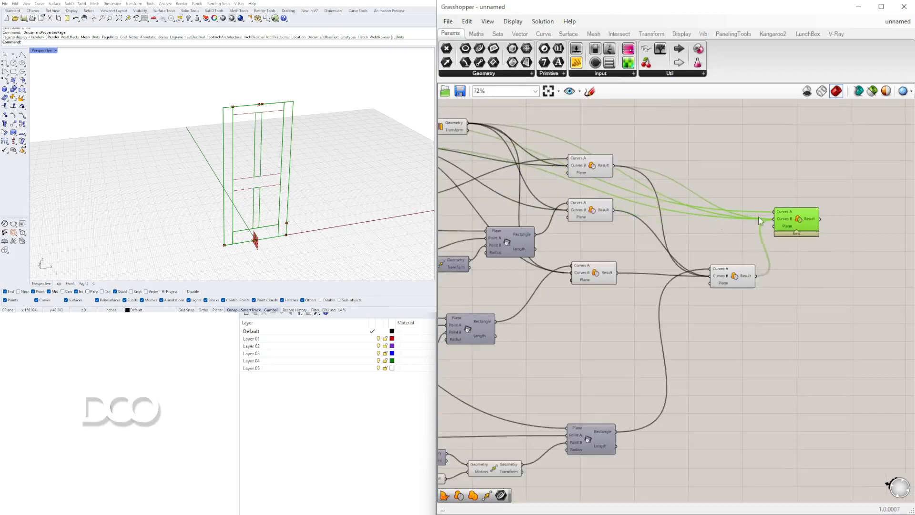
Add the trimmed horizontal mid rail's result to Curves B of the door outline's Region Difference and flatten that input
left_click(595, 272, "shift")
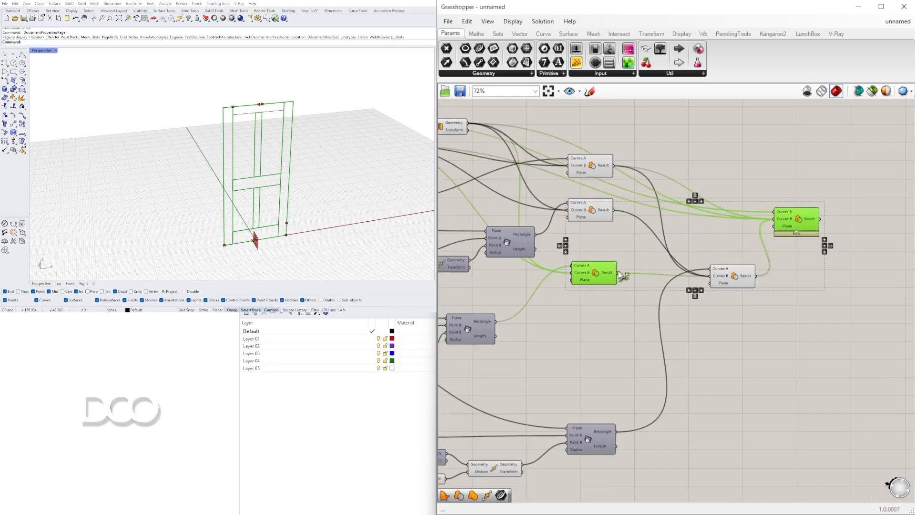
left_click_drag(799, 219, 803, 211)
left_click(796, 218)
scroll(753, 210, "up", 4)
right_click(838, 209)
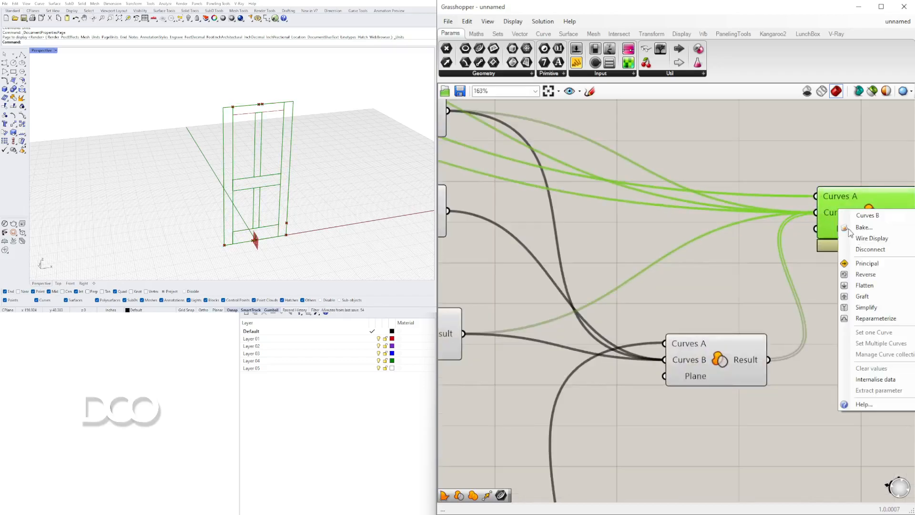
right_click_drag(806, 304, 583, 306)
left_click_drag(630, 218, 653, 218)
scroll(653, 217, "down", 3)
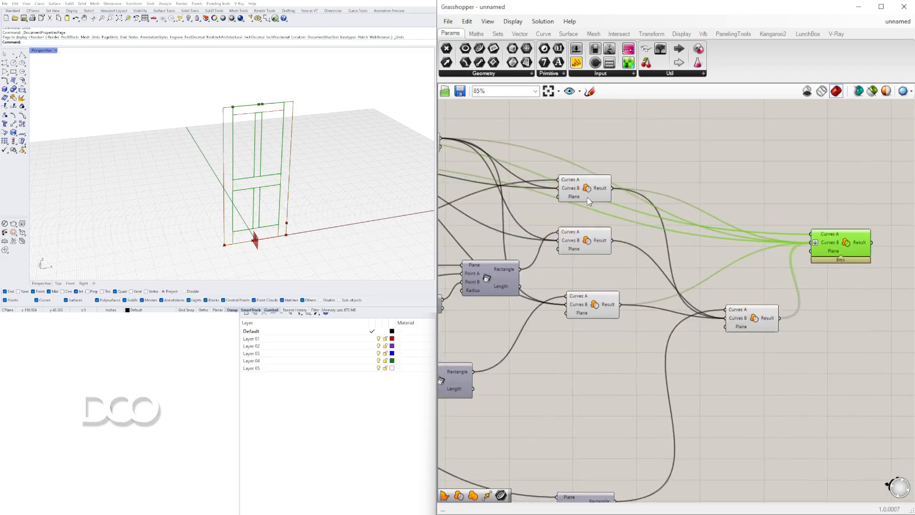
Add the trimmed top rail's result to Curves B of the door outline's Region Difference
left_click(588, 191)
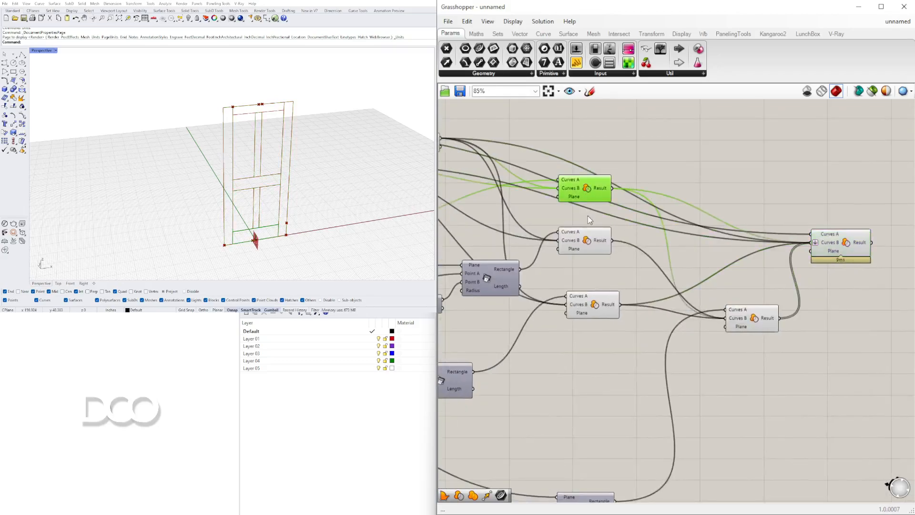
left_click(590, 245)
left_click_drag(608, 251, 812, 242)
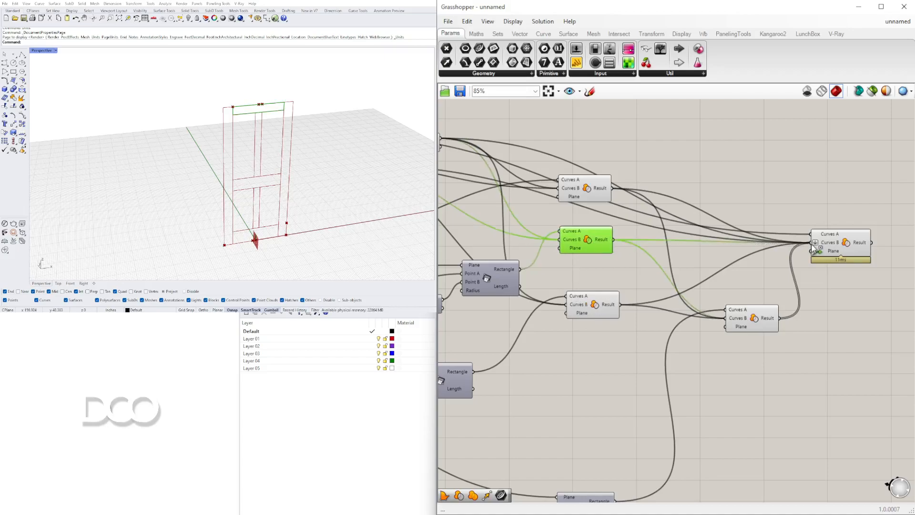
Select the door outline's Region Difference and orbit the door to examine the panel openings it produces
right_click_drag(893, 317, 775, 316)
left_click(721, 242)
scroll(258, 148, "up", 6)
scroll(258, 148, "down", 6)
right_click_drag(258, 159, 266, 133)
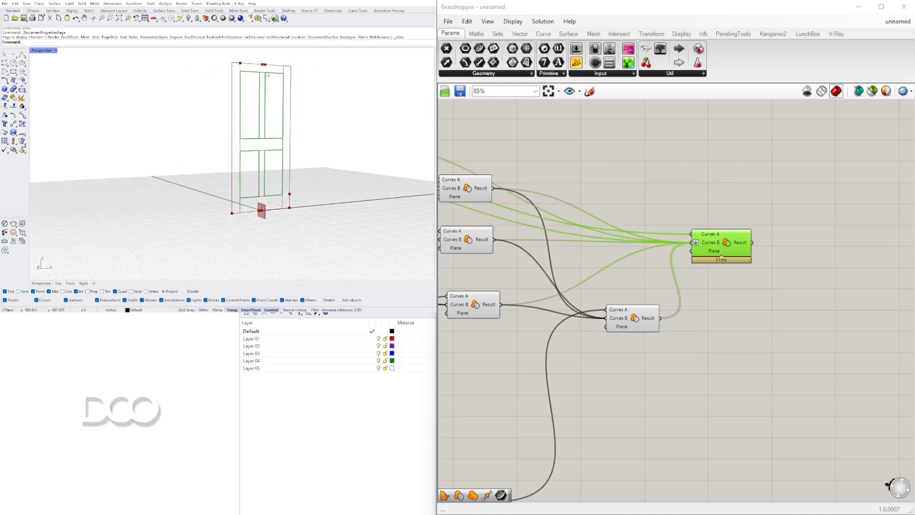
right_click_drag(241, 73, 276, 96)
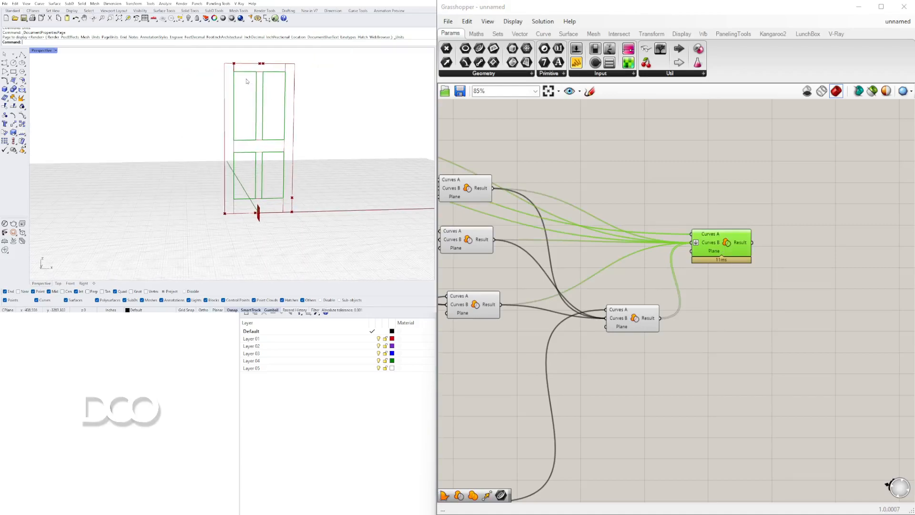
scroll(244, 112, "up", 4)
right_click_drag(243, 119, 255, 143)
Shift the door outline's Region Difference slightly lower on the canvas and deselect it
left_click(721, 265)
left_click_drag(722, 265, 724, 280)
scroll(259, 155, "down", 3)
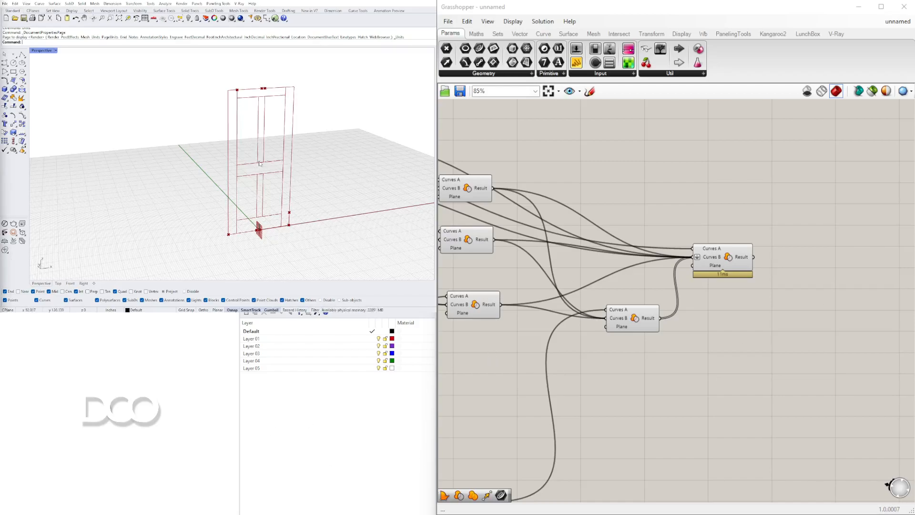
left_click(702, 267)
left_click(648, 326)
left_click(644, 361)
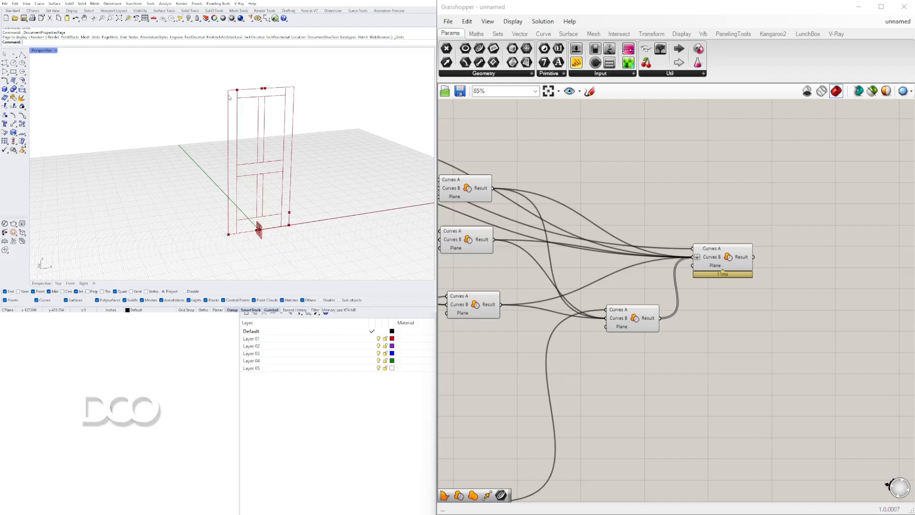
Trace the definition back to the base point and the List Item component to examine the points they supply
scroll(738, 266, "down", 3)
right_click_drag(609, 293, 729, 274)
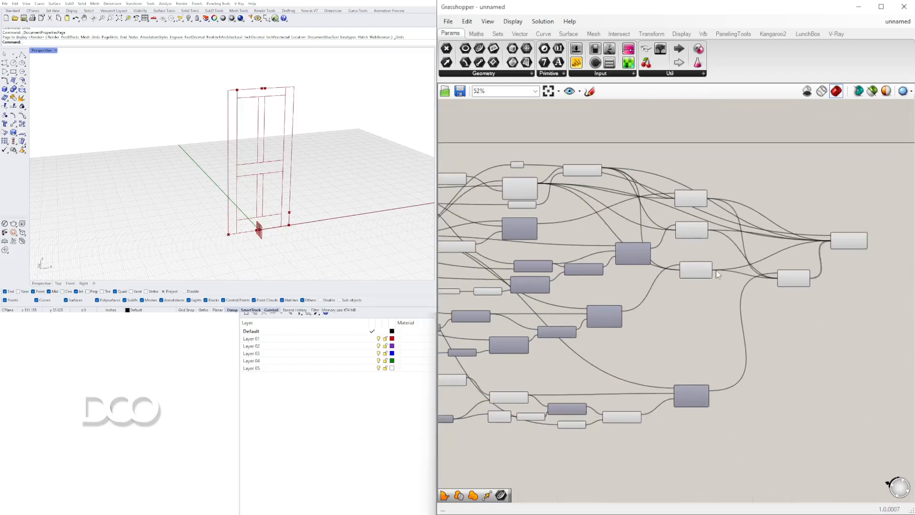
right_click_drag(455, 256, 696, 251)
scroll(470, 191, "up", 4)
right_click_drag(466, 191, 541, 206)
left_click(541, 204)
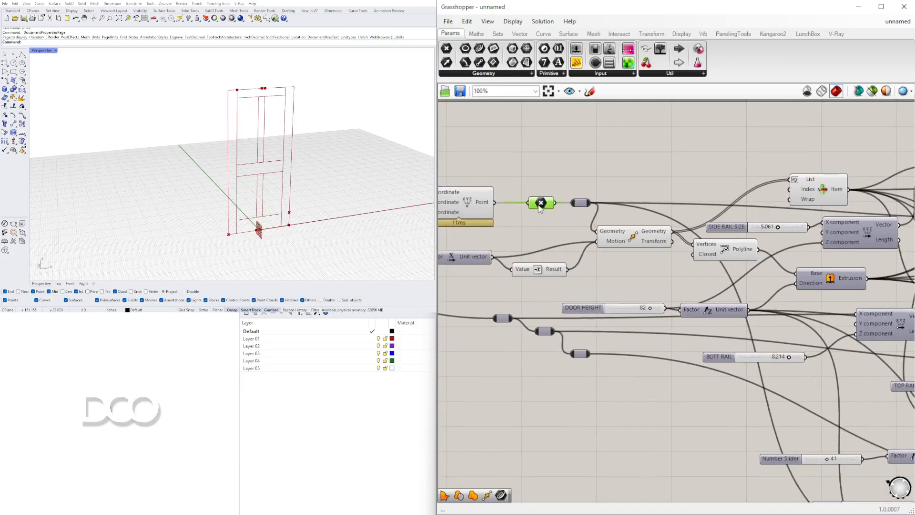
right_click_drag(760, 177, 607, 185)
left_click(656, 191)
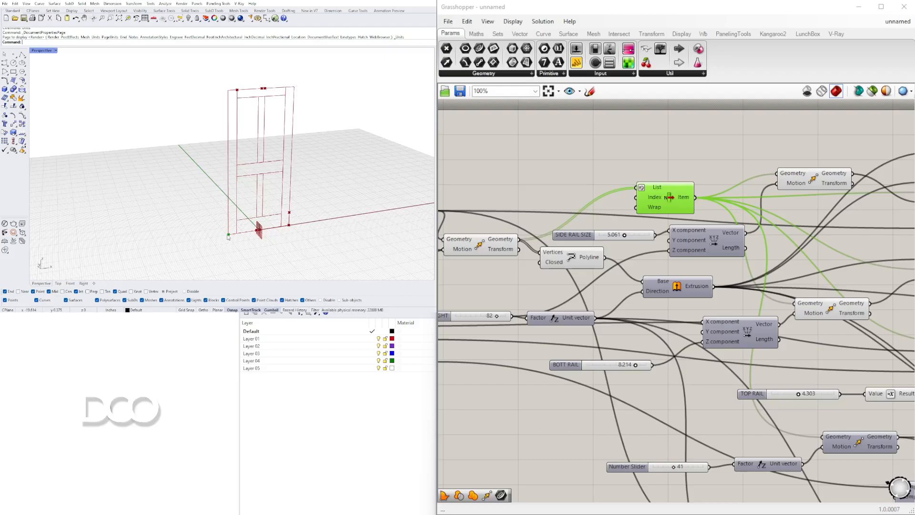
Follow the definition forward from List Item and select the door outline Curve parameter to examine its connections
right_click_drag(593, 222, 619, 215)
right_click_drag(762, 238, 593, 247)
right_click_drag(781, 208, 646, 208)
right_click_drag(580, 226, 888, 226)
scroll(640, 226, "down", 1)
right_click_drag(782, 224, 612, 223)
scroll(640, 242, "down", 1)
left_click(600, 178)
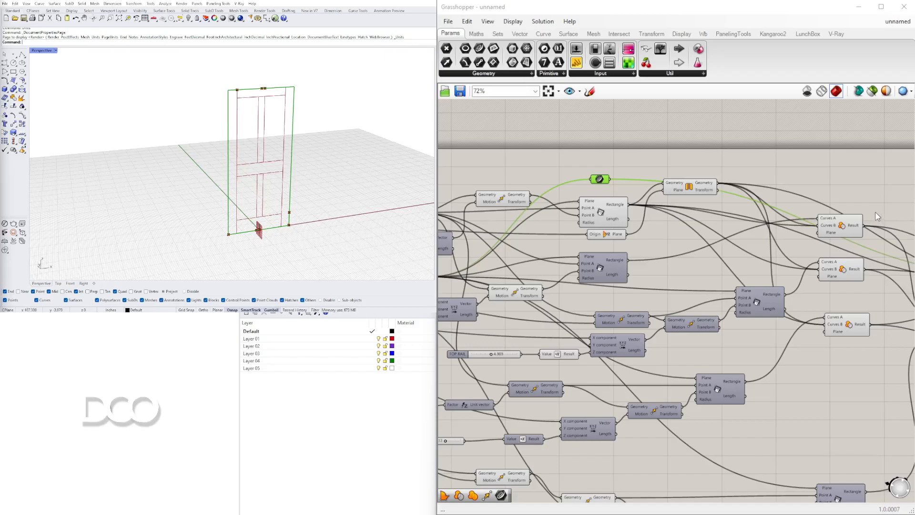
left_click_drag(601, 181, 849, 182)
right_click_drag(863, 188, 691, 169)
left_click_drag(677, 166, 794, 227)
right_click_drag(814, 215, 774, 209)
right_click_drag(626, 284, 762, 269)
right_click_drag(545, 248, 850, 271)
Add a Move component above List Item and connect the base point relay to its Geometry input
scroll(851, 275, "down", 5)
left_click_drag(872, 315, 515, 136)
left_click_drag(607, 157, 608, 175)
left_click(605, 185)
scroll(601, 196, "up", 6)
right_click_drag(661, 154, 646, 160)
double_click(647, 160)
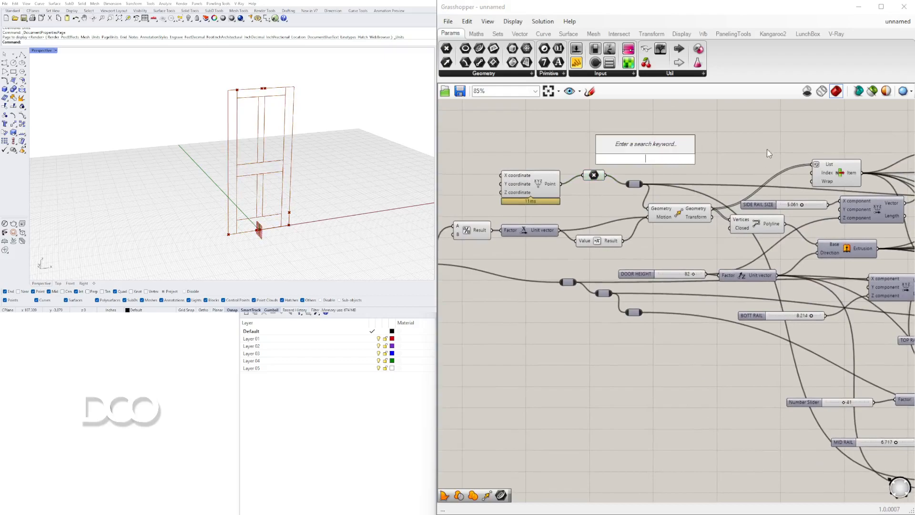
double_click(748, 137)
type("move")
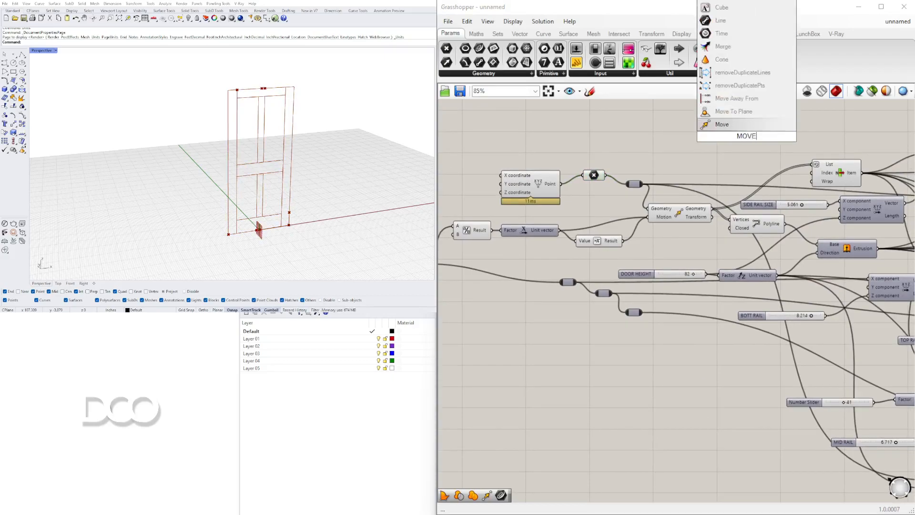
left_click(729, 125)
left_click_drag(641, 184, 715, 133)
left_click_drag(746, 138, 791, 116)
Add a Negative component and connect its result to the new Move component's Motion input
double_click(634, 149)
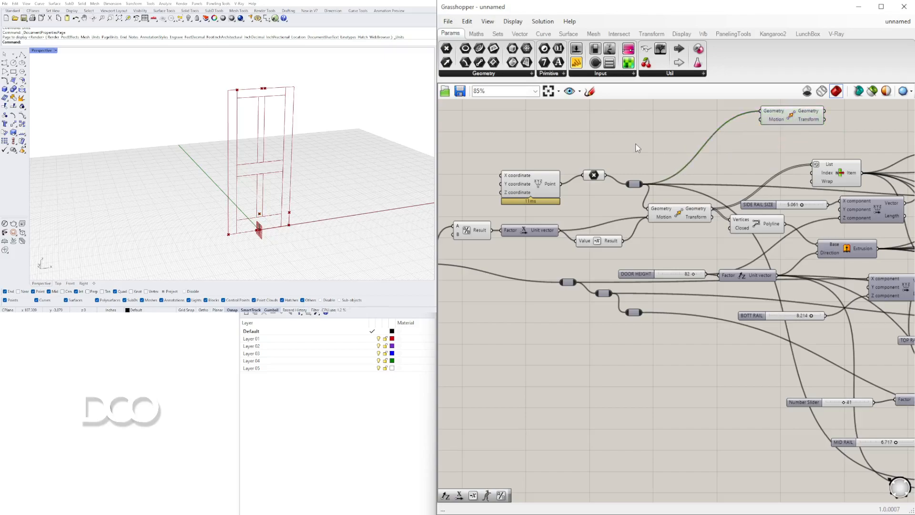
type("NEG")
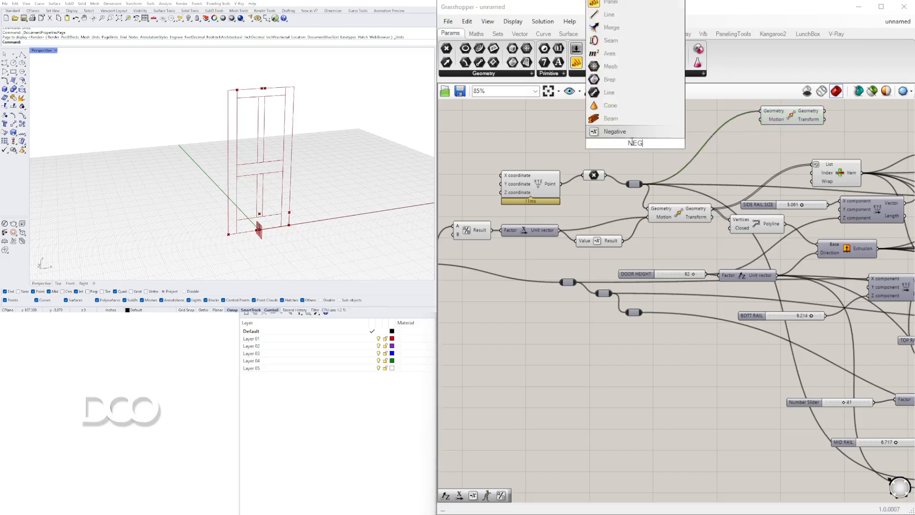
left_click(600, 133)
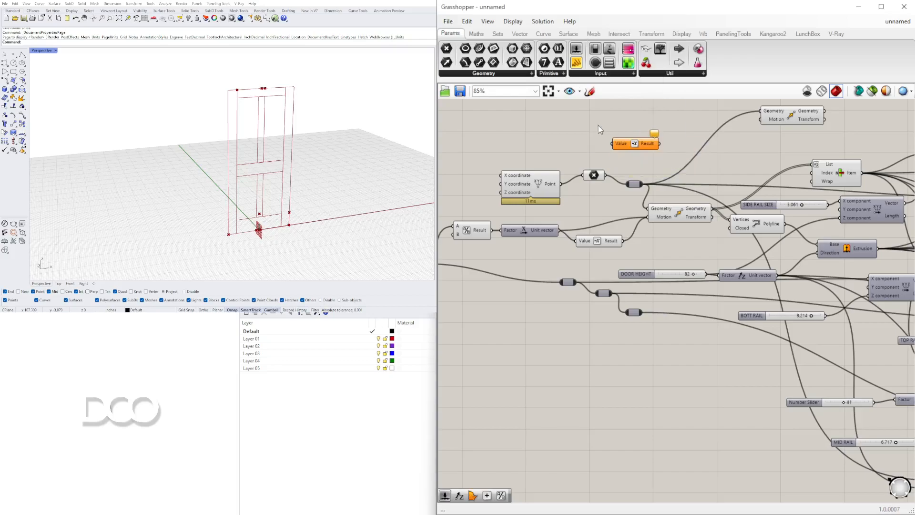
left_click_drag(687, 129, 760, 120)
left_click_drag(657, 129, 673, 119)
right_click_drag(658, 133, 670, 151)
Add a Unit X component and connect its vector to the new Negative component's Value input
double_click(590, 149)
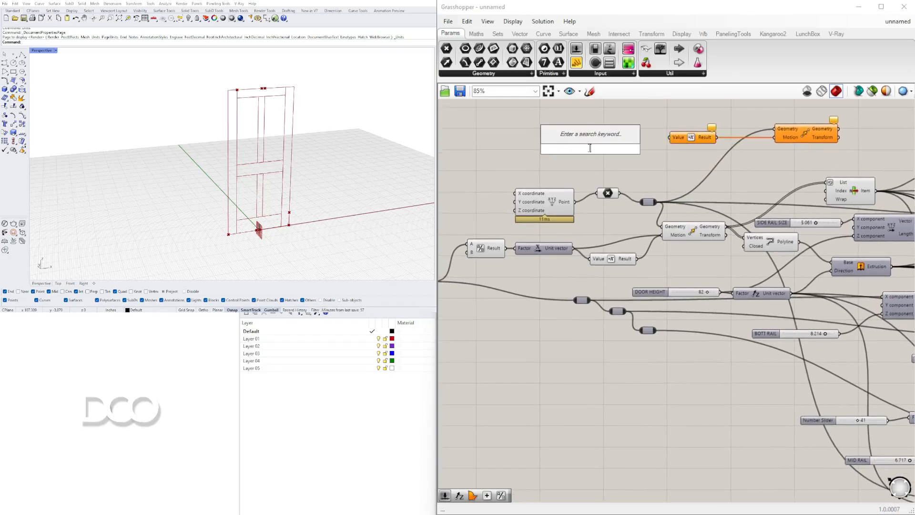
type("x")
left_click(587, 138)
left_click_drag(620, 148, 642, 137)
right_click_drag(540, 150, 618, 157)
Add a number slider beside the point construction components and set its value to 0.75
double_click(596, 161)
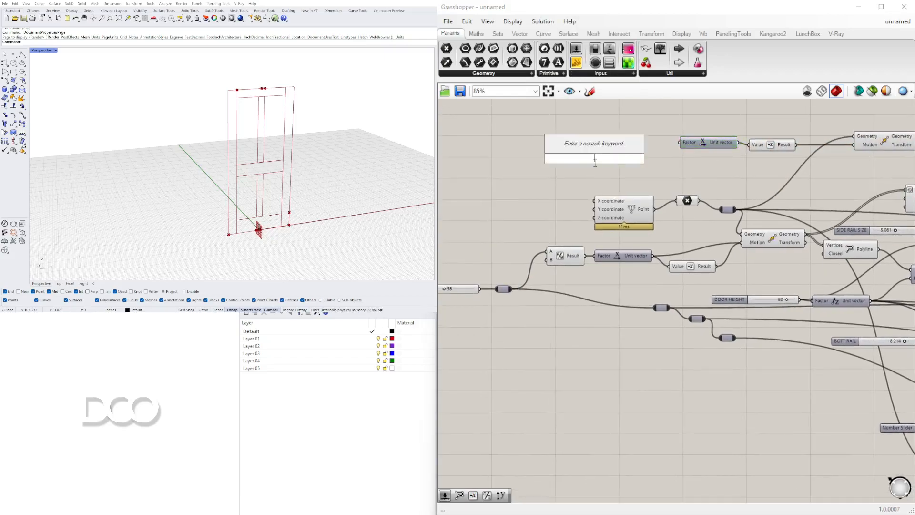
type("1.500")
key("Return")
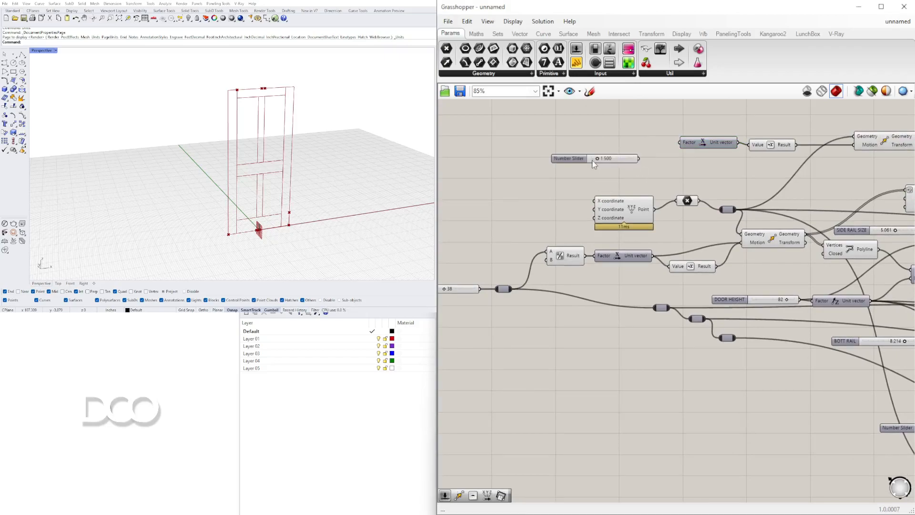
scroll(596, 161, "up", 4)
double_click(615, 160)
type(".")
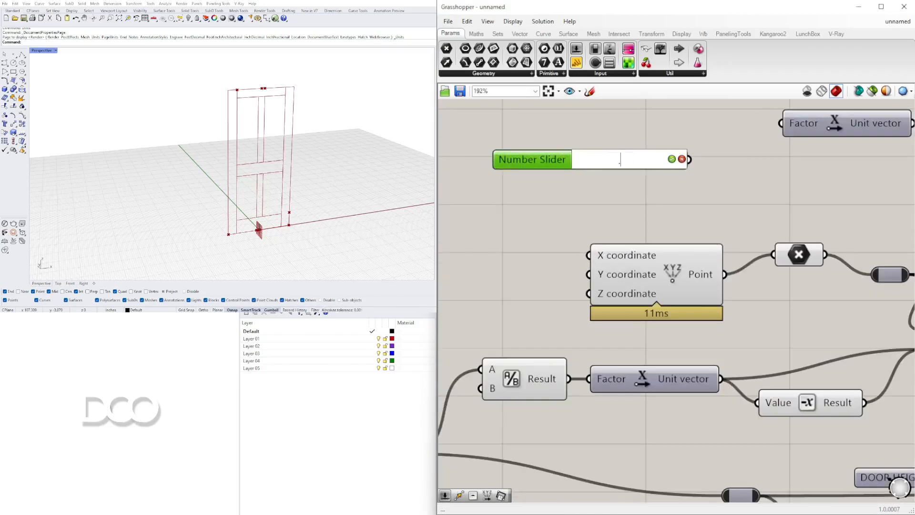
type("75")
key("Return")
Connect the 0.750 slider to the new Unit X component's Factor input and preview the point from the Move component
left_click_drag(689, 160, 782, 124)
left_click_drag(543, 159, 625, 123)
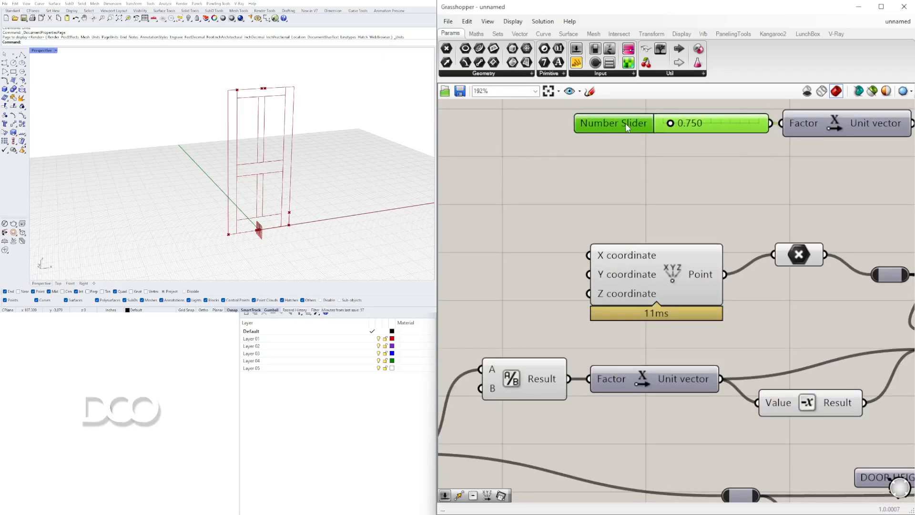
scroll(625, 123, "down", 3)
right_click_drag(782, 161, 548, 172)
left_click(775, 128)
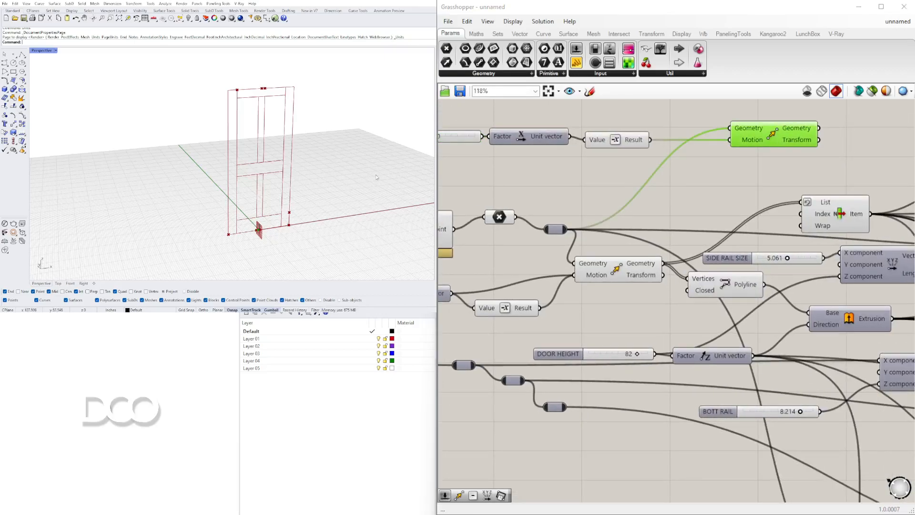
Replace the base point relay on the new Move component's Geometry input with List Item's Item output
scroll(228, 233, "up", 2)
scroll(582, 205, "down", 4)
left_click(590, 304)
right_click_drag(743, 253, 639, 270)
left_click_drag(583, 241, 695, 232)
left_click_drag(638, 282, 686, 231)
right_click_drag(617, 279, 634, 261)
Compare List Item's corner point with the moved point in the viewport, and reposition the new Move component
left_click(639, 270)
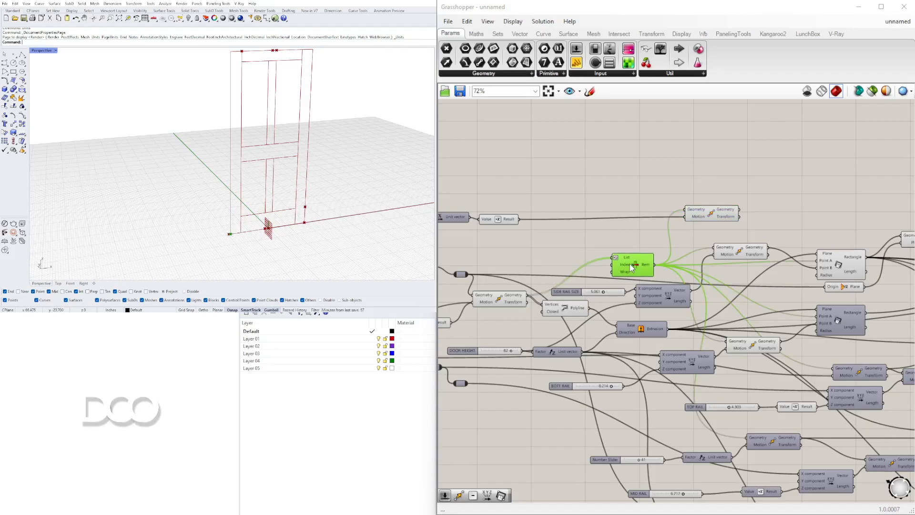
scroll(683, 218, "up", 2)
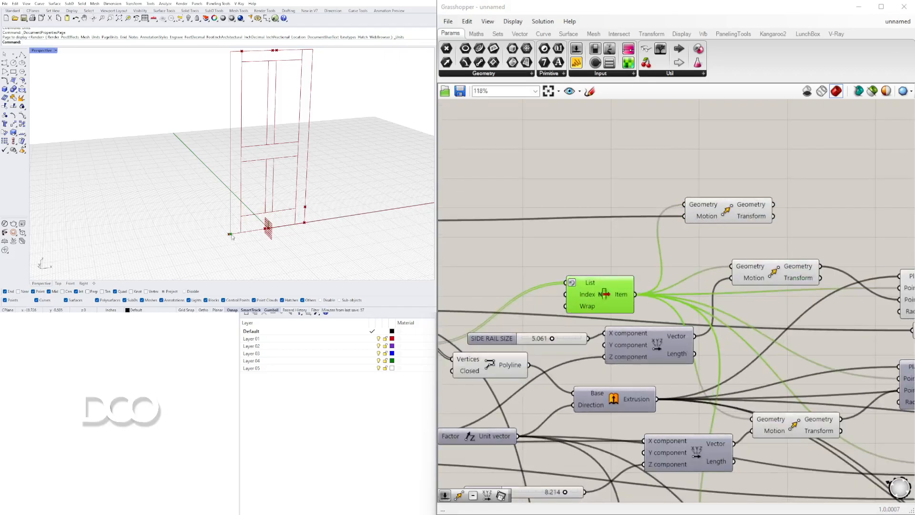
scroll(230, 236, "up", 5)
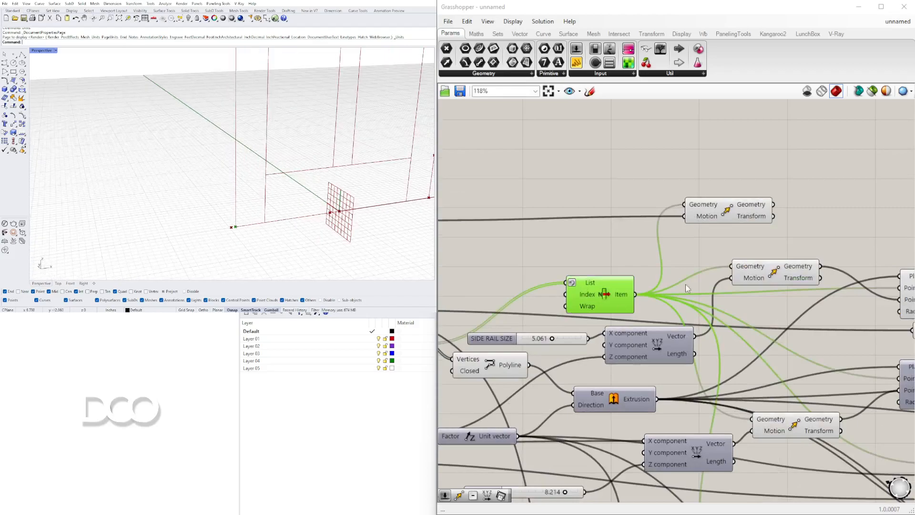
left_click_drag(720, 209, 761, 196)
scroll(761, 196, "down", 2)
right_click_drag(789, 209, 712, 294)
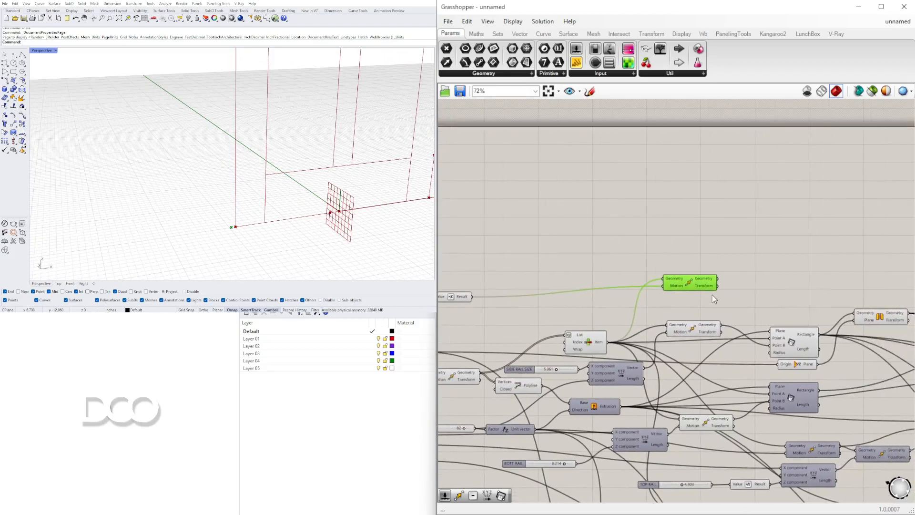
scroll(235, 227, "down", 6)
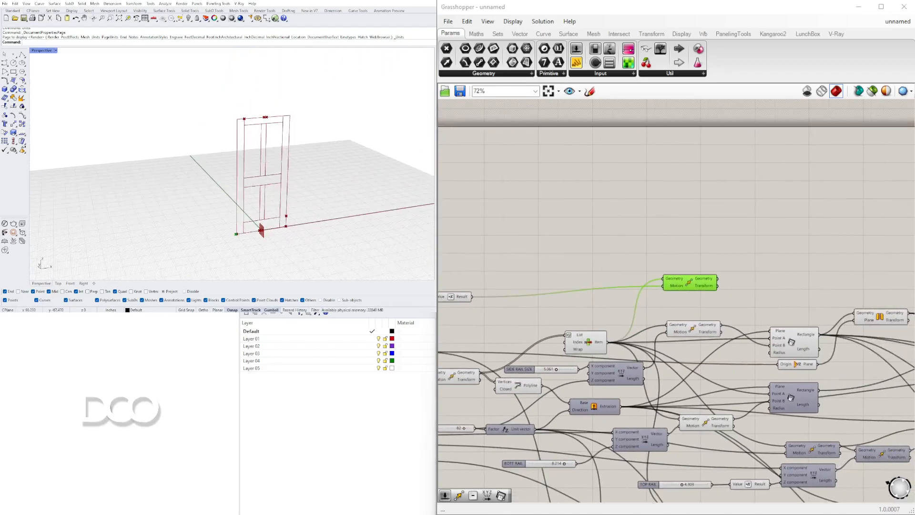
Add a second Move component above the rectangles and connect List Item's Item output to its Geometry input
scroll(779, 264, "up", 3)
double_click(711, 275)
type("MOVE")
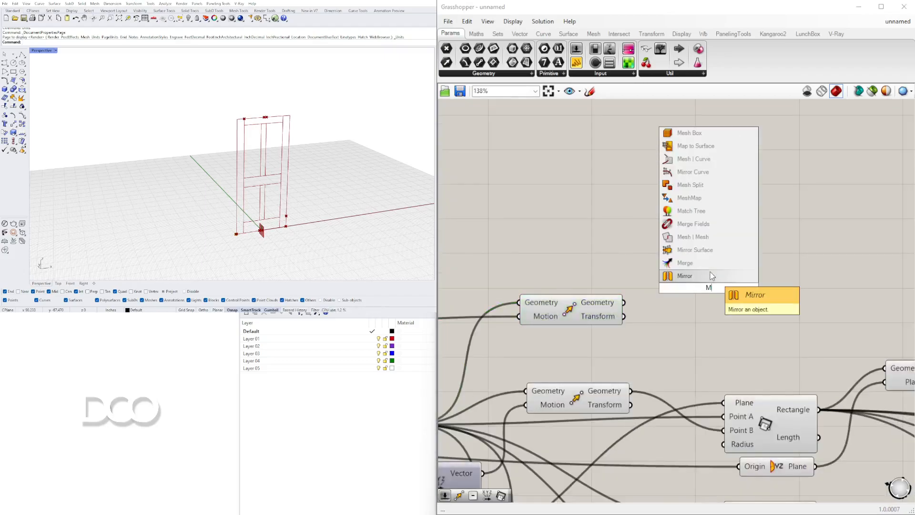
left_click(719, 278)
left_click_drag(719, 284, 736, 316)
right_click_drag(641, 317, 824, 242)
left_click_drag(749, 238, 763, 202)
left_click_drag(595, 349, 854, 237)
right_click_drag(891, 266, 685, 264)
left_click_drag(685, 264, 764, 224)
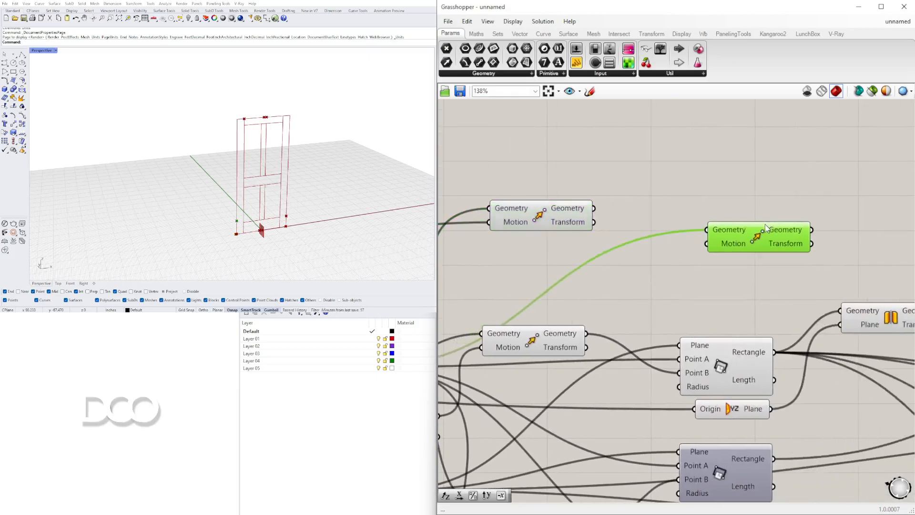
scroll(679, 227, "down", 3)
right_click_drag(622, 262, 694, 270)
double_click(694, 270)
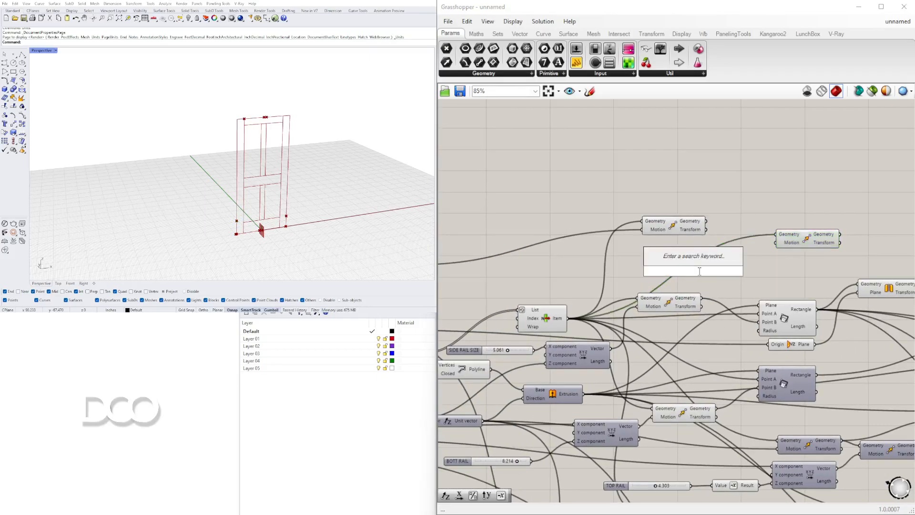
type("VECT")
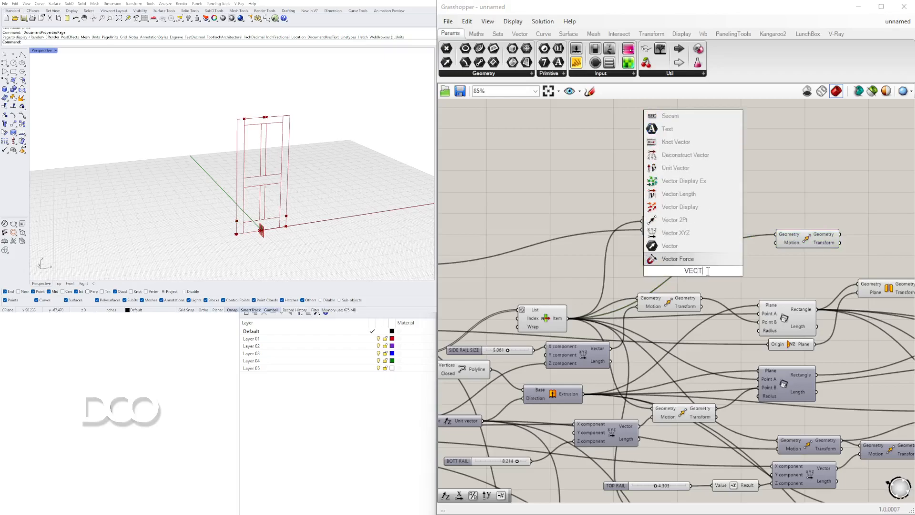
left_click(684, 246)
scroll(708, 257, "up", 4)
left_click(689, 286)
key("Delete")
Add a Vector XYZ component and connect its Vector output to the second Move component's Motion input
double_click(690, 289)
type("VEC")
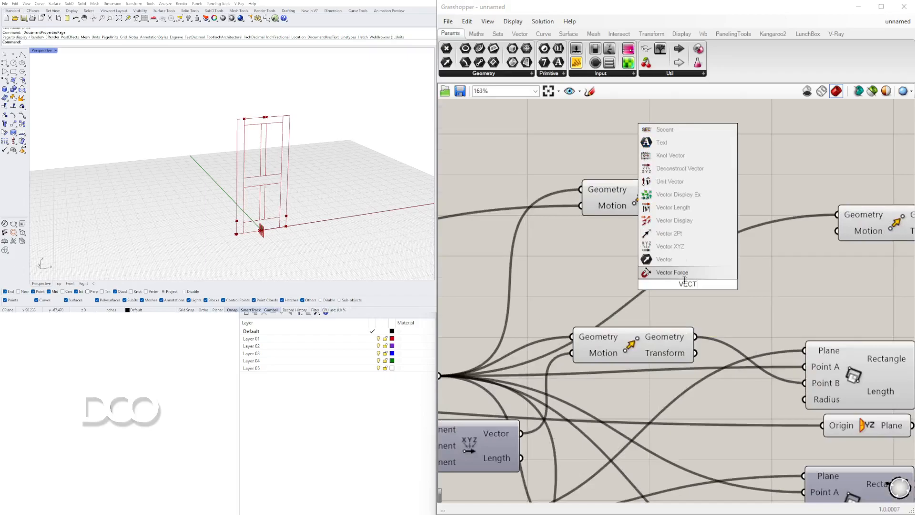
left_click(678, 248)
left_click_drag(753, 265, 841, 238)
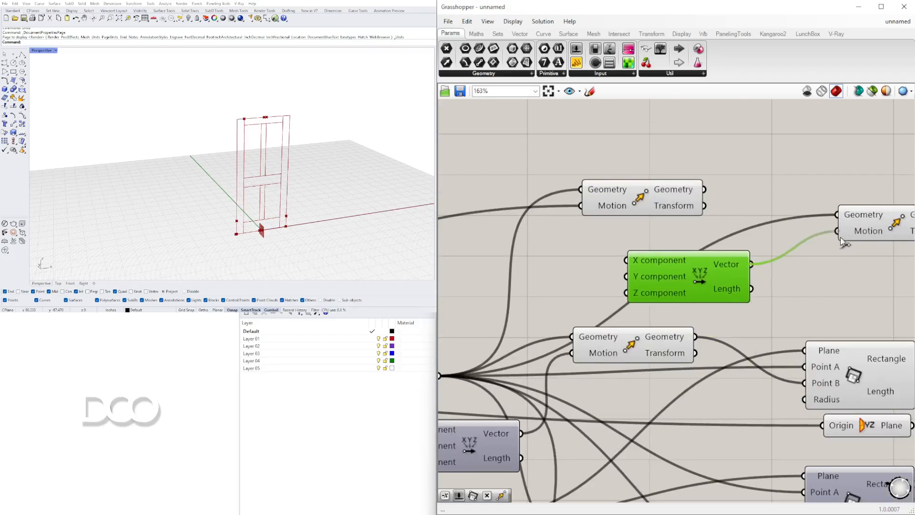
left_click(858, 230)
Connect the door size relay to the X component input of the new Vector XYZ
scroll(821, 246, "down", 4)
right_click_drag(553, 247, 893, 224)
scroll(893, 225, "down", 3)
scroll(648, 300, "up", 6)
right_click_drag(684, 349, 597, 332)
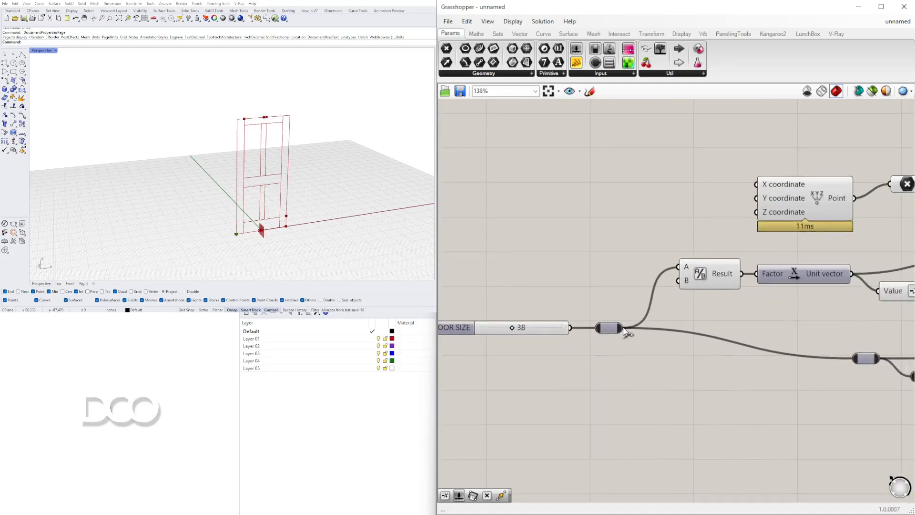
left_click_drag(620, 327, 738, 355)
scroll(602, 341, "down", 5)
scroll(798, 305, "up", 5)
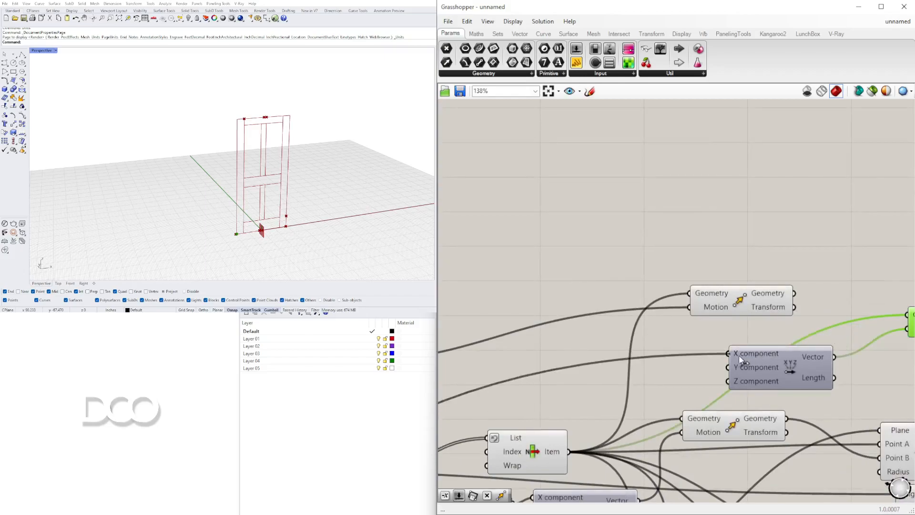
Connect the DOOR HEIGHT slider to the Z component input of the new Vector XYZ
scroll(736, 353, "down", 5)
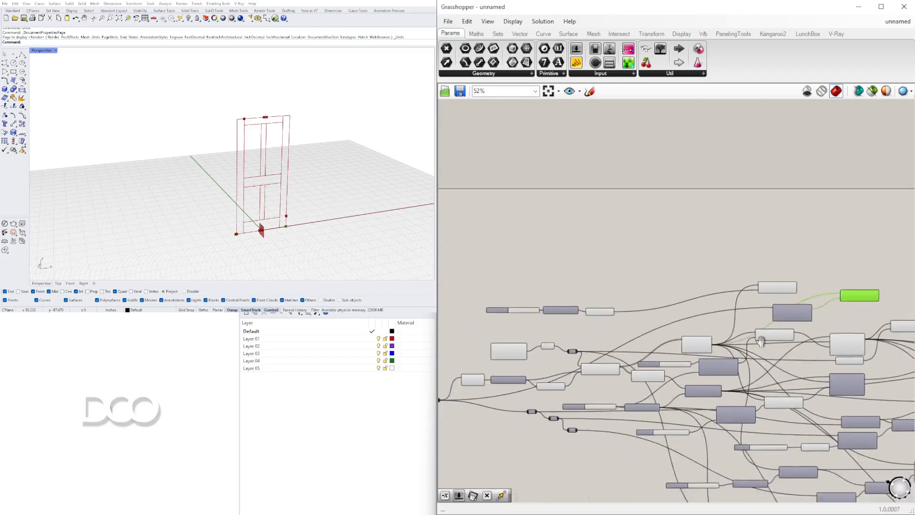
scroll(566, 340, "up", 4)
right_click_drag(775, 349, 435, 292)
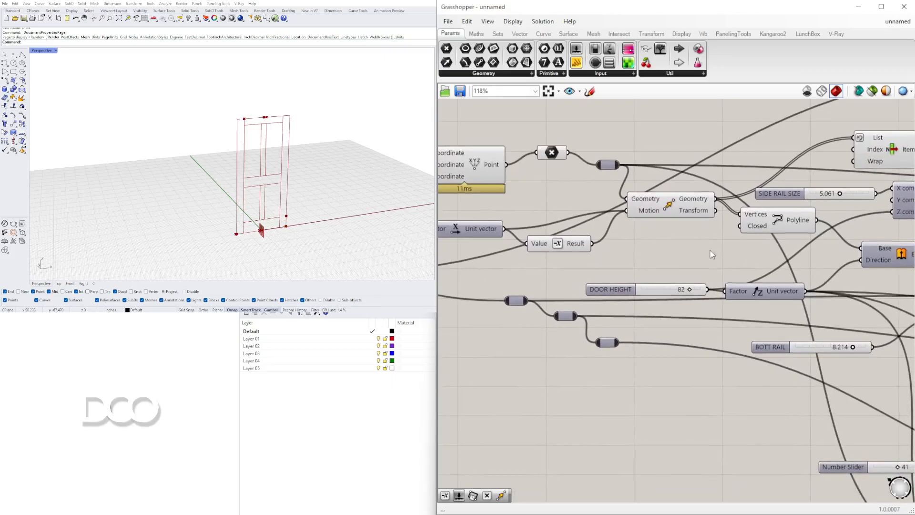
right_click_drag(776, 289, 696, 309)
left_click_drag(644, 312, 676, 236)
scroll(634, 317, "down", 2)
scroll(673, 240, "up", 2)
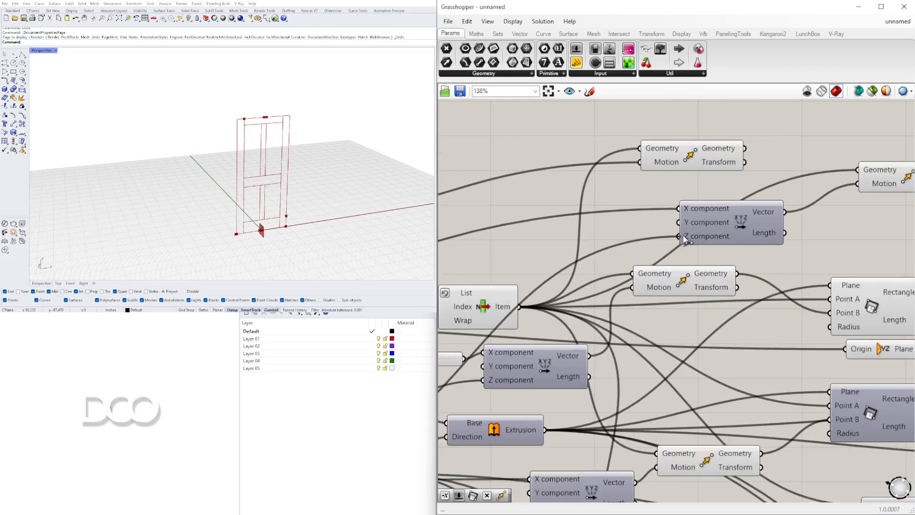
Preview the points of both new Move components on the door, and move the second one closer to its vector
right_click_drag(851, 185, 704, 215)
left_click(751, 204)
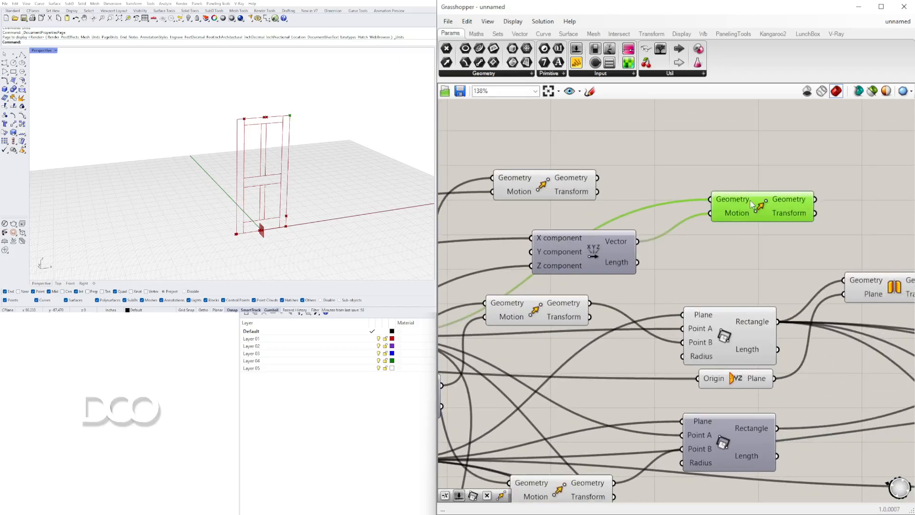
left_click(533, 180)
left_click(747, 212)
right_click_drag(792, 212, 700, 217)
left_click_drag(682, 218, 629, 242)
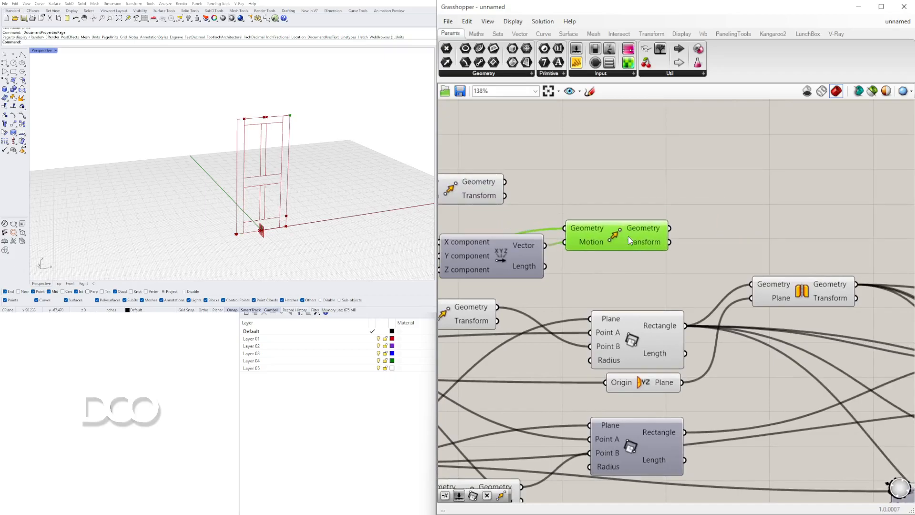
Add a third Move component and connect the second Move's Geometry output to its Geometry input
double_click(711, 203)
type("move")
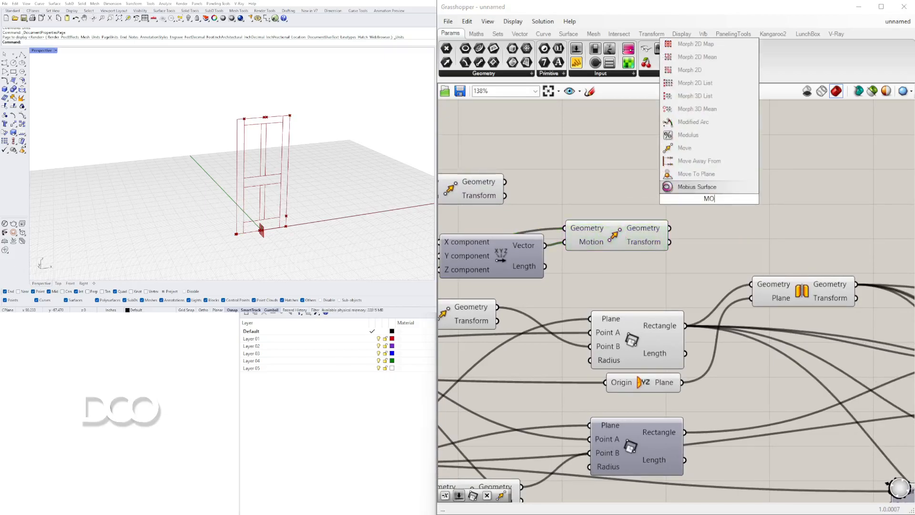
left_click(687, 188)
left_click_drag(669, 228, 758, 187)
Add another Vector XYZ component and connect its Vector output to the third Move component's Motion input
left_click(612, 187)
double_click(612, 187)
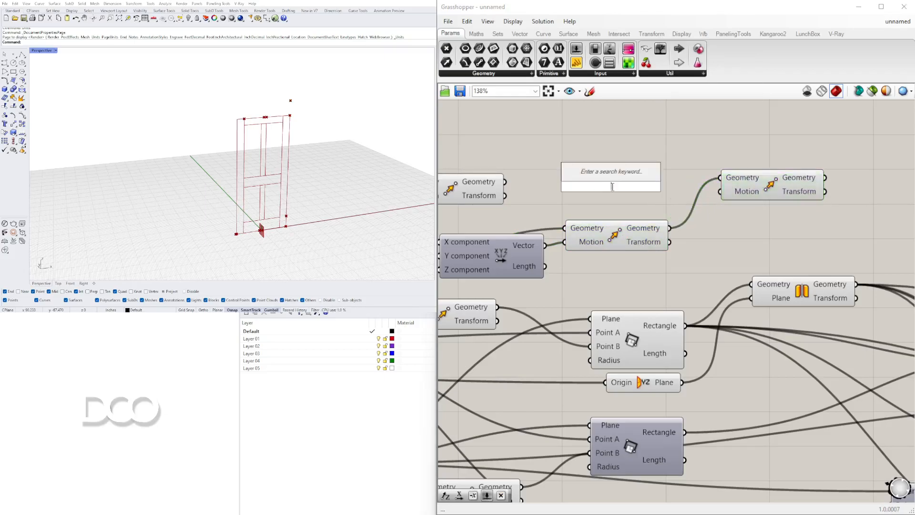
type("vec")
left_click(578, 160)
left_click_drag(605, 186, 617, 187)
scroll(474, 244, "down", 1)
right_click_drag(475, 245, 715, 253)
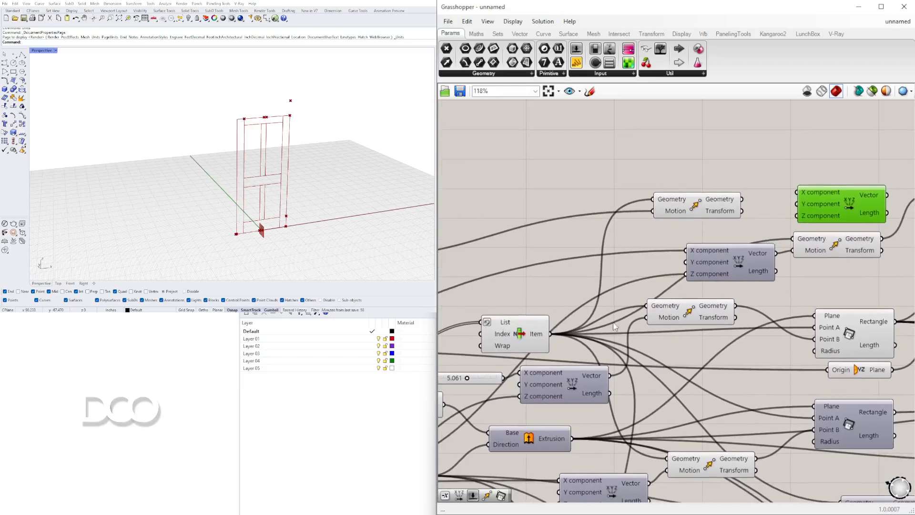
right_click_drag(799, 226, 609, 231)
left_click_drag(697, 201, 739, 216)
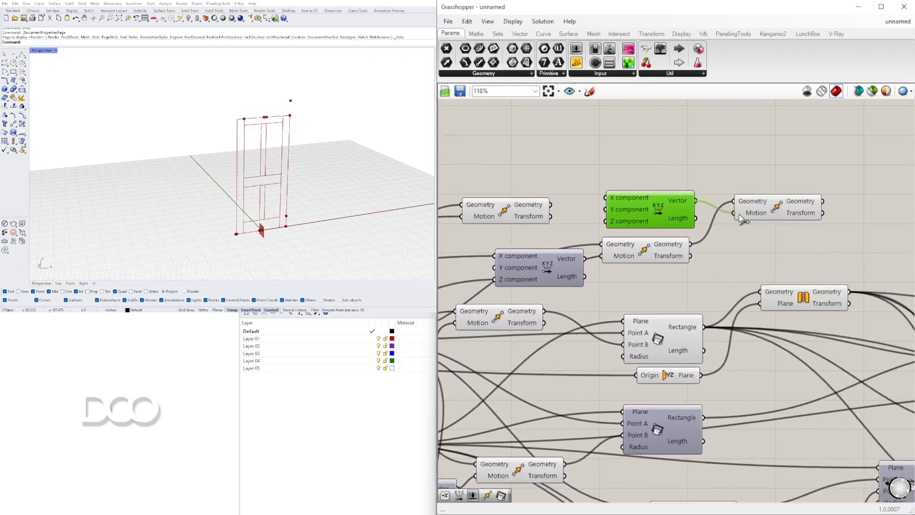
Rename the 0.750 number slider as FRAME SIZE
scroll(619, 253, "down", 3)
right_click_drag(585, 244, 743, 222)
scroll(613, 295, "down", 2)
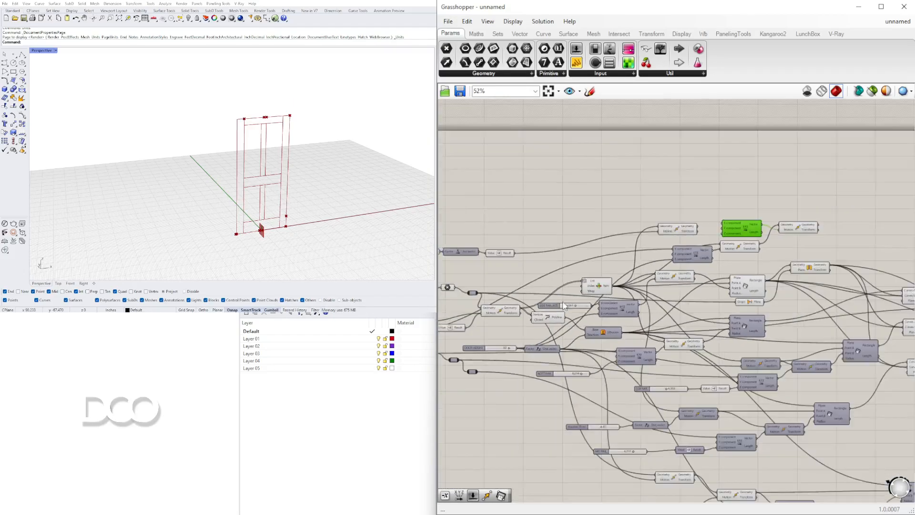
right_click_drag(572, 384, 767, 365)
scroll(667, 264, "up", 5)
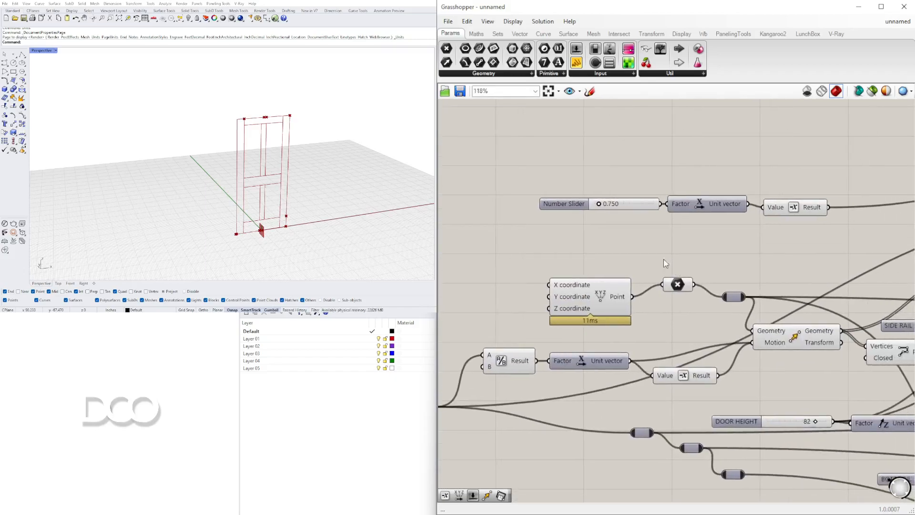
scroll(601, 210, "up", 3)
left_click(522, 214)
right_click(522, 214)
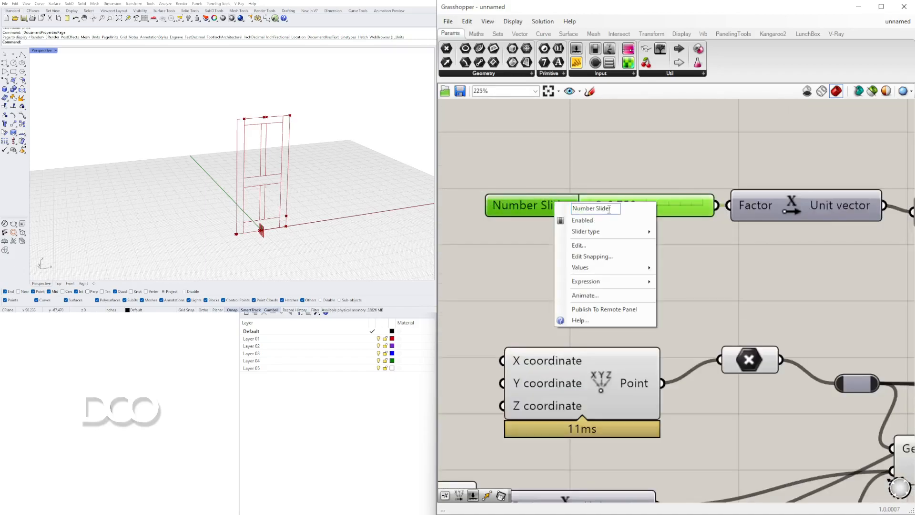
type("FRAME SIZE")
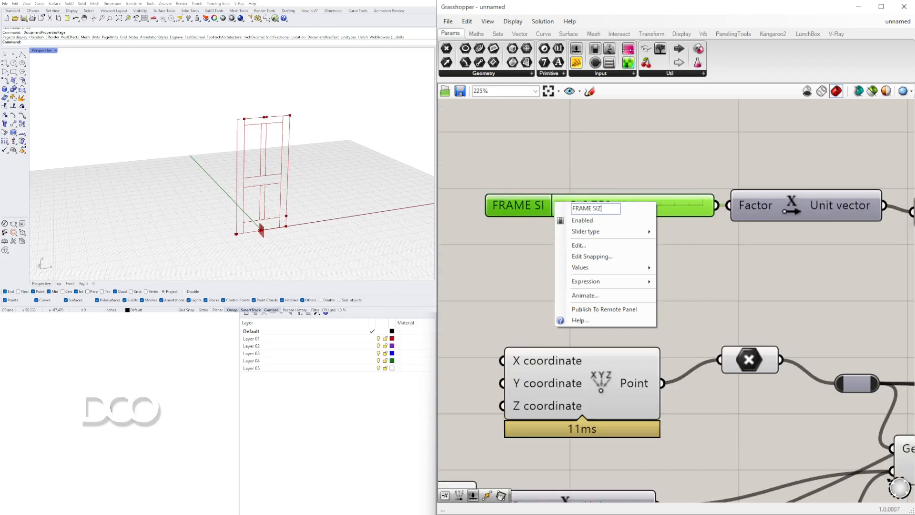
key("Return")
Move the FRAME SIZE slider above Unit X and connect it to the X component of the third Move's Vector XYZ
left_click_drag(524, 214, 513, 180)
scroll(595, 241, "down", 3)
right_click_drag(630, 238, 471, 260)
scroll(501, 259, "down", 3)
left_click_drag(496, 260, 735, 219)
scroll(725, 221, "up", 5)
Connect the FRAME SIZE slider to the Z component of the third Move's Vector XYZ as well
scroll(621, 259, "down", 5)
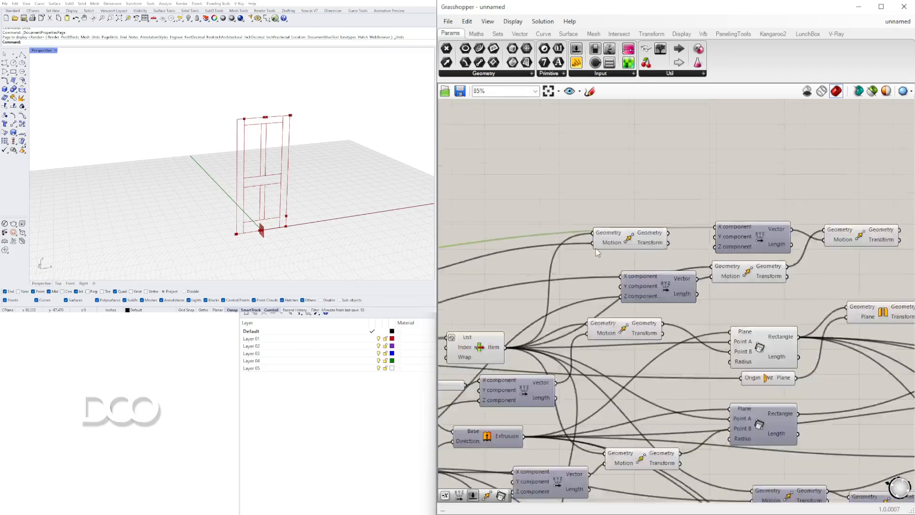
scroll(663, 291, "up", 4)
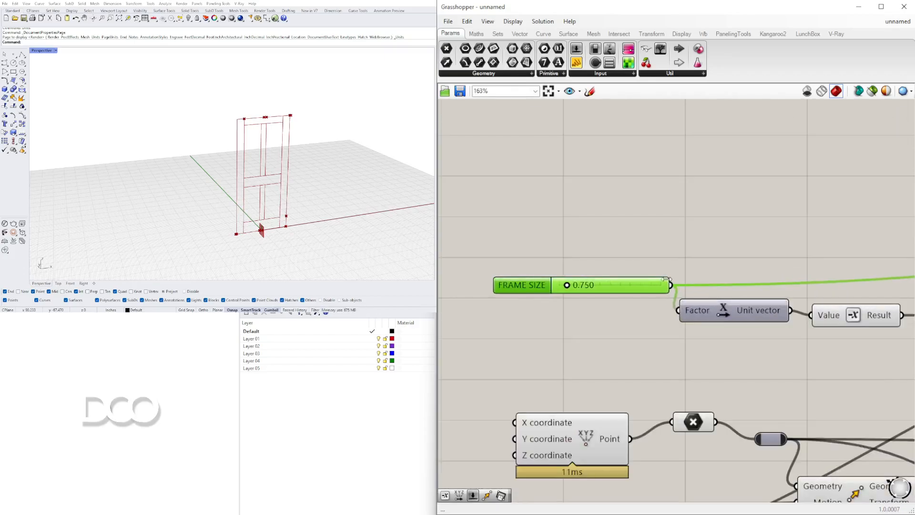
scroll(667, 292, "down", 10)
scroll(844, 290, "up", 13)
left_click_drag(848, 291, 578, 341)
scroll(674, 334, "down", 5)
right_click_drag(736, 346, 821, 319)
Shift the first offset Move component above the Vector XYZ wires and preview its point at the door's bottom corner
left_click_drag(657, 298, 685, 261)
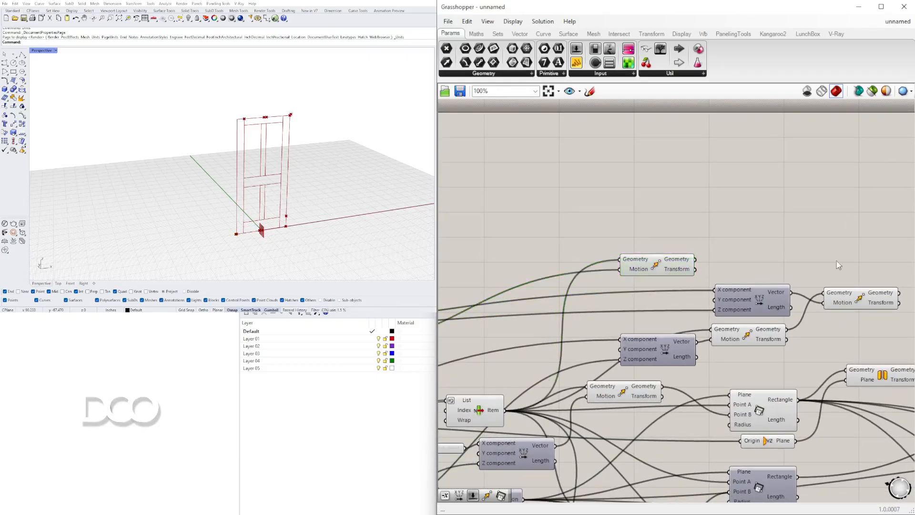
right_click_drag(871, 300, 741, 256)
left_click(741, 255)
right_click_drag(704, 232, 724, 230)
left_click(551, 213)
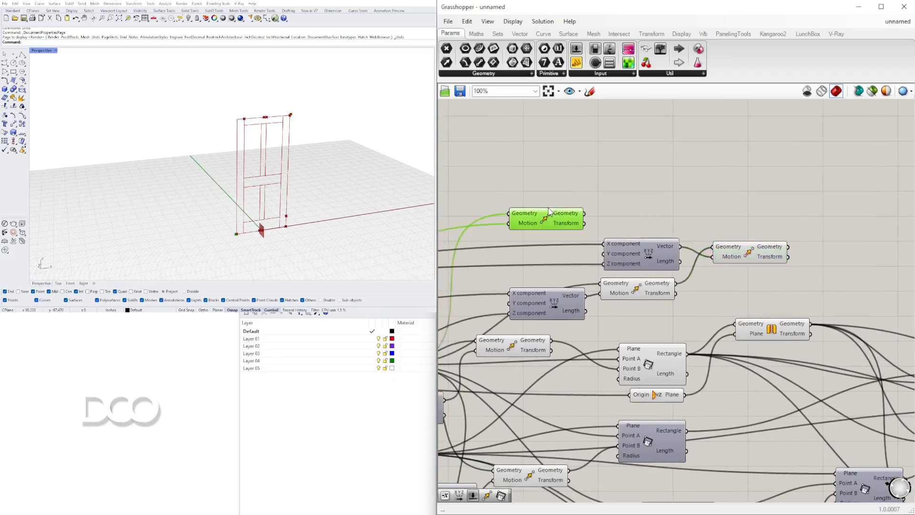
left_click(750, 258, "shift")
double_click(756, 184)
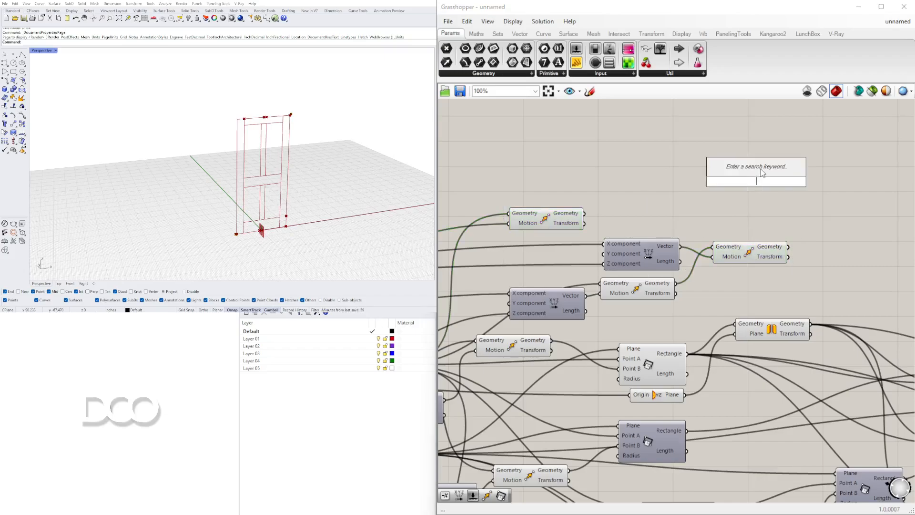
type("re")
key("Return")
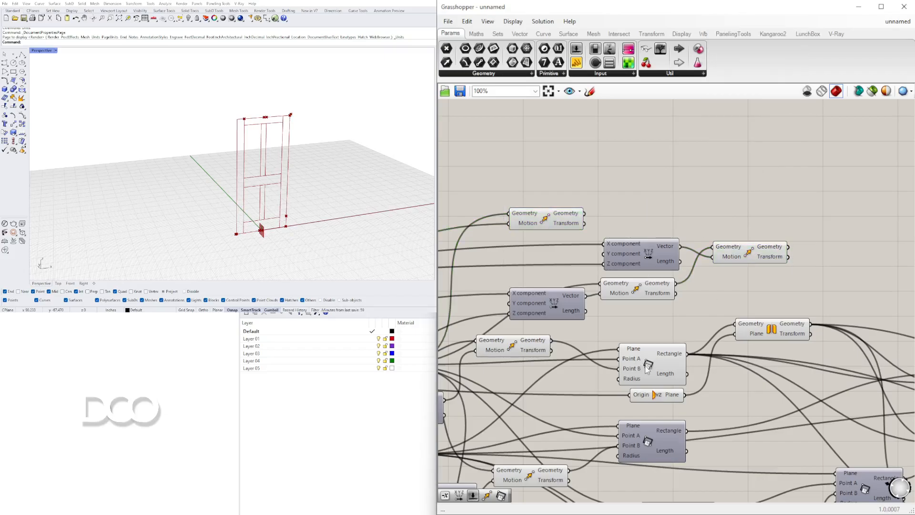
Duplicate the first side rail's Rectangle 2Pt component and place the copy above and beyond the offset Move components
left_click(643, 369)
right_click_drag(637, 350, 794, 304)
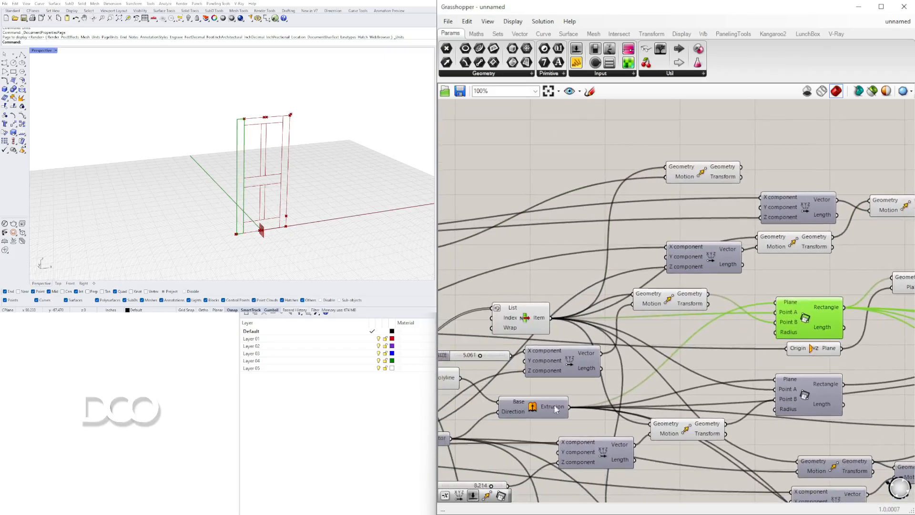
left_click(545, 409)
right_click_drag(676, 355, 610, 375)
left_click(729, 337)
left_click_drag(729, 336, 672, 175, "alt")
left_click(642, 184)
right_click_drag(701, 198, 600, 202)
left_click_drag(636, 184, 878, 163)
Connect the two frame offset Move geometries to Point A and Point B of the duplicated Rectangle 2Pt
left_click(552, 195)
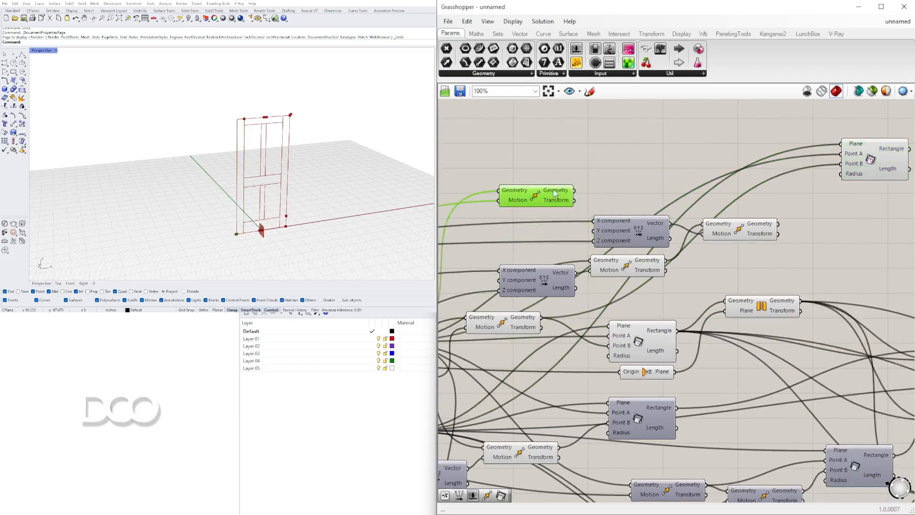
left_click_drag(575, 191, 840, 154)
left_click_drag(777, 223, 840, 163)
left_click(870, 155)
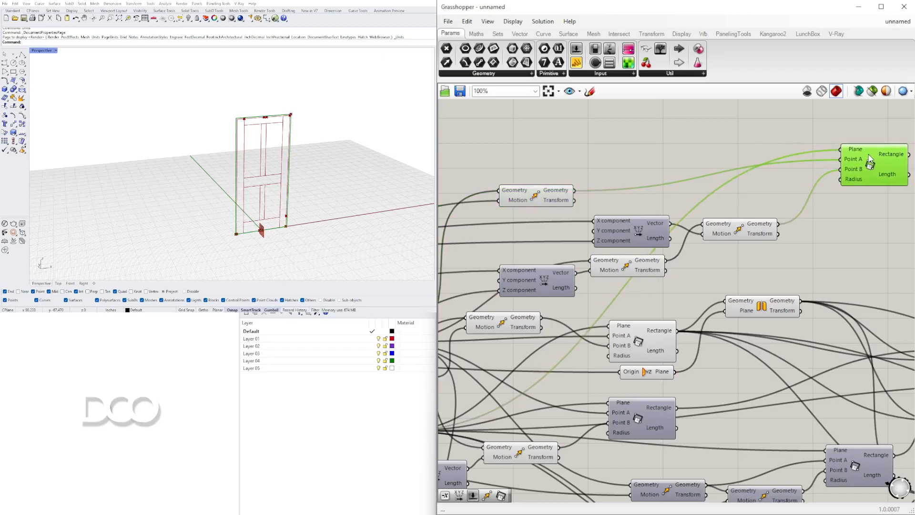
right_click_drag(878, 159, 706, 195)
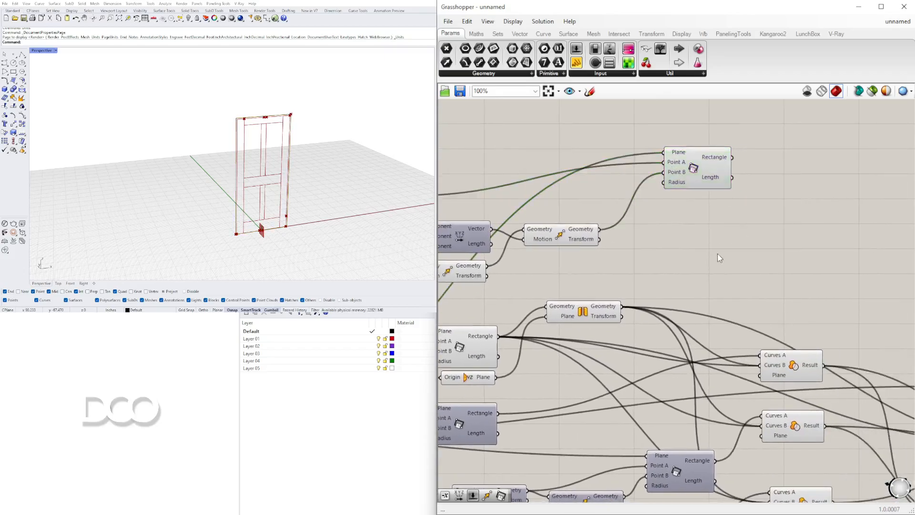
Add a Region Difference component and connect the frame rectangle to its Curves A input
double_click(717, 252)
type("REG")
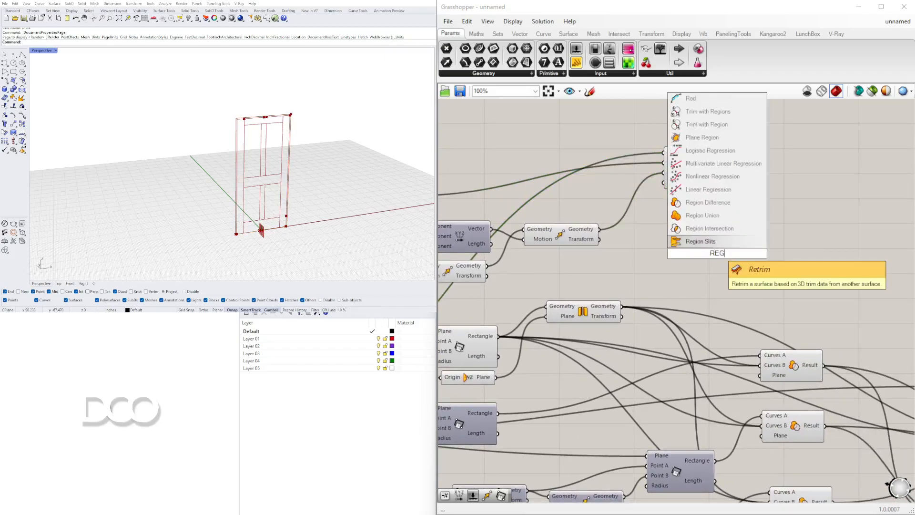
left_click(716, 204)
left_click_drag(704, 170, 787, 214)
right_click_drag(665, 262, 851, 253)
right_click_drag(693, 229, 800, 203)
Trace the door Extrusion's wires and move the new Region Difference near the parameter that carries the Extrusion
scroll(802, 205, "down", 3)
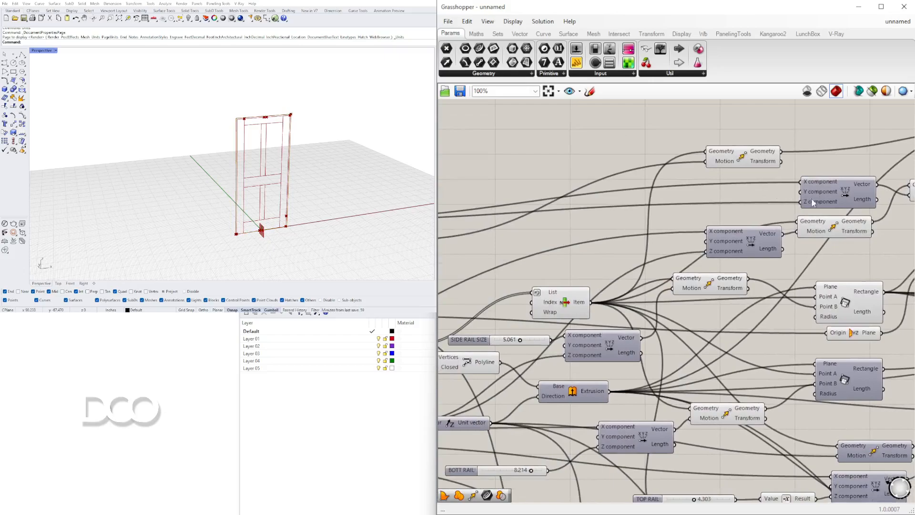
right_click_drag(729, 228, 575, 237)
right_click_drag(630, 209, 740, 238)
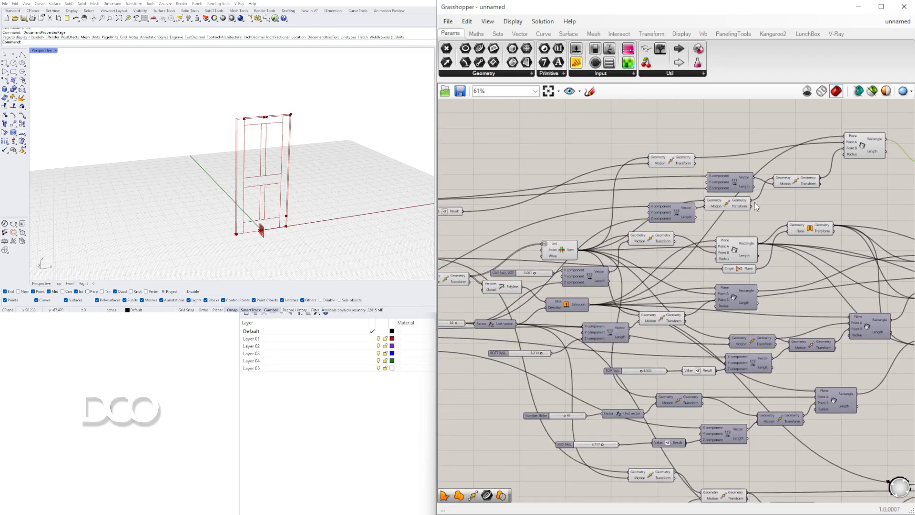
scroll(755, 215, "up", 2)
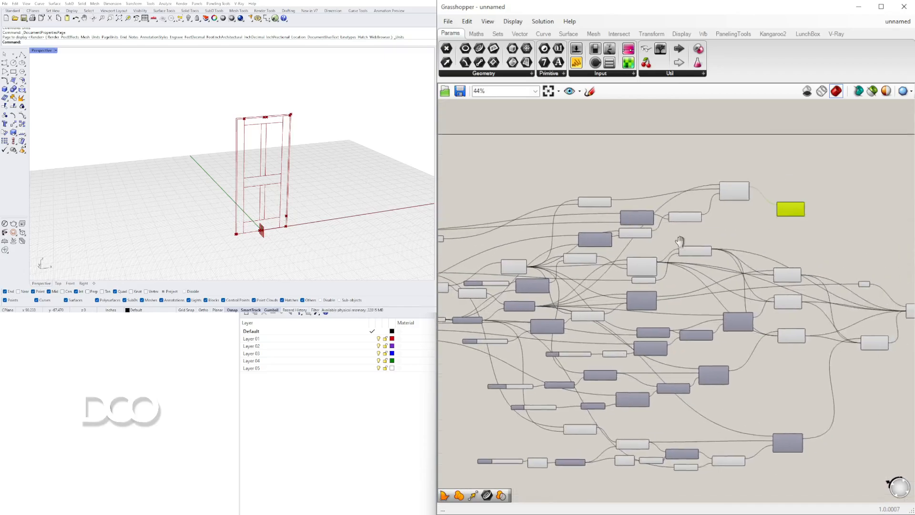
right_click_drag(704, 236, 761, 231)
right_click_drag(661, 270, 703, 228)
left_click(599, 285)
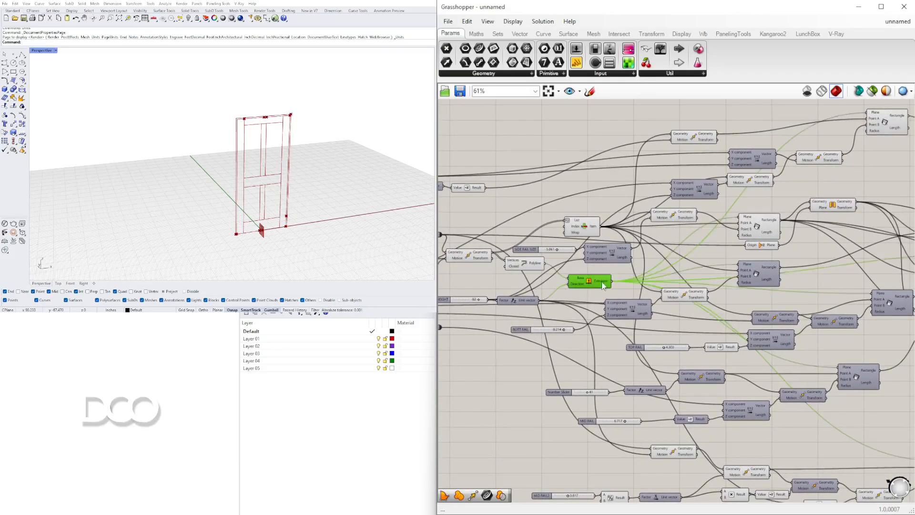
right_click_drag(845, 281, 538, 273)
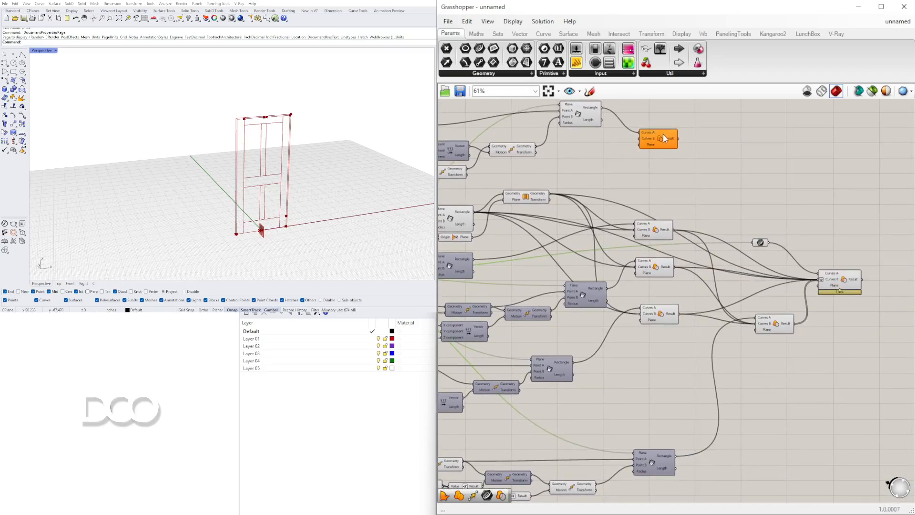
left_click_drag(664, 136, 816, 202)
left_click(765, 244)
left_click_drag(768, 242, 791, 213)
left_click(819, 204)
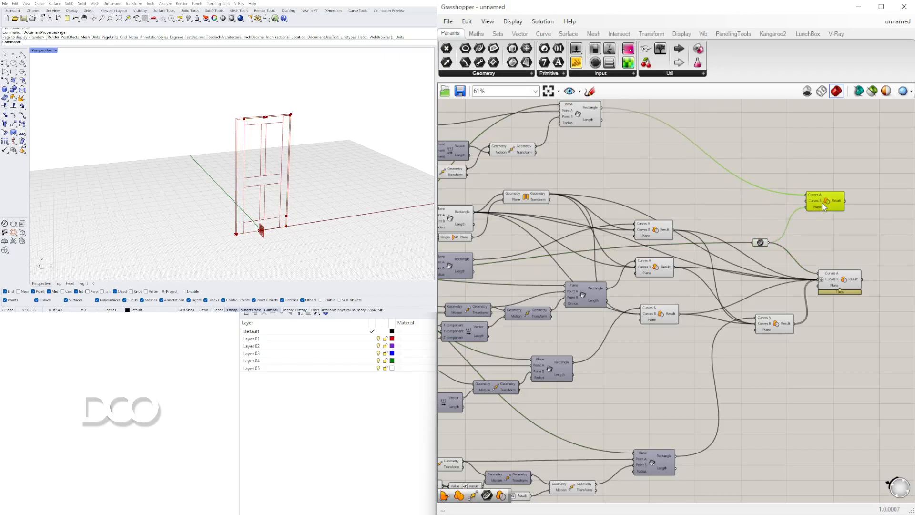
scroll(779, 228, "up", 3)
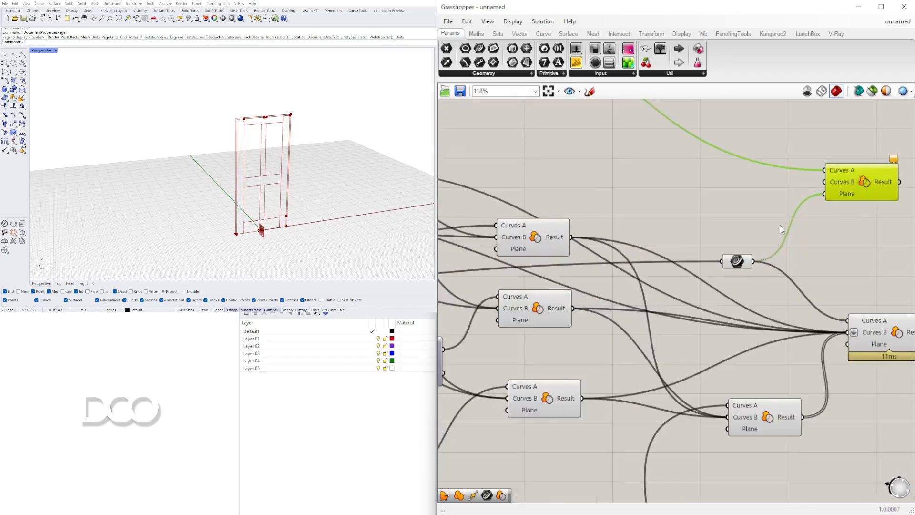
key("ctrl+z")
key("ctrl+z")
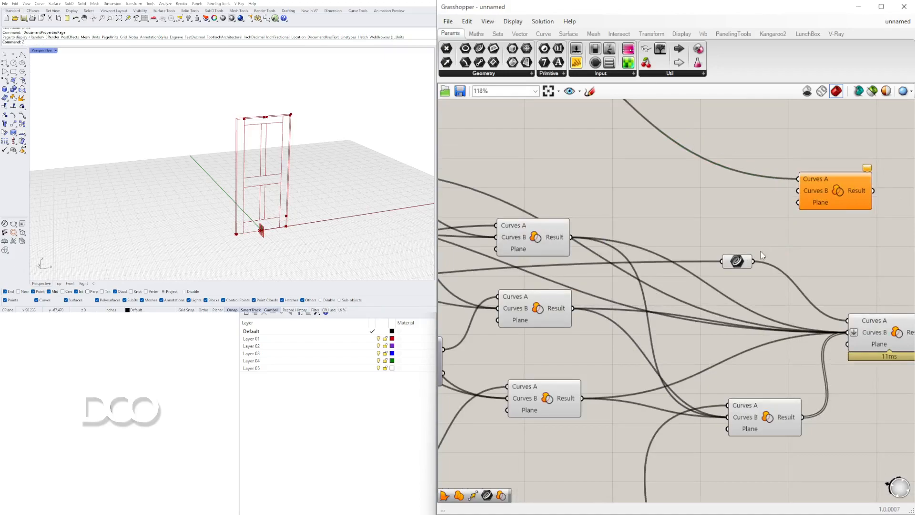
Connect the door Extrusion's parameter to the Curves B input of the frame's Region Difference
left_click_drag(755, 261, 864, 197)
scroll(863, 195, "down", 5)
right_click_drag(780, 187, 848, 218)
scroll(728, 159, "up", 3)
left_click(771, 230)
Turn off the preview of the frame's Move, Vector XYZ and Rectangle 2Pt components
scroll(778, 212, "down", 1)
left_click_drag(778, 212, 526, 136)
middle_click(526, 138)
left_click(567, 109)
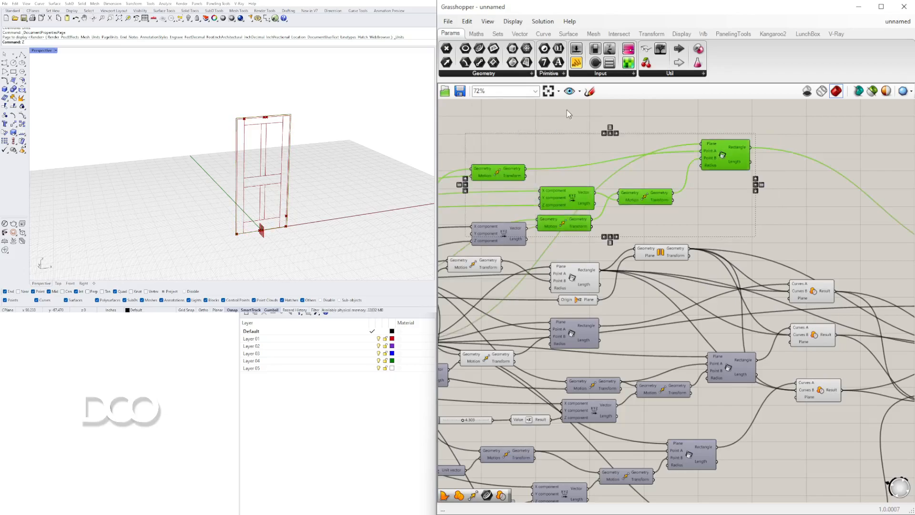
scroll(664, 206, "down", 6)
left_click_drag(743, 372, 546, 199)
middle_click(547, 199)
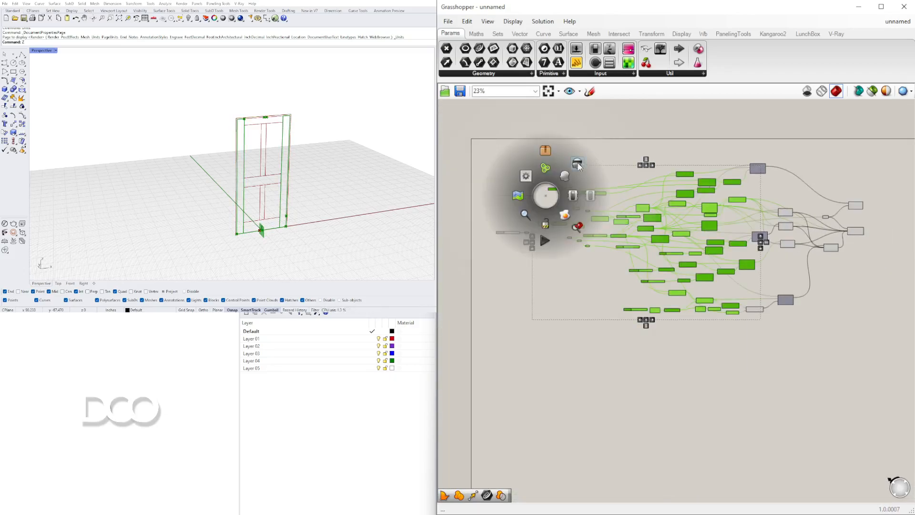
left_click(601, 154)
Turn off the preview of the base corner Move and the two Moves fed by the SIDE RAIL SIZE and BOTT RAIL vectors
scroll(729, 259, "up", 6)
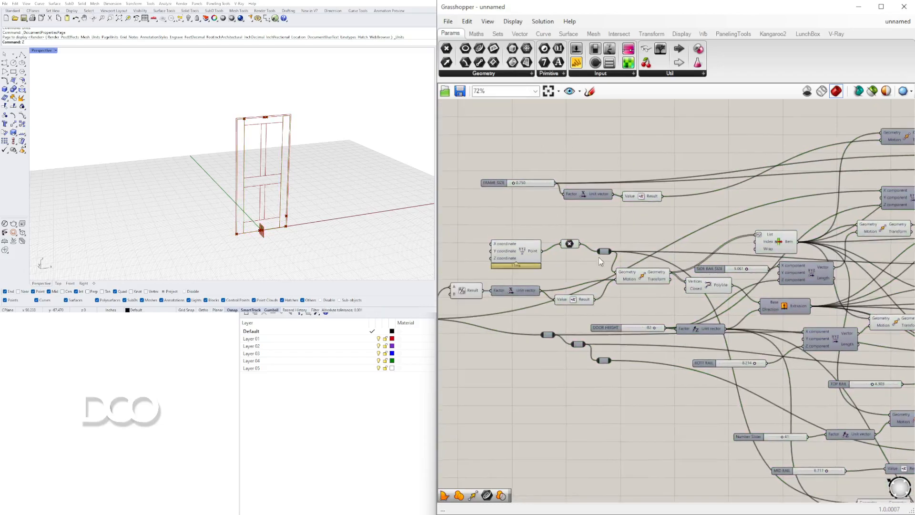
left_click(649, 274)
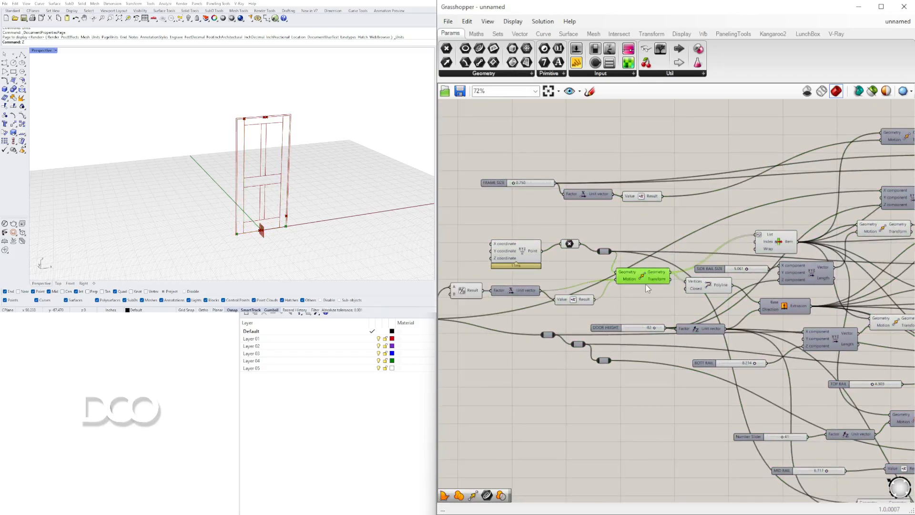
right_click_drag(701, 242, 644, 233)
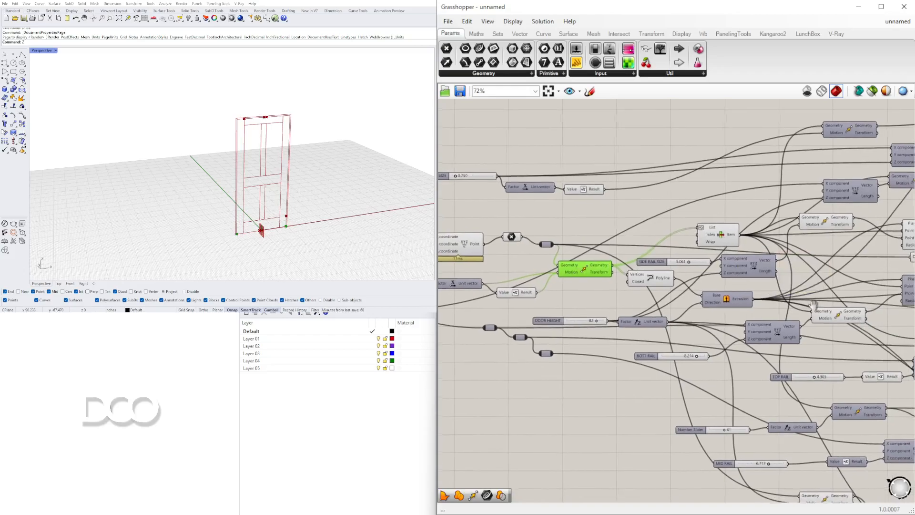
right_click_drag(816, 301, 711, 307)
left_click(724, 317, "shift")
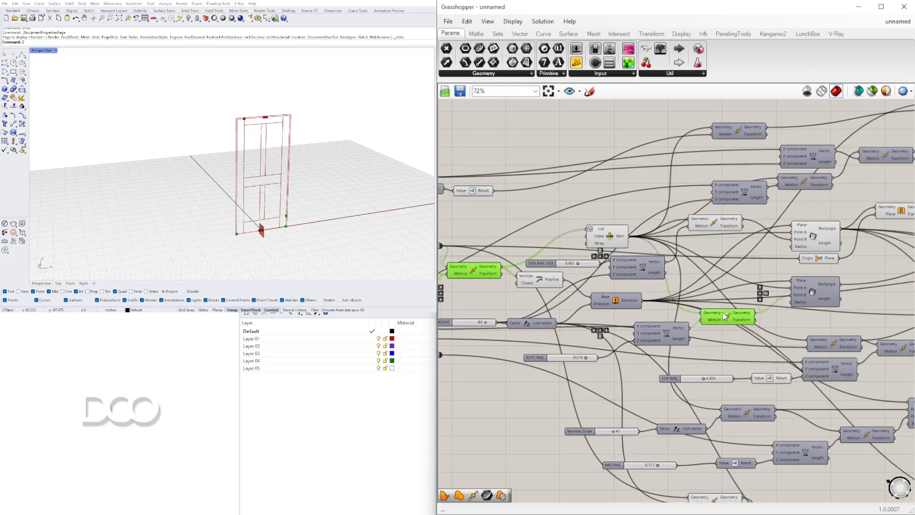
left_click(721, 226, "shift")
right_click_drag(728, 223, 611, 215)
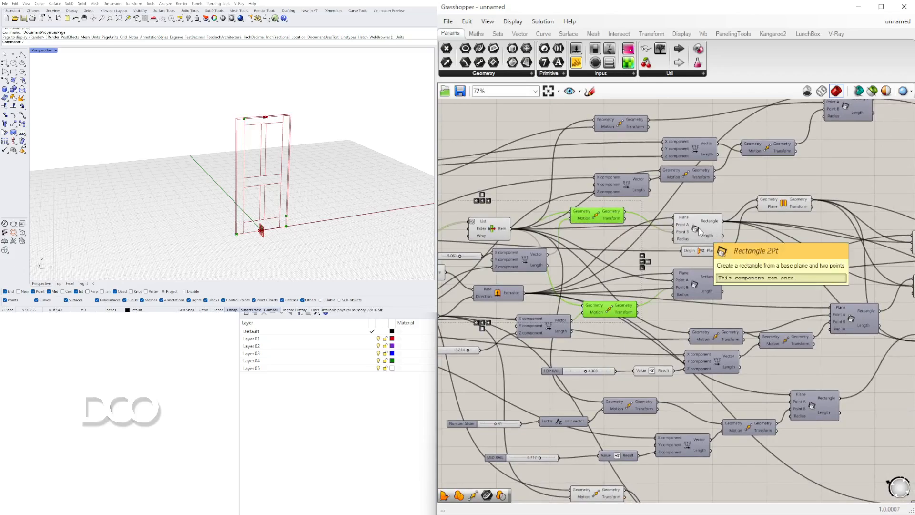
scroll(699, 231, "down", 3)
middle_click(692, 260)
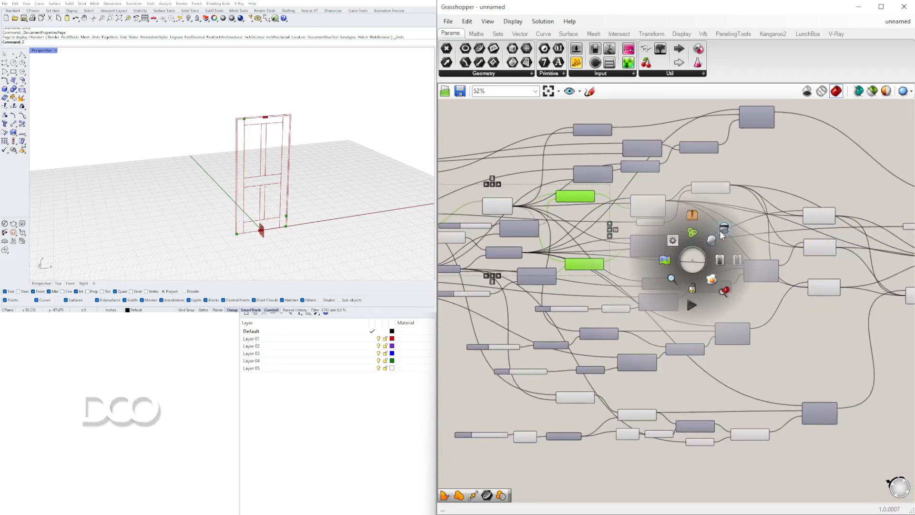
Turn off the preview of the lowest group of Move, Multiplication and Negative components that position the door's middle vertical rail
scroll(657, 205, "up", 3)
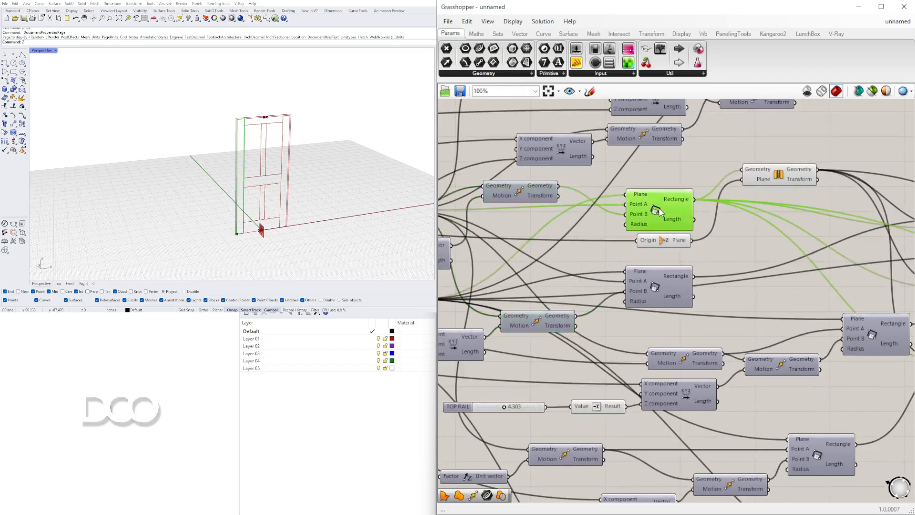
scroll(695, 309, "down", 3)
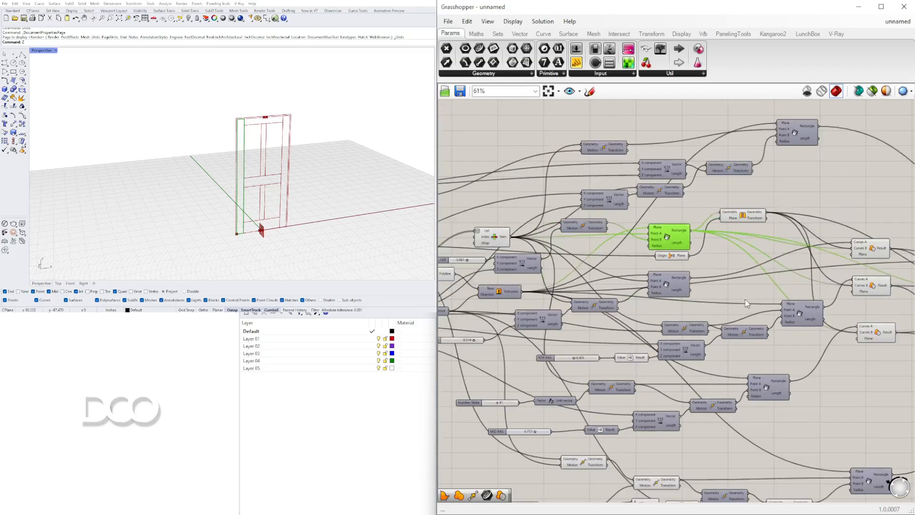
left_click(671, 257)
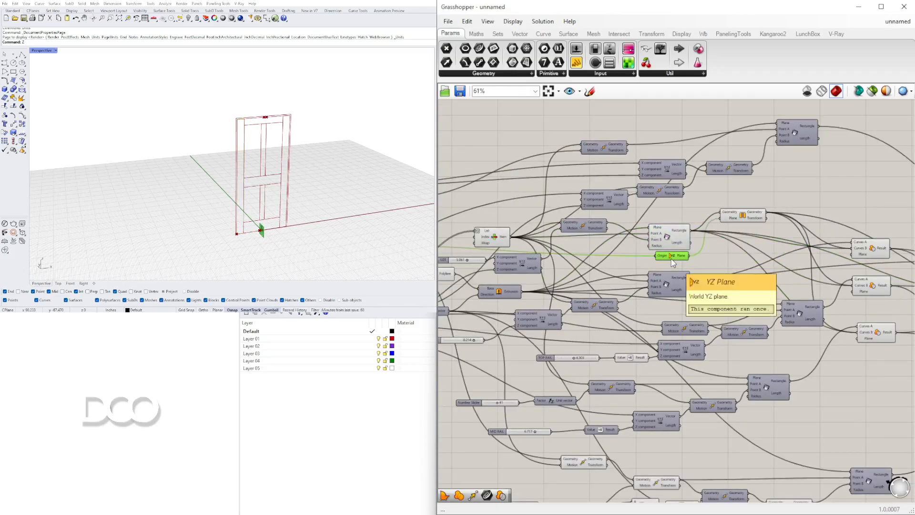
right_click_drag(738, 310, 655, 293)
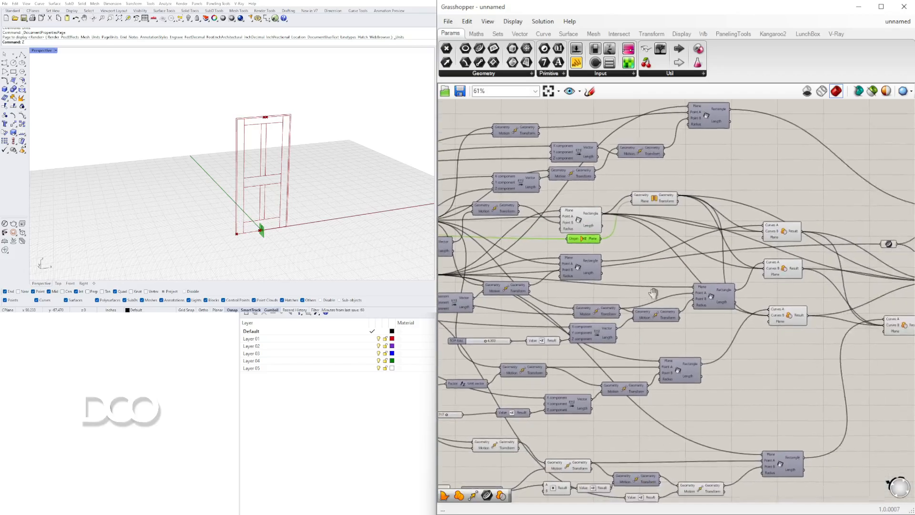
scroll(766, 321, "up", 3)
left_click_drag(860, 440, 630, 331)
left_click(516, 317, "shift")
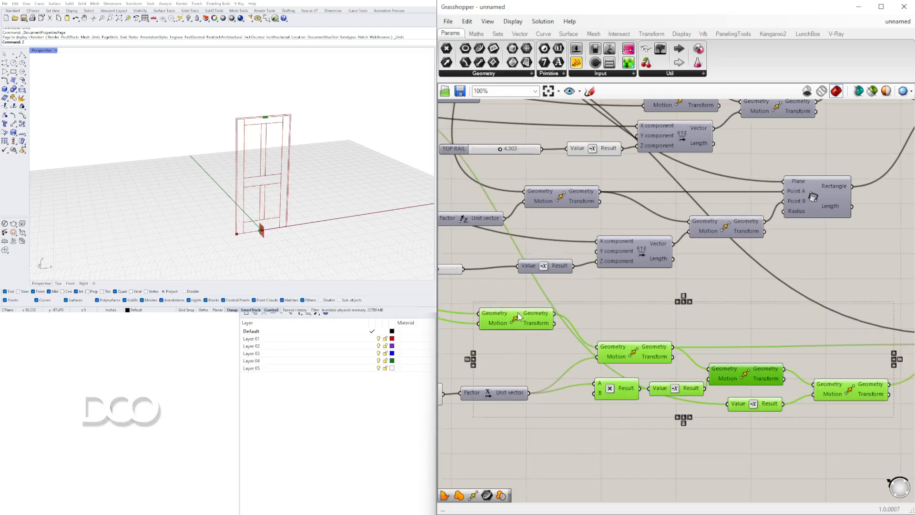
middle_click(517, 313)
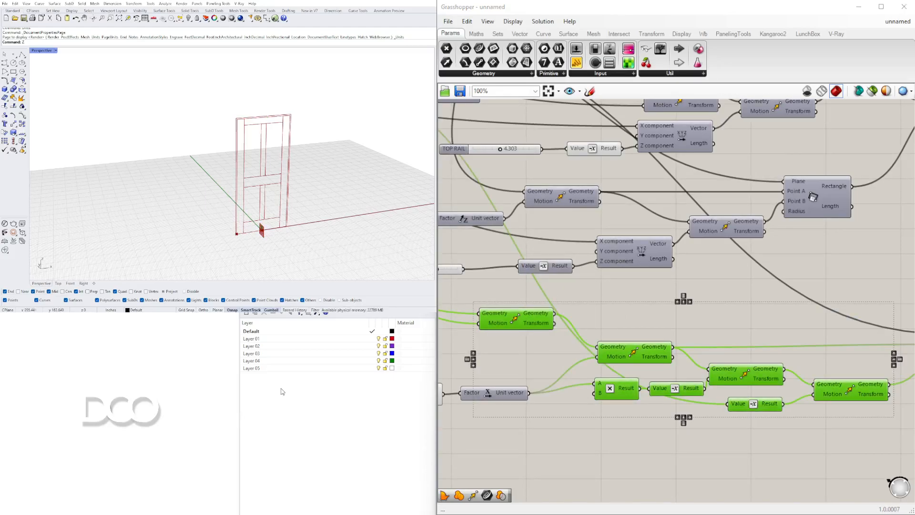
Examine the Region Difference outputs and the door and frame outlines up close in the Rhino perspective viewport
scroll(705, 259, "down", 5)
scroll(757, 257, "up", 3)
left_click_drag(814, 325, 733, 216)
left_click(713, 192)
scroll(261, 165, "up", 2)
right_click_drag(212, 162, 262, 228)
scroll(237, 247, "up", 4)
scroll(259, 234, "down", 3)
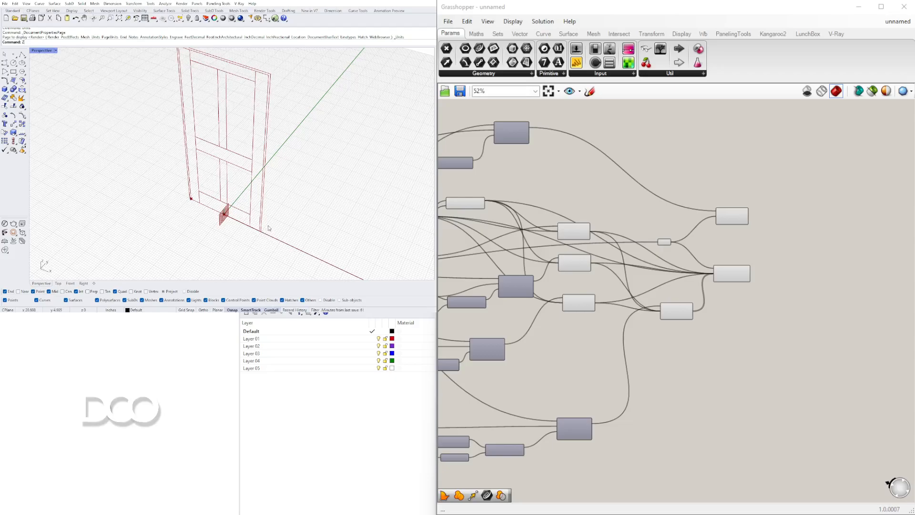
Add a Boundary Surfaces component beside the frame's Region Difference and connect the Result to its Edges input
scroll(721, 235, "up", 3)
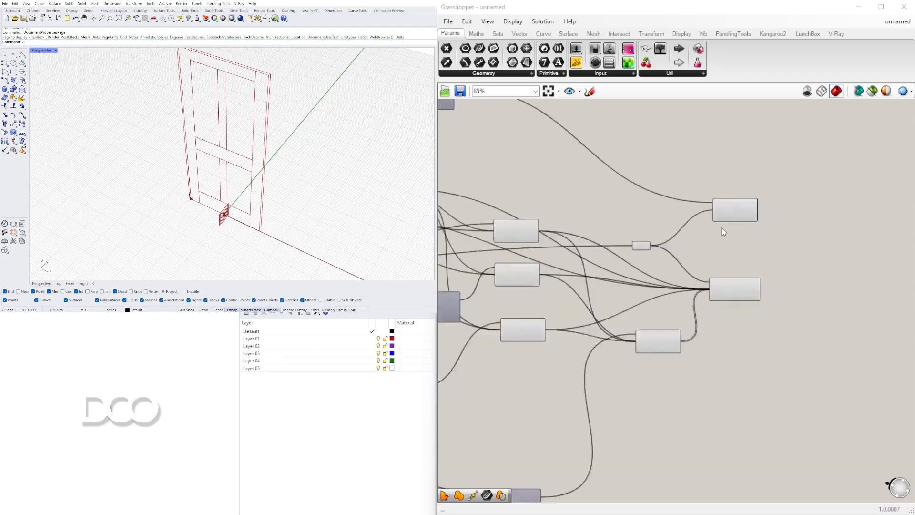
mouse_move(239, 184)
right_mouse_down()
mouse_move(262, 162)
mouse_move(280, 162)
mouse_move(234, 178)
right_mouse_up()
left_click(693, 211)
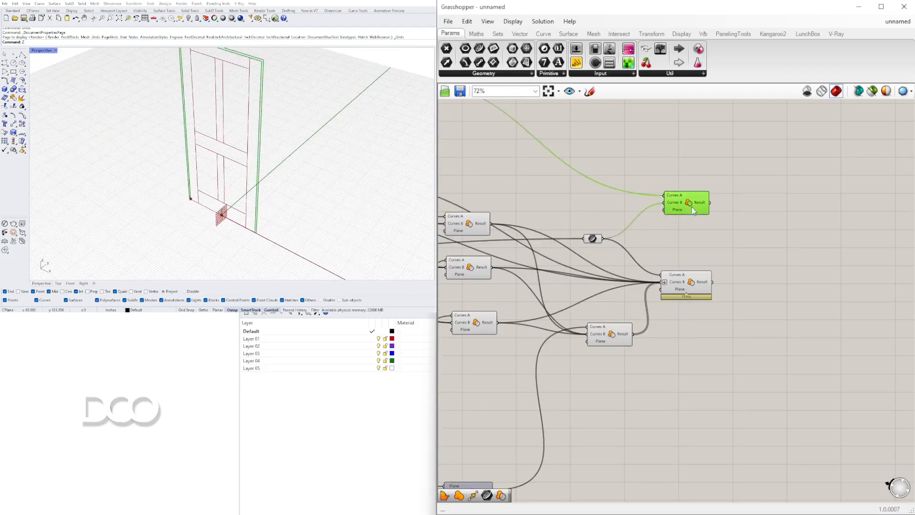
scroll(743, 194, "up", 2)
right_click_drag(747, 192, 708, 247)
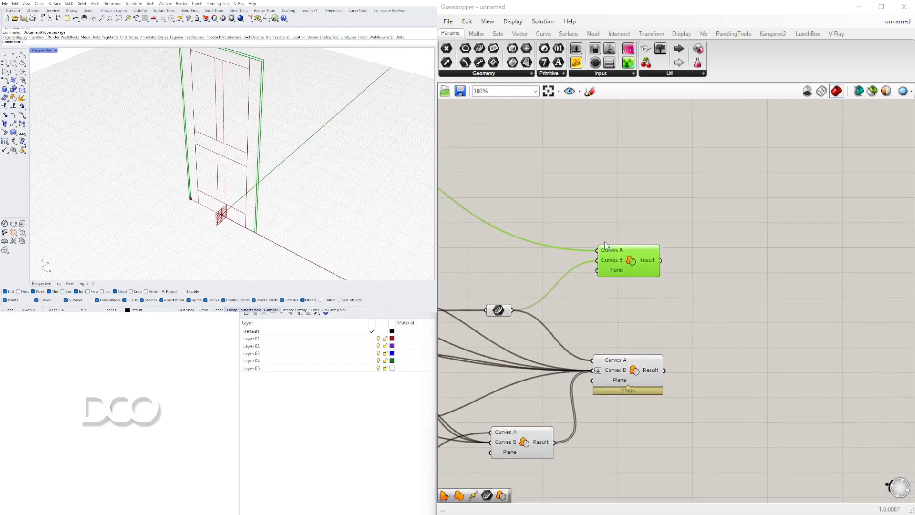
left_click(688, 230)
double_click(711, 206)
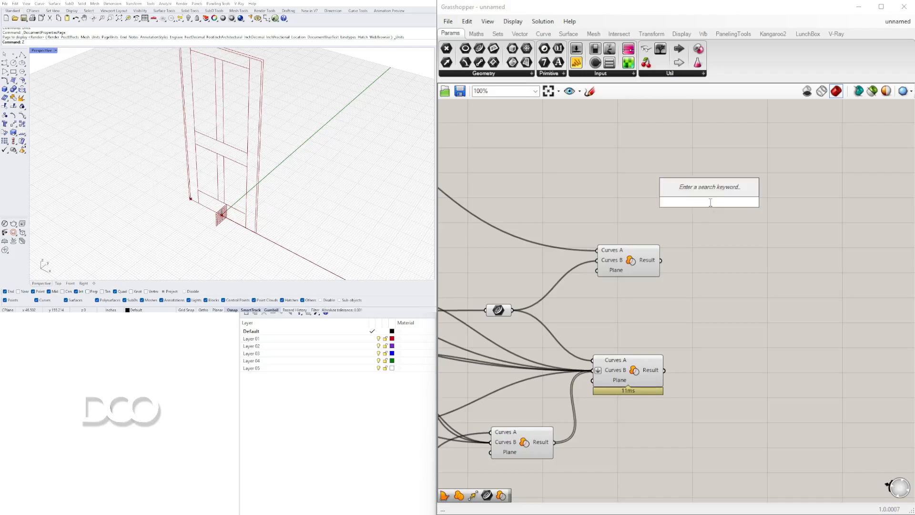
type("BOUND")
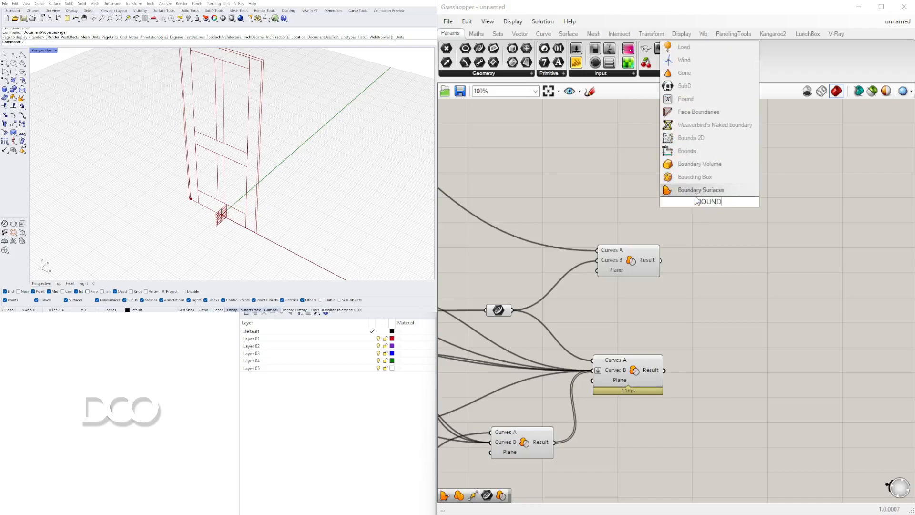
key("Return")
left_click_drag(661, 261, 686, 220)
left_click_drag(699, 202, 707, 261)
Turn off the preview of the frame's Region Difference and reposition the Boundary Surfaces component
left_click(636, 265)
right_click(636, 265)
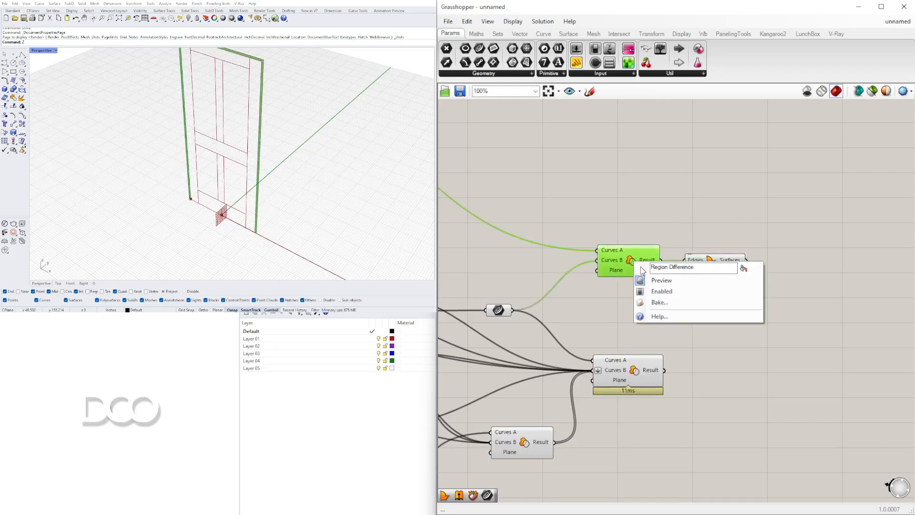
left_click(650, 284)
right_click_drag(787, 267, 726, 255)
left_click_drag(664, 248, 691, 224)
Add a Move component after the frame's Boundary Surfaces component
double_click(761, 245)
type("MOVE")
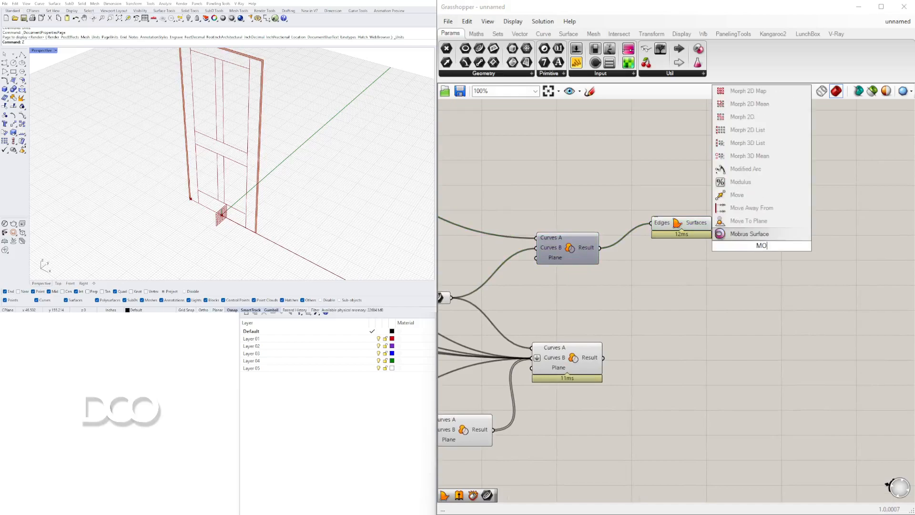
key("Return")
left_click_drag(752, 245, 775, 233)
left_click_drag(689, 223, 659, 216)
left_click(567, 247)
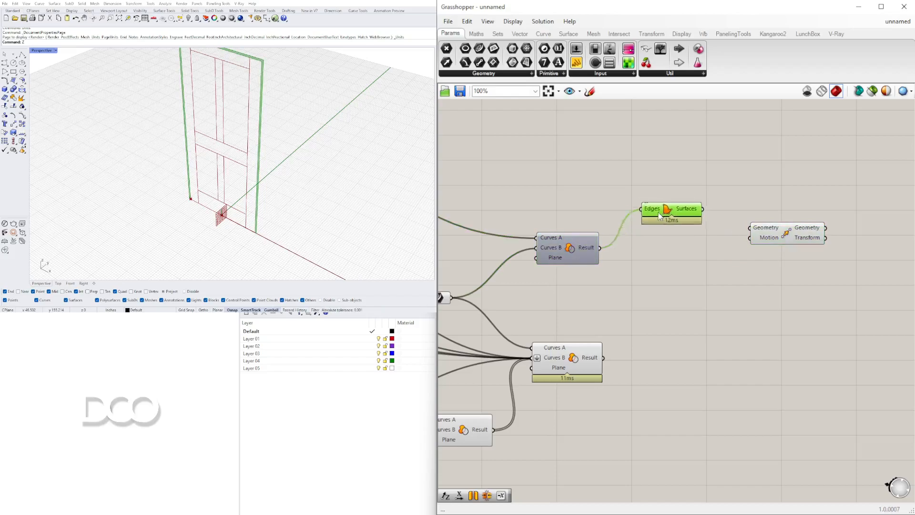
Add an Amplitude component and place it between Boundary Surfaces and Move
double_click(668, 257)
type("Amplitude")
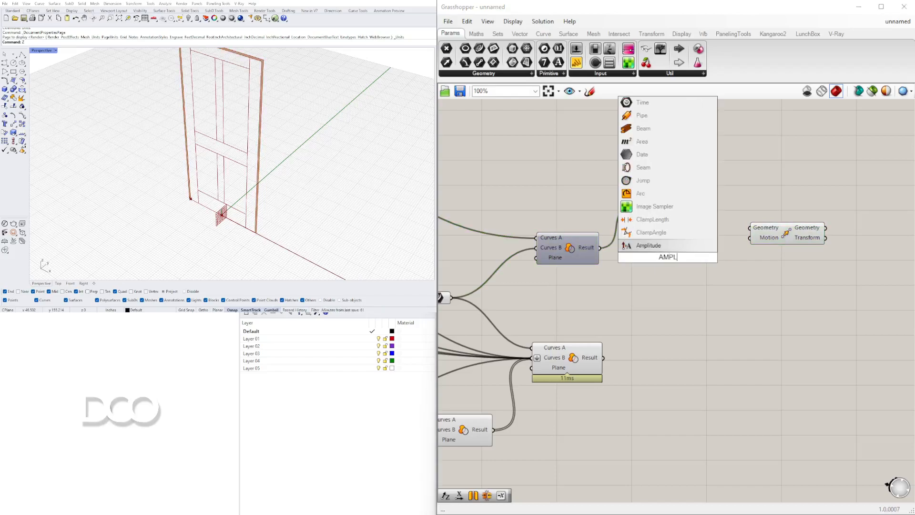
key("Return")
right_click_drag(681, 273, 531, 305)
left_click_drag(621, 265, 686, 259)
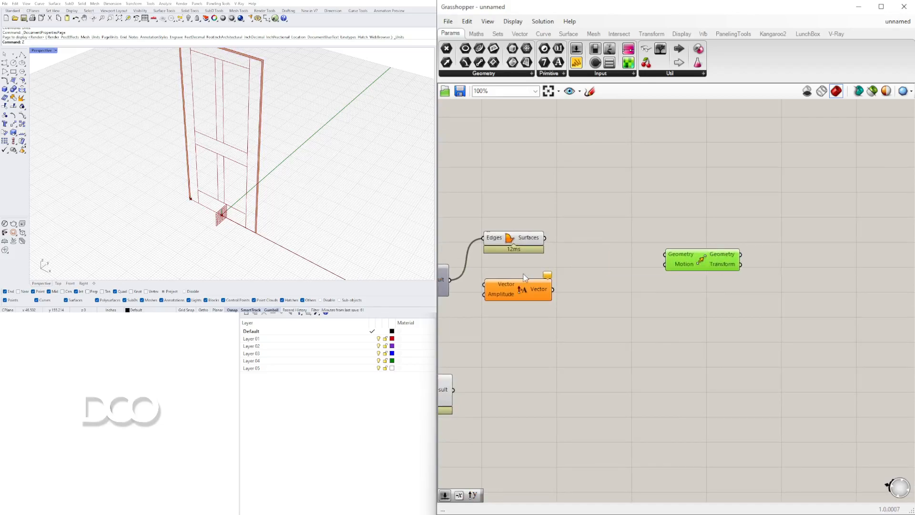
left_click_drag(517, 292, 582, 287)
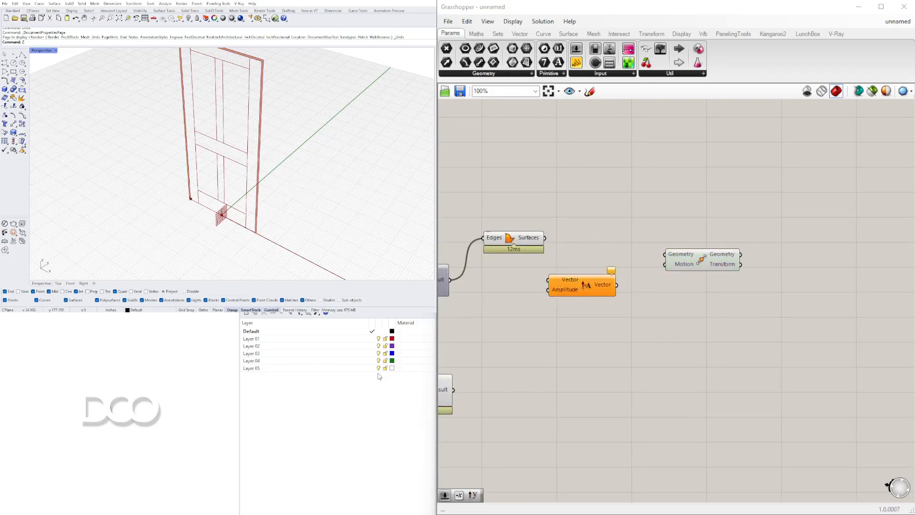
Connect Surfaces to Amplitude's Vector input and Move's Geometry input, and feed Amplitude's Vector output into Move's Motion
left_click_drag(544, 238, 548, 280)
left_click_drag(616, 284, 666, 266)
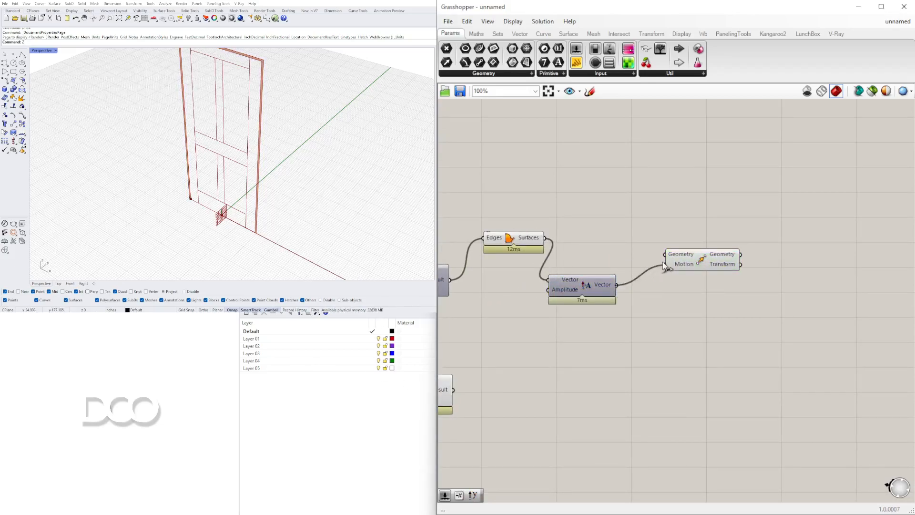
left_click_drag(599, 299, 618, 298)
left_click_drag(544, 238, 721, 249)
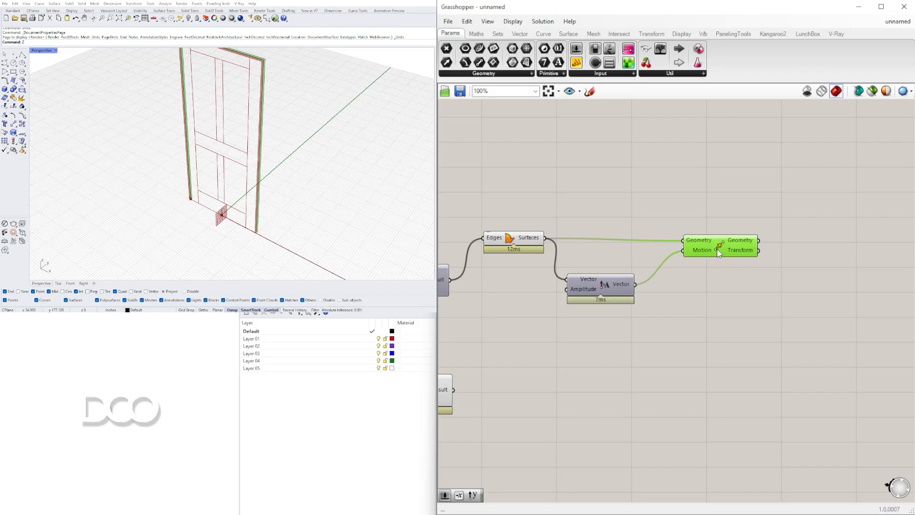
left_click_drag(600, 283, 615, 272)
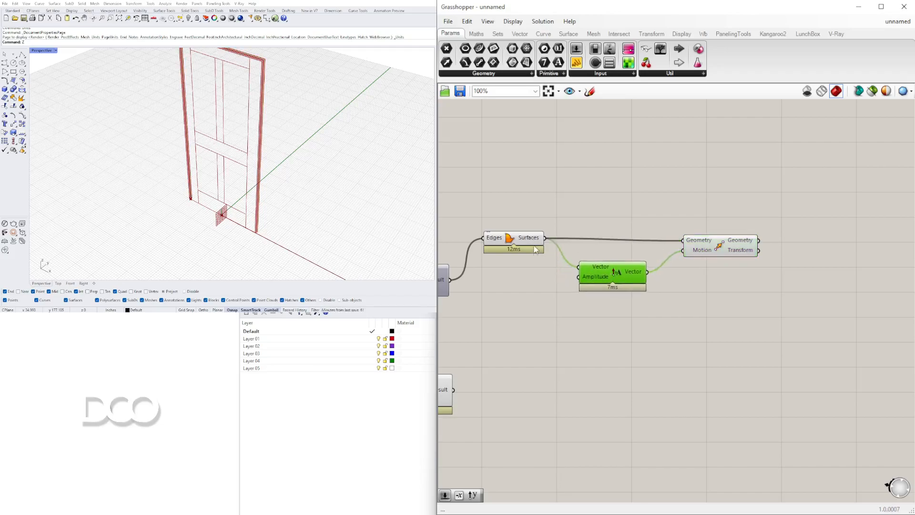
left_click(521, 241)
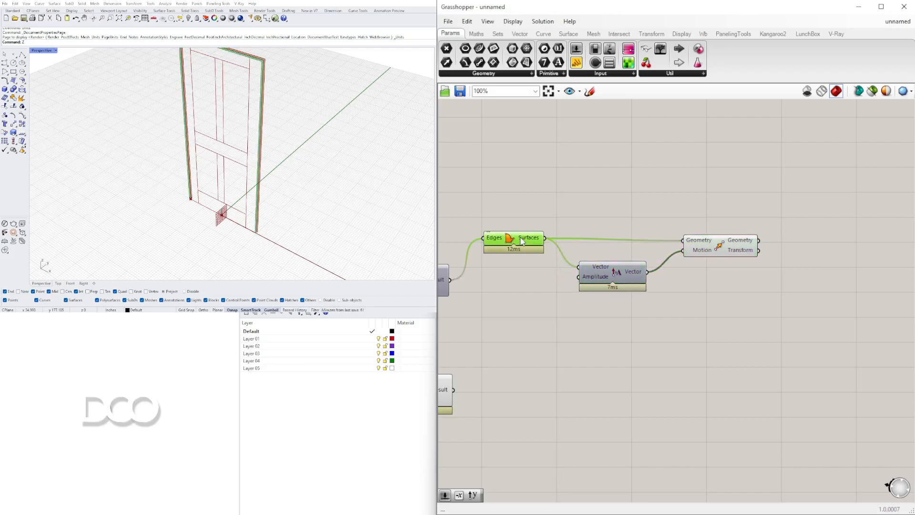
left_click(598, 275)
Add a number slider set to 6.00 for the frame depth and place it below the frame's Region Difference
right_click_drag(499, 303, 581, 309)
double_click(581, 309)
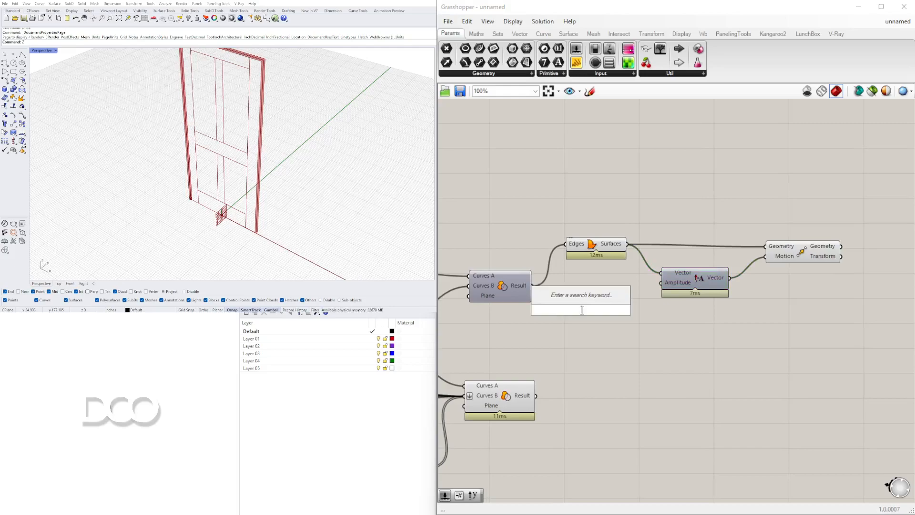
type("6")
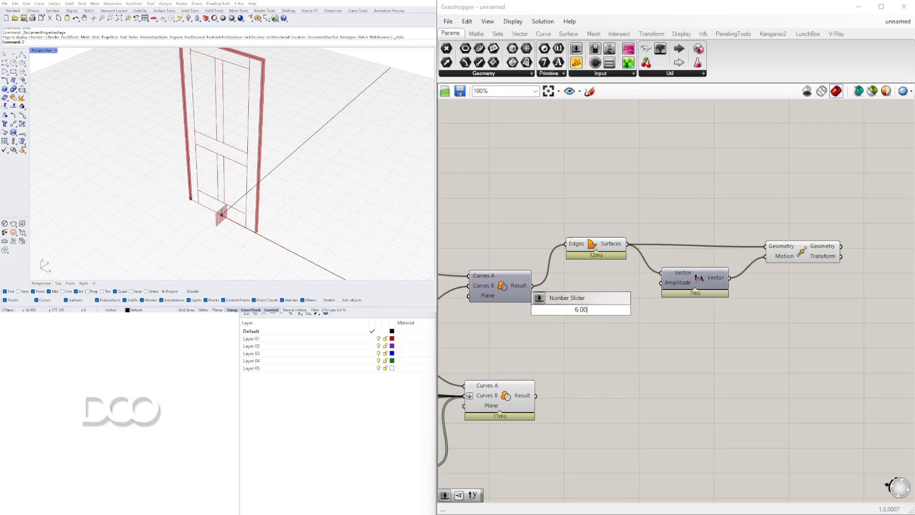
key("Return")
left_click_drag(546, 311, 510, 326)
left_click(799, 255)
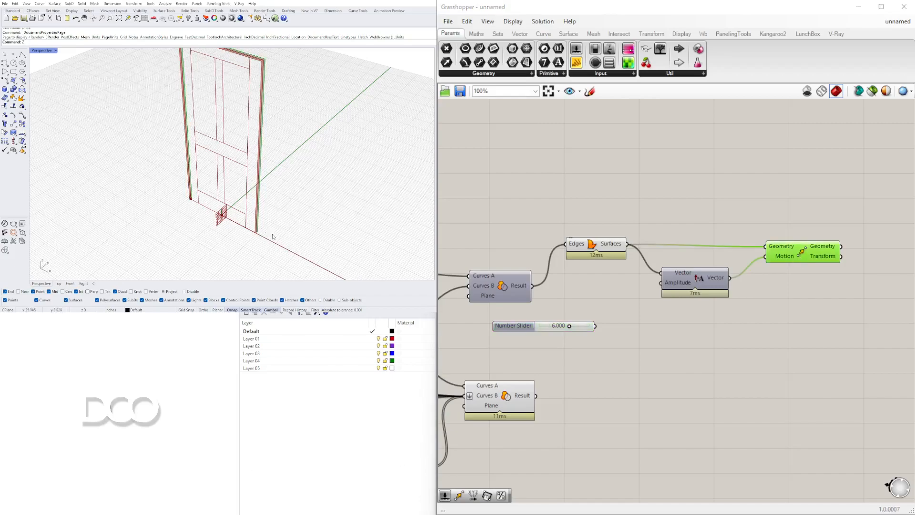
Add a Division component and connect the 6.000 slider to its A input
scroll(614, 325, "up", 3)
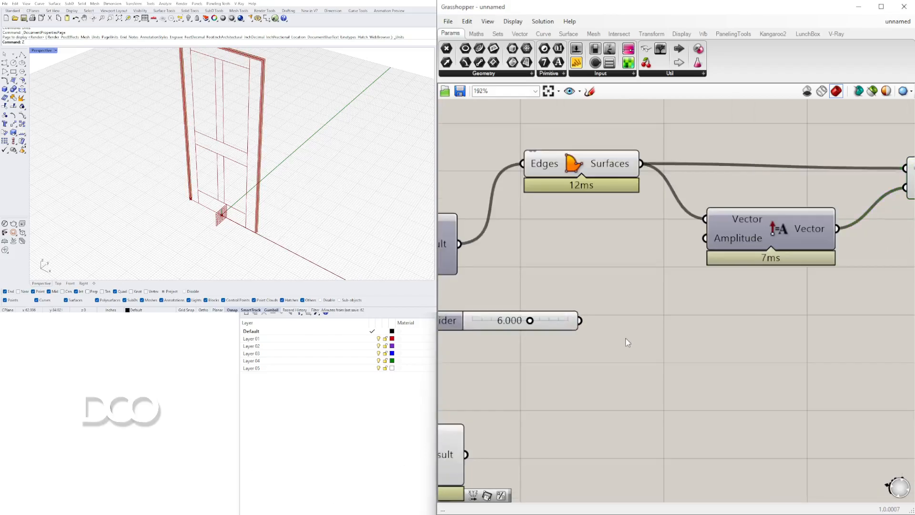
double_click(625, 334)
type("/")
key("Return")
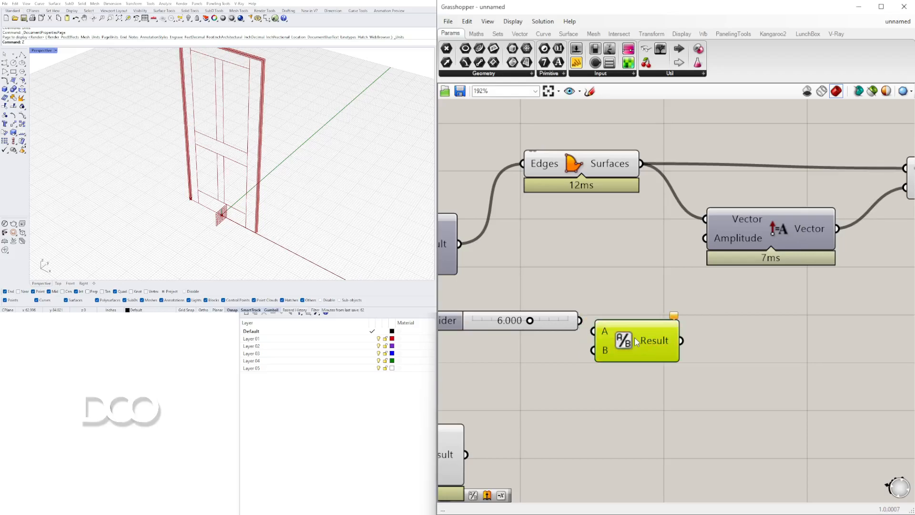
left_click_drag(595, 329, 597, 330)
scroll(702, 318, "down", 3)
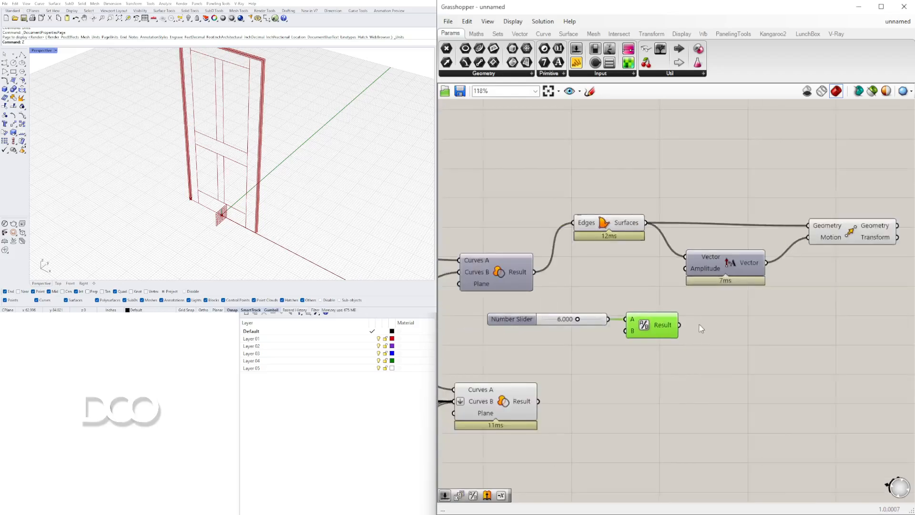
Connect the Division result to the Amplitude component's Amplitude input and tidy the surrounding components
left_click_drag(656, 335, 662, 278)
left_click(839, 304)
left_click_drag(895, 300, 717, 220)
left_click_drag(679, 273, 694, 261)
left_click(720, 294)
left_click_drag(837, 223, 836, 233)
left_click_drag(720, 253, 733, 246)
left_click(730, 277)
left_click_drag(669, 389, 482, 322)
left_click_drag(639, 340, 613, 326)
left_click(692, 346)
right_click_drag(693, 349, 614, 351)
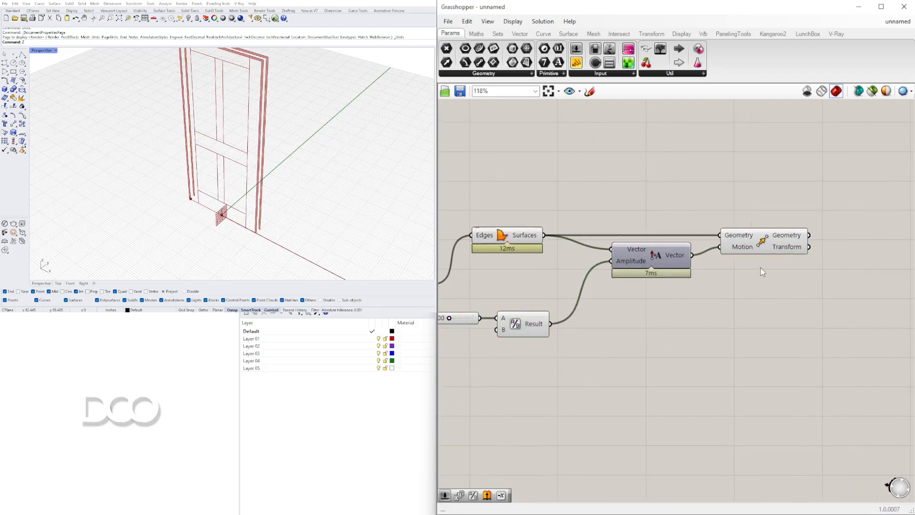
Add an Extrude component beyond the frame's Move component
double_click(786, 324)
type("extr")
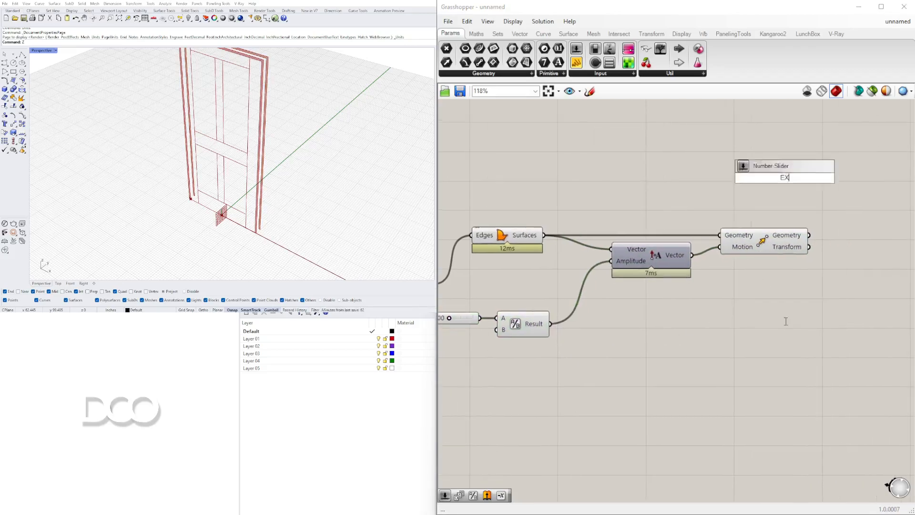
left_click(759, 304)
left_click_drag(777, 314, 814, 303)
scroll(739, 311, "down", 1)
Add a Negative component and place it before the Extrude component
left_click(688, 337)
double_click(688, 337)
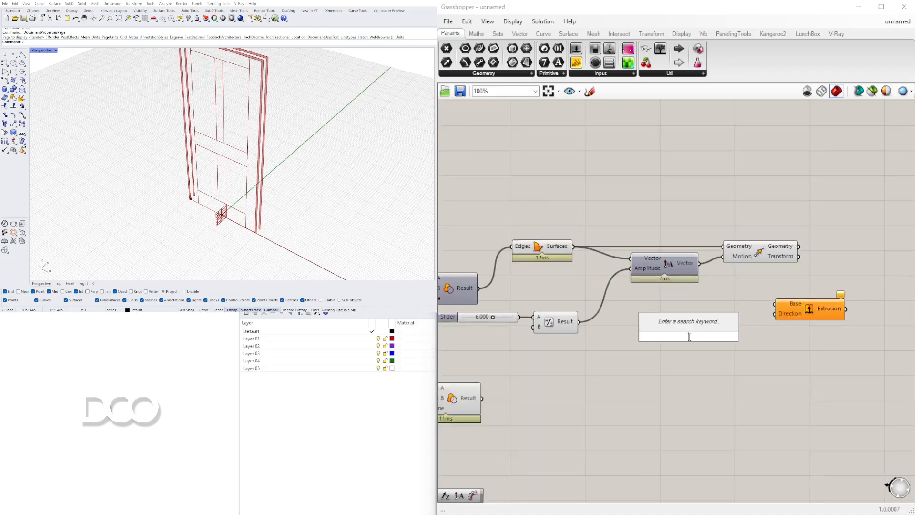
type("neg")
left_click(672, 327)
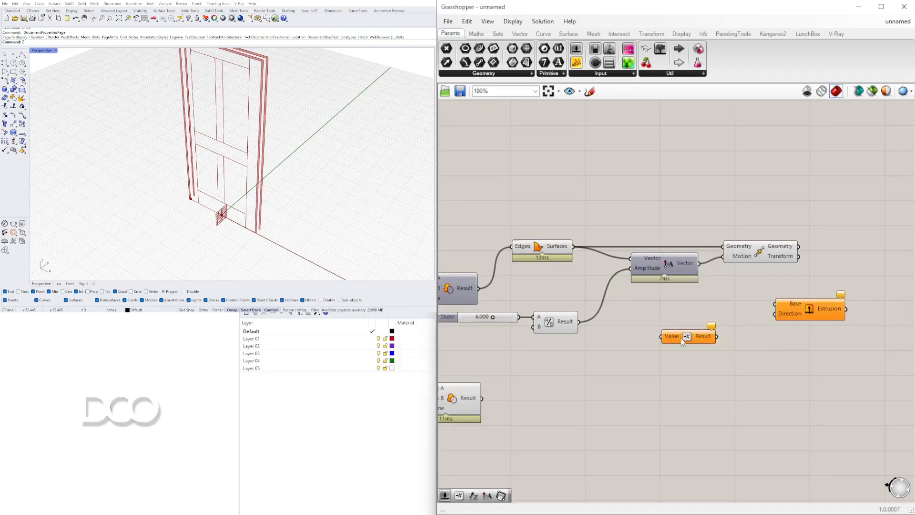
left_click_drag(713, 336, 734, 325)
Add a Multiplication component after the Division and connect its Result to the Negative's Value input
left_click(591, 322)
double_click(632, 324)
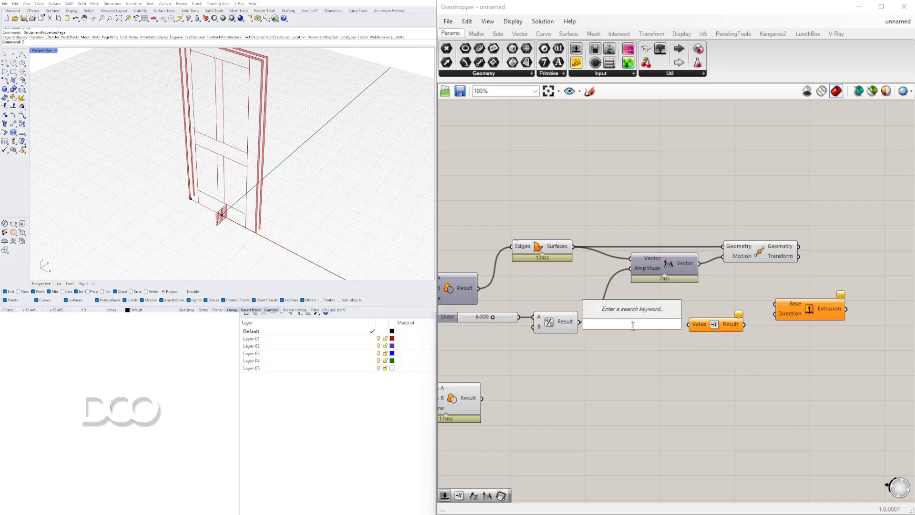
type("*")
left_click(630, 317)
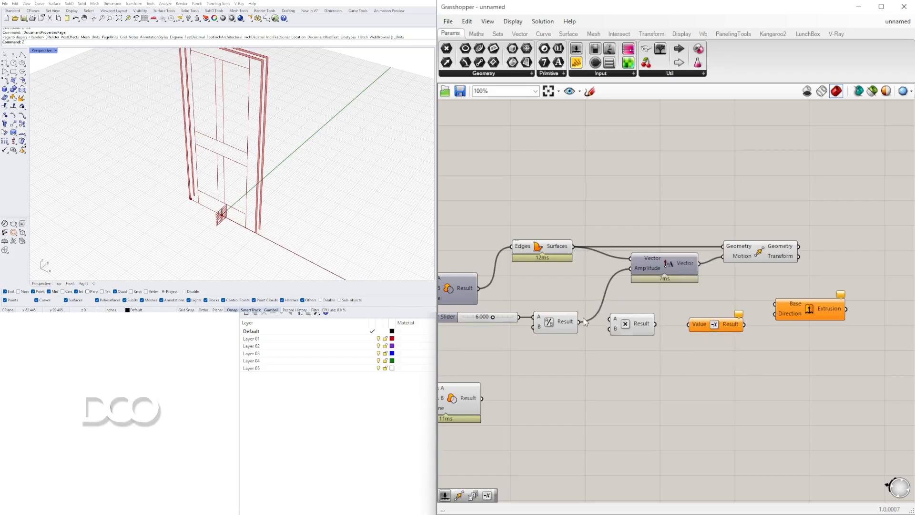
left_click_drag(627, 323, 685, 327)
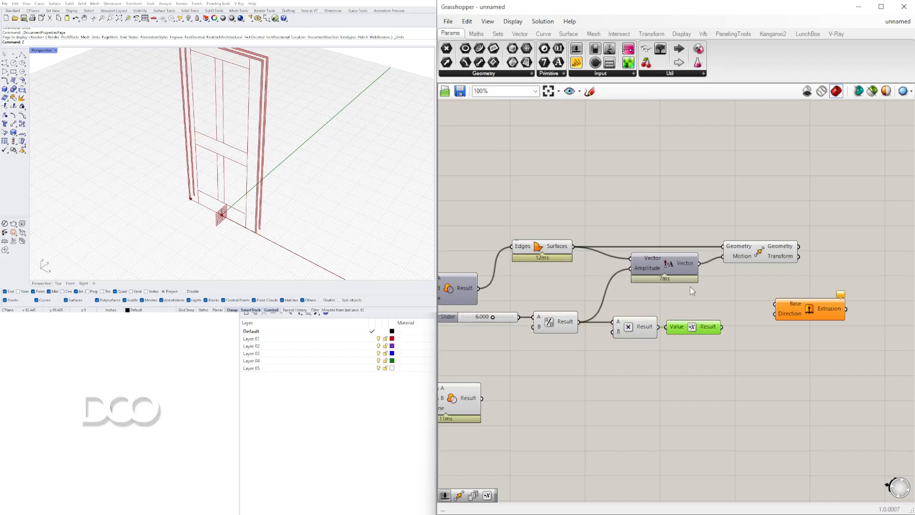
Feed the Amplitude vector into the Multiplication's A input and arrange the Multiplication and Negative components below Move
left_click_drag(737, 373, 616, 324)
right_click_drag(616, 325, 540, 337)
left_click_drag(537, 334, 624, 321)
left_click_drag(575, 334, 632, 312)
right_click_drag(790, 325, 724, 339)
left_click(724, 339)
left_click_drag(699, 342, 784, 299)
left_click(546, 293)
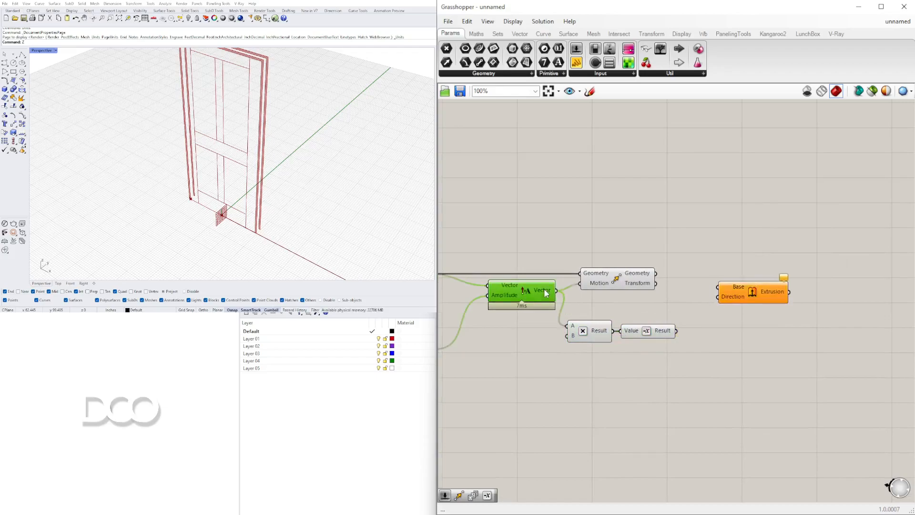
left_click(588, 336)
Extrude the frame by connecting the Negative result to Extrude's Direction and the moved geometry to its Base
left_click(653, 331)
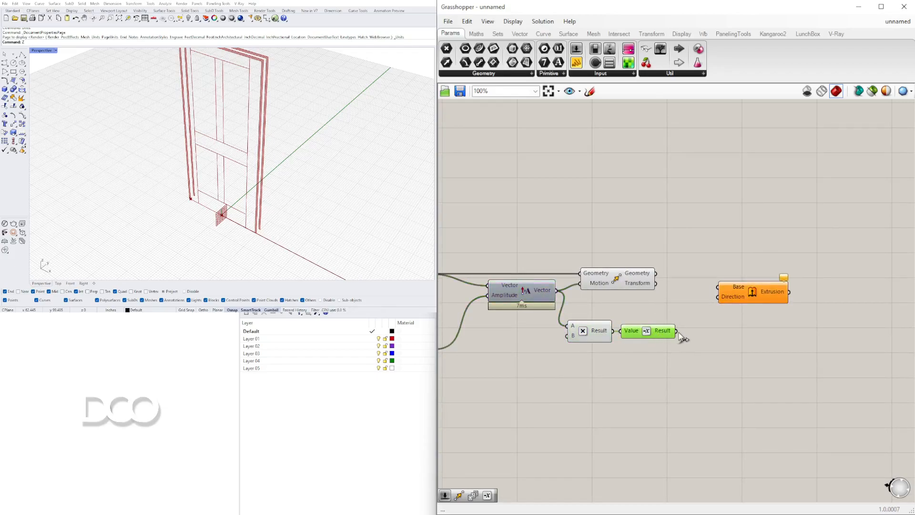
left_click_drag(681, 281, 718, 286)
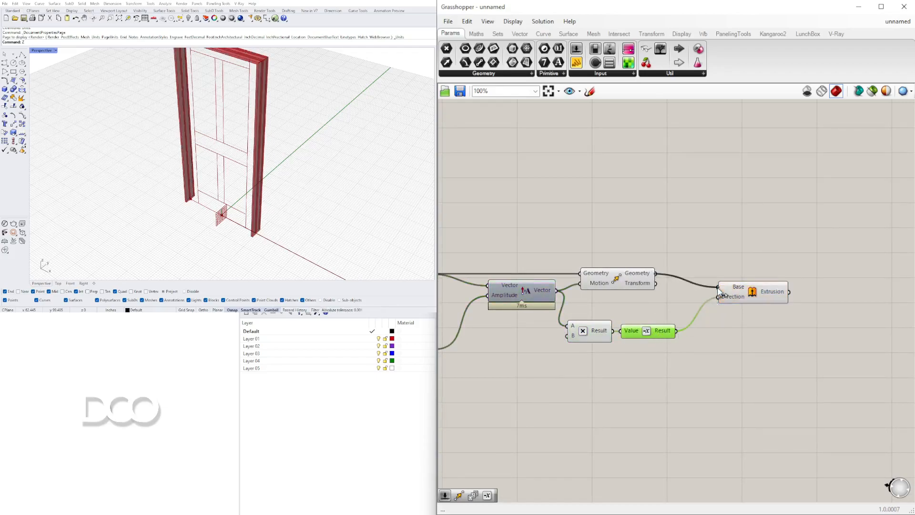
left_click(713, 366)
left_click(616, 277)
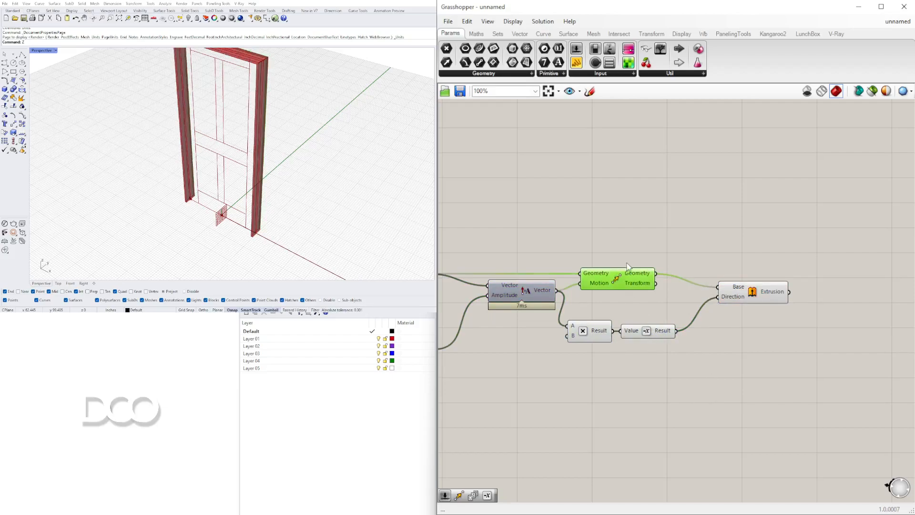
right_click_drag(551, 263, 682, 279)
left_click(531, 289)
Set the frame depth slider to 7.635
scroll(579, 342, "up", 6)
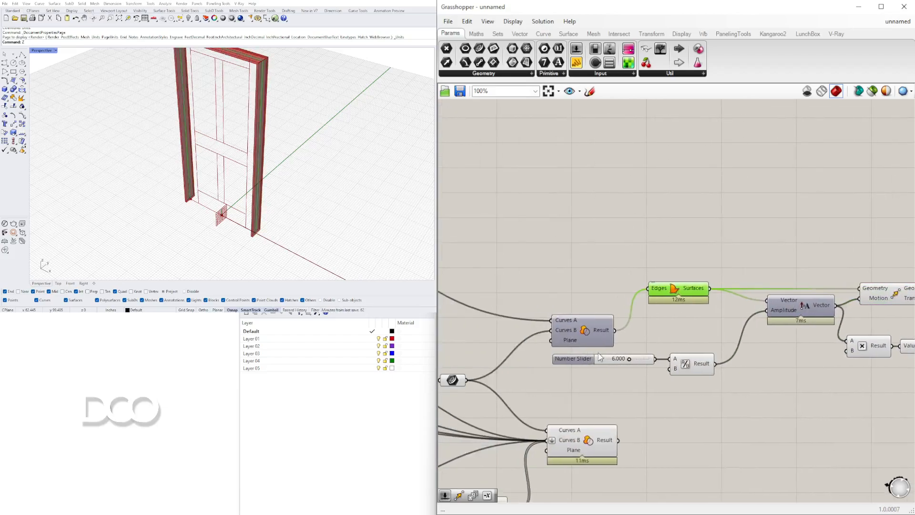
left_click_drag(674, 371, 700, 370)
scroll(699, 370, "down", 6)
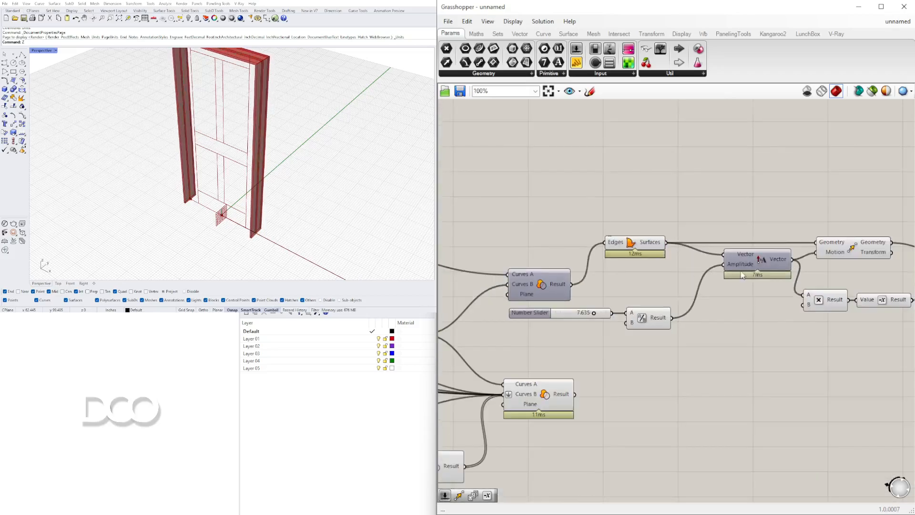
Turn off the preview of the frame's Boundary Surfaces, Amplitude and Move components
right_click_drag(848, 216, 767, 216)
left_click_drag(782, 214, 552, 287)
middle_click(605, 199)
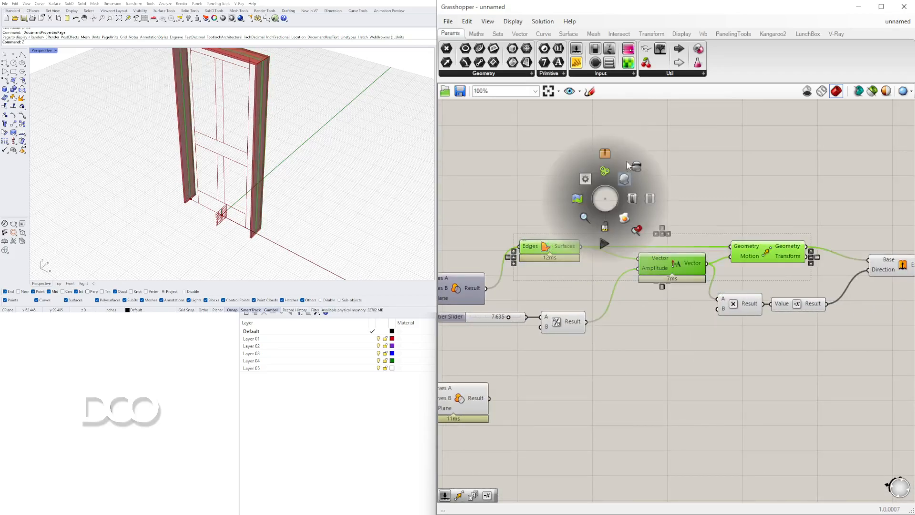
left_click(635, 167)
left_click(841, 166)
Shift the frame extrusion components, including the slider and Division, farther away from the frame's Region Difference
scroll(658, 251, "down", 3)
left_click_drag(811, 307, 718, 259)
left_click(753, 243)
scroll(773, 265, "up", 3)
left_click_drag(661, 260, 694, 261)
left_click(807, 218)
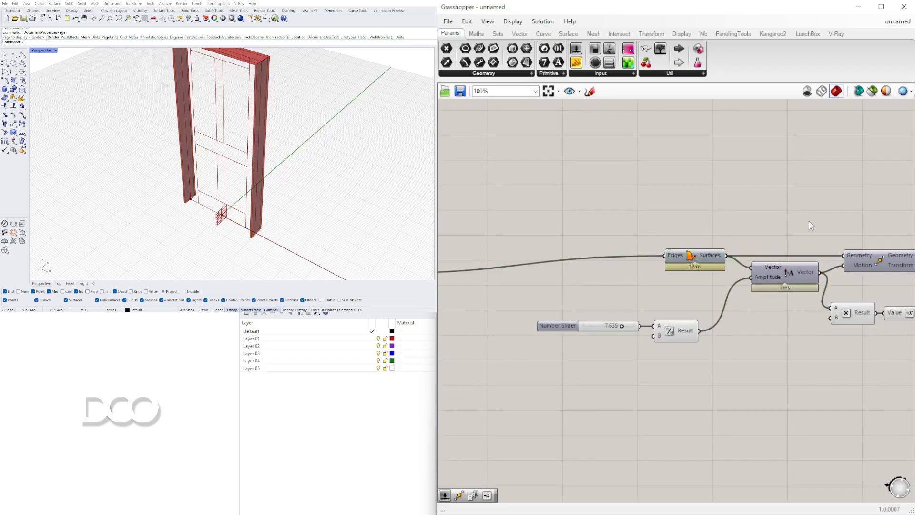
Rearrange the frame extrusion components into a compact chain, with the depth slider and Division close to Boundary Surfaces
right_click_drag(808, 218, 780, 209)
left_click_drag(691, 343, 577, 306)
mouse_move(649, 322)
left_mouse_down()
mouse_move(679, 291)
mouse_move(675, 278)
left_mouse_up()
left_click(831, 327)
right_click_drag(833, 327, 645, 334)
mouse_move(736, 337)
left_mouse_down()
mouse_move(640, 304)
mouse_move(640, 290)
left_mouse_up()
left_click(652, 307)
left_click_drag(791, 277, 789, 274)
scroll(787, 293, "down", 3)
right_click_drag(754, 312, 796, 306)
scroll(668, 292, "up", 2)
left_click_drag(532, 286, 516, 289)
scroll(514, 291, "down", 3)
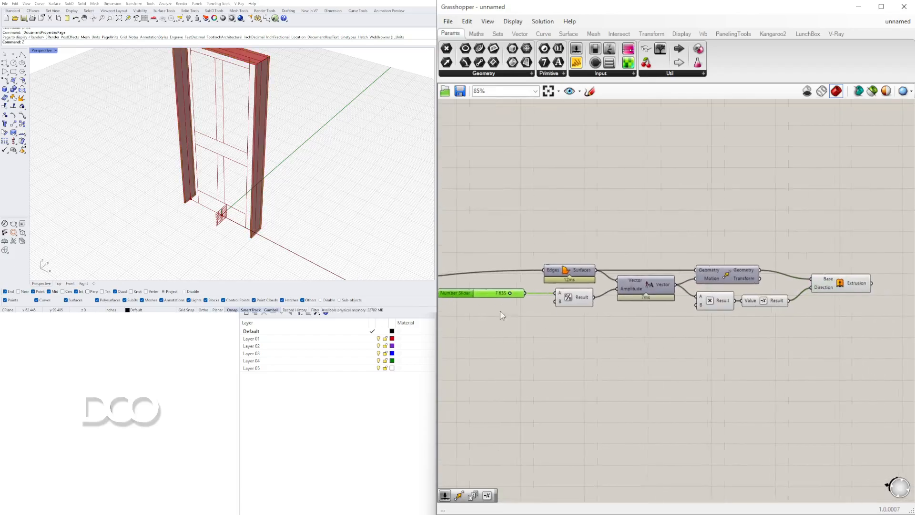
Group the frame extrusion components from Boundary Surfaces and Division through Extrude, leaving the slider outside the group
left_click_drag(868, 360, 559, 271)
scroll(539, 274, "up", 3)
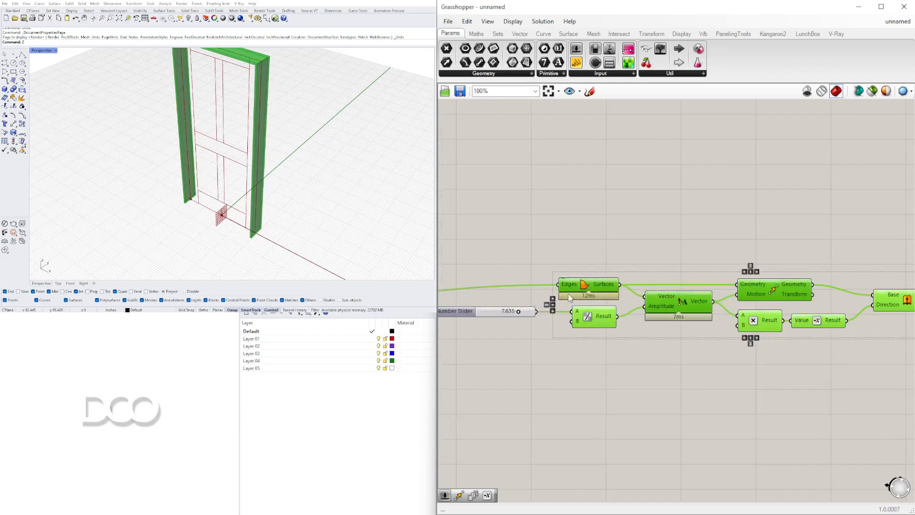
right_click_drag(507, 316, 643, 324)
scroll(643, 323, "down", 2)
right_click_drag(765, 380, 705, 349)
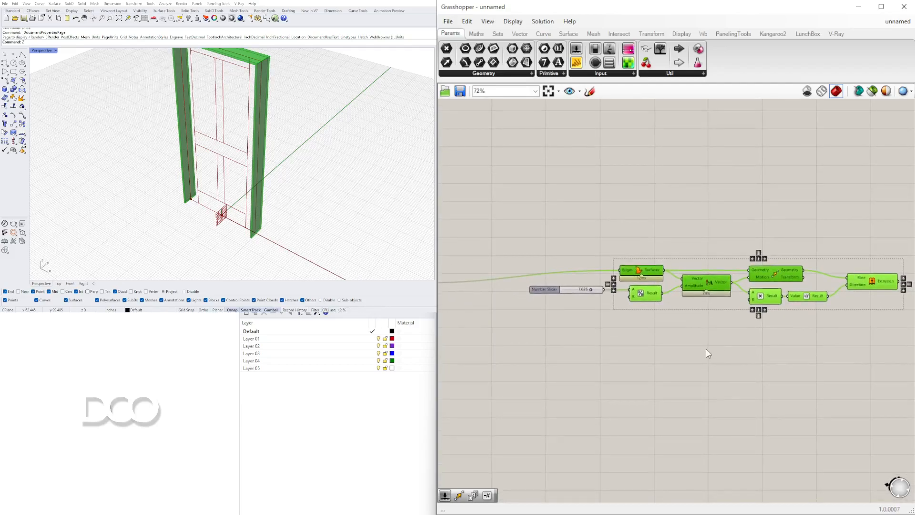
key("ctrl+g")
left_click(705, 233)
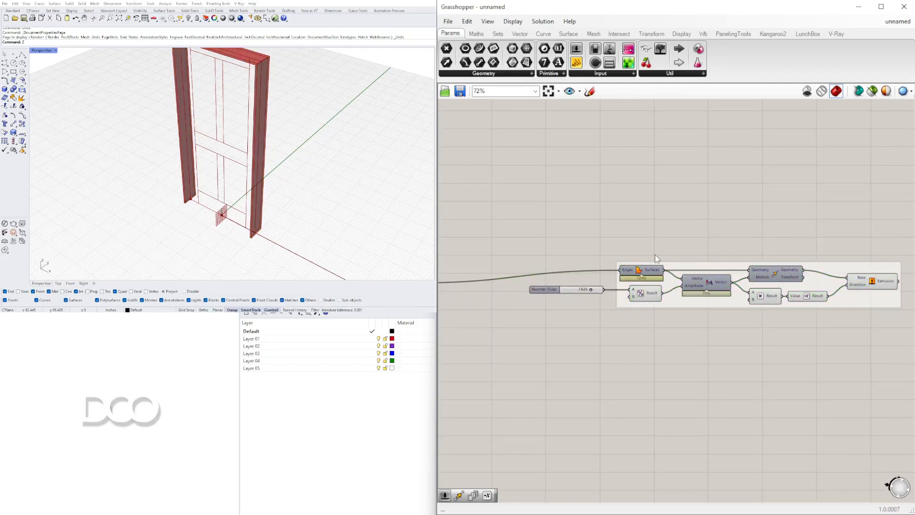
Rename the frame depth slider as FRAME THICKNESS
scroll(539, 293, "up", 3)
left_click(543, 287)
right_click(538, 287)
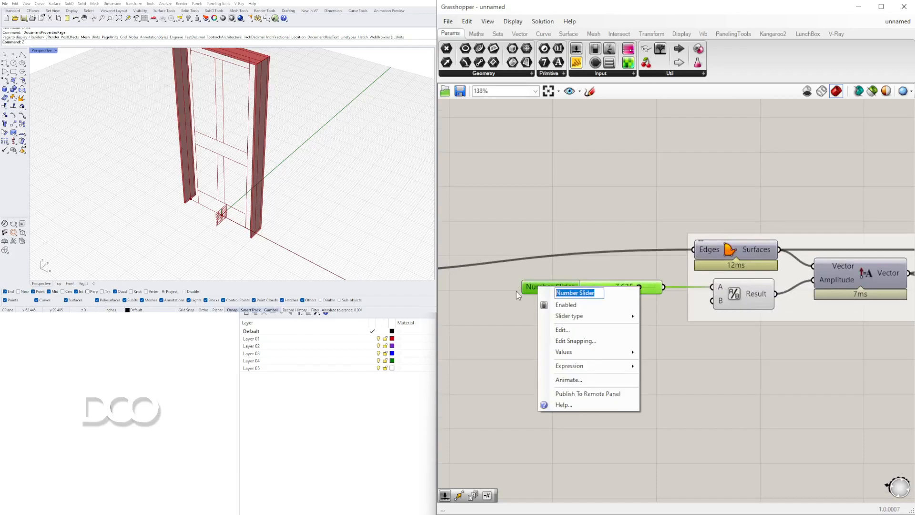
type("FRAME THICKNESS")
key("Return")
Move the frame extrusion group together with the FRAME THICKNESS slider to line up with the frame's Region Difference
scroll(572, 232, "down", 7)
left_click_drag(786, 320, 555, 223)
scroll(614, 257, "up", 4)
right_click_drag(617, 255, 707, 250)
right_click_drag(651, 219, 723, 243)
scroll(696, 241, "down", 2)
right_click_drag(667, 252, 682, 263)
scroll(794, 248, "up", 4)
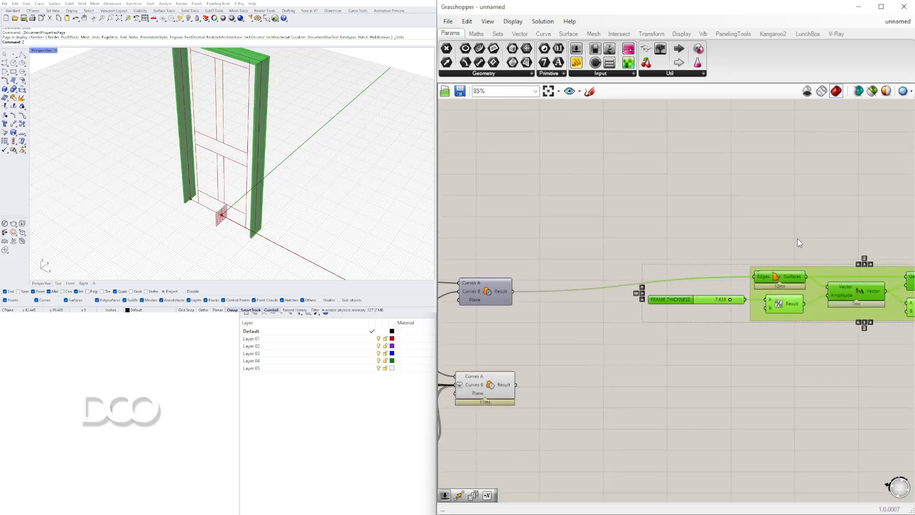
left_click(798, 239)
Examine which components produce the panels and the two side stiles by highlighting the panel Region Difference, stile rectangle and Mirror
scroll(674, 267, "down", 3)
right_click_drag(590, 286, 753, 294)
left_click(730, 348)
right_click_drag(732, 353, 729, 339)
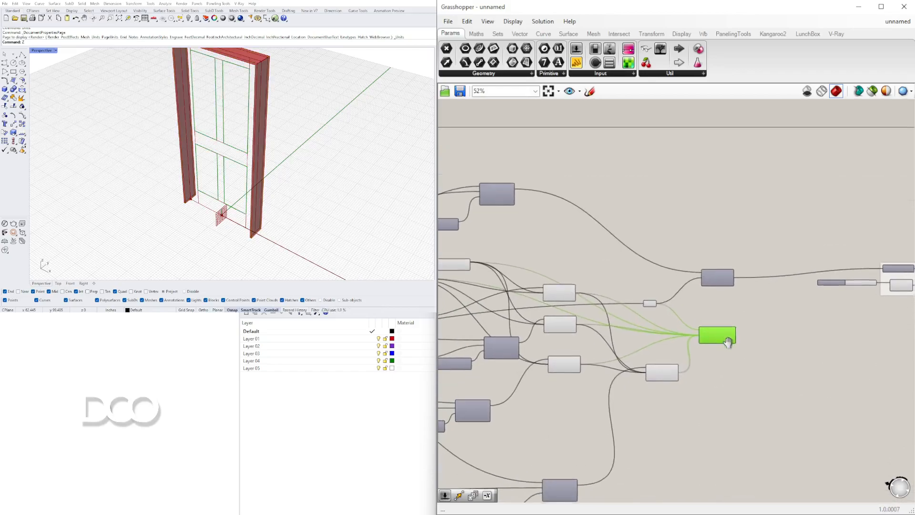
right_click_drag(279, 182, 236, 155)
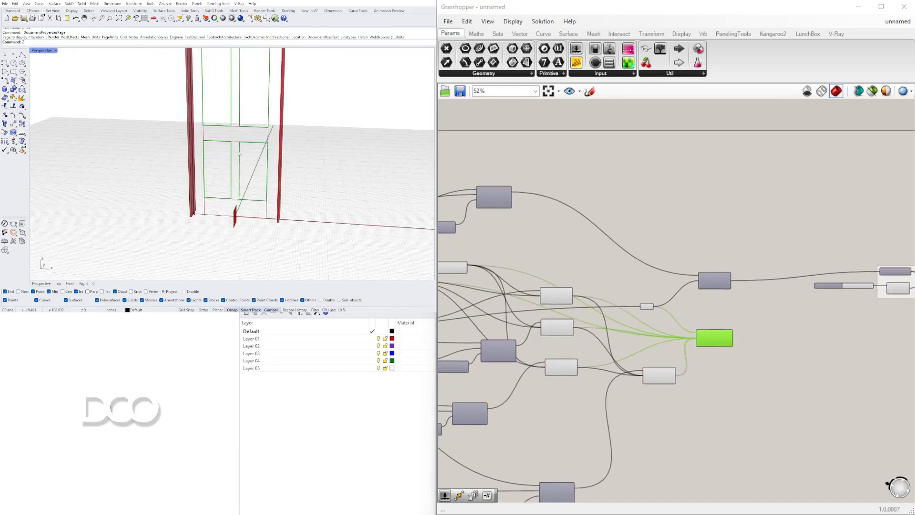
right_click_drag(626, 253, 644, 247)
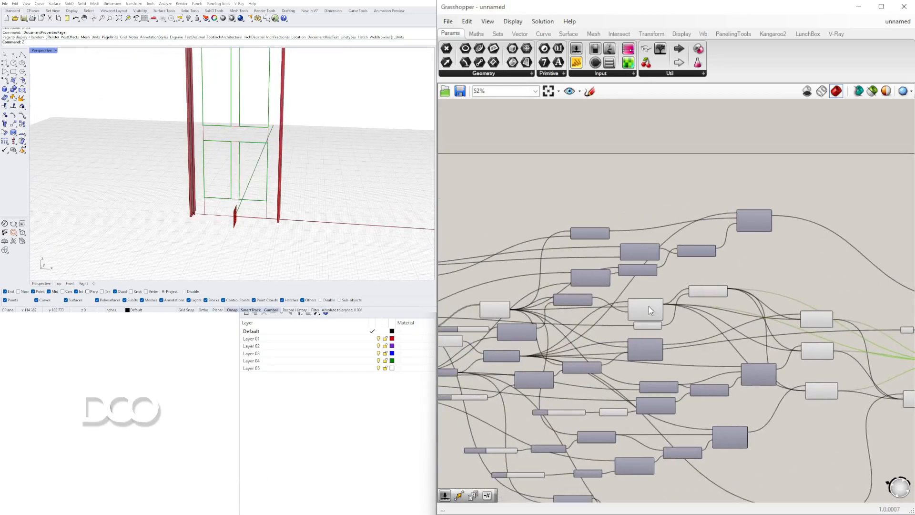
left_click(647, 304)
scroll(705, 302, "up", 3)
left_click(714, 284, "shift")
scroll(713, 286, "down", 3)
right_click_drag(706, 327, 441, 321)
scroll(624, 287, "up", 4)
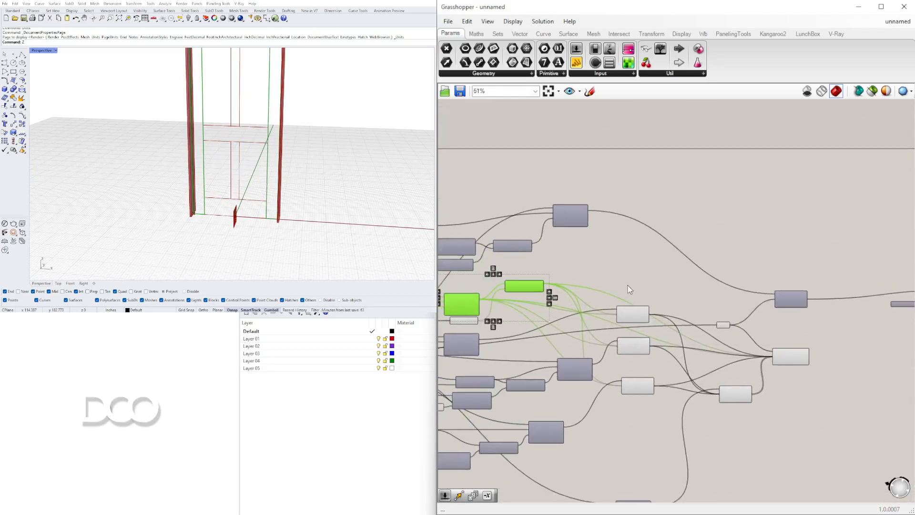
Add a Curve parameter in the empty canvas area above the Region Difference components
double_click(647, 263)
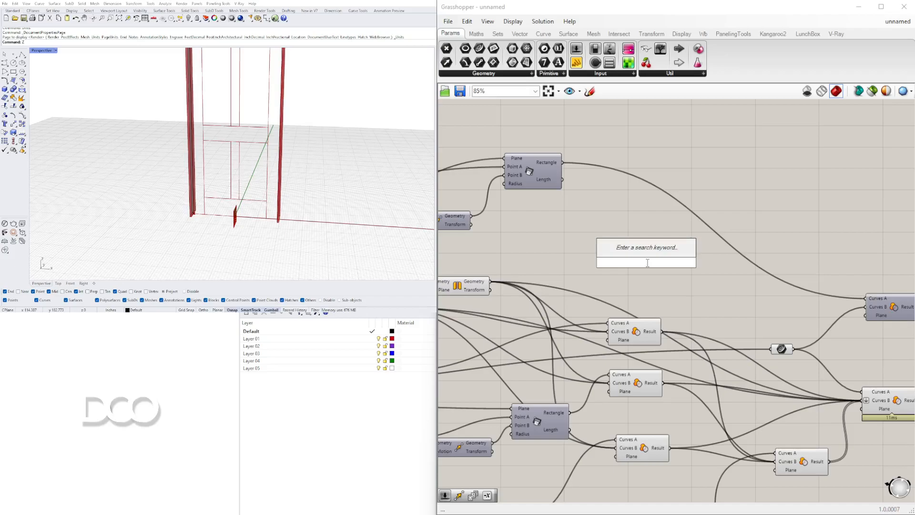
double_click(608, 247)
type("cur")
left_click(614, 209)
left_click_drag(604, 251, 782, 217)
scroll(588, 292, "down", 1)
right_click_drag(588, 292, 686, 288)
Connect the side stile's Rectangle and its mirrored Geometry to the new Curve parameter as combined inputs
left_click(501, 313)
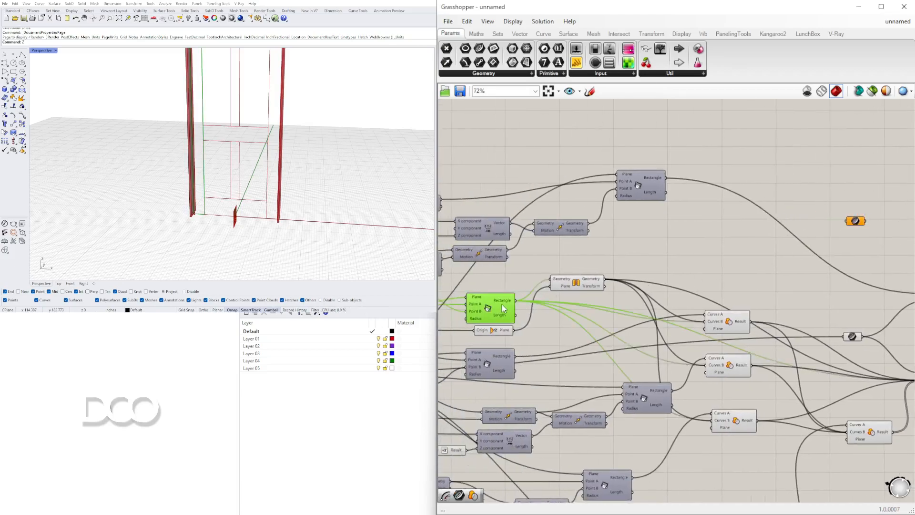
left_click_drag(518, 307, 848, 224)
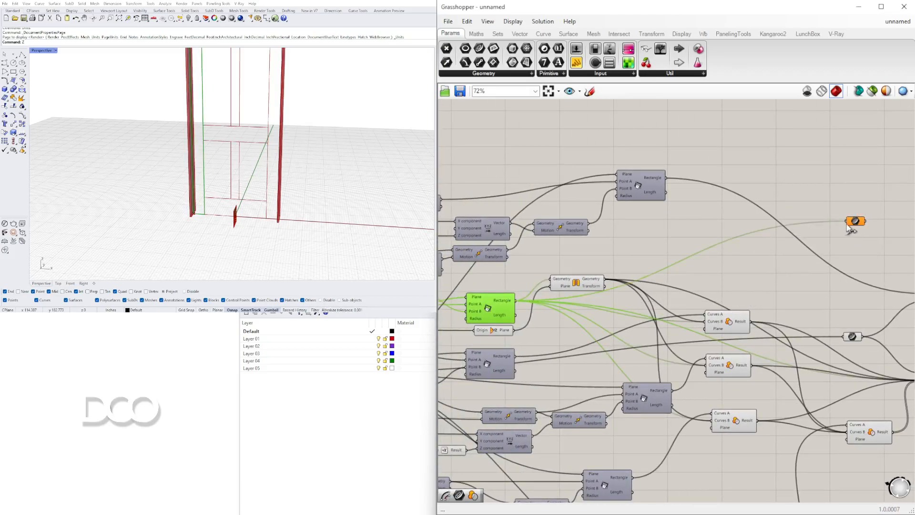
left_click_drag(608, 284, 848, 224, "shift")
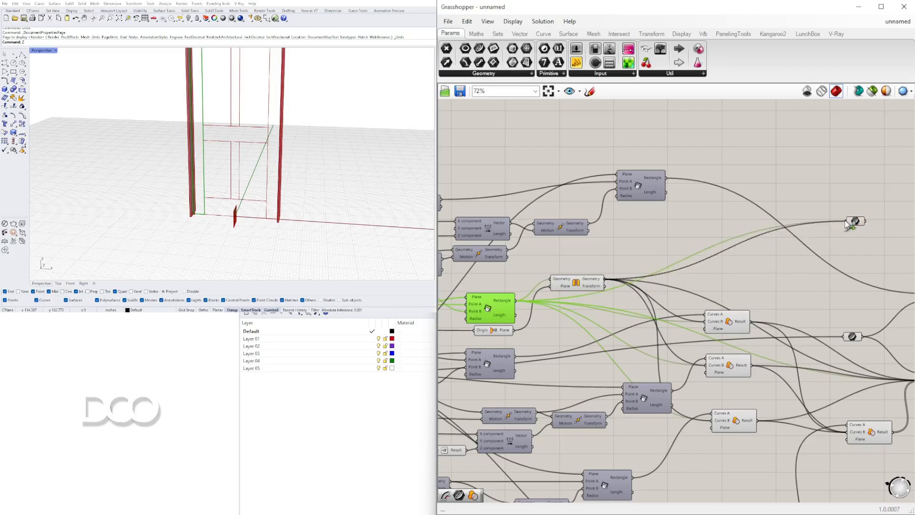
left_click(856, 222)
right_click_drag(820, 256, 746, 301)
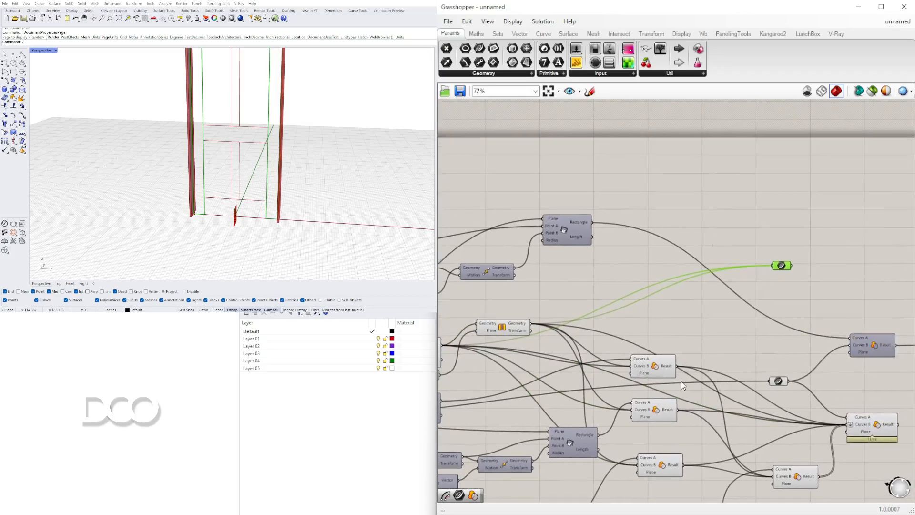
Add the three rail Region Difference results to the Curve parameter and reposition it near the frame's Region Difference
left_click(663, 367)
left_click_drag(719, 349, 776, 269)
left_click(657, 410)
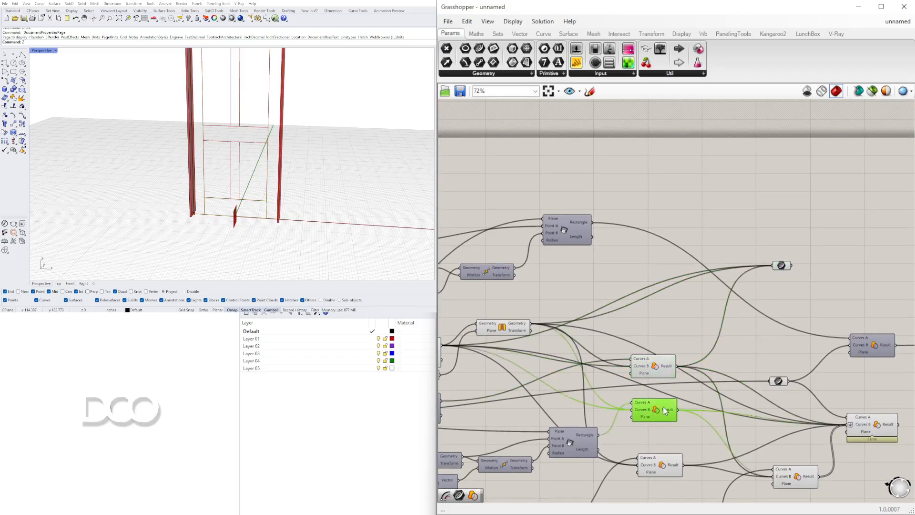
scroll(252, 184, "down", 4)
left_click_drag(678, 411, 780, 282, "shift")
left_click(667, 469)
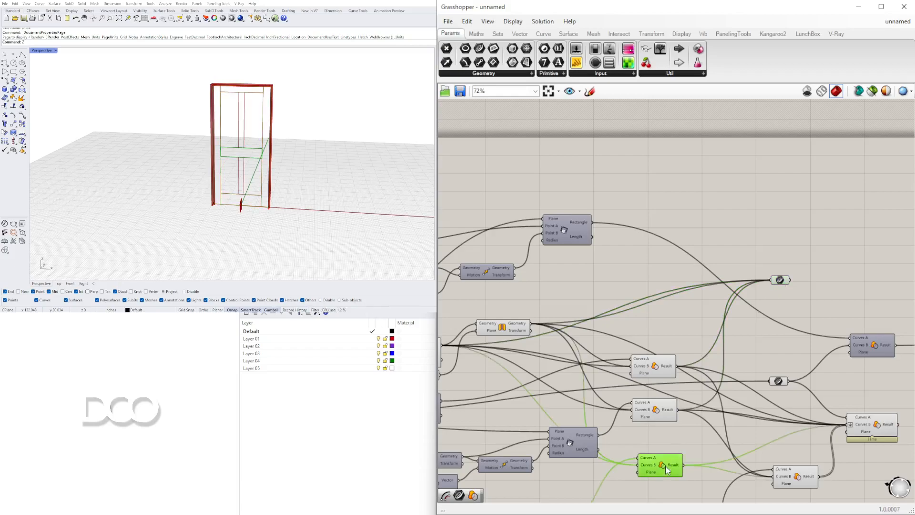
left_click_drag(686, 466, 856, 323, "shift")
right_click_drag(849, 326, 756, 306)
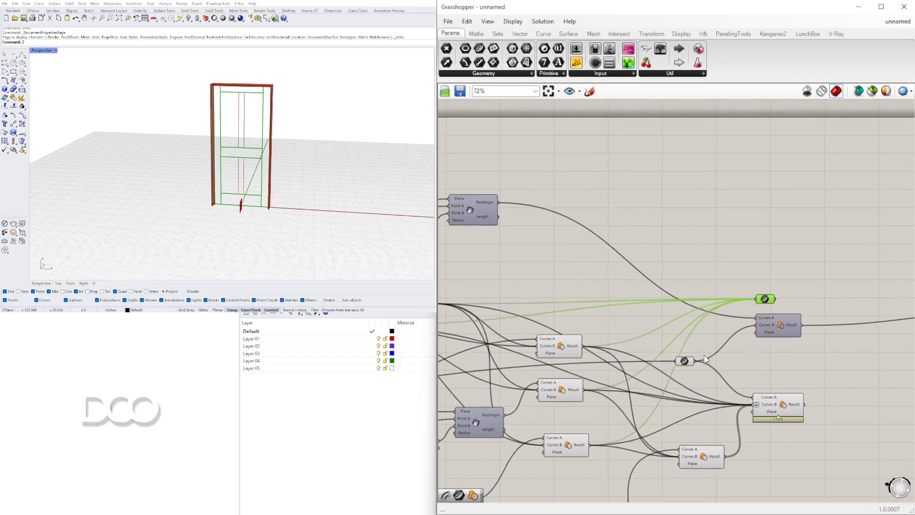
scroll(702, 356, "up", 2)
right_click_drag(715, 395, 643, 326)
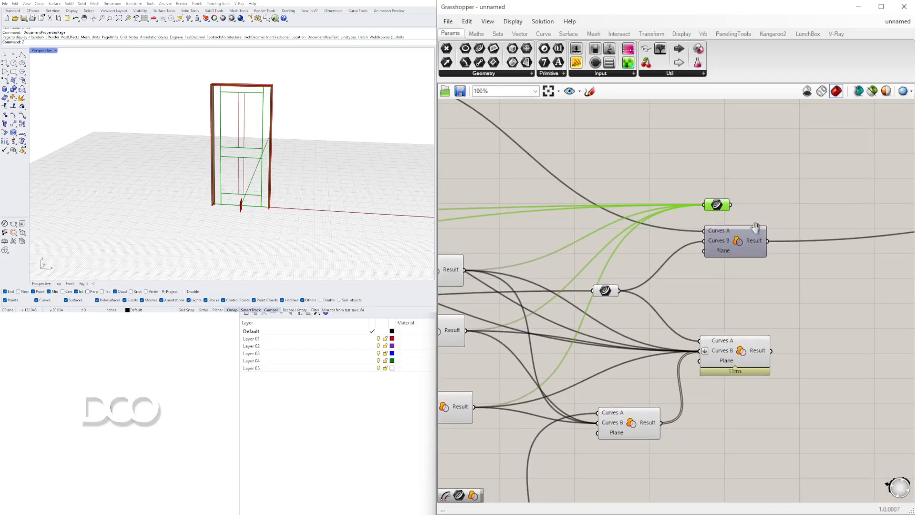
right_click_drag(758, 228, 653, 257)
left_click_drag(659, 356, 746, 241)
left_click(644, 377)
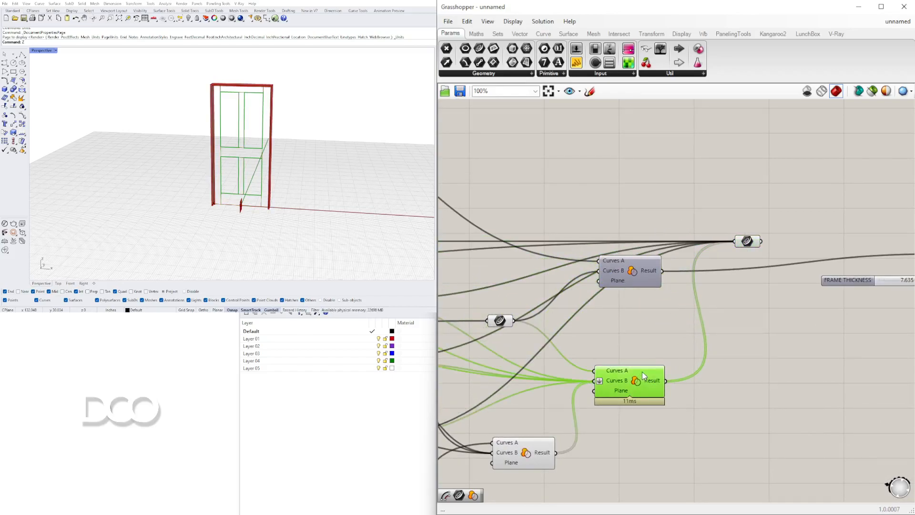
left_click_drag(665, 380, 736, 241, "ctrl")
Add the centre stile's Region Difference result to the Curve parameter and place the parameter below the FRAME THICKNESS slider
left_click(526, 455)
left_click_drag(571, 430, 792, 217, "shift")
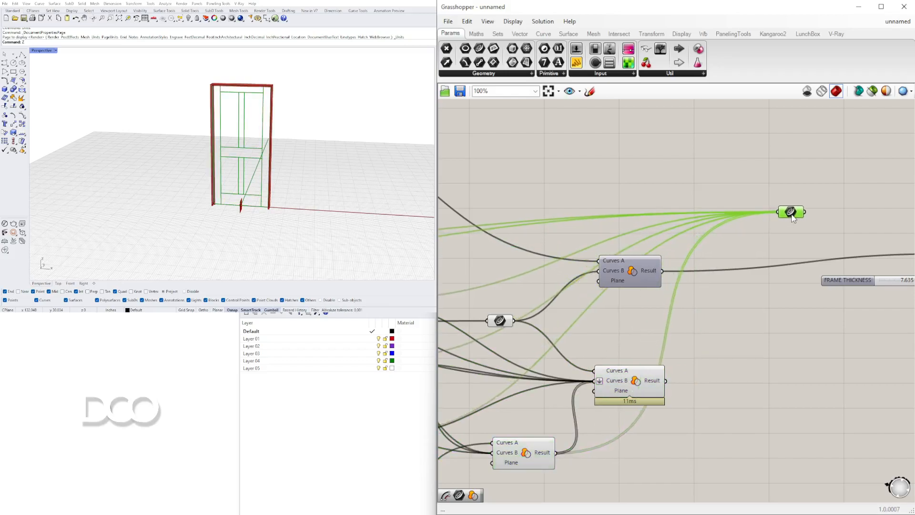
scroll(791, 214, "down", 3)
left_click_drag(575, 230, 609, 305)
Duplicate the frame extrusion components and slider below the originals, and connect the Curve parameter to the copied Boundary Surfaces' Edges
left_click(739, 342)
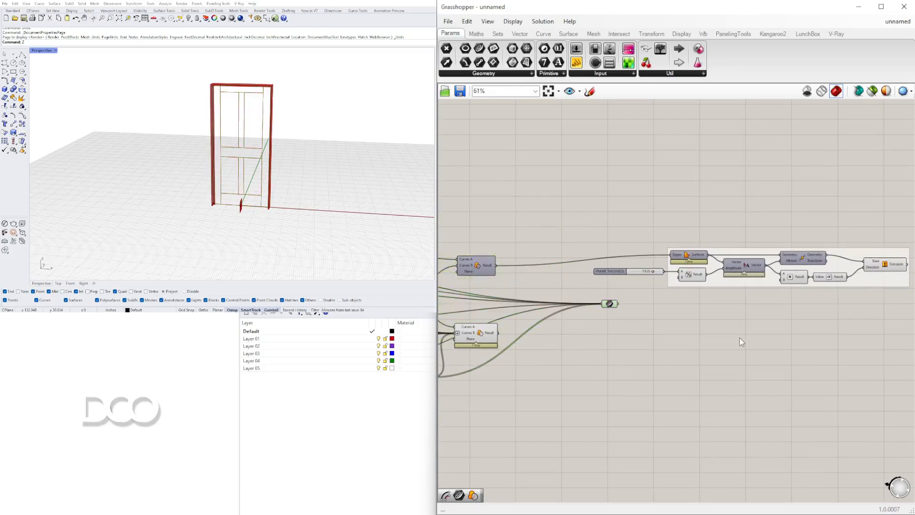
scroll(738, 339, "down", 2)
right_click_drag(864, 343, 824, 344)
left_click_drag(824, 344, 620, 260)
scroll(657, 281, "up", 4)
left_click_drag(679, 282, 680, 378, "alt")
left_click(567, 346)
left_click_drag(577, 345, 640, 361)
Rename the duplicated thickness slider as RAIL THICKNESS
scroll(549, 404, "up", 4)
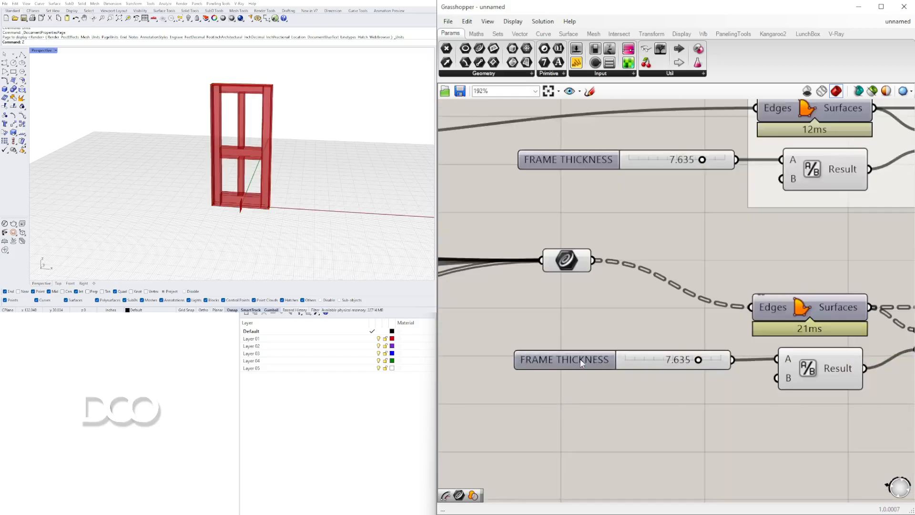
right_click(582, 366)
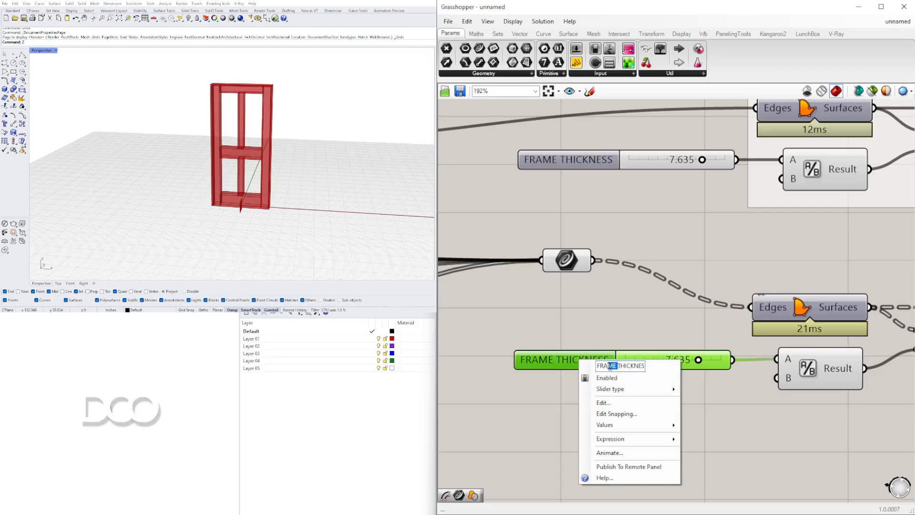
type("RAIL")
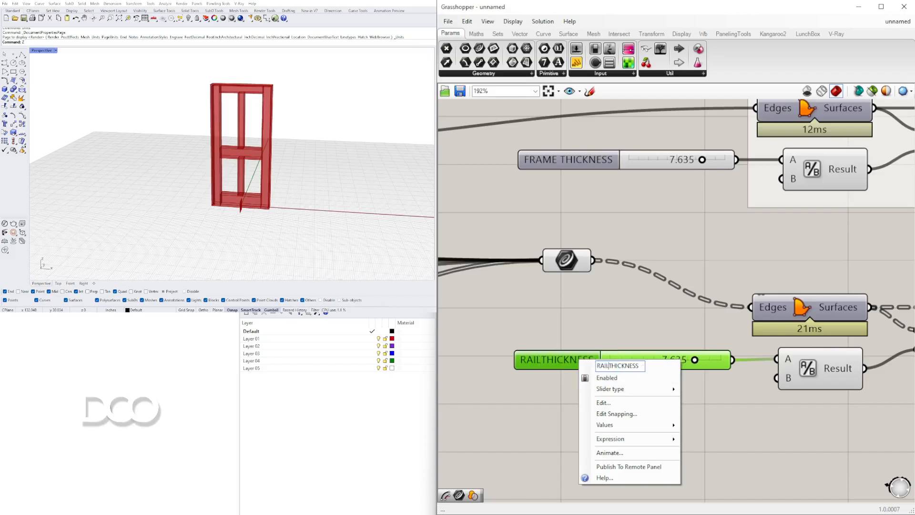
left_click(670, 239)
scroll(670, 352, "up", 2)
Set the RAIL THICKNESS slider to 2 and view the resulting rails and stiles
double_click(667, 355)
type("2")
key("Return")
scroll(221, 168, "up", 5)
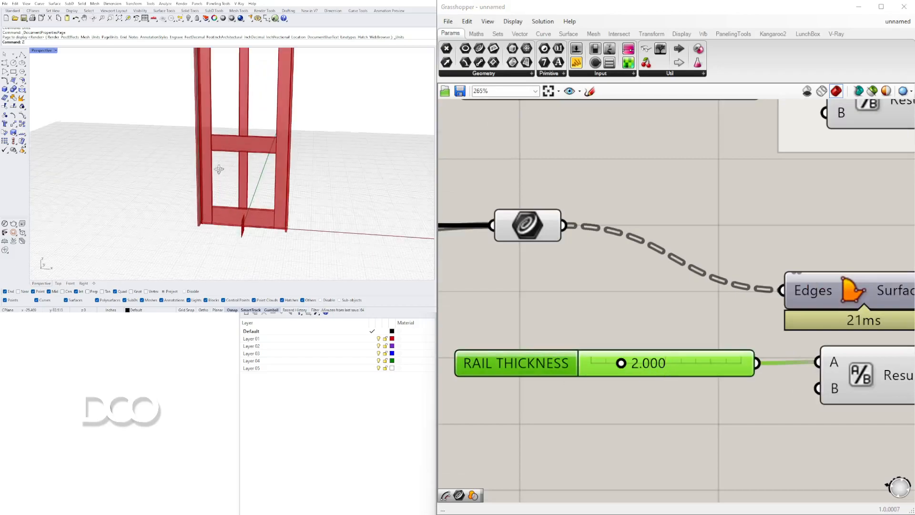
right_click_drag(238, 152, 229, 170, "shift")
left_click(716, 158)
Duplicate the rail extrusion components and their RAIL THICKNESS slider below the rail chain
scroll(716, 159, "down", 6)
right_click_drag(835, 204, 552, 285)
scroll(552, 285, "down", 2)
right_click_drag(755, 291, 751, 292)
left_click(764, 286)
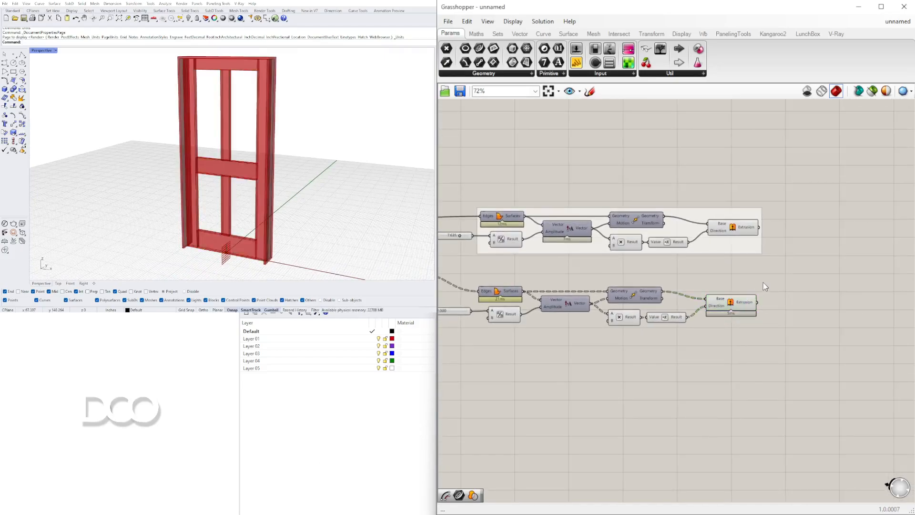
scroll(729, 288, "down", 1)
right_click_drag(680, 284, 814, 244)
right_click_drag(850, 310, 833, 284)
left_click_drag(910, 315, 603, 205)
left_click_drag(649, 223, 646, 278, "alt")
Replace the input of the lowest Boundary Surfaces' Edges with the panel Region Difference result
left_click(567, 344)
right_click_drag(566, 344, 762, 349)
left_click(633, 246)
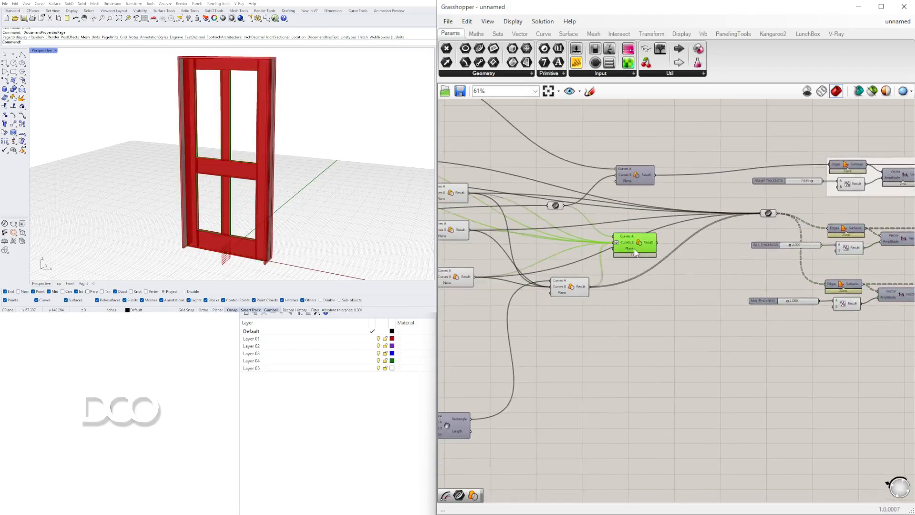
left_click_drag(655, 241, 826, 284)
Set the panel extrusion's thickness slider to 1.5
scroll(819, 291, "up", 3)
left_click(777, 275)
double_click(778, 283)
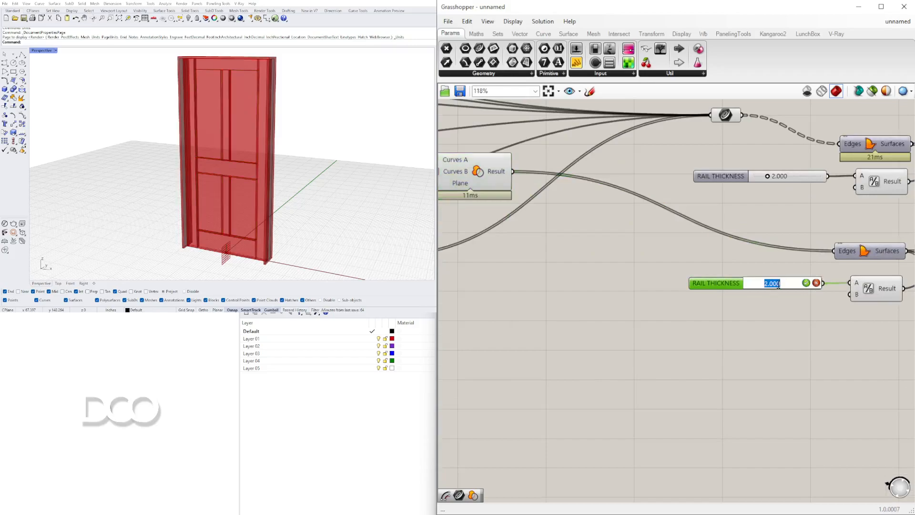
type("1.5")
key("Return")
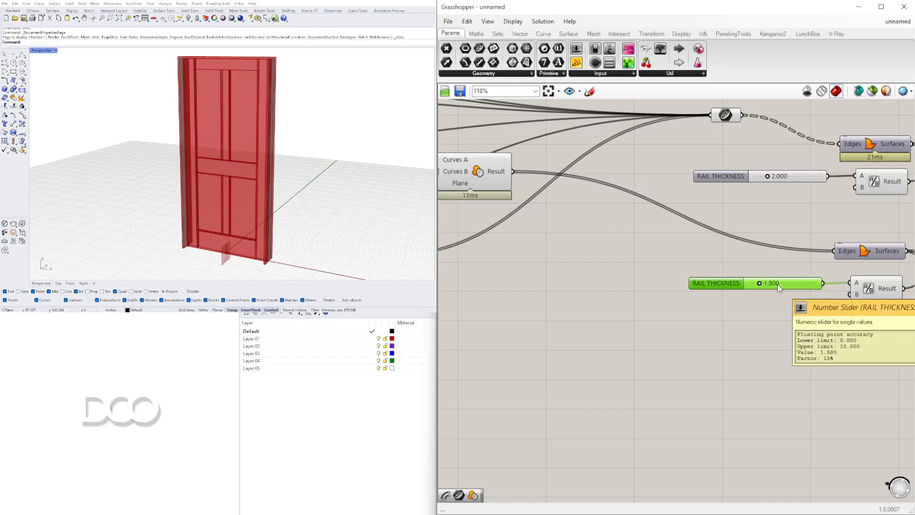
Highlight the frame, rail and panel Extrude components and examine the complete door from several angles
scroll(744, 267, "down", 4)
left_click_drag(787, 329, 737, 217)
left_click(753, 173, "shift")
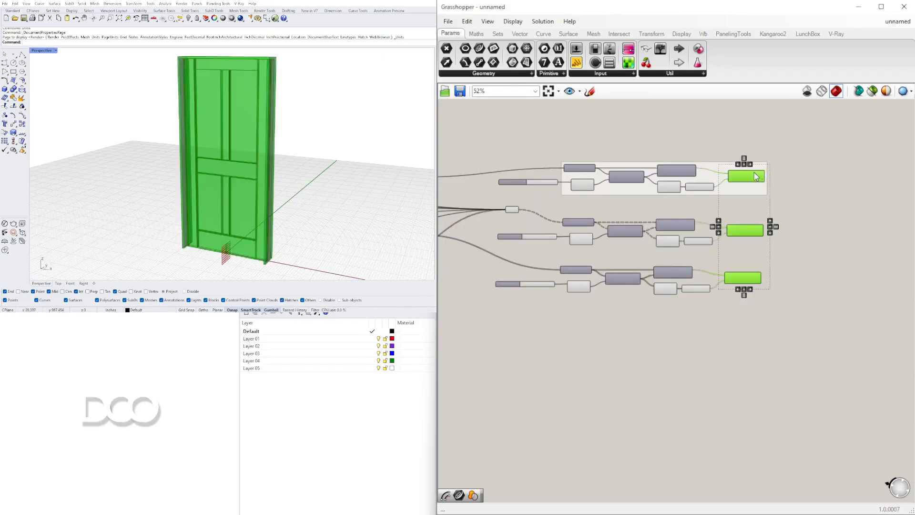
right_click_drag(228, 134, 255, 96)
scroll(237, 173, "up", 5)
scroll(213, 156, "down", 8)
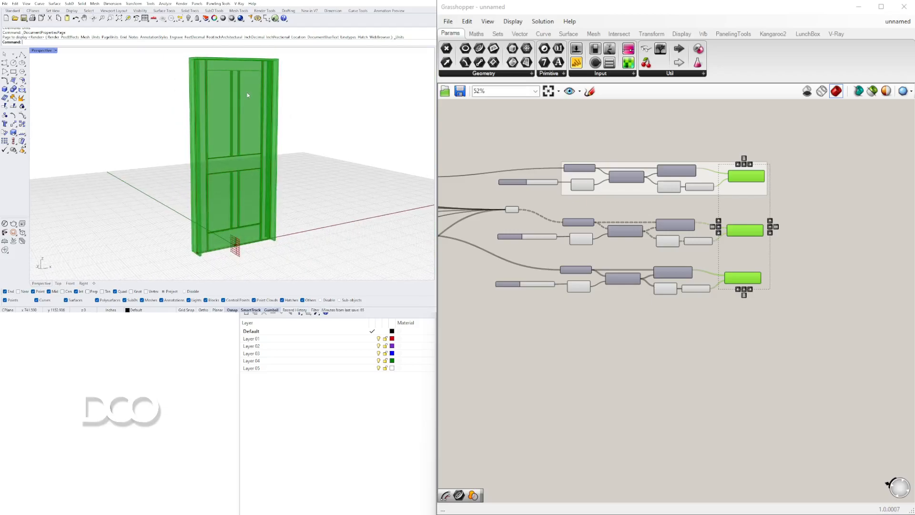
scroll(265, 65, "up", 5)
scroll(233, 59, "down", 5)
right_click_drag(233, 58, 313, 98)
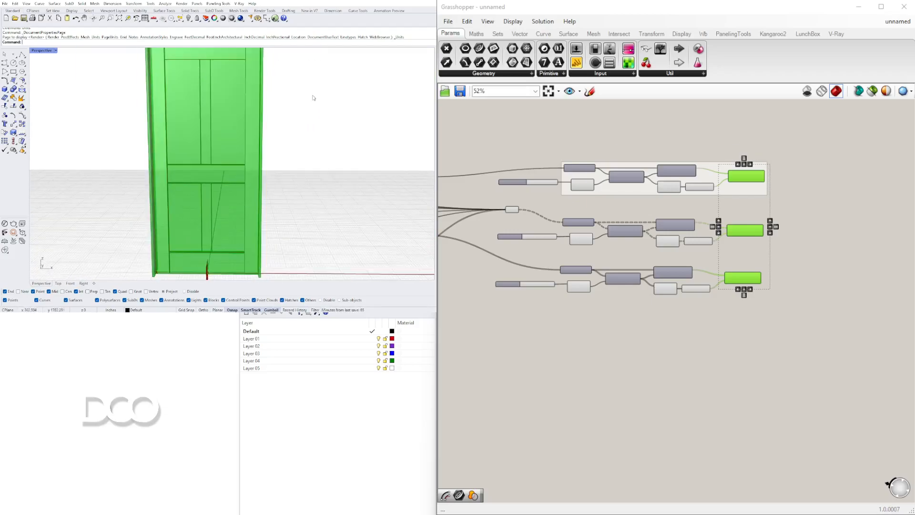
Deselect the Extrude components and examine up close how the panels meet the middle rail and centre stile
left_click(584, 405)
right_click_drag(295, 167, 207, 202)
scroll(170, 233, "up", 5)
scroll(169, 232, "down", 5)
right_click_drag(169, 233, 260, 185)
scroll(243, 185, "up", 8)
scroll(240, 185, "down", 4)
scroll(234, 170, "up", 6)
scroll(223, 179, "down", 2)
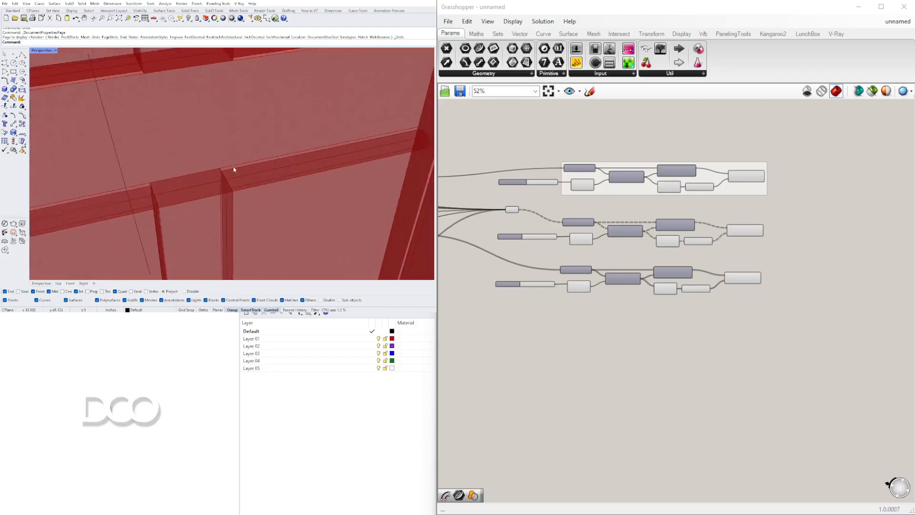
scroll(233, 174, "down", 6)
scroll(234, 178, "up", 5)
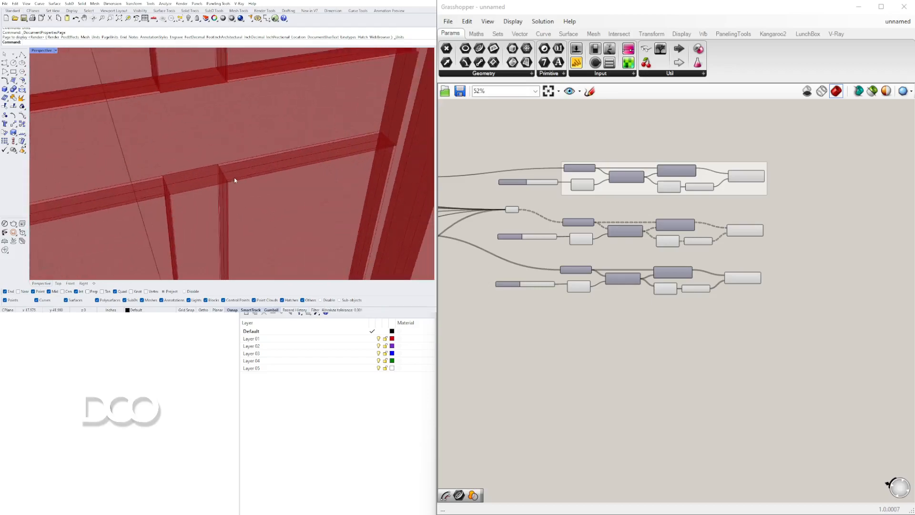
Examine the complete door from farther away and from several angles
scroll(249, 162, "down", 8)
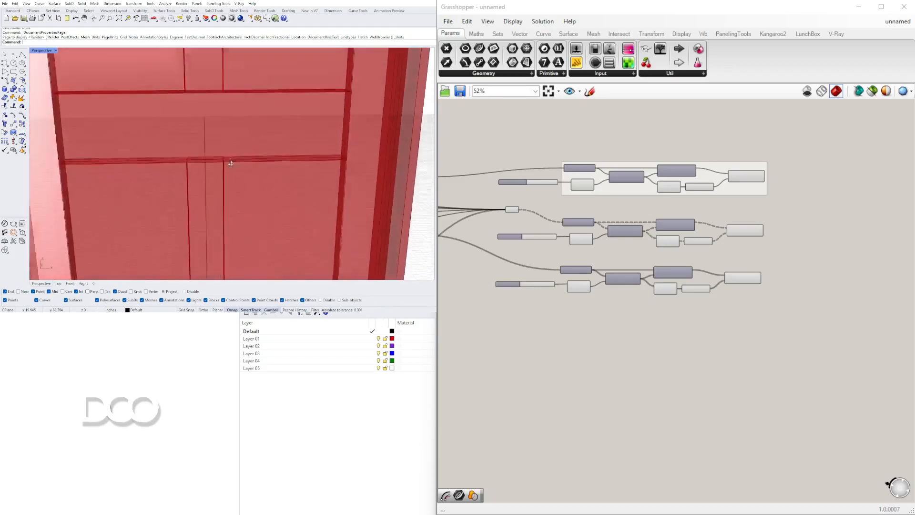
mouse_move(163, 124)
right_mouse_down()
mouse_move(204, 117)
mouse_move(207, 108)
mouse_move(175, 112)
mouse_move(212, 100)
mouse_move(175, 112)
right_mouse_up()
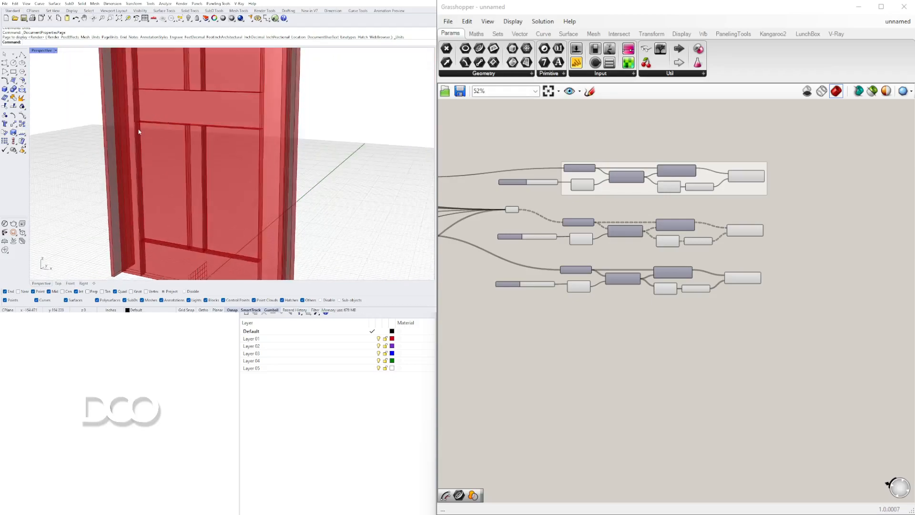
scroll(262, 175, "down", 5)
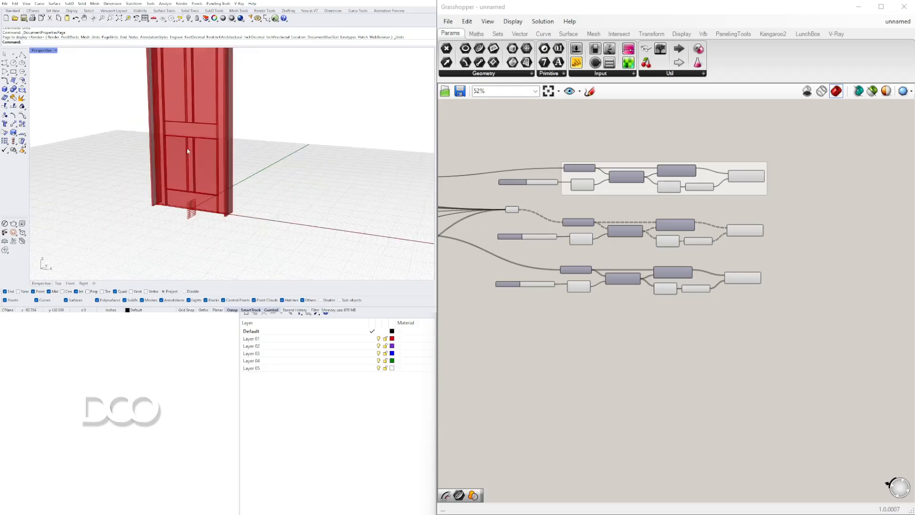
scroll(201, 126, "up", 5)
mouse_move(207, 151)
right_mouse_down()
mouse_move(229, 210)
mouse_move(220, 147)
right_mouse_up()
scroll(218, 186, "down", 4)
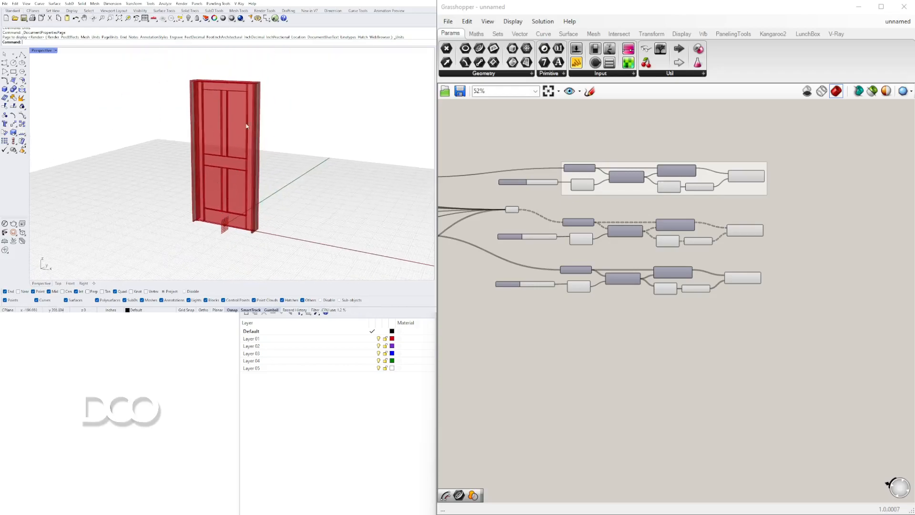
right_click_drag(296, 139, 222, 160)
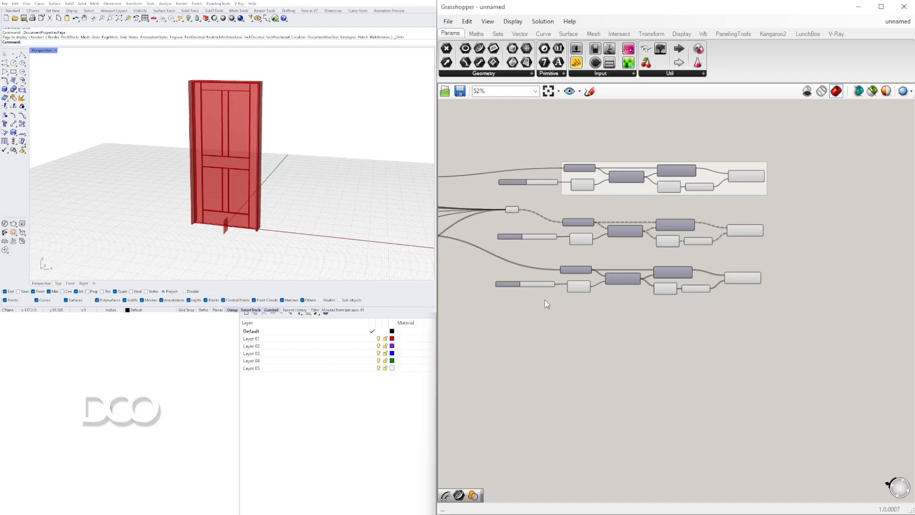
Rename the duplicate rail thickness slider feeding the panel extrusion to PANEL THICKNESS
scroll(544, 300, "up", 4)
scroll(595, 306, "up", 5)
scroll(566, 304, "down", 4)
right_click_drag(566, 307, 570, 325)
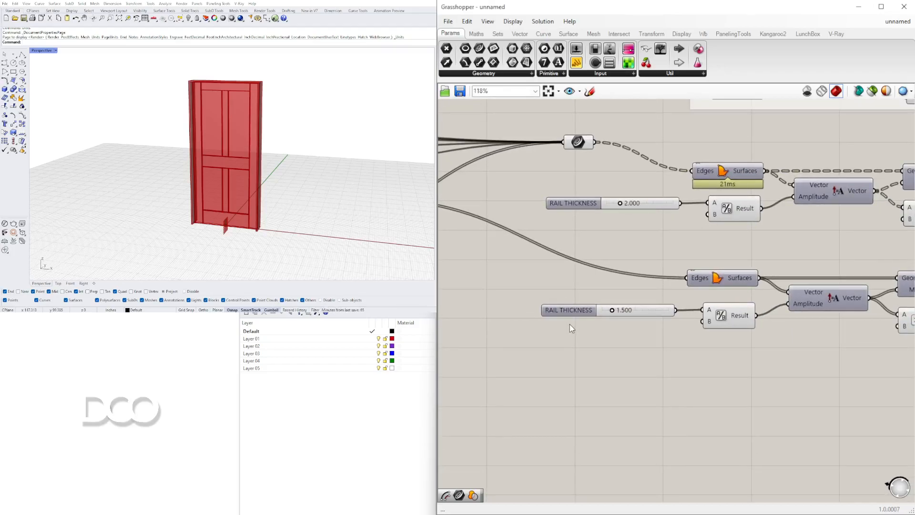
right_click(568, 314)
left_click_drag(602, 321, 580, 323)
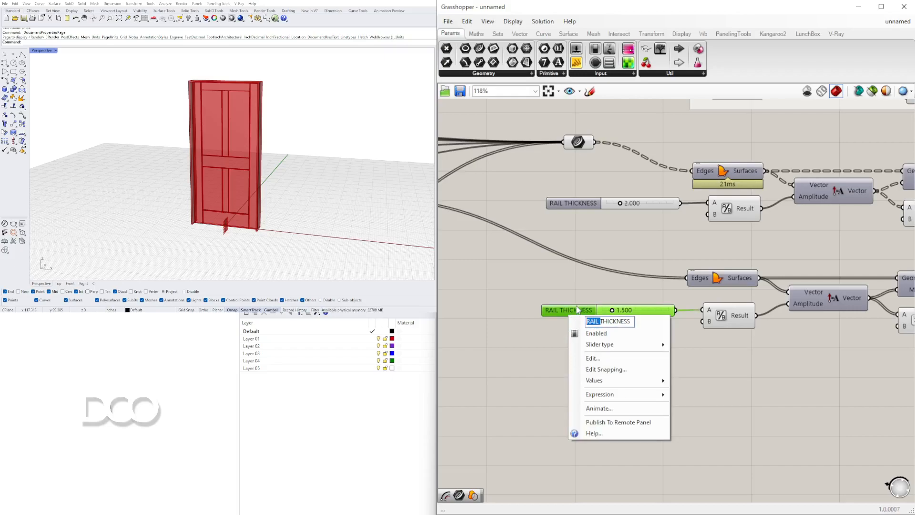
type("PANEL")
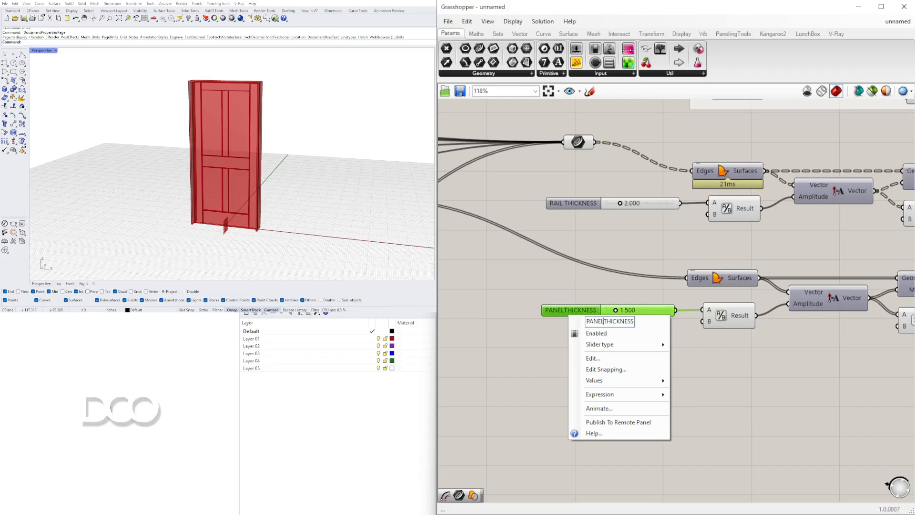
left_click(274, 480)
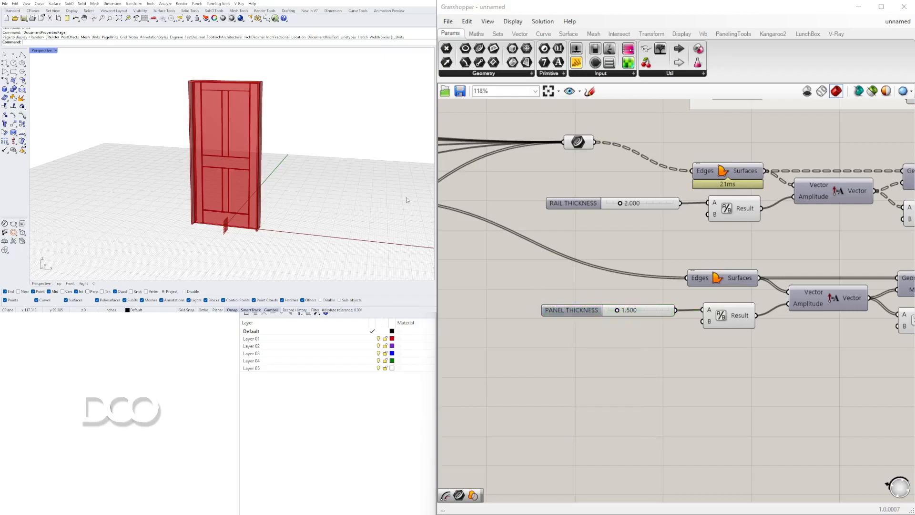
Hide the preview of the panel Extrude component and view the remaining frame and rails from the front
scroll(583, 314, "down", 4)
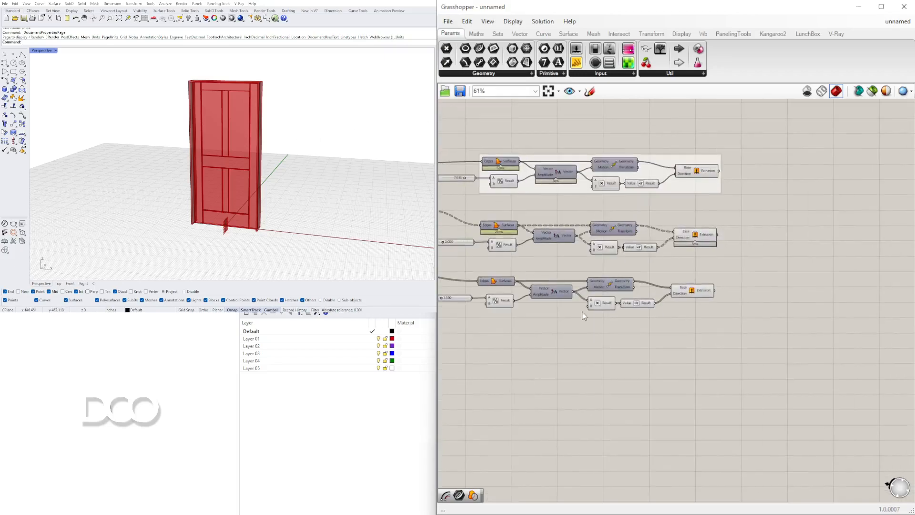
left_click(693, 298)
right_click(693, 299)
left_click(714, 307)
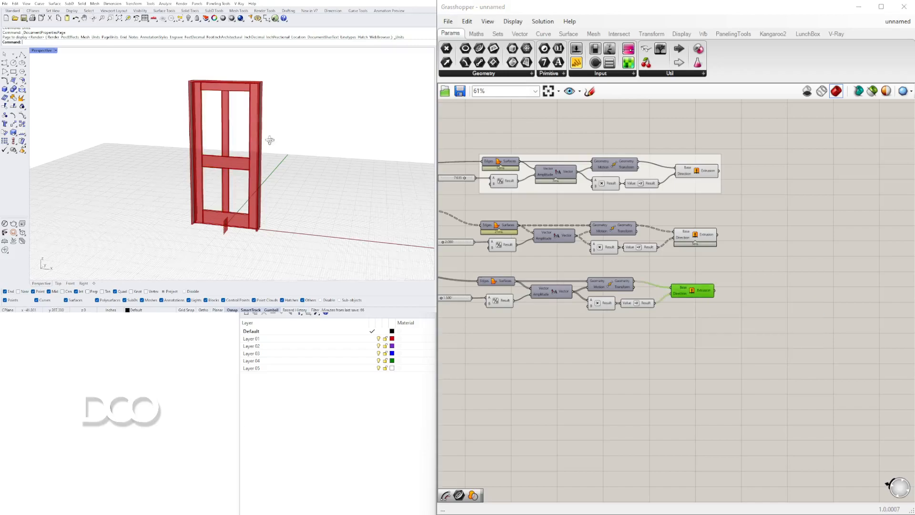
right_click_drag(268, 141, 291, 143)
Select the panel Region Difference component and examine its connections up close
right_click_drag(600, 323, 910, 307)
left_click(604, 224)
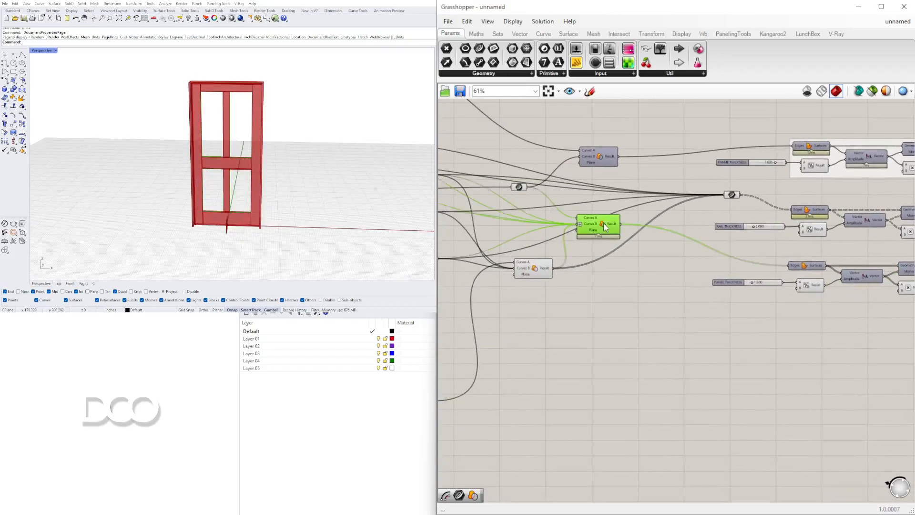
right_click_drag(611, 271, 579, 268)
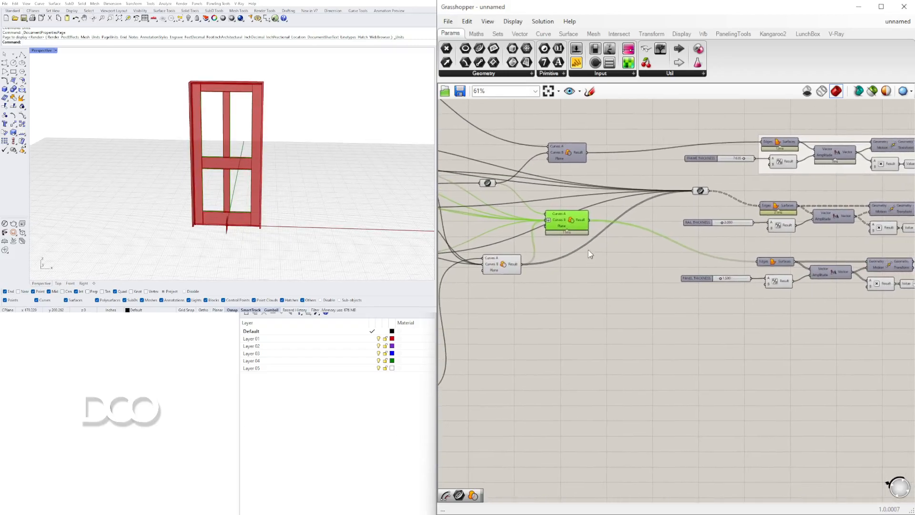
scroll(572, 235, "up", 3)
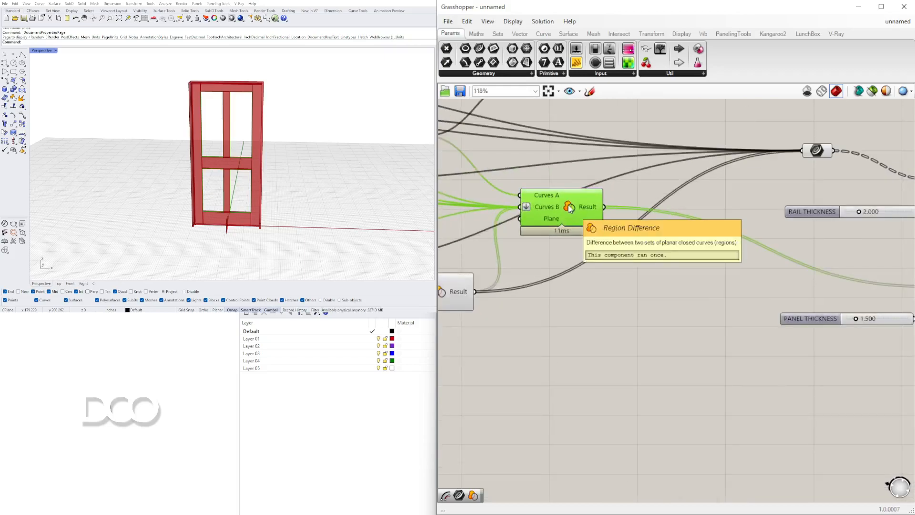
scroll(571, 208, "down", 3)
scroll(546, 171, "up", 2)
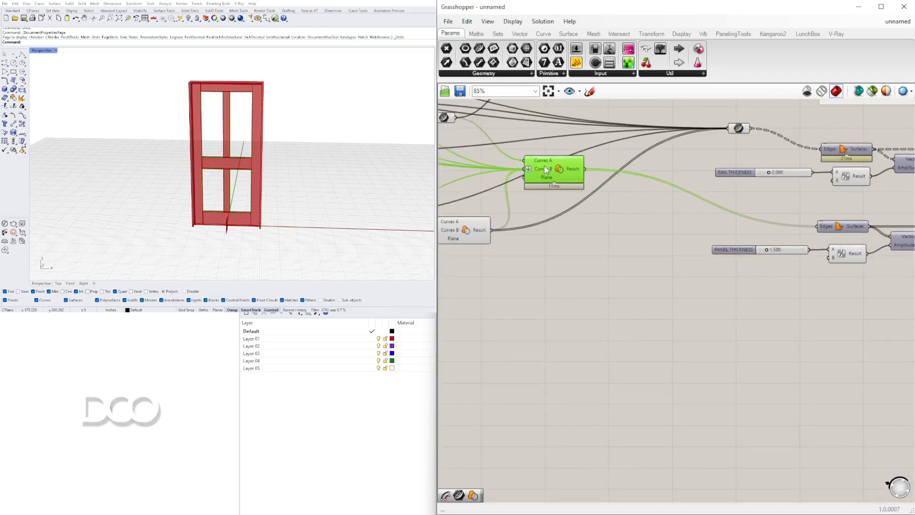
scroll(554, 176, "down", 3)
Turn off the previews of all components in the frame, rail and panel extrusion chains, including their Extrude components
left_click_drag(817, 321, 743, 295)
left_click_drag(686, 324, 504, 132)
middle_click(503, 132)
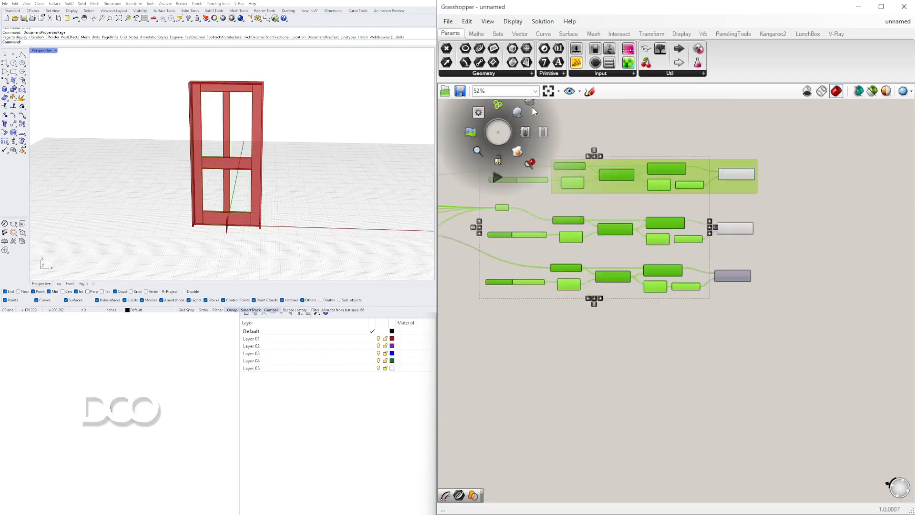
left_click(805, 236)
left_click_drag(809, 307, 714, 140)
middle_click(714, 139)
left_click(739, 111)
left_click(813, 227)
Select the upstream components of the door definition and turn off their previews
scroll(634, 232, "down", 1)
right_click_drag(634, 232, 802, 235)
scroll(803, 235, "down", 3)
scroll(681, 236, "up", 6)
left_click(655, 232)
mouse_move(661, 234)
scroll(729, 286, "down", 7)
left_click_drag(745, 380, 492, 207)
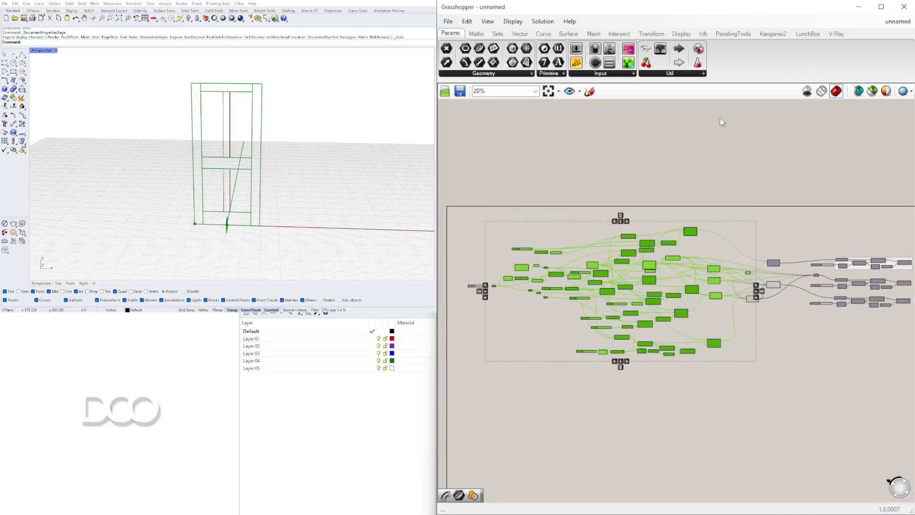
middle_click(648, 270)
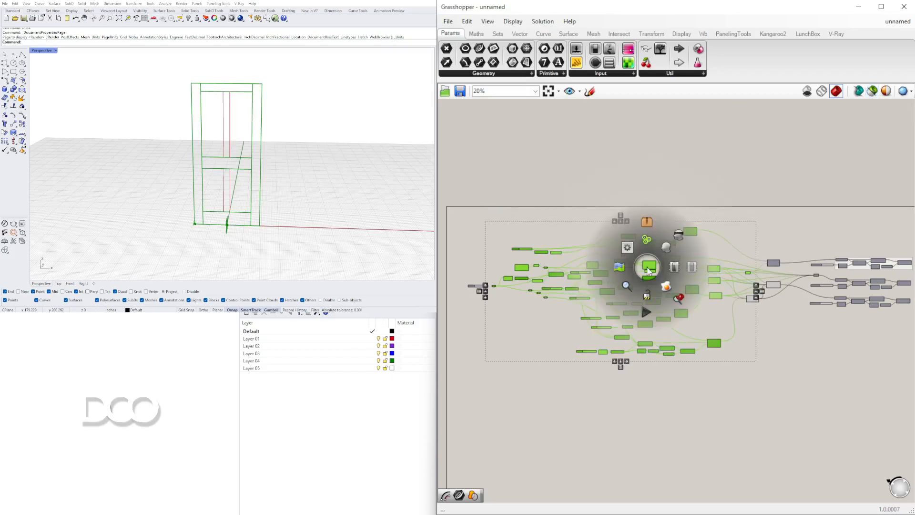
left_click(683, 237)
left_click(871, 92)
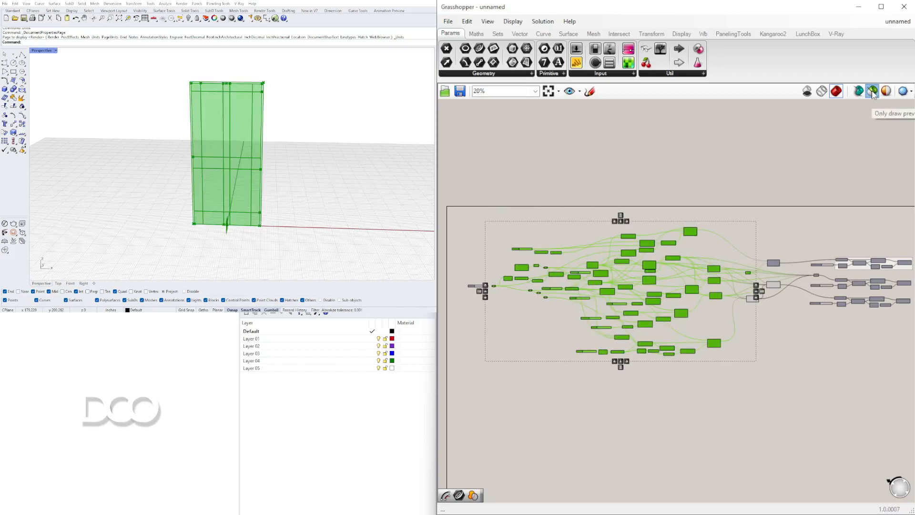
left_click(830, 179)
Turn off the preview of the centre stile Region Difference just below the panel Region Difference
scroll(775, 307, "up", 5)
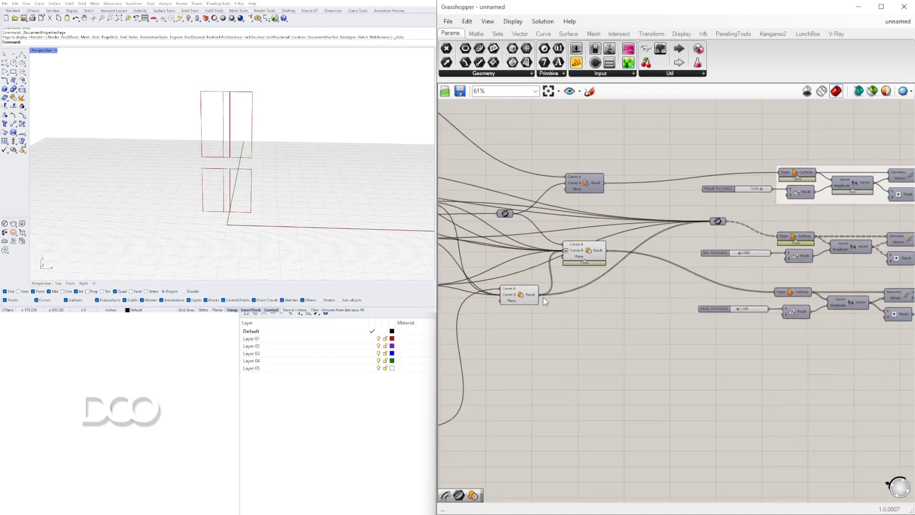
left_click(582, 252)
left_click(520, 294)
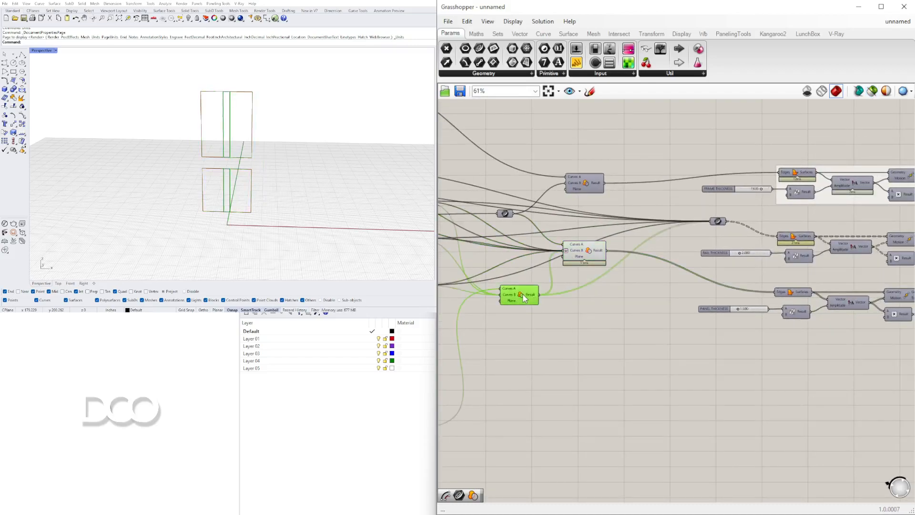
middle_click(523, 294)
left_click(554, 263)
left_click(556, 273)
Highlight the panel Region Difference and examine its four panel outlines up close
left_click(577, 245)
scroll(231, 165, "up", 7)
scroll(232, 164, "down", 3)
scroll(234, 161, "up", 4)
scroll(233, 162, "down", 6)
scroll(219, 179, "up", 5)
scroll(218, 179, "down", 5)
scroll(199, 187, "up", 6)
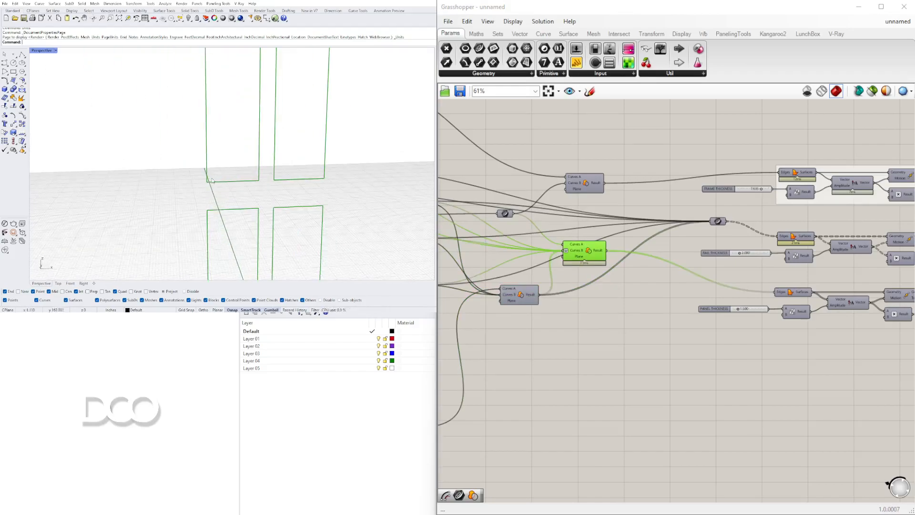
left_click(659, 378)
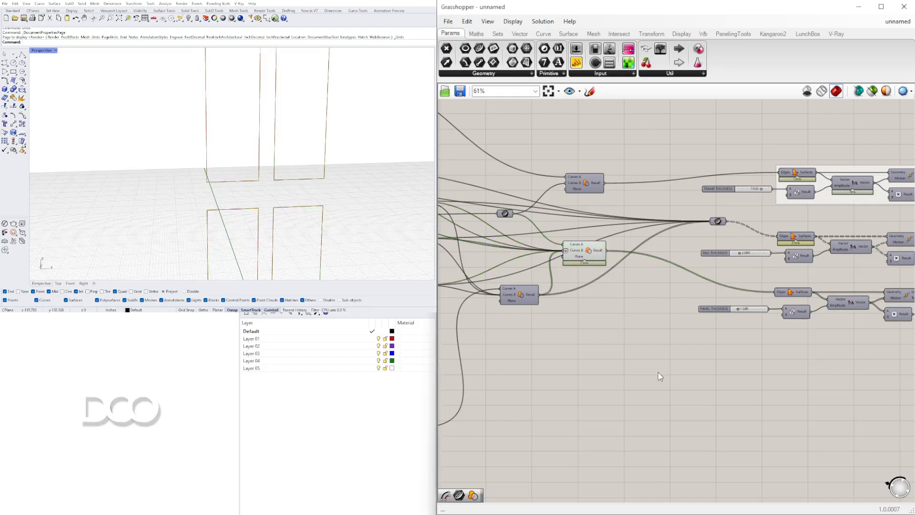
double_click(659, 372)
type("PFF")
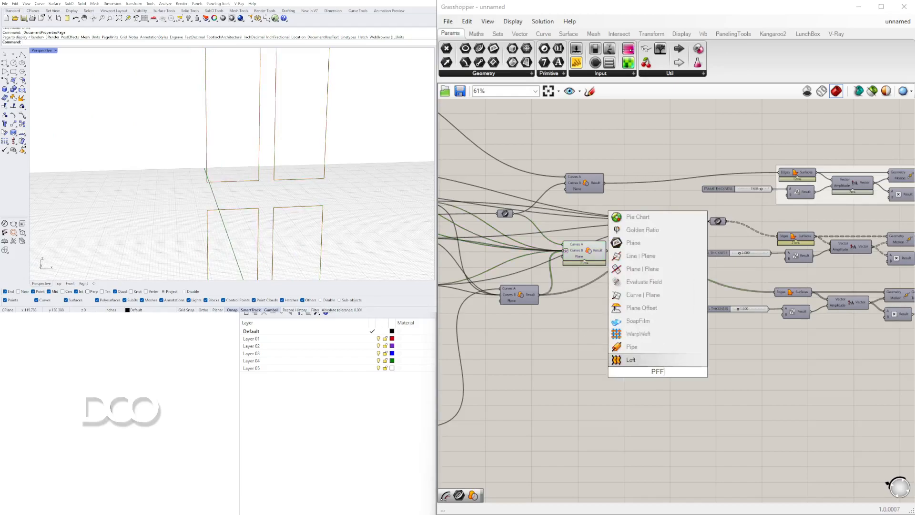
left_click(673, 402)
Add an Offset Curve component and connect the panel Region Difference result to its Curve input
double_click(673, 403)
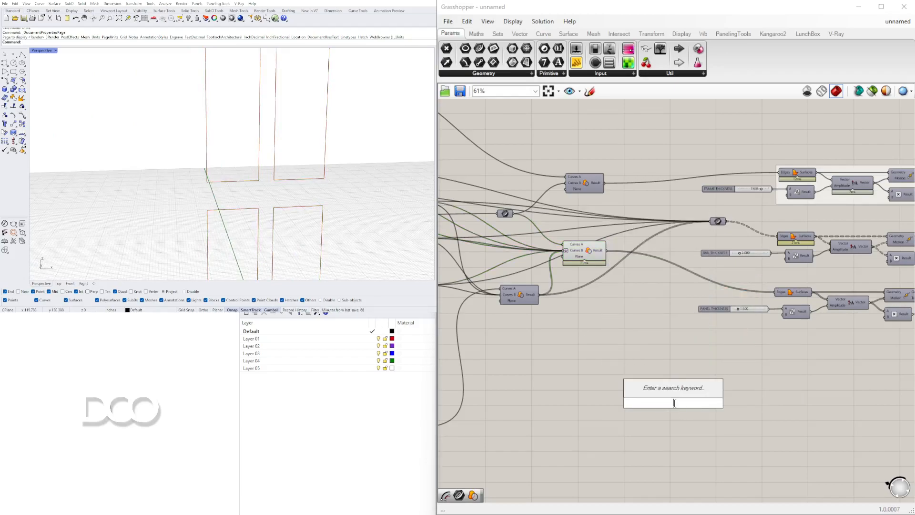
type("OF")
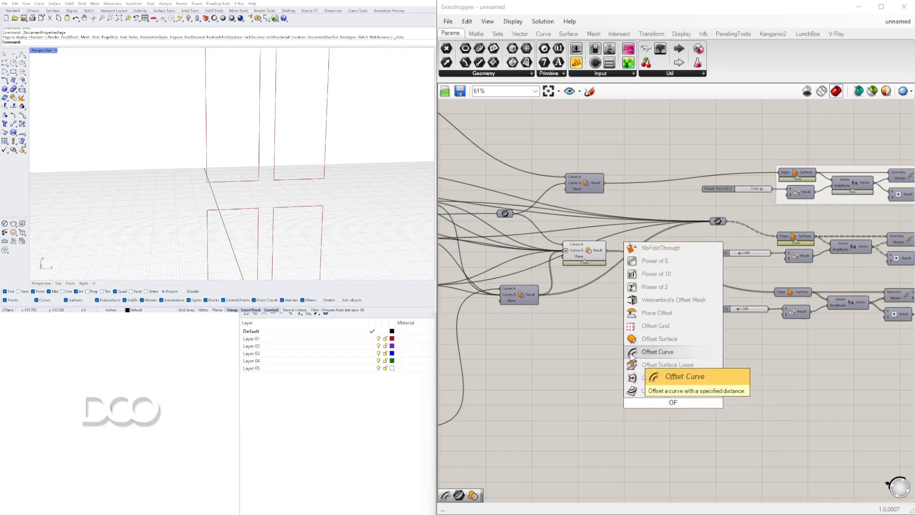
left_click(662, 352)
left_click_drag(604, 183, 727, 382)
scroll(196, 112, "down", 5)
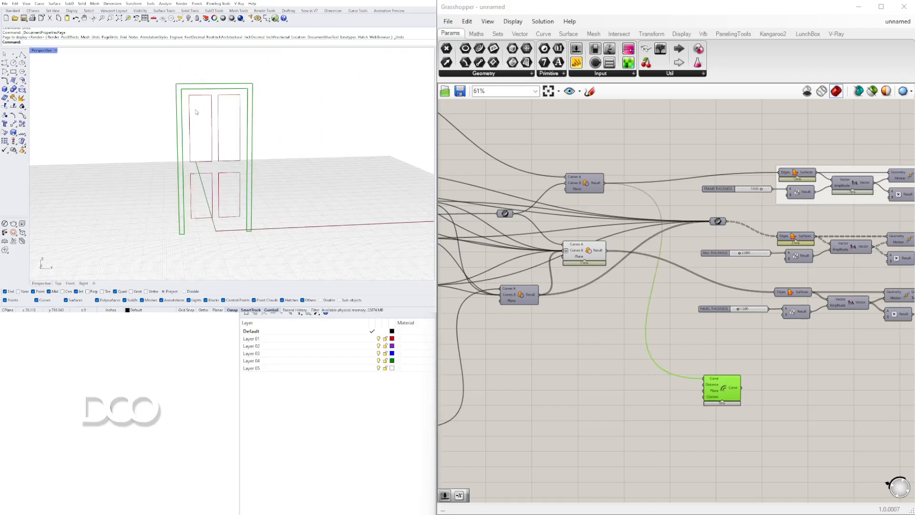
left_click_drag(601, 252, 710, 380)
scroll(677, 366, "up", 3)
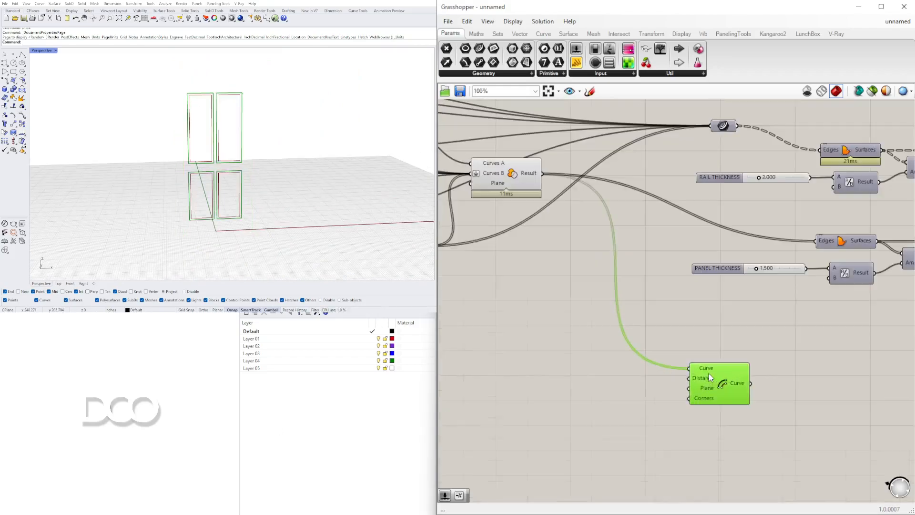
double_click(577, 376)
type("neg")
left_click(598, 364)
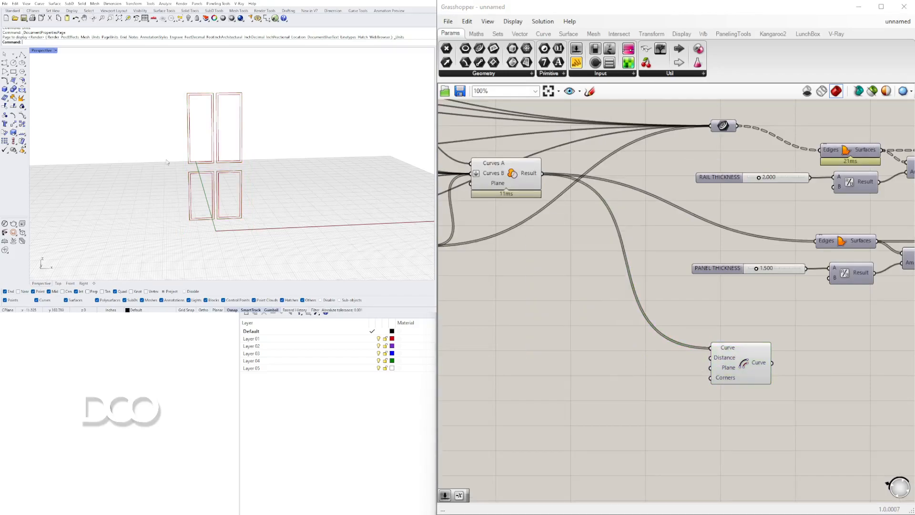
Add a Negative component beside Offset Curve and connect its Result to the Distance input
double_click(624, 384)
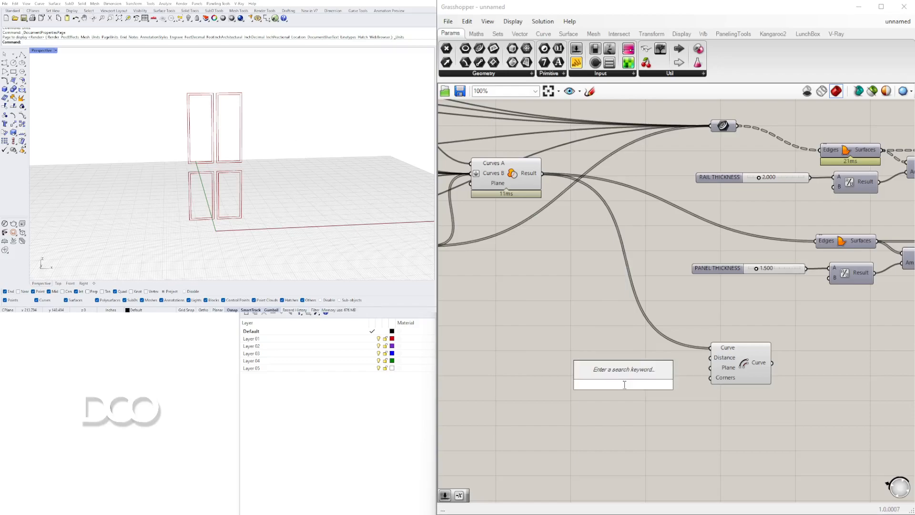
type("neg")
left_click(629, 372)
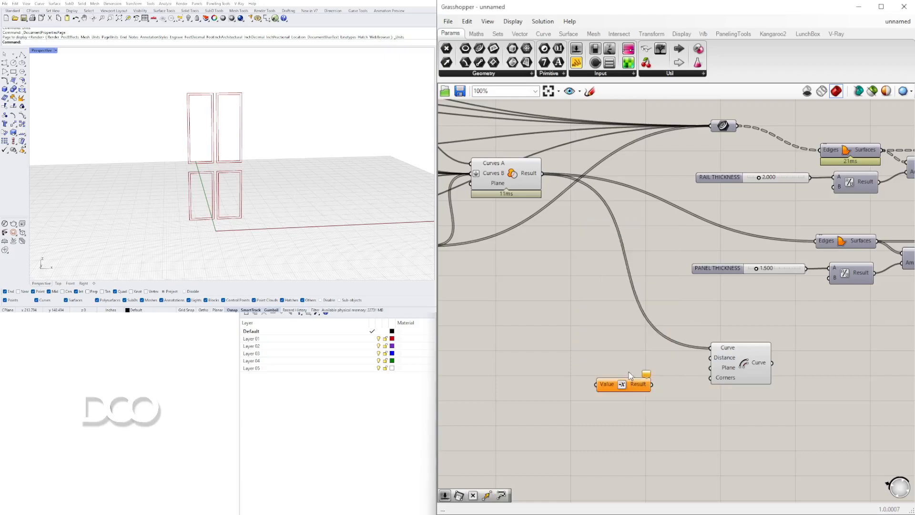
left_click_drag(628, 384, 642, 360)
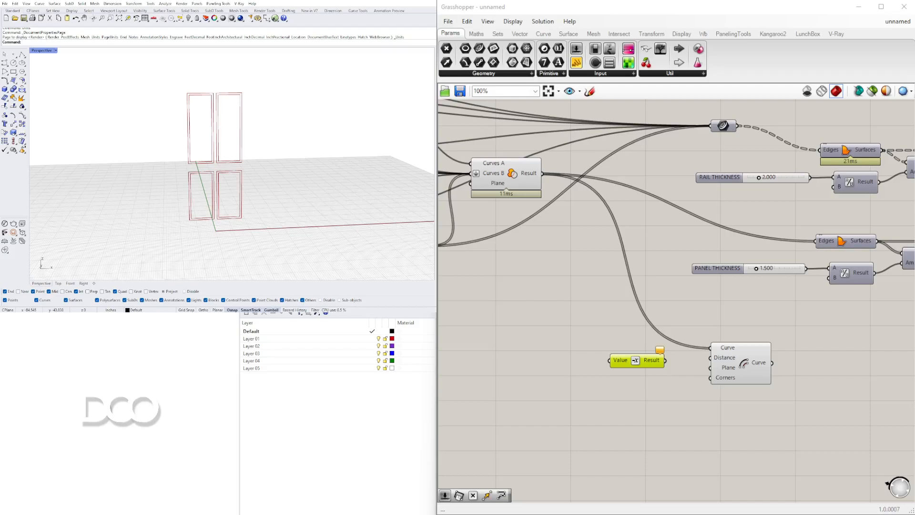
mouse_move(666, 360)
left_mouse_down()
mouse_move(710, 357)
mouse_move(651, 365)
mouse_move(672, 372)
left_mouse_up()
Move the Negative and Offset Curve components closer to the panel Region Difference and align them with each other
left_click_drag(758, 436, 599, 343)
right_click_drag(736, 356, 739, 346)
left_click_drag(729, 344, 668, 306)
left_click(704, 354)
right_click_drag(648, 380, 756, 391)
left_click_drag(707, 334, 711, 331)
left_click(713, 388)
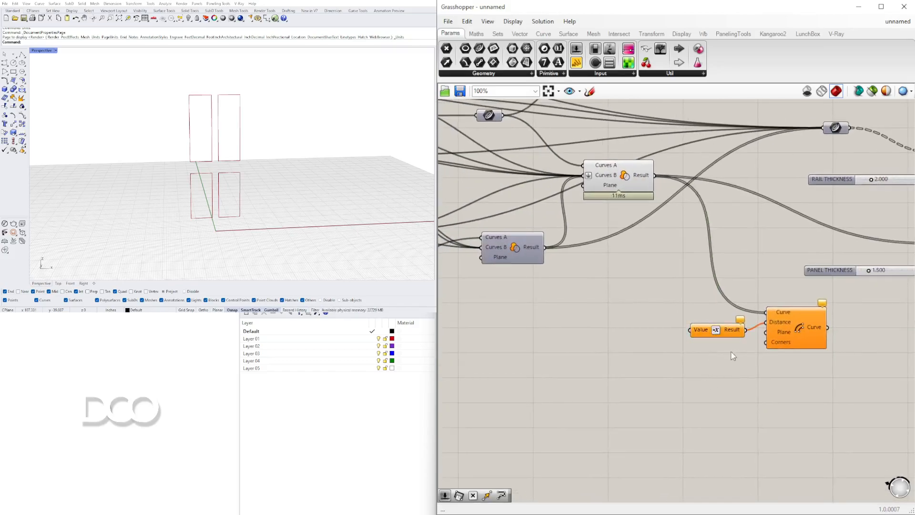
Add a number slider with the value 1.5 and connect it to the Value input of Negative
double_click(581, 332)
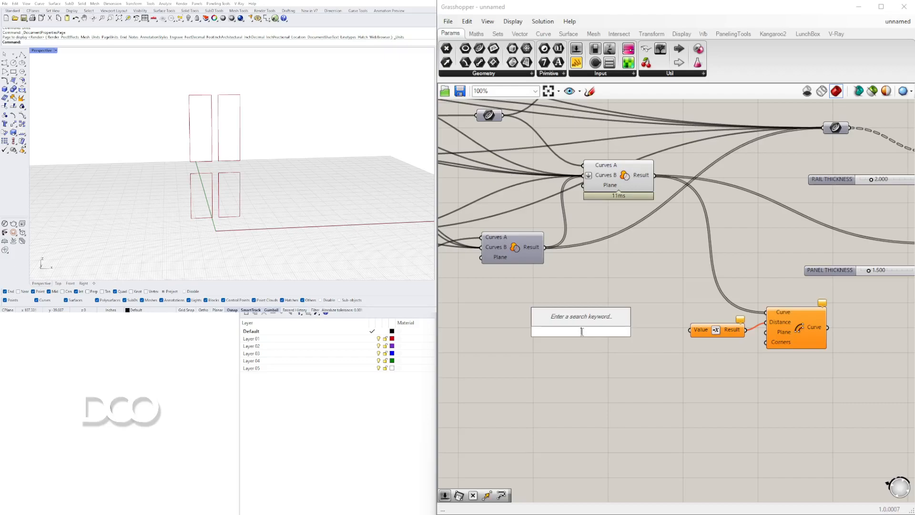
type("1.5")
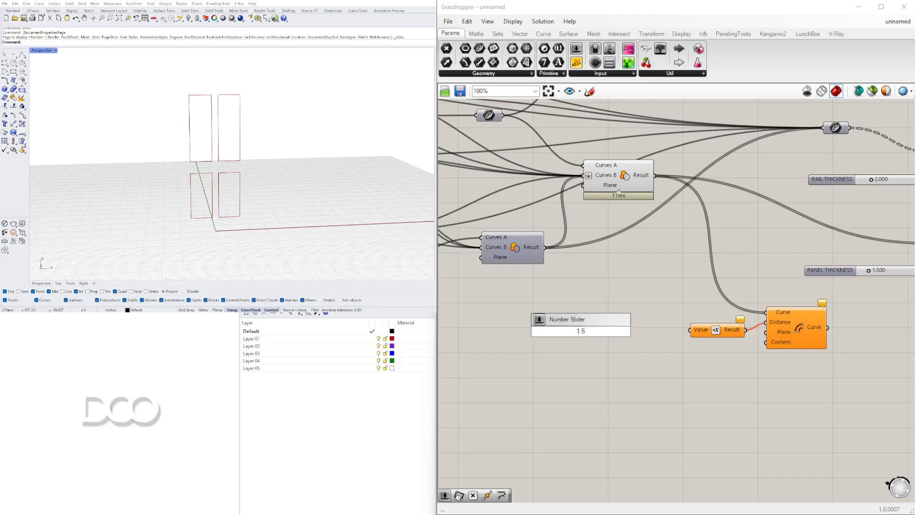
key("Return")
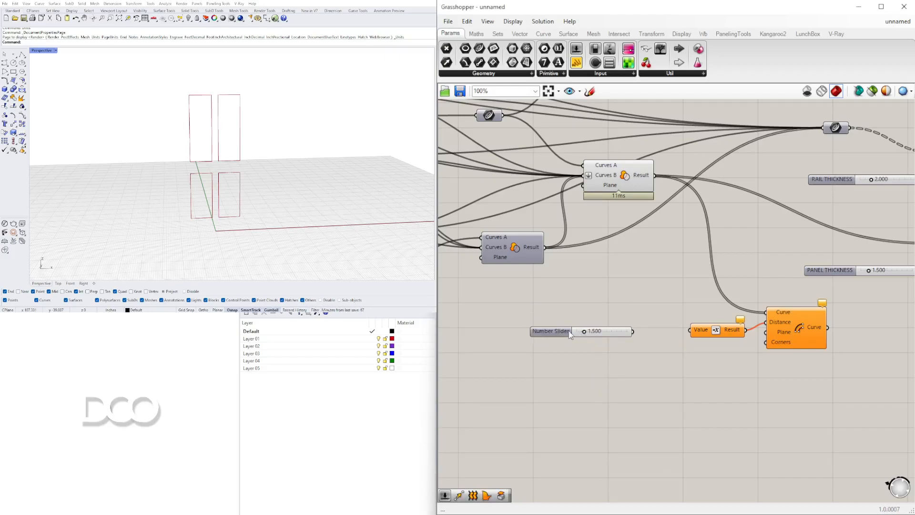
scroll(636, 337, "up", 4)
left_click_drag(633, 330, 741, 327)
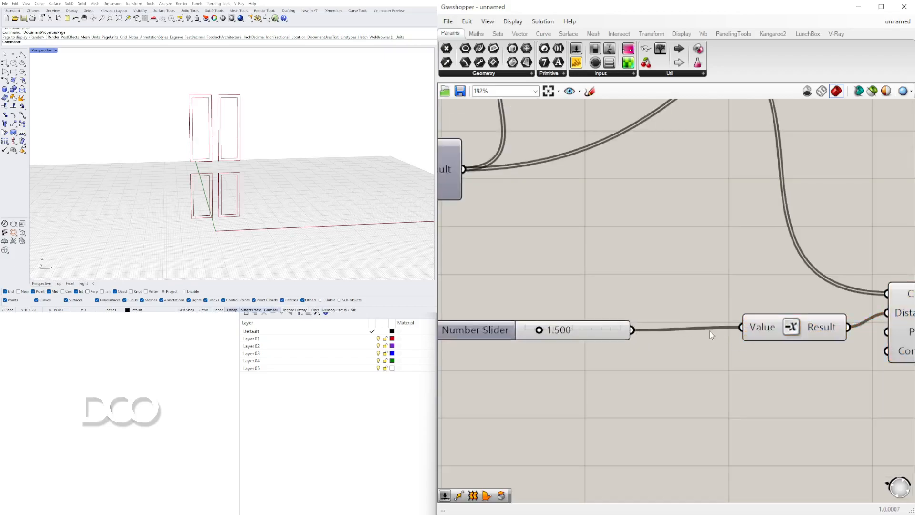
Set the number slider driving the panel offset distance to 1.425
scroll(481, 327, "up", 2)
left_click_drag(600, 337, 510, 338)
left_click_drag(503, 334, 643, 334)
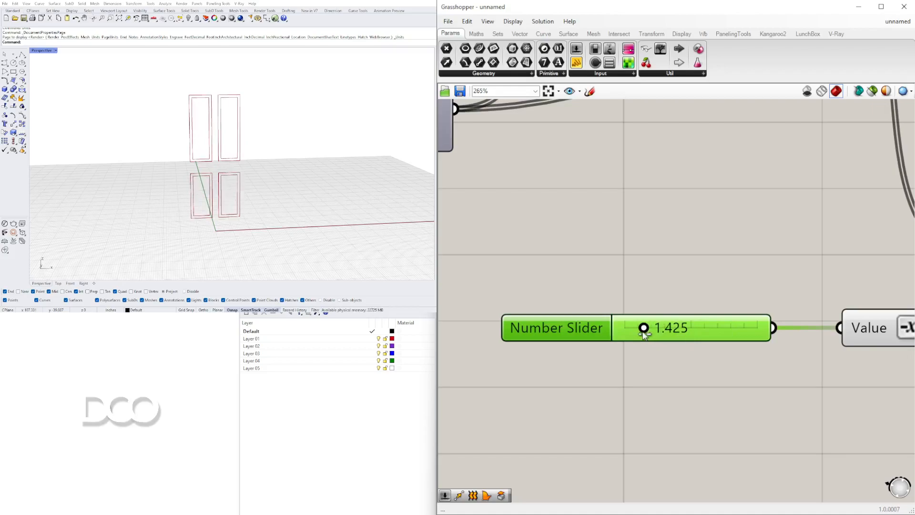
Duplicate Offset Curve, its slider and Negative, feeding the first offset result into the copy's Curve and the duplicated Negative into its Distance
scroll(661, 306, "down", 5)
scroll(661, 305, "down", 2)
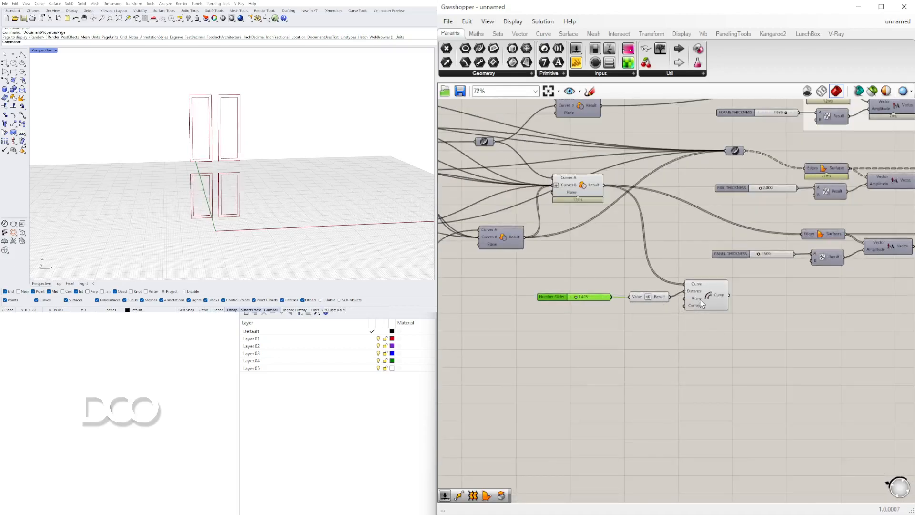
left_click_drag(701, 300, 747, 306, "alt")
left_click_drag(680, 328, 578, 295)
left_click_drag(653, 299, 747, 315, "alt")
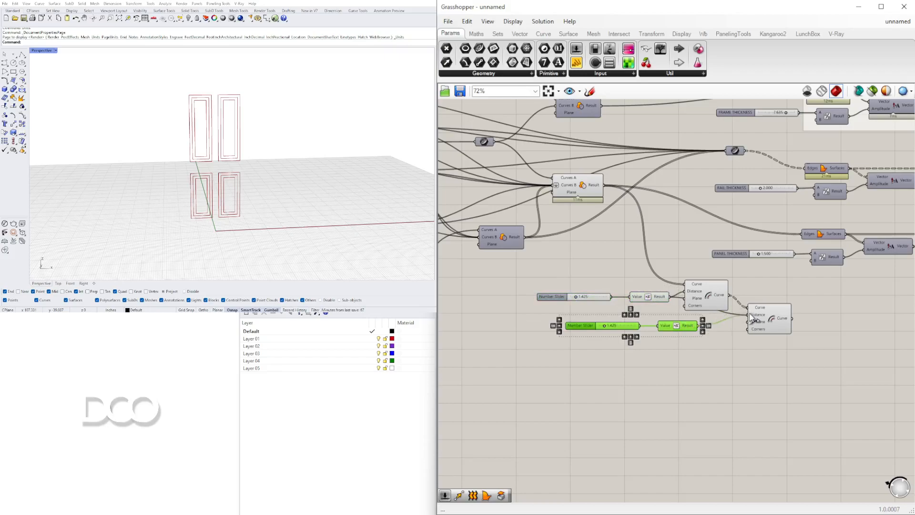
left_click(707, 351)
Set the second Offset Curve's slider to 1.997 and space its components further below the first offset
scroll(602, 322, "up", 8)
left_click_drag(609, 340, 614, 350)
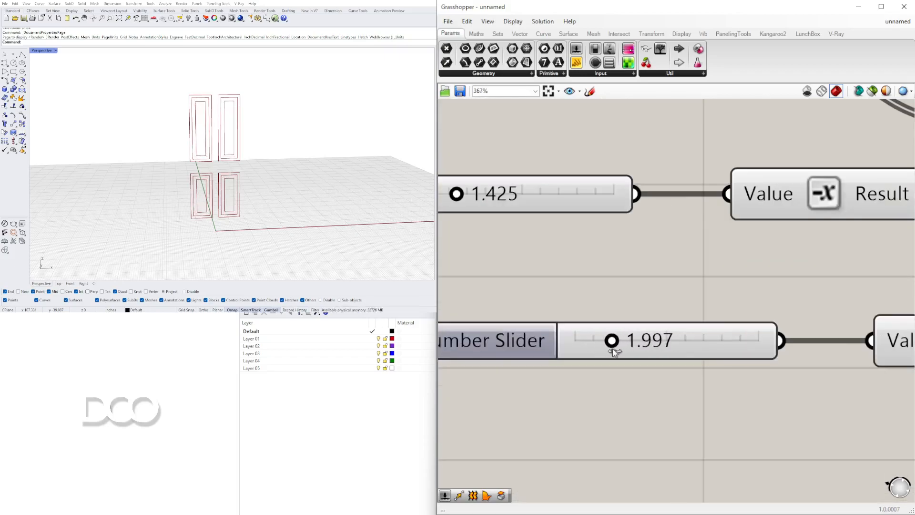
scroll(615, 349, "down", 5)
scroll(679, 349, "down", 3)
left_click_drag(747, 359, 529, 288)
left_click_drag(730, 303, 731, 328)
left_click(649, 275)
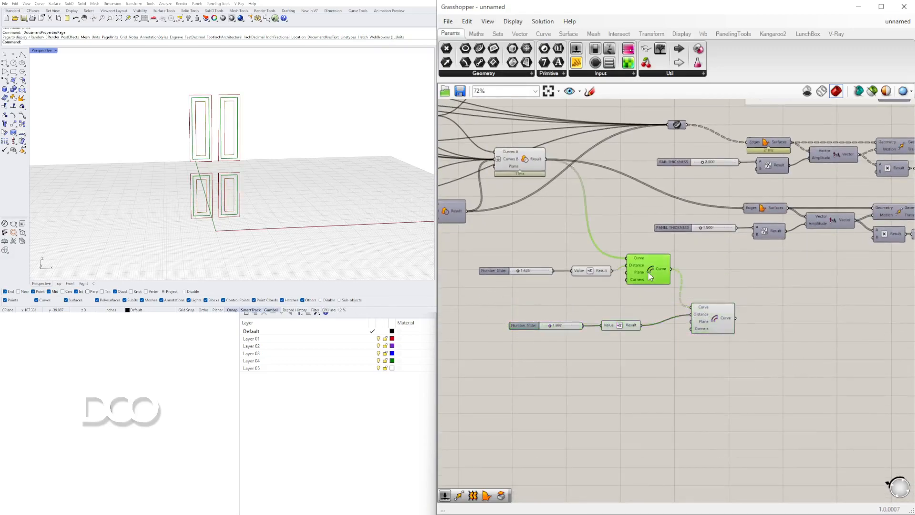
Add a Move component and place it to the right of the two Offset Curve components
scroll(679, 271, "up", 3)
double_click(757, 301)
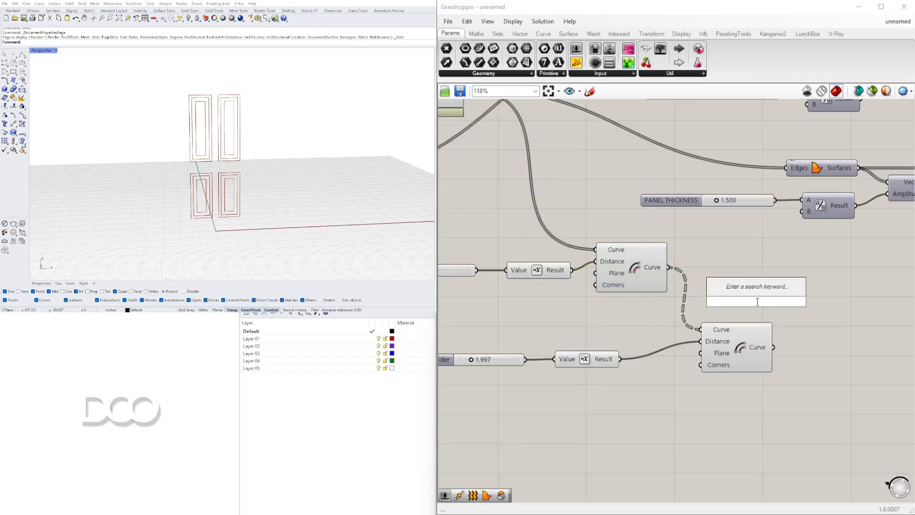
type("MOVE")
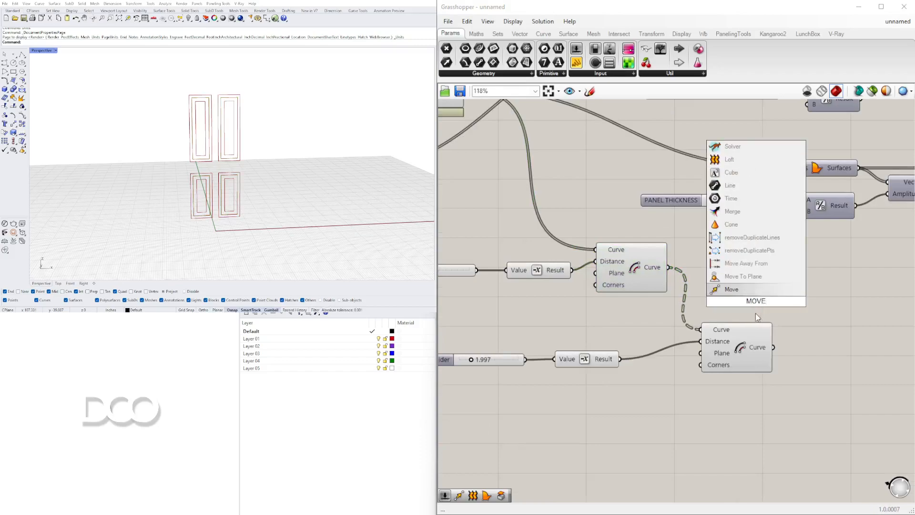
key("Return")
right_click_drag(673, 294, 605, 298)
left_click_drag(661, 309, 762, 297)
Add an Amplitude component between the first Offset Curve and Move
double_click(690, 289)
type("A")
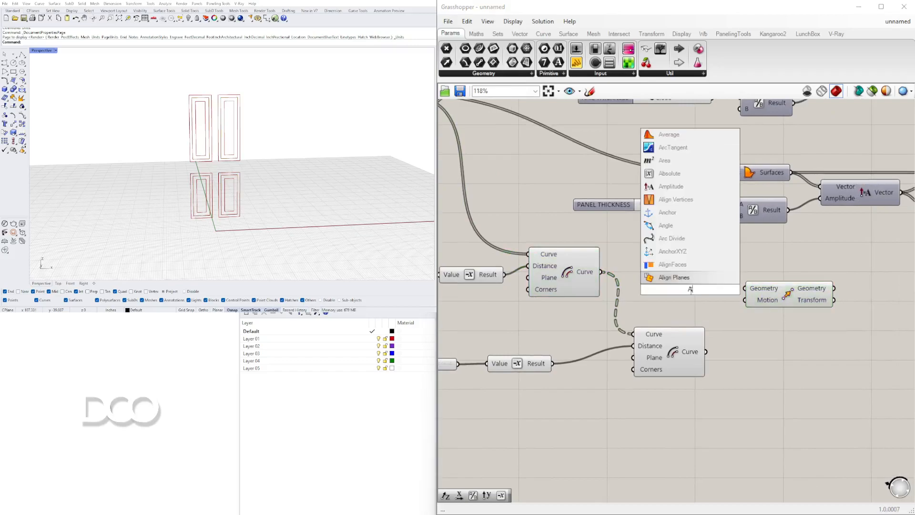
type("MPL")
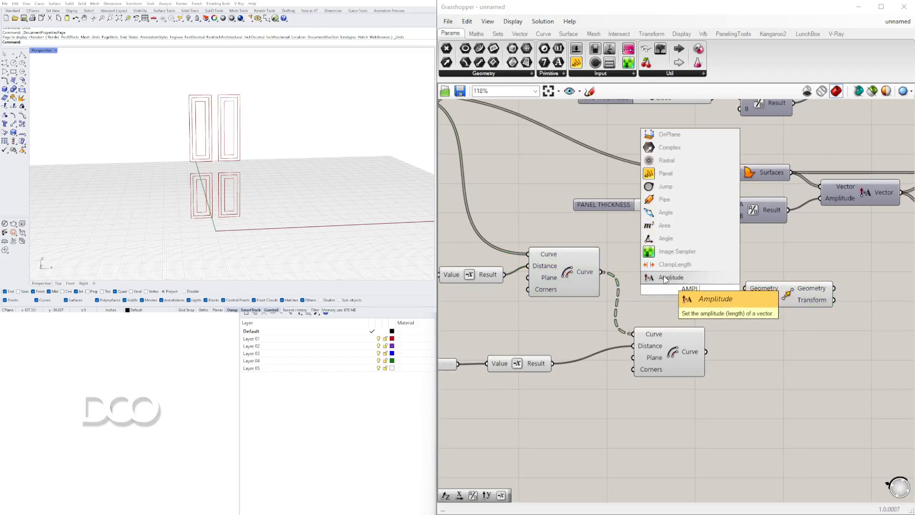
left_click(664, 277)
Connect the first Offset Curve's result to the Vector input of Amplitude and move the Move component further away
left_click(581, 263)
right_click_drag(588, 265, 571, 269)
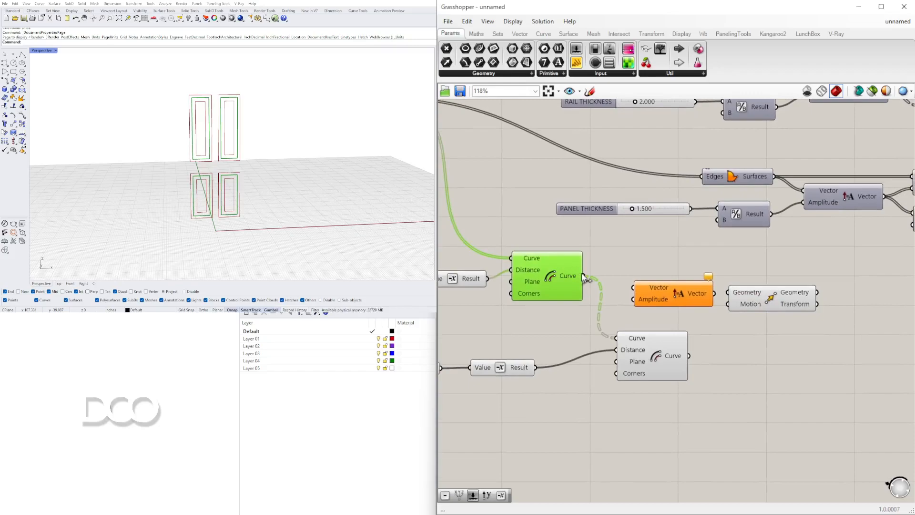
right_click_drag(687, 299, 602, 299)
left_click_drag(687, 295, 737, 262)
left_click_drag(570, 296, 572, 289)
right_click_drag(460, 279, 554, 272)
left_click(554, 271)
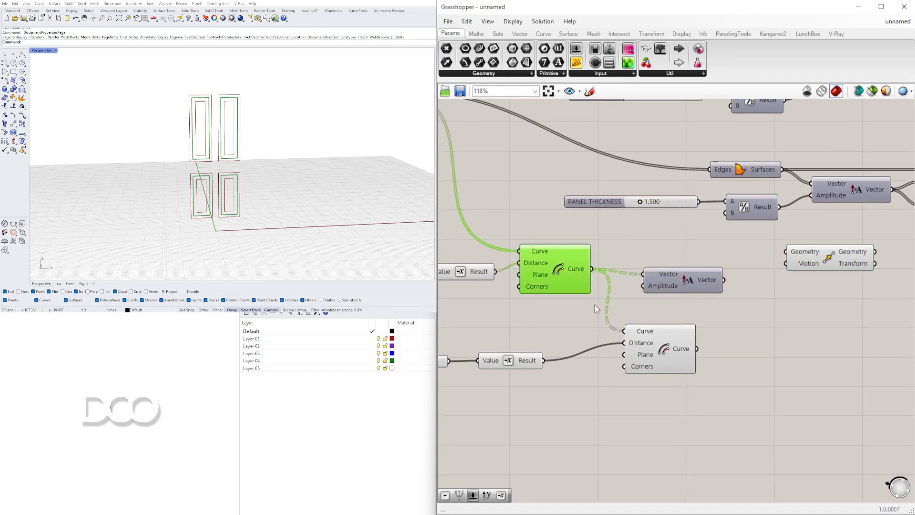
Connect the Amplitude Vector to Move's Motion input and the first Offset Curve's result to its Geometry input
double_click(515, 322)
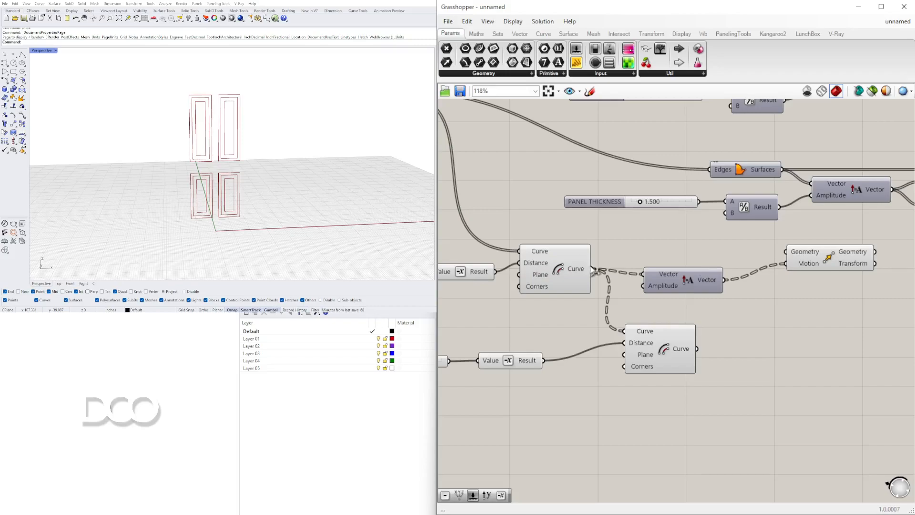
left_click(560, 264)
left_click_drag(591, 269, 786, 251)
right_click_drag(215, 131, 253, 115)
scroll(273, 118, "up", 8)
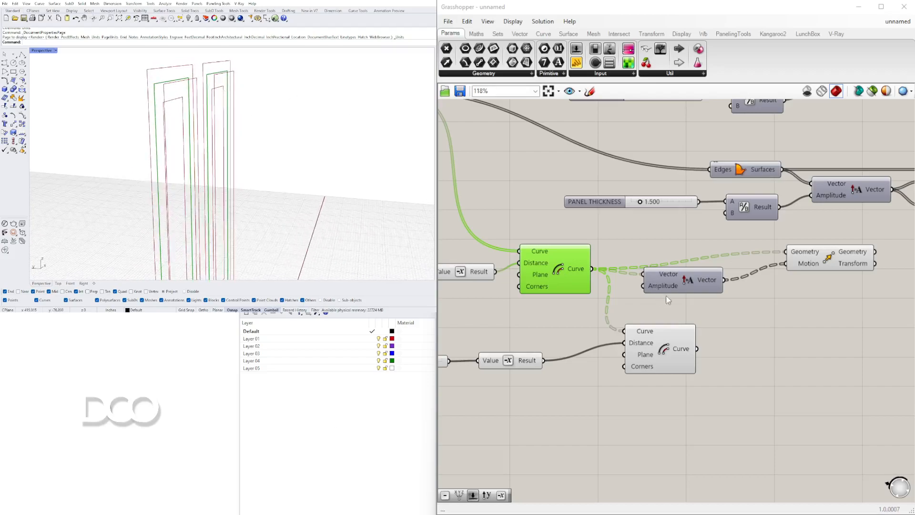
Duplicate the 1.997 slider with its Negative and connect the copy's Result to the Amplitude input
left_click_drag(666, 279, 666, 289)
right_click_drag(589, 310, 716, 299)
left_click_drag(668, 391, 476, 328)
left_click_drag(634, 352, 641, 308, "alt")
left_click_drag(761, 282, 770, 285)
right_click_drag(885, 308, 791, 309)
left_click(792, 308)
Turn off the preview of the first Offset Curve so only the moved outlines display
right_click(595, 259)
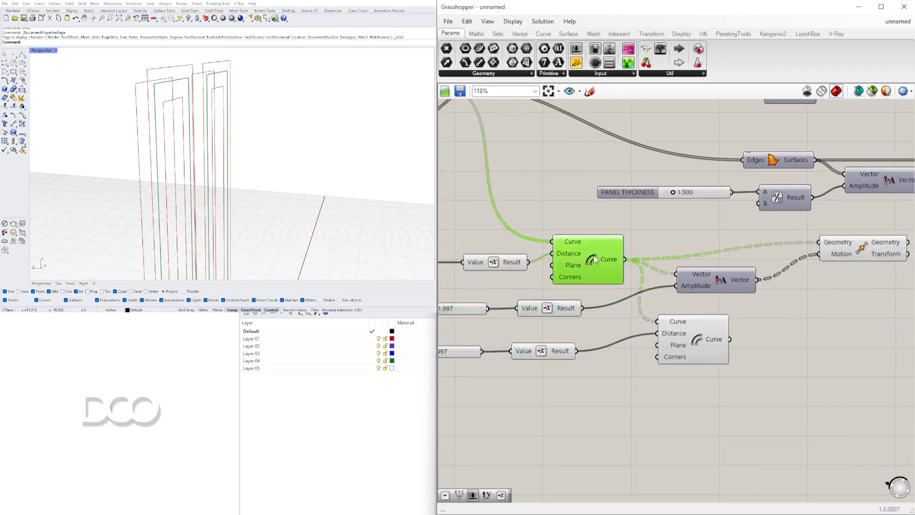
left_click(616, 273)
right_click_drag(224, 125, 237, 140)
scroll(810, 336, "down", 5)
Set the slider driving the Amplitude component to 0.561
right_click_drag(810, 336, 627, 327)
scroll(627, 327, "up", 5)
right_click_drag(555, 331, 750, 331)
scroll(515, 319, "up", 7)
right_click_drag(505, 319, 615, 324)
left_click_drag(605, 322, 578, 321)
right_click_drag(267, 158, 157, 117)
Place Move closer to Amplitude and shift the whole offset group down, away from the panel thickness components
scroll(622, 245, "down", 7)
scroll(625, 270, "down", 3)
left_click(751, 262)
scroll(750, 258, "up", 3)
left_click_drag(740, 225, 702, 240)
left_click_drag(601, 310, 620, 301)
scroll(689, 324, "down", 3)
left_click_drag(751, 392, 458, 262)
left_click_drag(578, 266, 596, 319)
left_click(734, 291)
Duplicate the first Offset Curve with its slider and Negative, and place the copy above the original
double_click(722, 281)
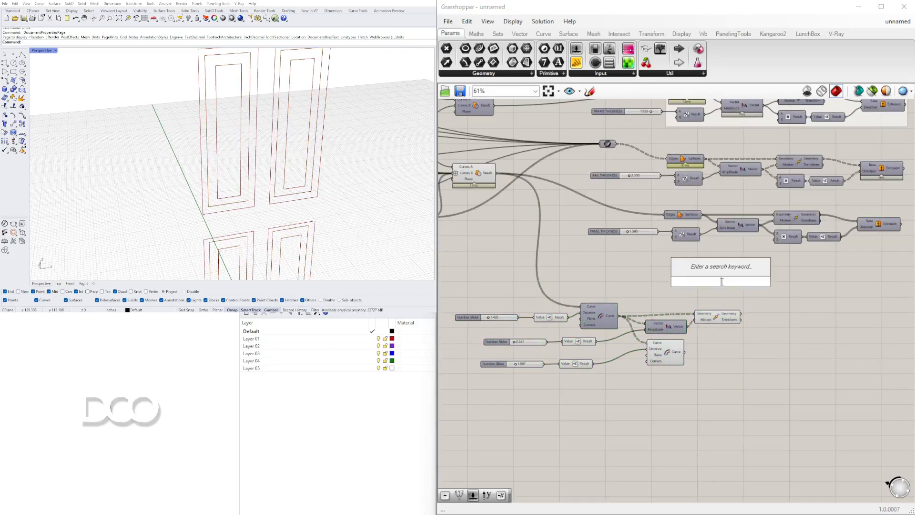
right_click_drag(591, 261, 714, 246)
scroll(713, 298, "down", 2)
scroll(713, 298, "up", 2)
left_click_drag(732, 271, 613, 306)
scroll(632, 301, "up", 1)
left_click_drag(725, 317, 712, 270)
Set the duplicated slider to 0 and turn on the preview of its Offset Curve
scroll(616, 233, "up", 4)
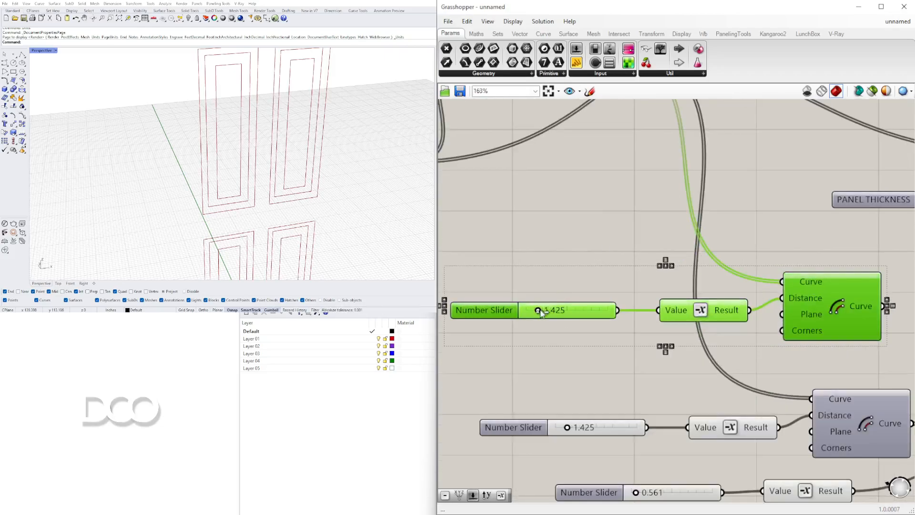
left_click(650, 258)
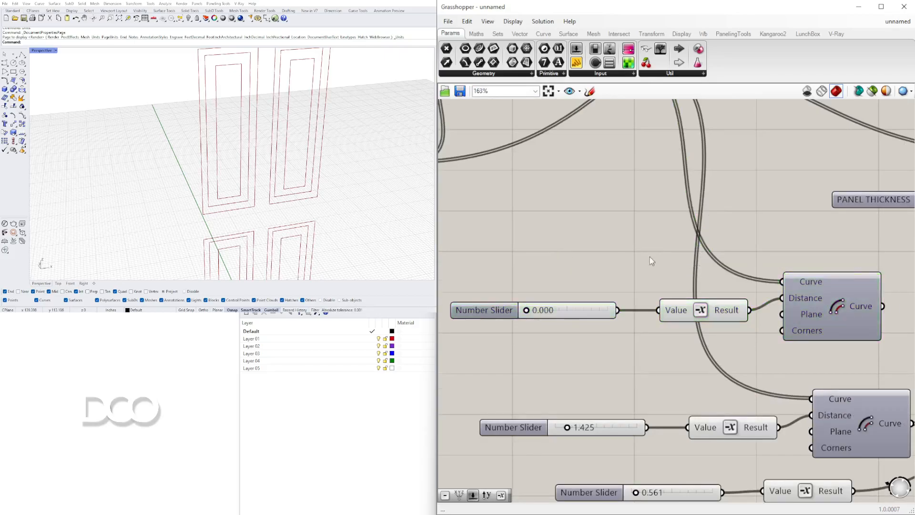
right_click(819, 295)
left_click(850, 310)
Turn off the preview of the panel Region Difference and highlight the zero-distance Offset Curve to check its outlines
scroll(727, 207, "down", 2)
right_click_drag(727, 207, 746, 315)
left_click_drag(669, 308, 532, 175)
middle_click(580, 175)
left_click(609, 147)
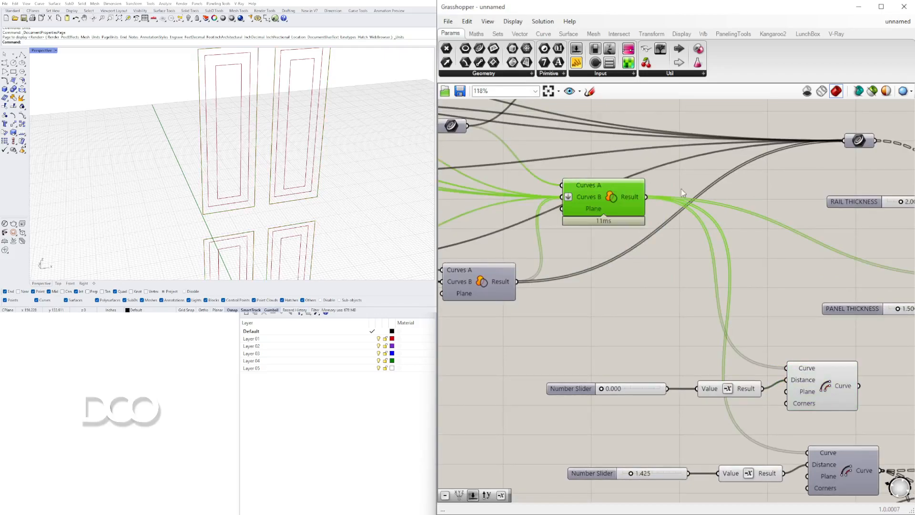
scroll(647, 215, "down", 3)
left_click(641, 304)
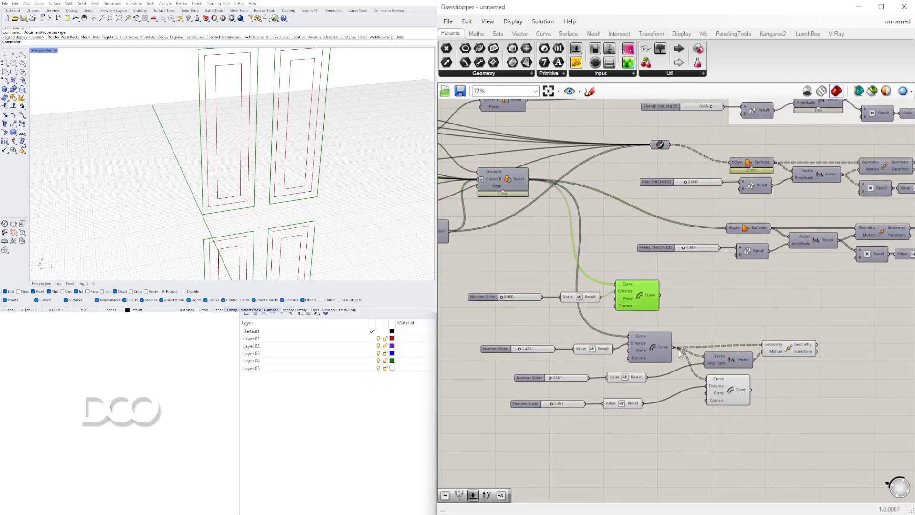
Toggle the preview of the Offset Curve driven by the 1.425 slider on and off again
right_click(656, 348)
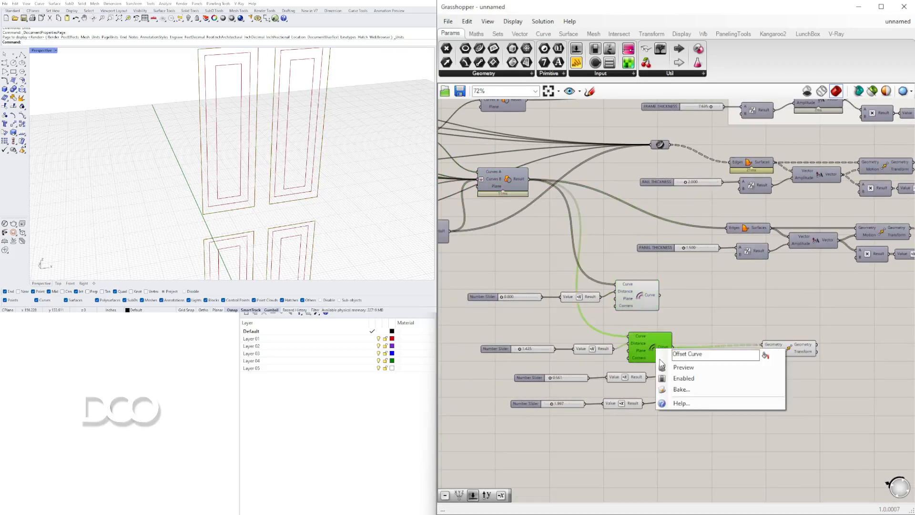
left_click(666, 367)
right_click(654, 352)
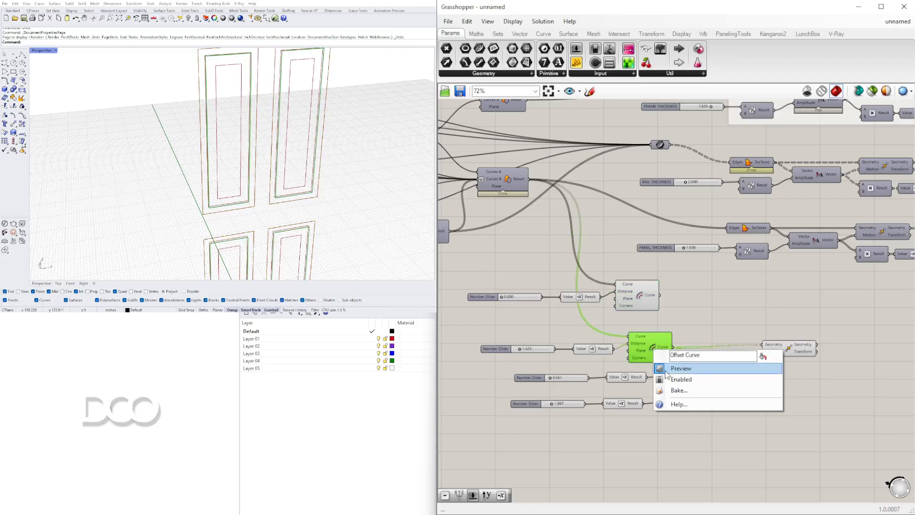
left_click(665, 367)
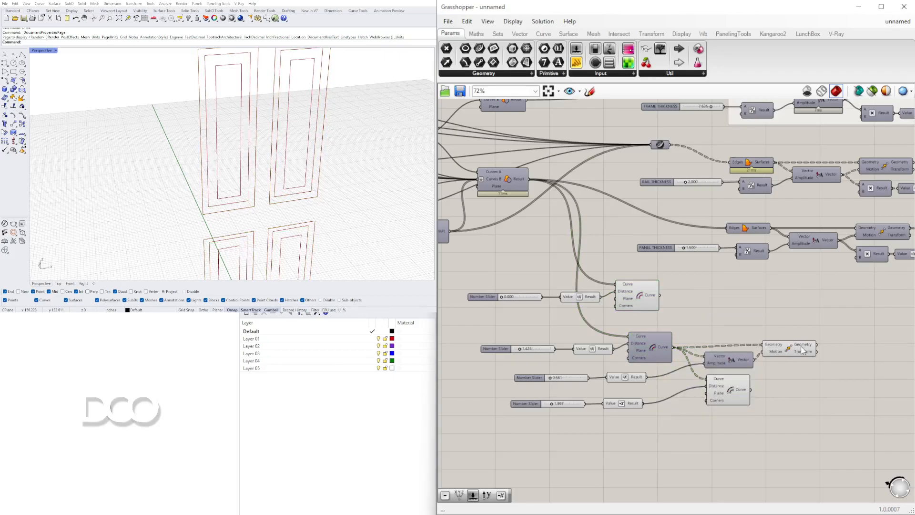
Move the last Offset Curve beneath the Move component and add a Loft component above them
left_click(781, 349)
left_click_drag(737, 394, 805, 396)
double_click(790, 307)
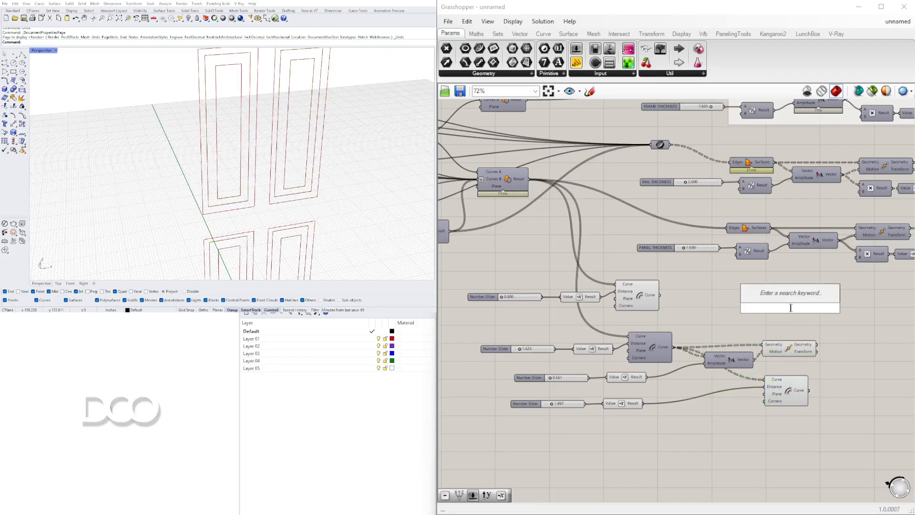
type("loft")
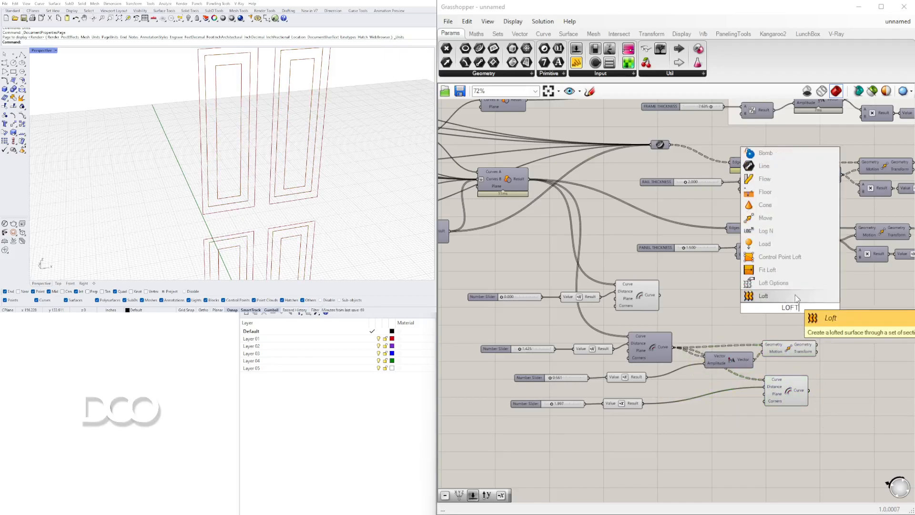
left_click(788, 295)
Connect the zero-distance Offset Curve and the Move Geometry output to Loft's Curves input, positioning Loft to their right
scroll(776, 303, "up", 3)
left_click(573, 294)
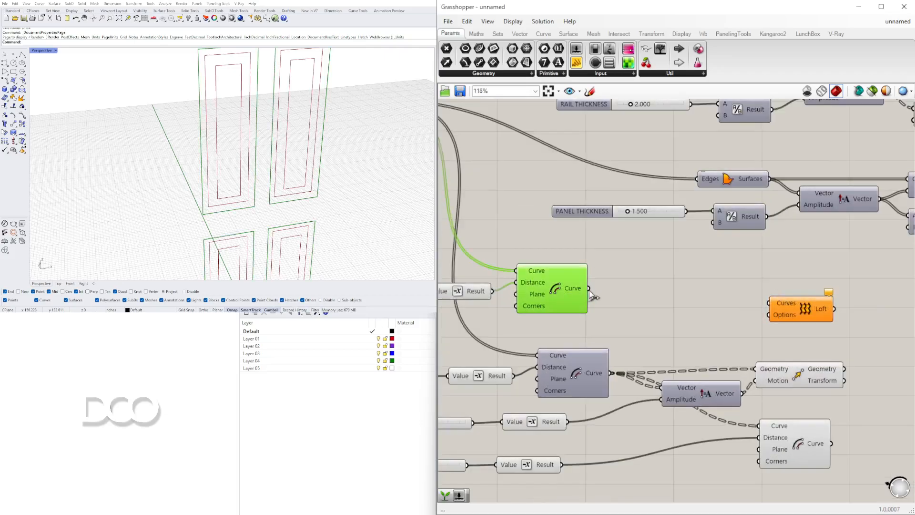
left_click_drag(727, 298, 898, 306)
right_click_drag(870, 357, 702, 358)
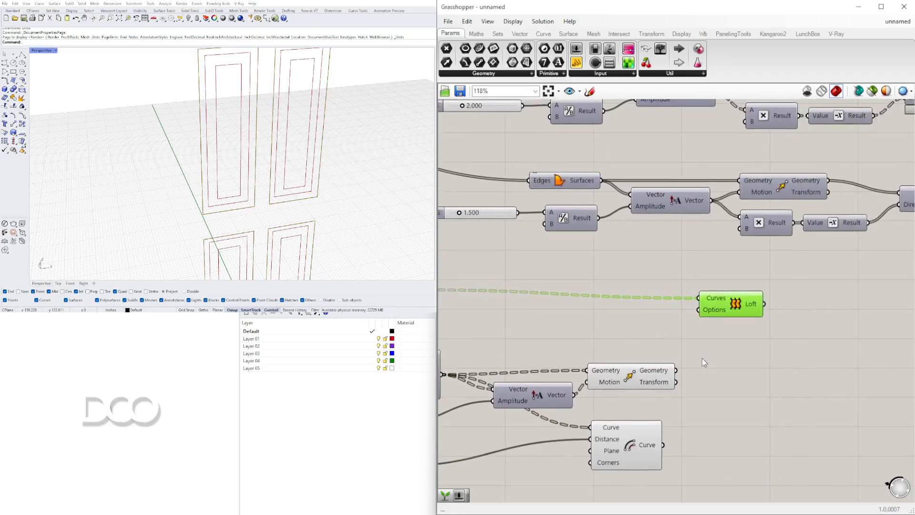
left_click_drag(705, 310, 759, 316, "shift")
right_click_drag(160, 93, 275, 114)
right_click_drag(772, 341, 716, 275)
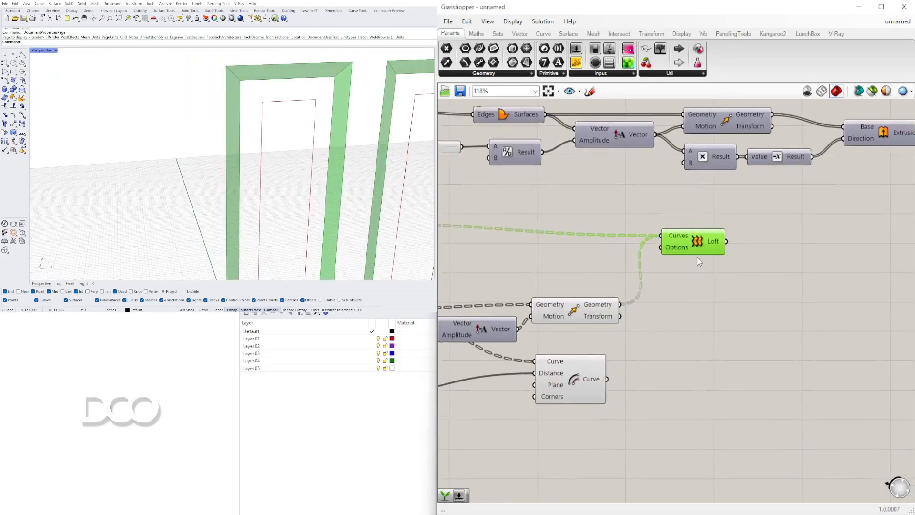
left_click_drag(699, 250, 725, 251)
Try adding the last Offset Curve to Loft's Curves input and grafting that input
left_click_drag(624, 345, 732, 244, "shift")
right_click(741, 228)
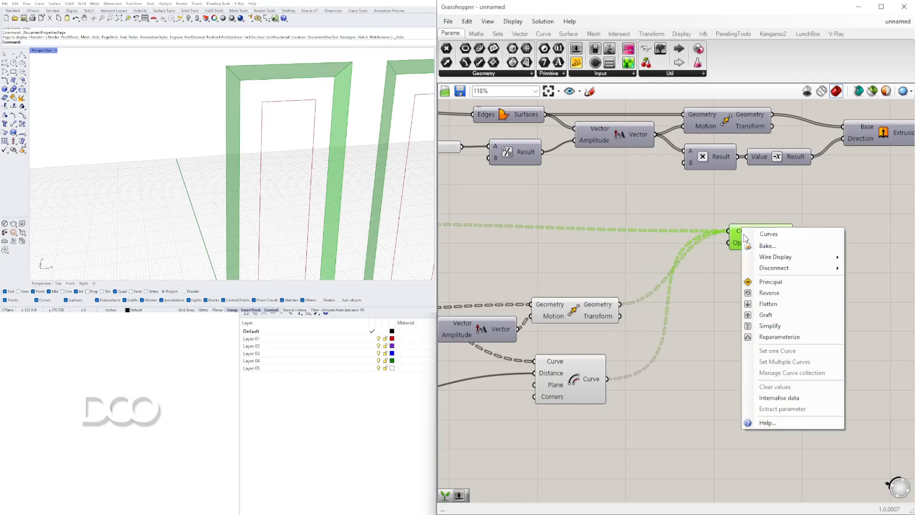
left_click(761, 310)
Disconnect the last Offset Curve from Loft and remove the Graft from the Curves input
left_click_drag(717, 231, 613, 379, "ctrl")
left_click_drag(763, 248, 769, 247)
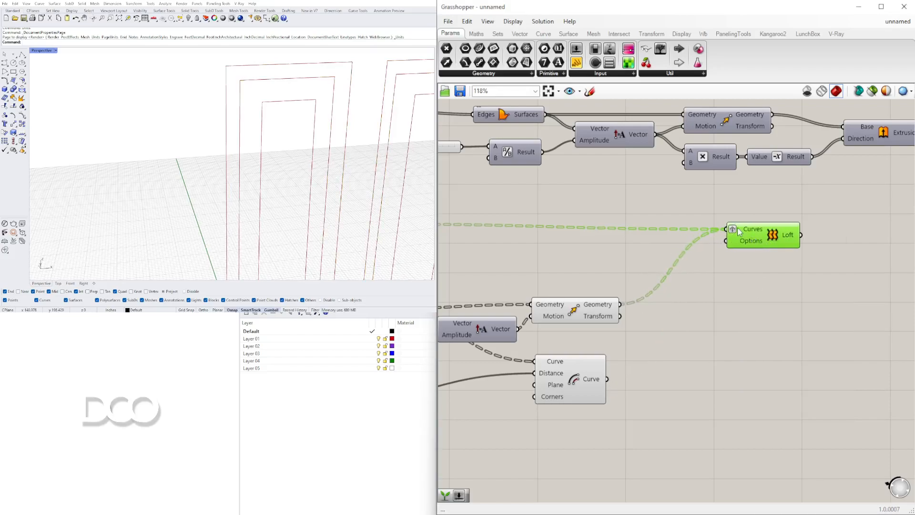
right_click(732, 232)
left_click(758, 315)
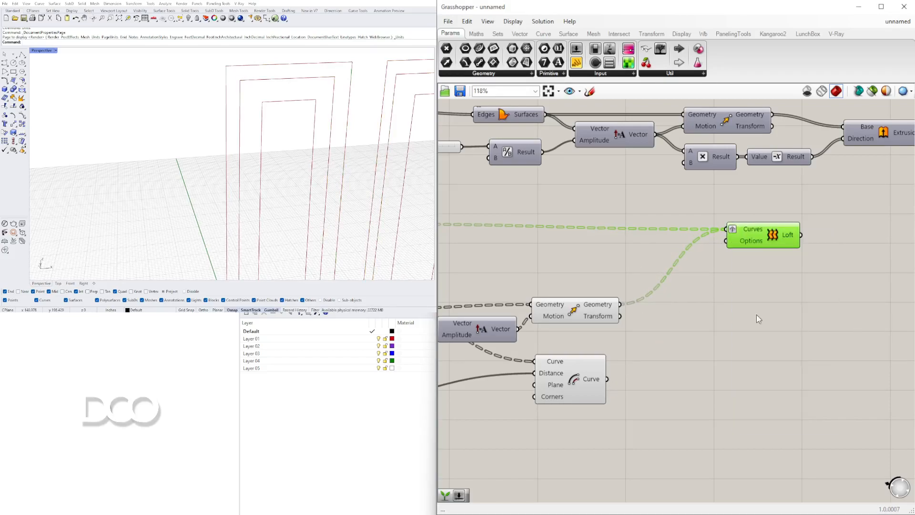
right_click(741, 228)
left_click(713, 271)
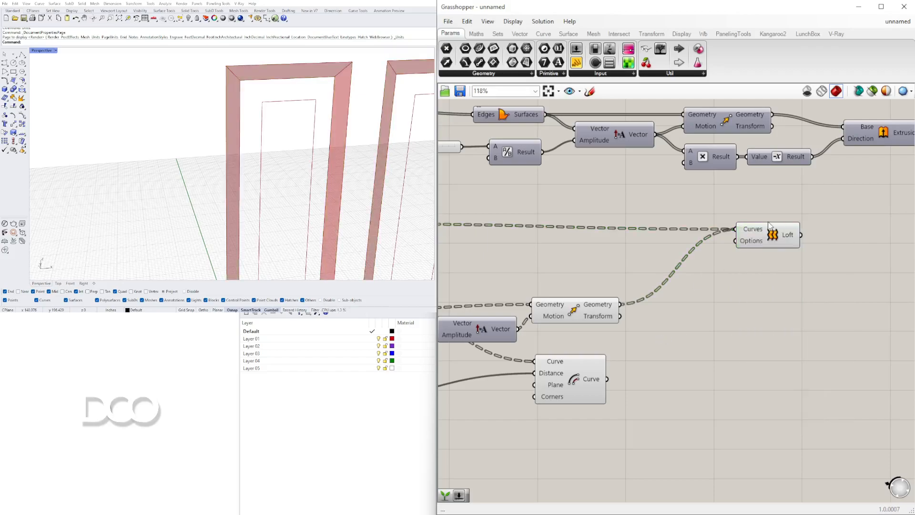
Add Graft Tree components after the zero-distance Offset Curve, Move Geometry and last Offset Curve outputs, and wire all three into Loft's Curves input
double_click(681, 345)
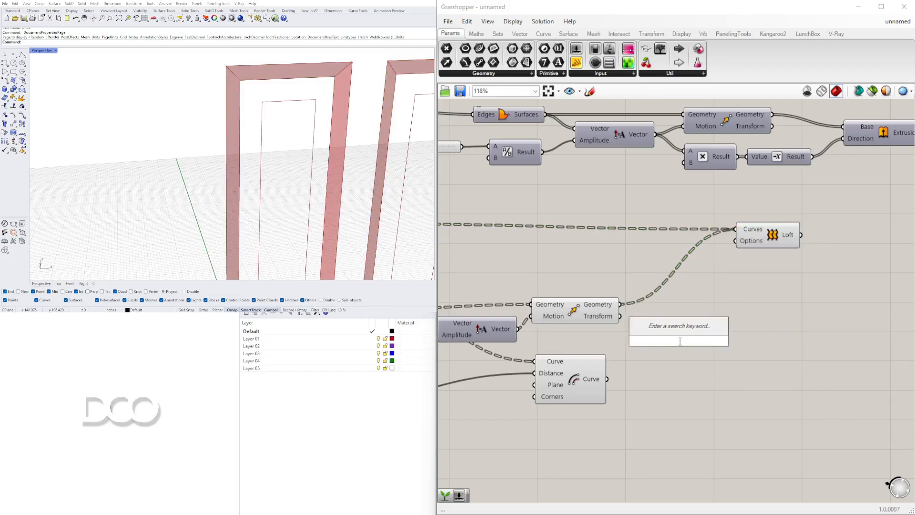
type("graft")
left_click(673, 326)
left_click_drag(606, 384, 656, 347)
left_click_drag(671, 344, 671, 314)
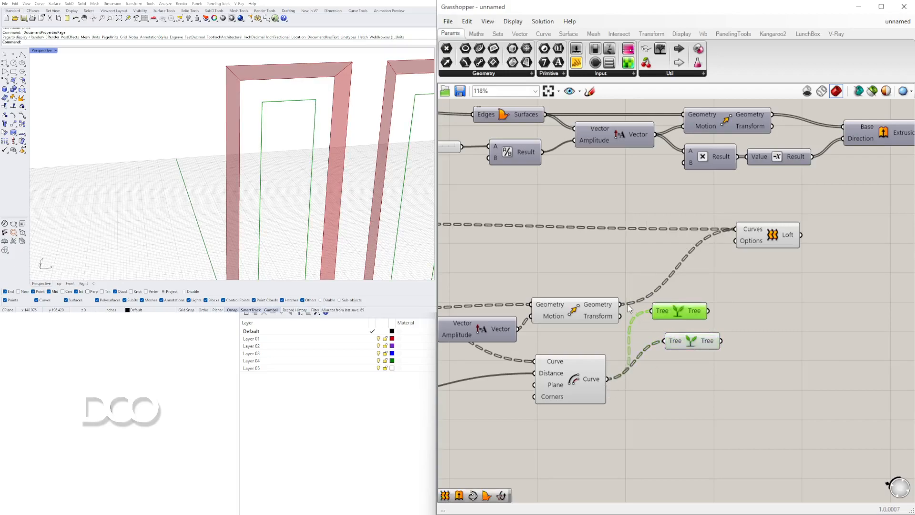
scroll(651, 309, "down", 3)
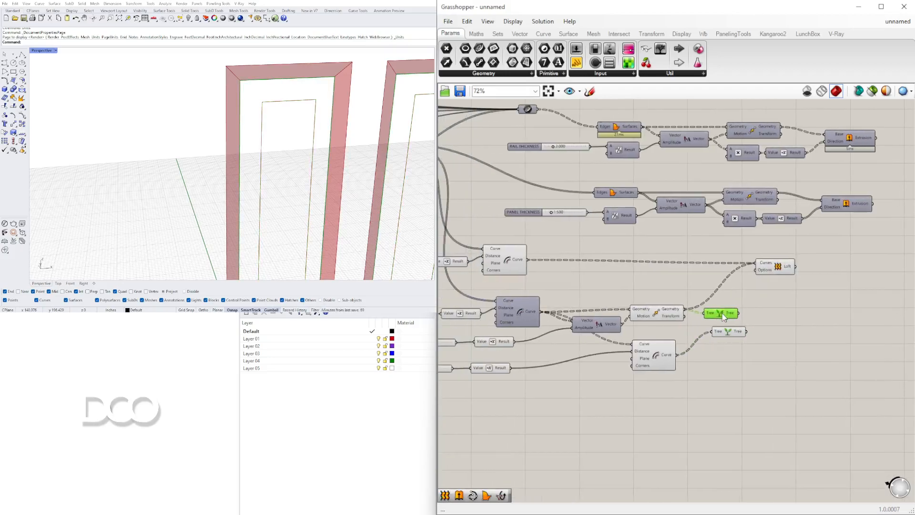
left_click_drag(562, 257, 583, 272, "alt")
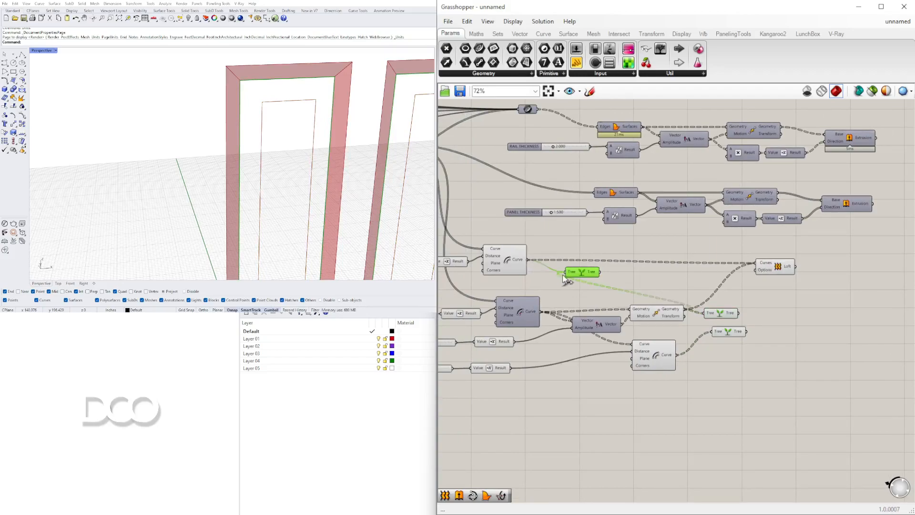
left_click_drag(748, 257, 783, 282)
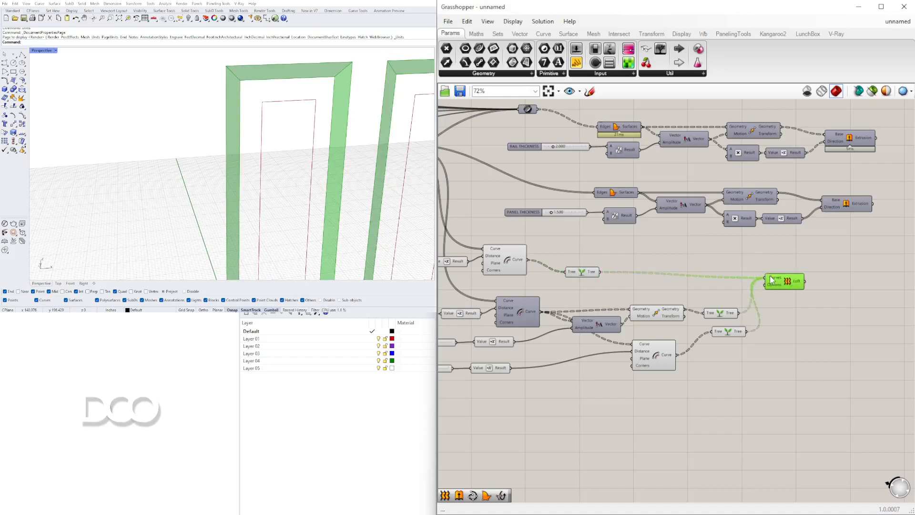
Set the Loft component's loft type option to Straight and commit the change
right_click(797, 297)
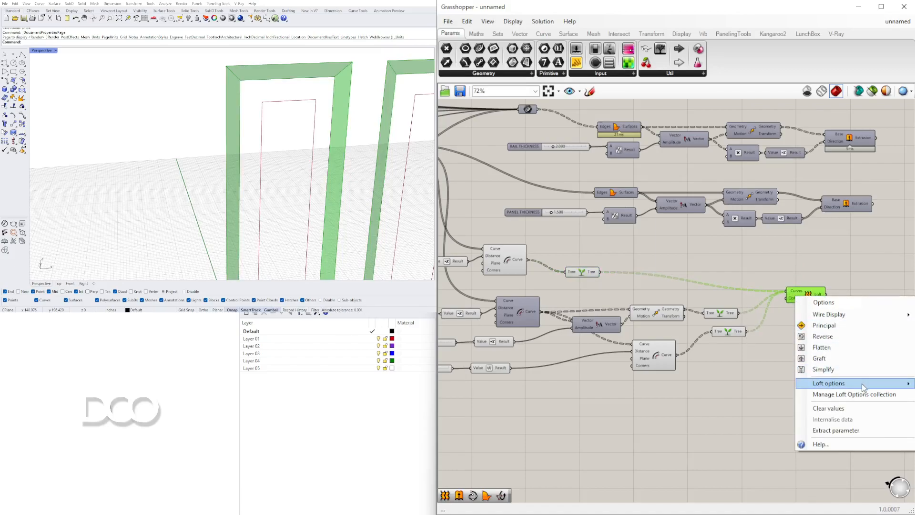
left_click(763, 321)
right_click_drag(713, 398, 538, 398)
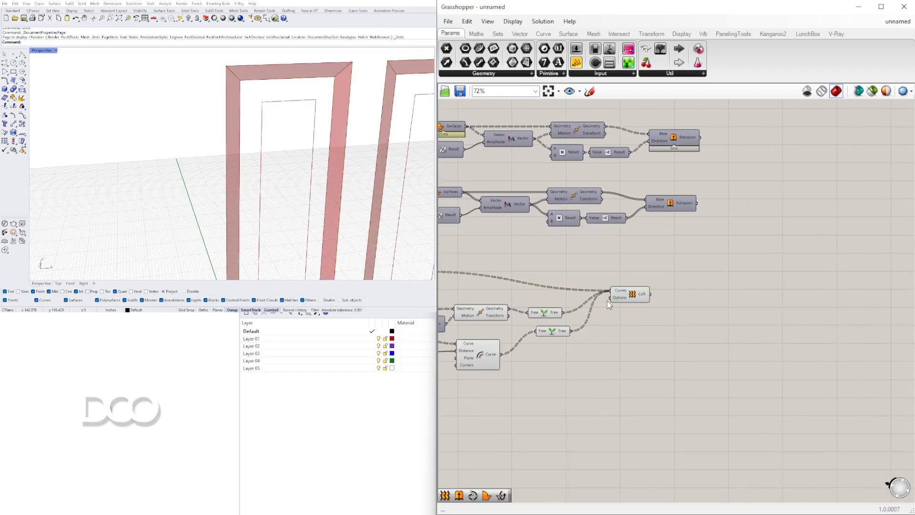
right_click(620, 296)
mouse_move(715, 377)
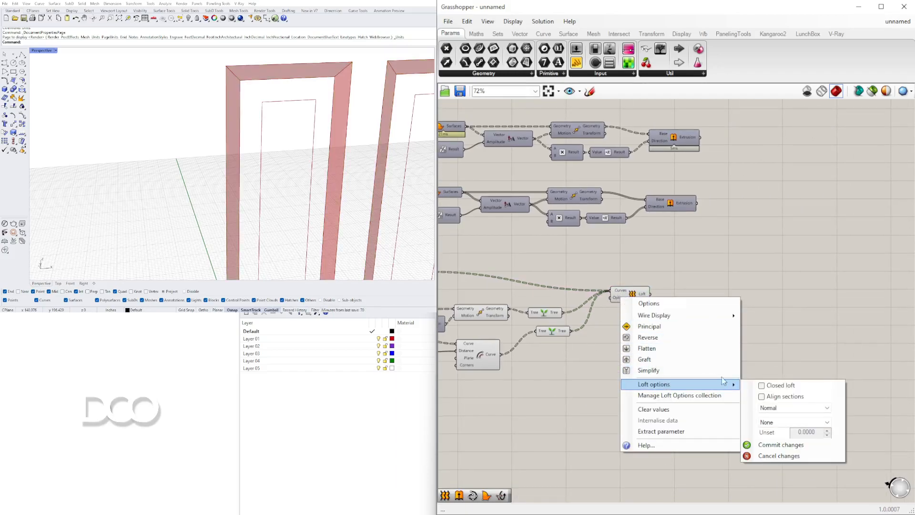
left_click(768, 411)
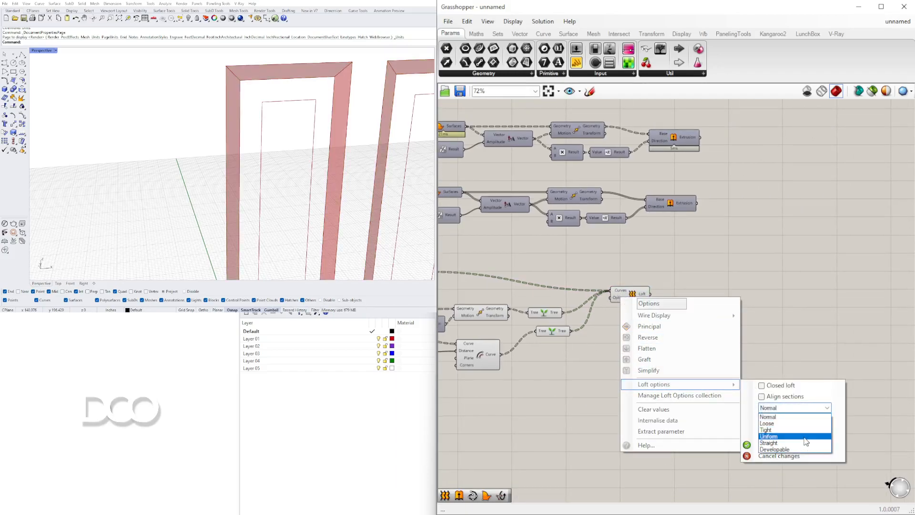
left_click(804, 444)
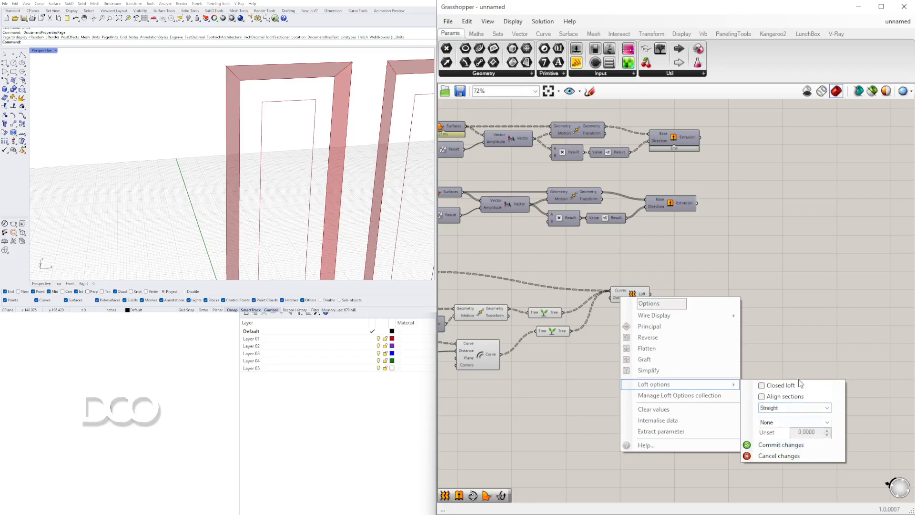
left_click(781, 444)
Duplicate Loft so one takes the zero-distance offset and moved curves, and the other takes the moved and last offset curves
left_click_drag(638, 301, 654, 296)
right_click_drag(614, 307, 700, 291)
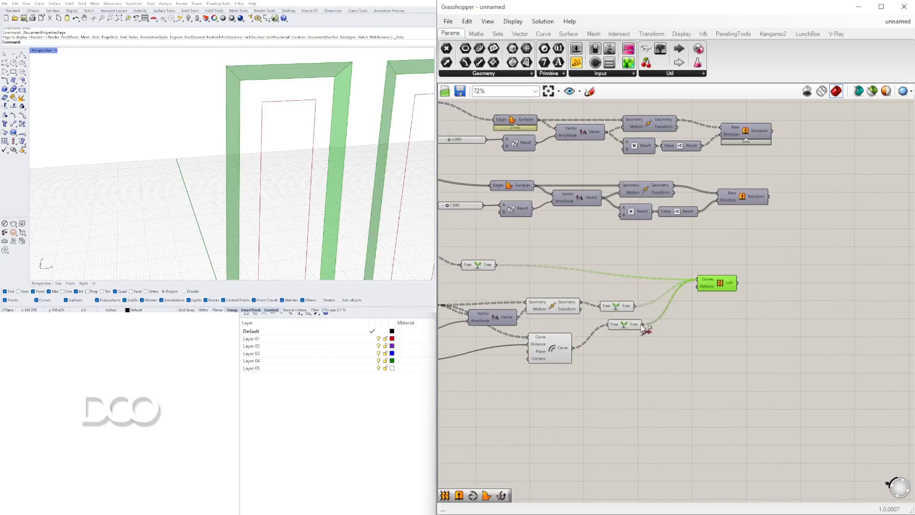
left_click_drag(705, 286, 505, 271)
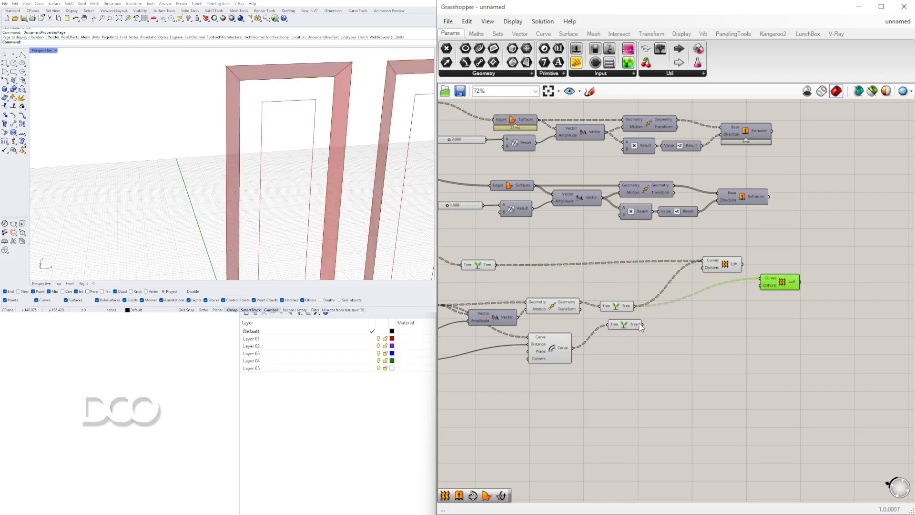
left_click_drag(786, 283, 731, 309)
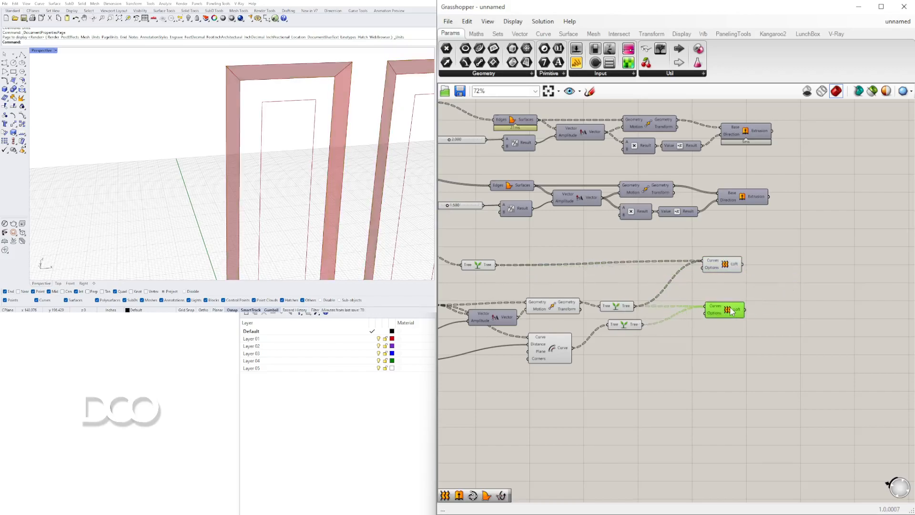
Try grafting the Curves input of the second Loft
scroll(727, 306, "up", 2)
right_click(723, 304)
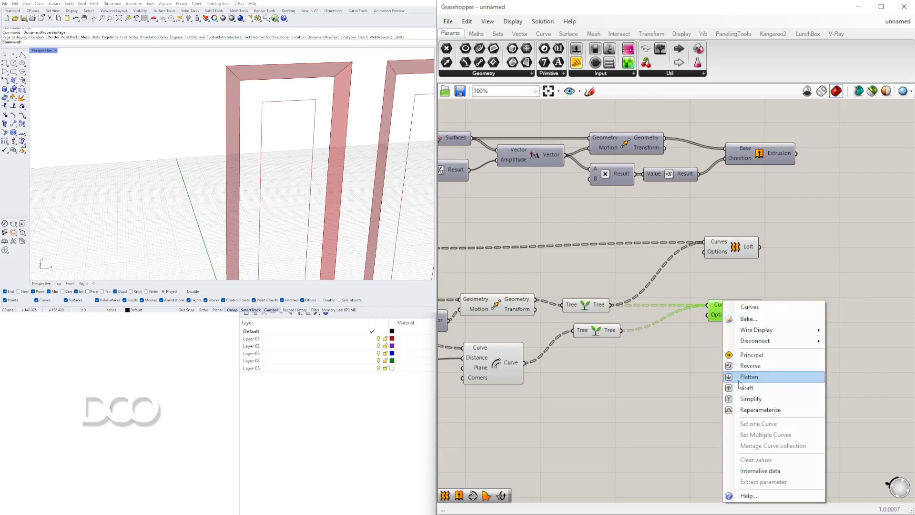
left_click(750, 401)
Delete the Graft Tree components that follow the last Offset Curve and the Move component
left_click_drag(590, 349, 593, 357)
left_click(497, 358)
left_click(542, 322)
left_click(507, 359)
left_click(586, 353)
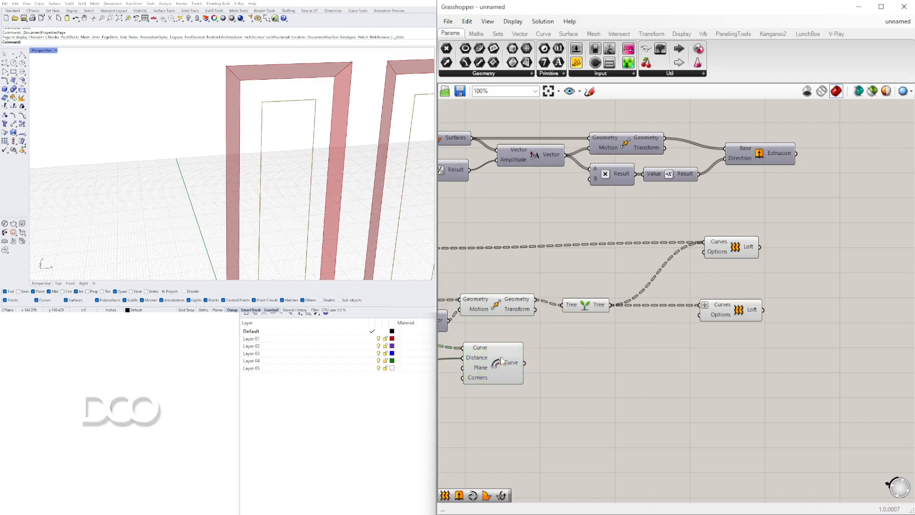
left_click(495, 306)
right_click_drag(496, 309, 699, 309)
scroll(628, 305, "down", 2)
left_click(752, 309)
key("Delete")
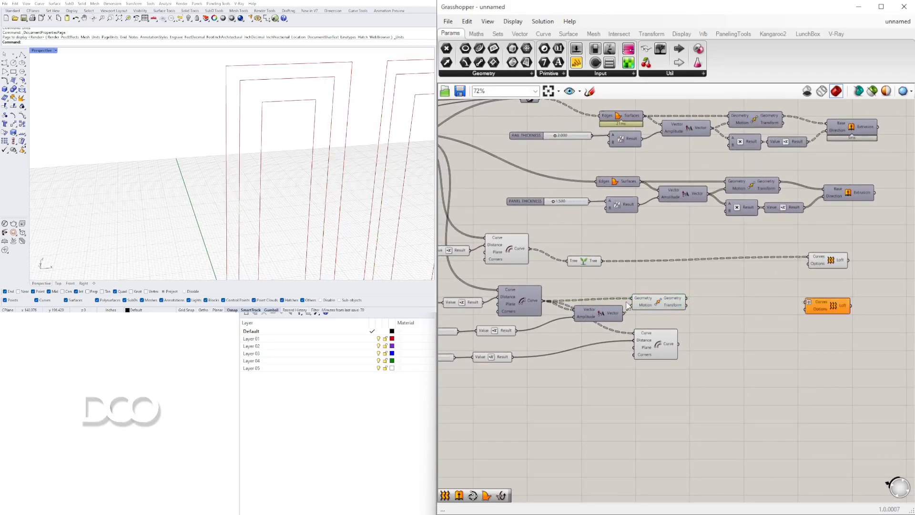
Duplicate the zero-distance slider, Negative and Offset Curve beside the Move component, and shift the last offset's slider, Negative and Offset Curve down
right_click_drag(634, 308, 668, 307)
left_click(691, 345)
right_click_drag(596, 248, 678, 264)
left_click_drag(645, 238, 479, 290)
scroll(550, 275, "down", 2)
right_click_drag(611, 272, 573, 271)
scroll(575, 268, "up", 1)
left_click_drag(562, 272, 760, 334, "alt")
left_click_drag(715, 395, 498, 355)
left_click_drag(690, 353, 689, 369)
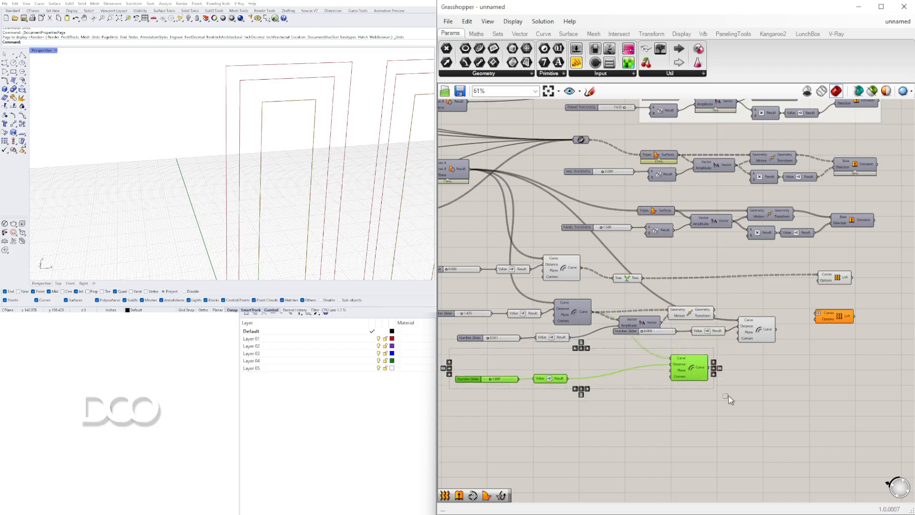
Connect the Move component's Geometry output to the Curve input of the duplicated zero-distance Offset Curve
left_click(727, 397)
scroll(700, 307, "up", 3)
left_click_drag(738, 327, 748, 326)
scroll(825, 339, "down", 2)
right_click_drag(825, 339, 719, 333)
scroll(791, 301, "up", 2)
scroll(810, 317, "down", 2)
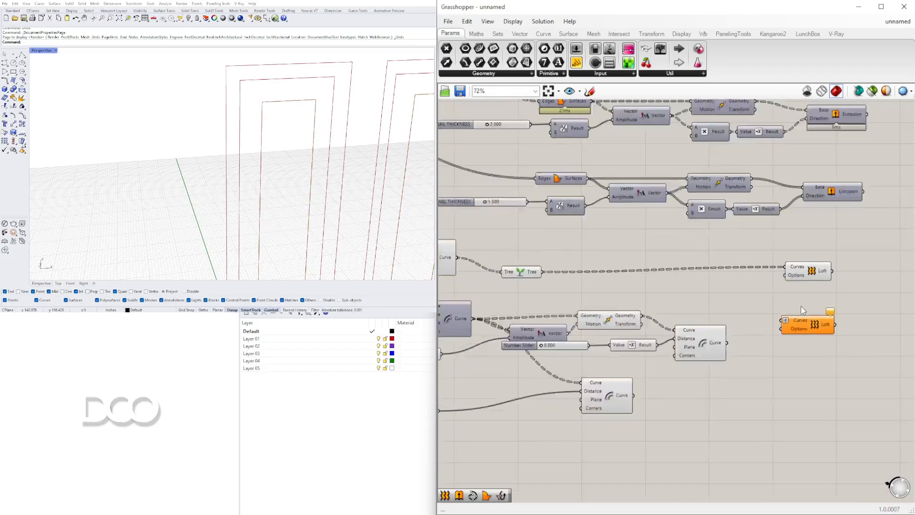
Wire the Move Geometry output and the duplicated Offset Curve into the second Loft, and remove Graft from its Curves input
left_click_drag(817, 279, 785, 269)
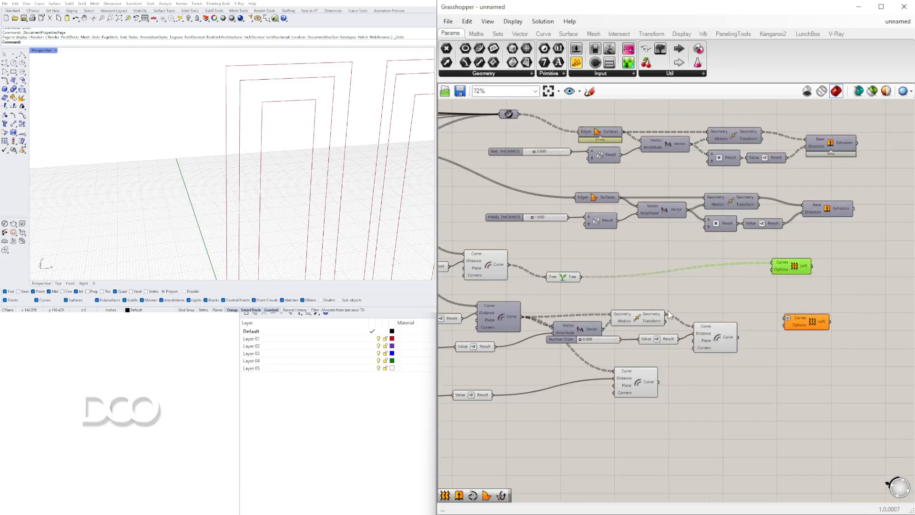
scroll(786, 322, "up", 2)
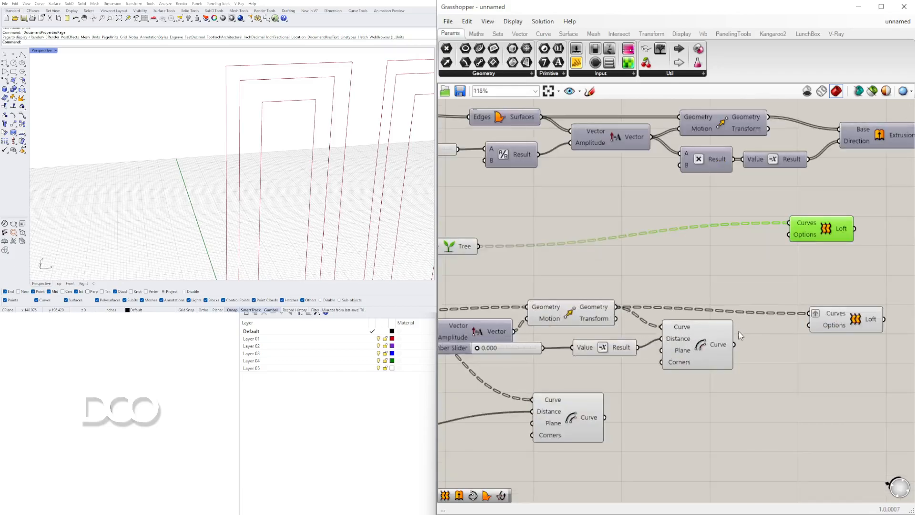
right_click(814, 312)
left_click(848, 399)
left_click_drag(845, 313, 842, 304)
Compare the outlines produced by the Move, the duplicated Offset Curve and the last Offset Curve
left_click(582, 314)
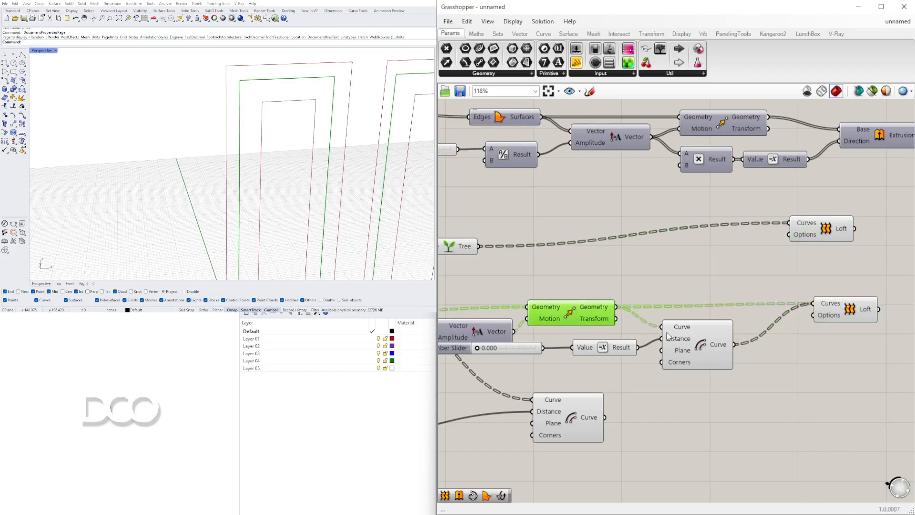
left_click(695, 351, "shift")
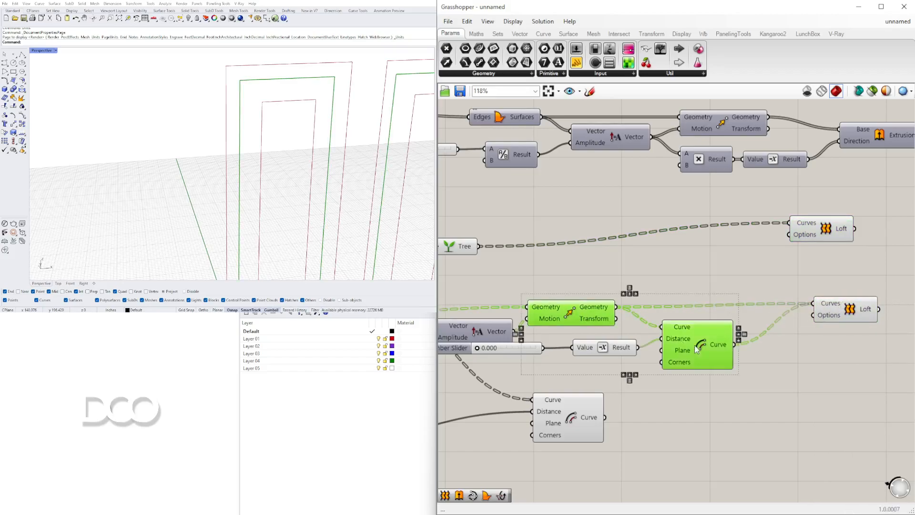
left_click(705, 380)
left_click(575, 410)
right_click_drag(643, 402, 572, 374)
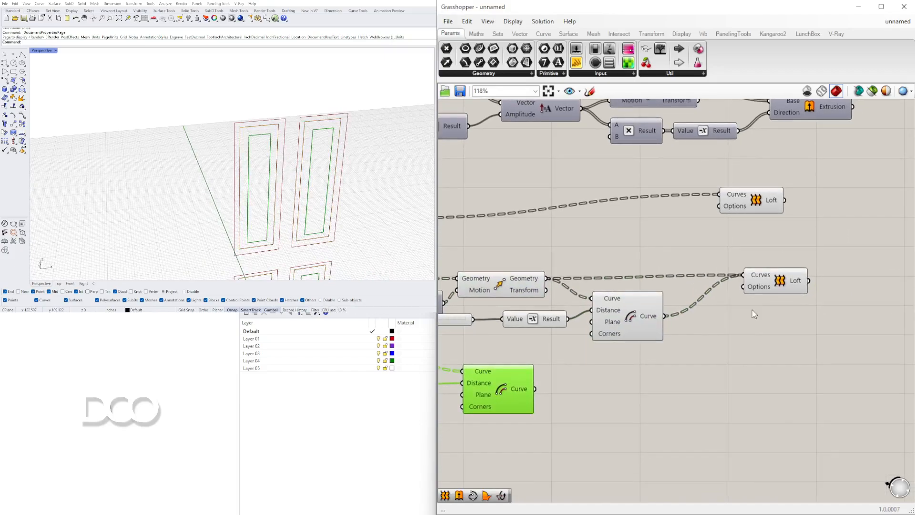
Disconnect Move Geometry from the second Loft and connect the last Offset Curve to its Curves input instead
left_click(776, 284)
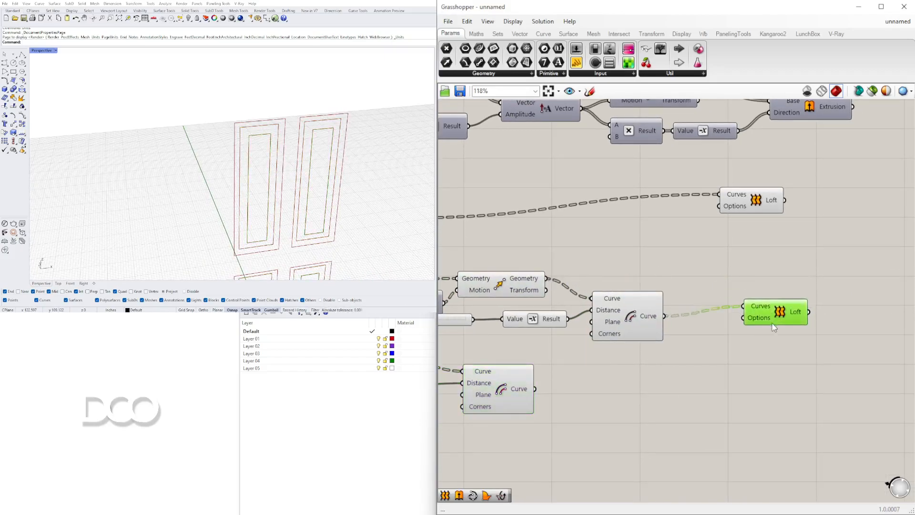
scroll(677, 357, "down", 3)
left_click(574, 388)
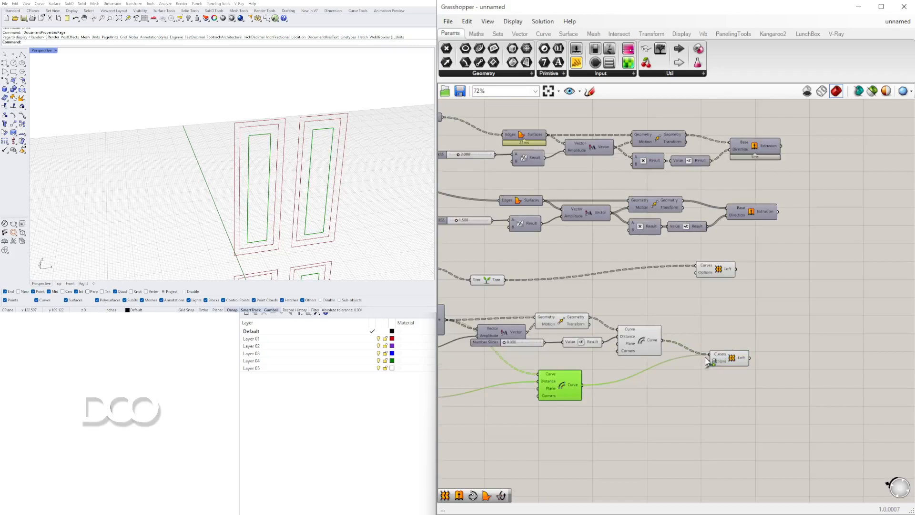
left_click_drag(738, 358, 724, 362)
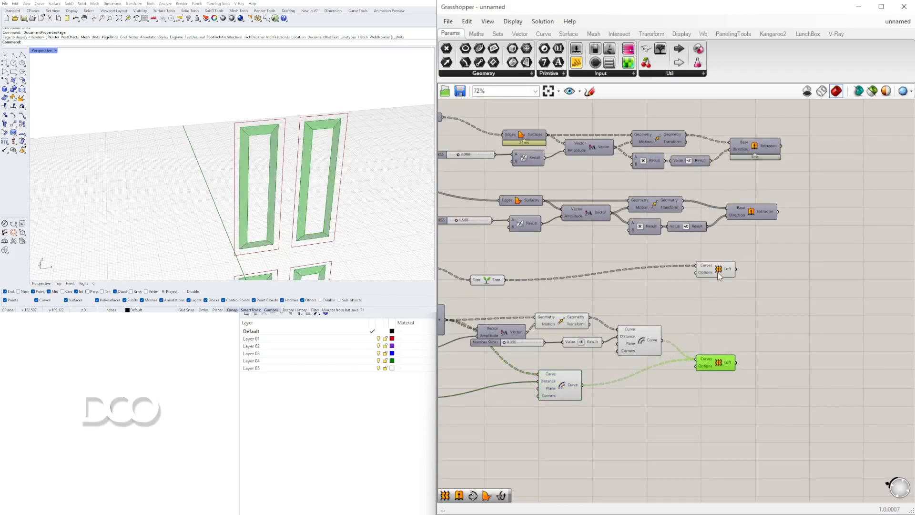
Add the duplicated zero-distance Offset Curve to the first Loft's Curves input, and tidy the positions of the Loft and Offset Curve components
left_click_drag(719, 277, 717, 297)
right_click_drag(524, 284, 611, 265)
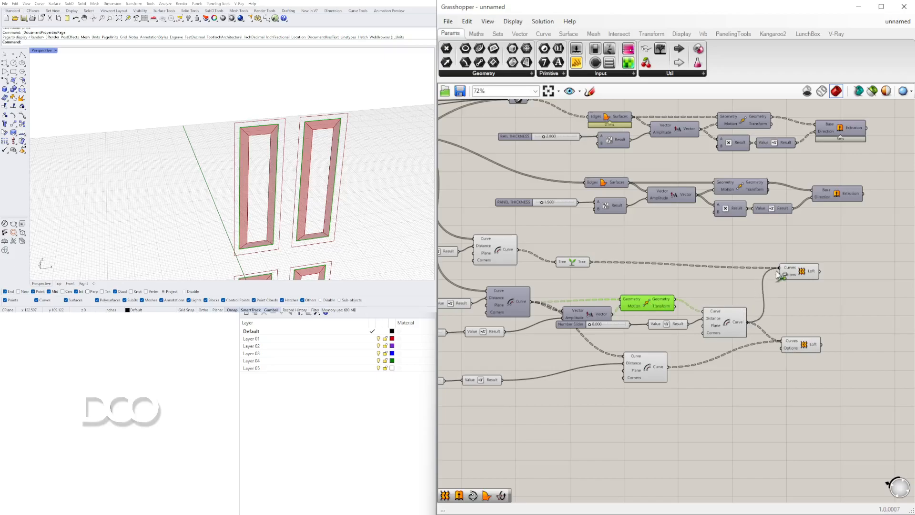
left_click_drag(803, 272, 805, 294)
left_click(804, 263)
left_click_drag(805, 346, 805, 337)
left_click(726, 363)
left_click_drag(650, 368, 727, 362)
left_click(747, 393)
scroll(774, 319, "up", 2)
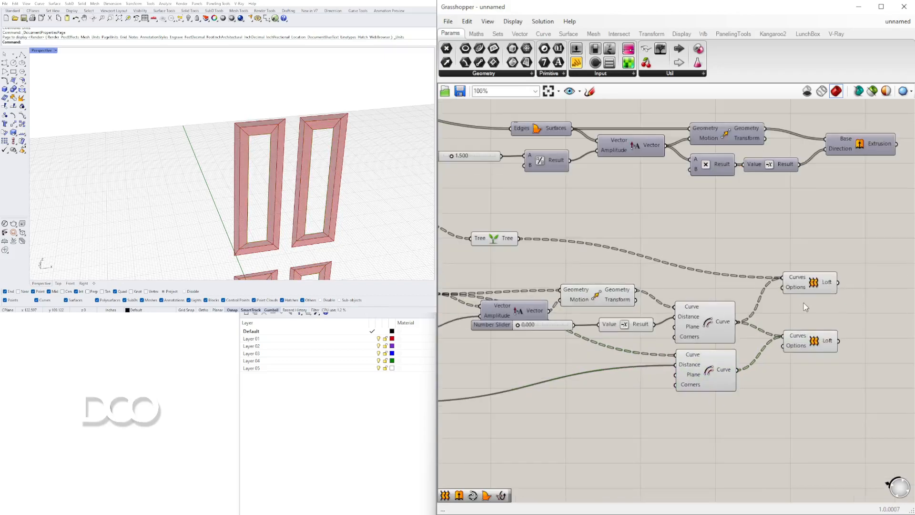
Examine the first Loft's outer panel borders in the 3D model from an oblique side angle
left_click(807, 296)
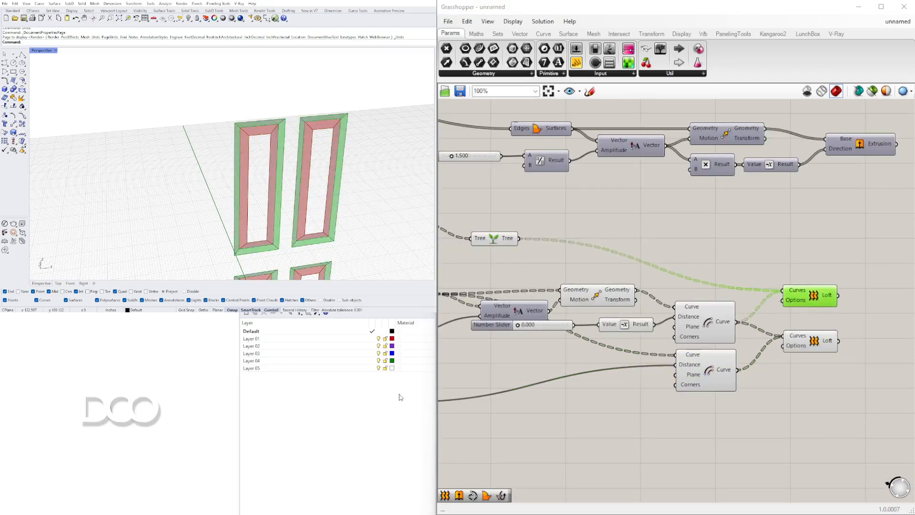
right_click_drag(303, 153, 381, 157)
scroll(855, 307, "up", 3)
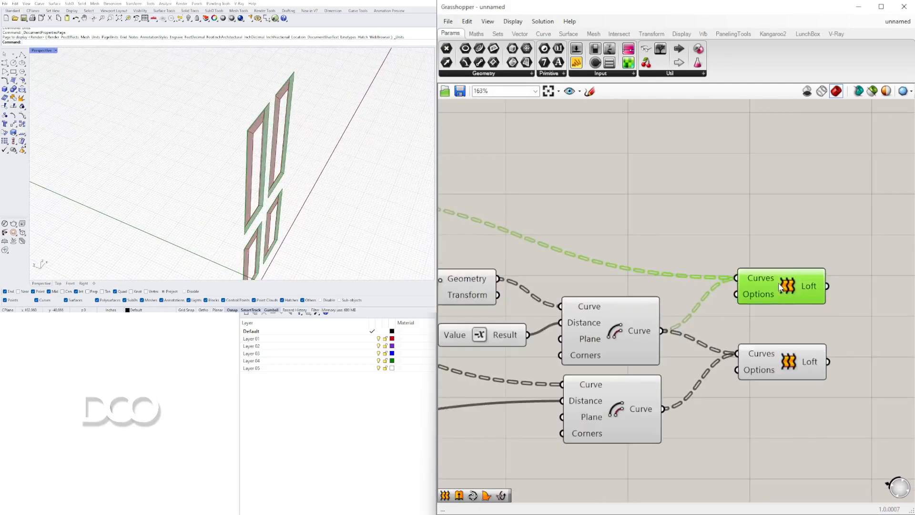
left_click(793, 368, "shift")
right_click_drag(744, 263, 819, 239)
Turn on the preview of the component that generates the door's face surface around the panels
left_click(570, 203)
right_click_drag(570, 203, 823, 227)
scroll(504, 239, "down", 3)
right_click_drag(505, 239, 735, 343)
right_click_drag(600, 247, 832, 247)
right_click_drag(626, 217, 757, 212)
left_click(547, 194)
right_click(547, 193)
left_click(573, 212)
Select both Loft components and examine the panel depth against the door face from the side
right_click_drag(278, 191, 267, 121)
scroll(763, 265, "down", 2)
right_click_drag(762, 265, 476, 238)
right_click_drag(773, 305, 652, 300)
scroll(744, 283, "up", 4)
left_click(705, 250)
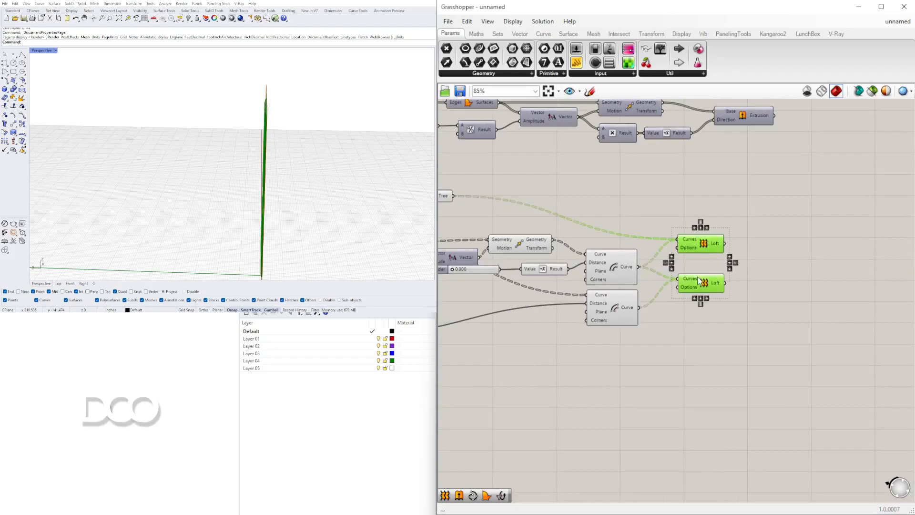
right_click_drag(389, 170, 315, 176)
Add a Brep Join component and connect both Loft outputs to its Breps input
double_click(807, 282)
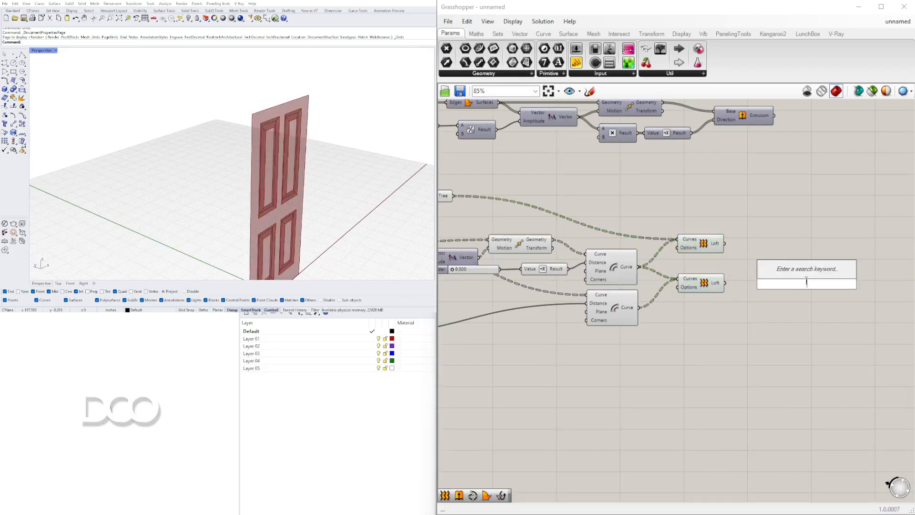
type("JOIN")
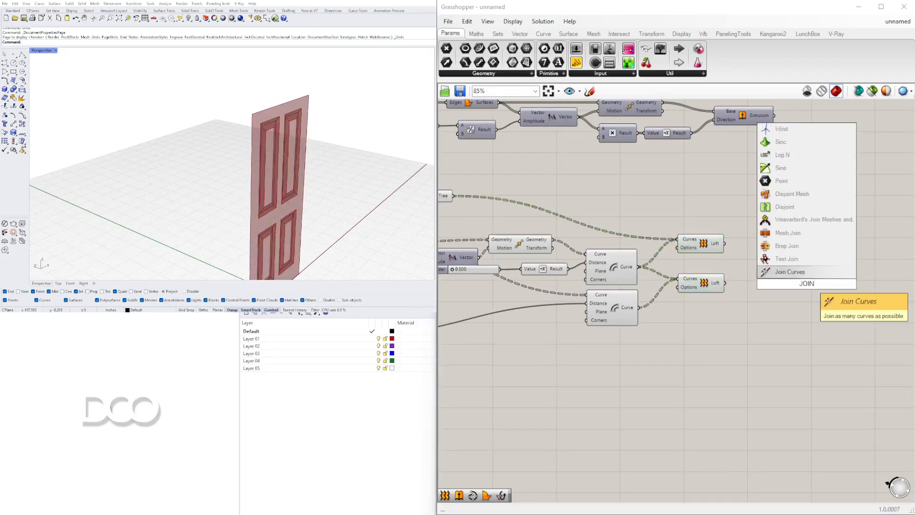
left_click(786, 245)
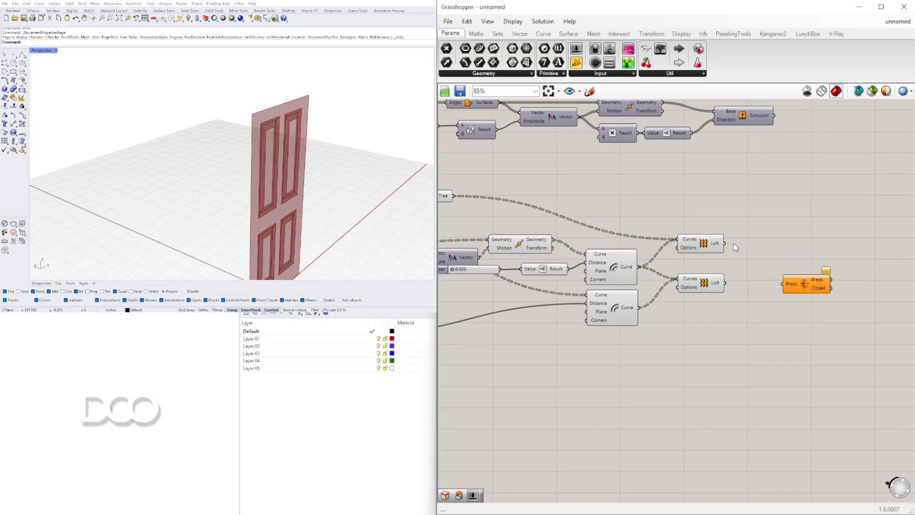
left_click_drag(779, 285, 783, 285)
left_click_drag(805, 286, 772, 259)
left_click(762, 296)
Turn on the preview of the three Extrusion components that form the door frame, rails and panels
right_click_drag(353, 217, 268, 137)
scroll(614, 220, "down", 2)
right_click_drag(614, 220, 678, 322)
scroll(711, 279, "up", 2)
scroll(711, 278, "down", 2)
left_click_drag(826, 287, 774, 131)
middle_click(775, 132)
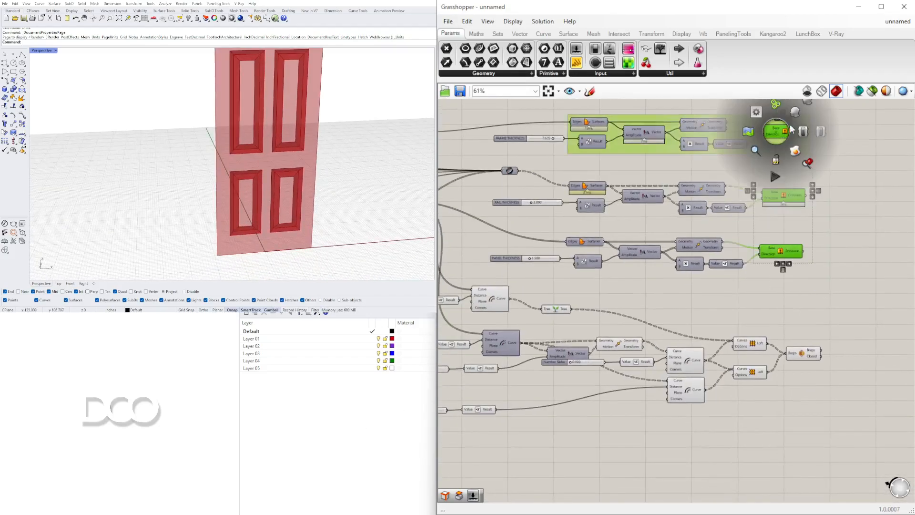
left_click(795, 113)
middle_click(783, 135)
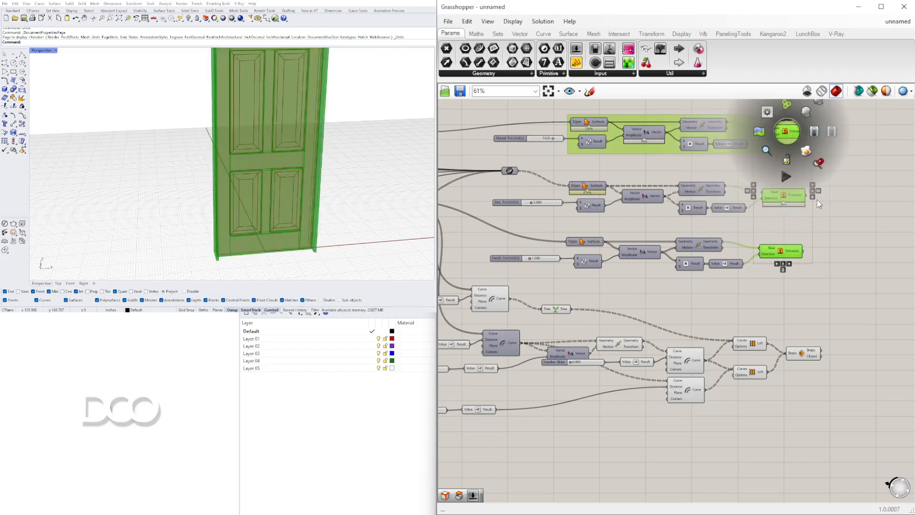
Turn off the preview of the panel offset, move and Loft components feeding the Brep Join
left_click_drag(750, 441, 491, 301)
middle_click(490, 300)
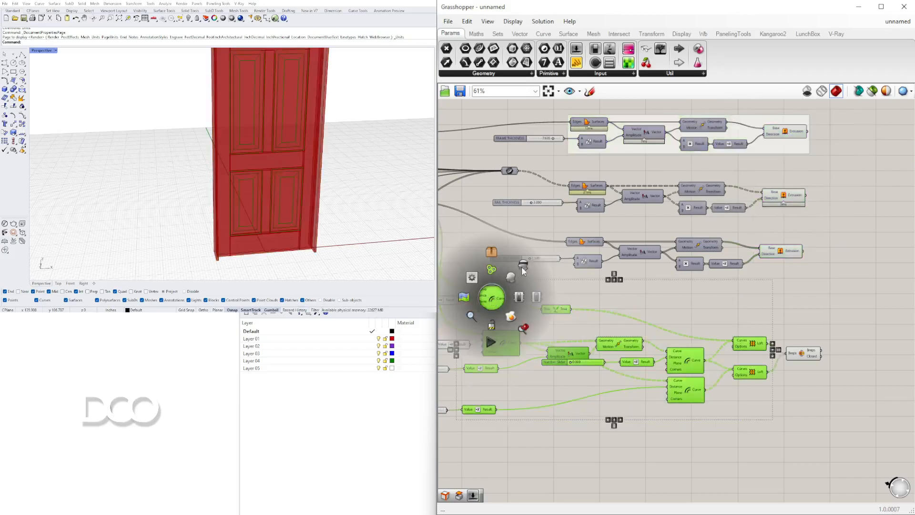
left_click(528, 267)
left_click(694, 314)
scroll(810, 340, "up", 2)
left_click(798, 360)
left_click(796, 317)
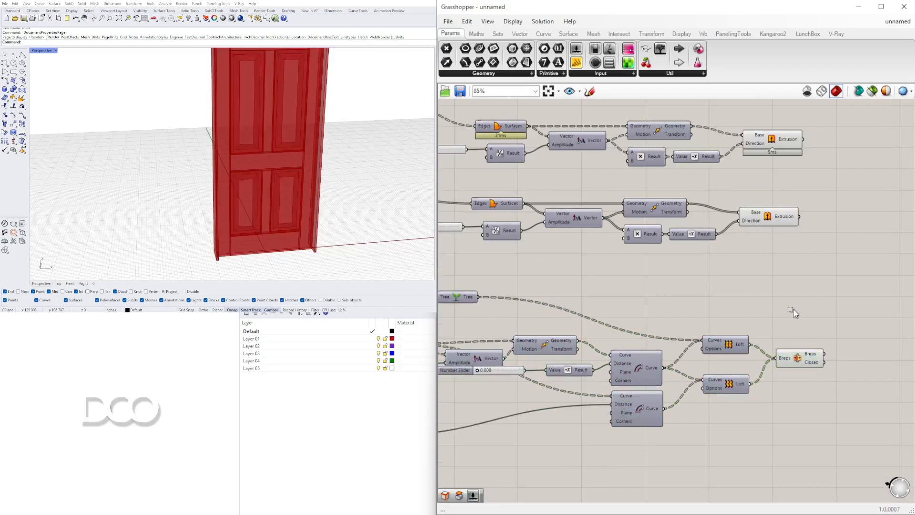
Turn off the preview of the Extrusion driven by the PANEL THICKNESS slider
right_click_drag(772, 230, 794, 279)
left_click(793, 272)
middle_click(793, 268)
left_click(826, 236)
right_click_drag(341, 181, 301, 151)
Set the slider driving the Amplitude of the panel outline move to 0.974
right_click_drag(698, 356, 833, 279)
scroll(670, 336, "up", 2)
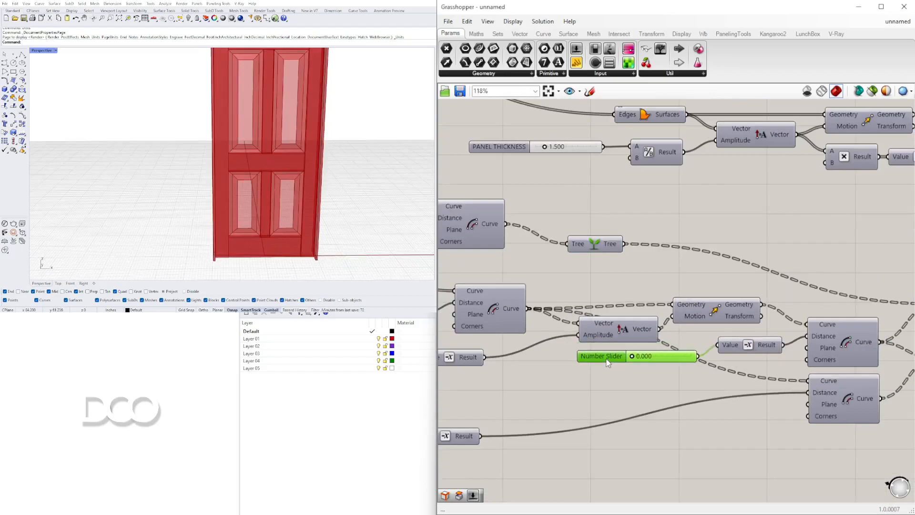
scroll(607, 362, "up", 5)
mouse_move(574, 387)
left_mouse_down()
mouse_move(584, 390)
mouse_move(557, 390)
left_mouse_up()
right_click_drag(561, 195, 618, 266)
left_click_drag(615, 246, 622, 279)
scroll(623, 280, "up", 3)
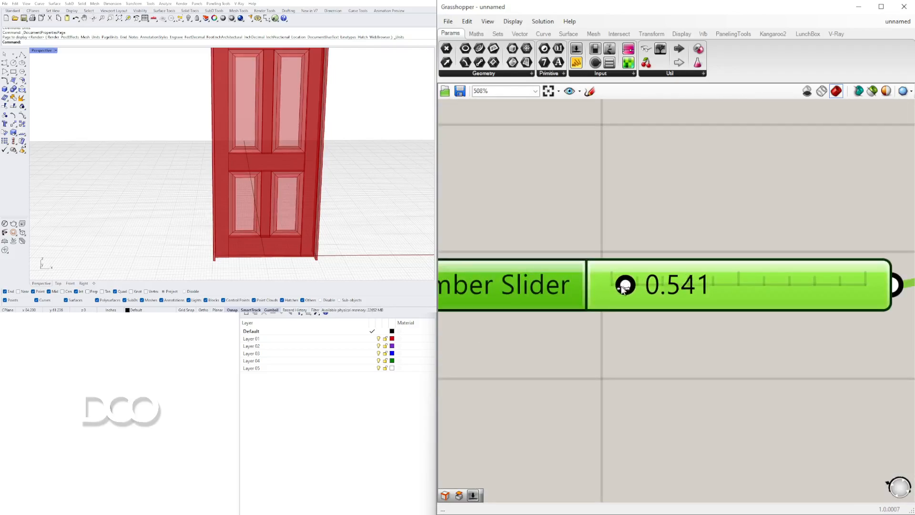
scroll(629, 266, "down", 4)
scroll(620, 209, "up", 3)
Set the slider driving the second panel offset's distance to 0.554, checking the panel borders in the 3D model
left_click_drag(613, 219, 608, 240)
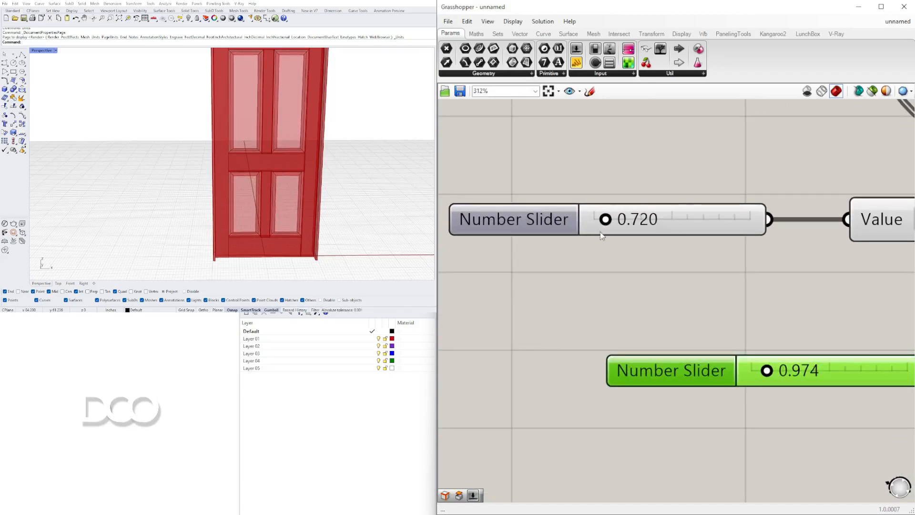
right_click_drag(294, 127, 215, 147)
scroll(239, 98, "up", 5)
right_click_drag(239, 98, 330, 107)
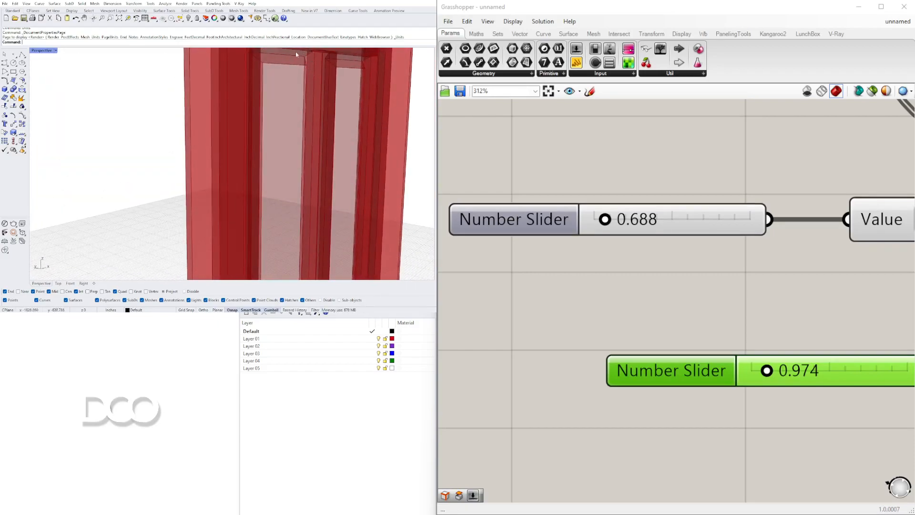
scroll(271, 60, "down", 5)
right_click_drag(266, 63, 205, 61)
scroll(556, 205, "down", 4)
scroll(578, 213, "up", 6)
mouse_move(617, 214)
left_mouse_down()
mouse_move(645, 220)
mouse_move(633, 220)
left_mouse_up()
scroll(762, 329, "down", 6)
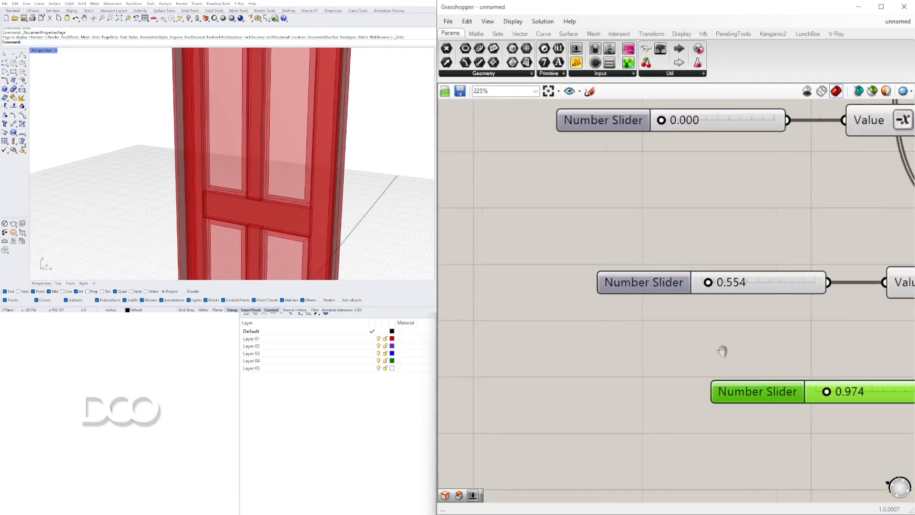
Set the slider driving the lowest Offset Curve component's distance to 2.061
right_click_drag(768, 351, 599, 348)
scroll(680, 389, "up", 4)
mouse_move(663, 389)
left_mouse_down()
mouse_move(637, 386)
mouse_move(648, 387)
left_mouse_up()
scroll(702, 288, "down", 5)
scroll(608, 355, "up", 4)
mouse_move(593, 338)
left_mouse_down()
mouse_move(622, 337)
mouse_move(610, 338)
left_mouse_up()
scroll(301, 180, "up", 1)
scroll(316, 174, "down", 4)
right_click_drag(301, 180, 335, 163)
Set the panel move amplitude slider to 1.759 and the lowest offset's distance slider to 1.388
right_click_drag(607, 224, 670, 270)
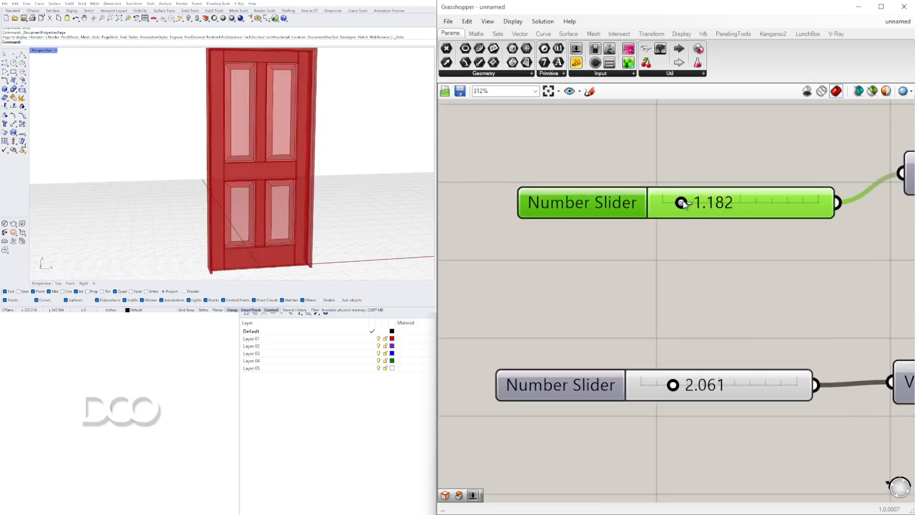
scroll(333, 93, "up", 4)
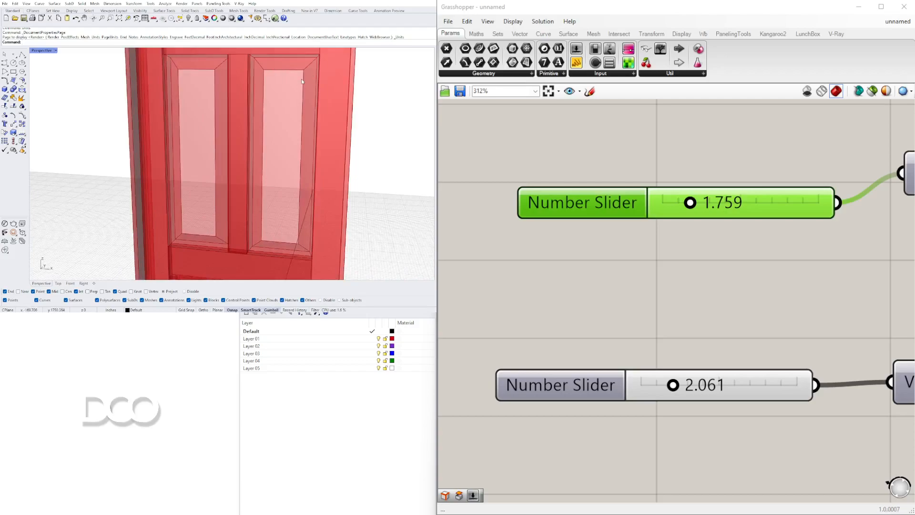
left_click_drag(674, 382, 663, 398)
right_click_drag(160, 169, 189, 167)
scroll(196, 181, "down", 8)
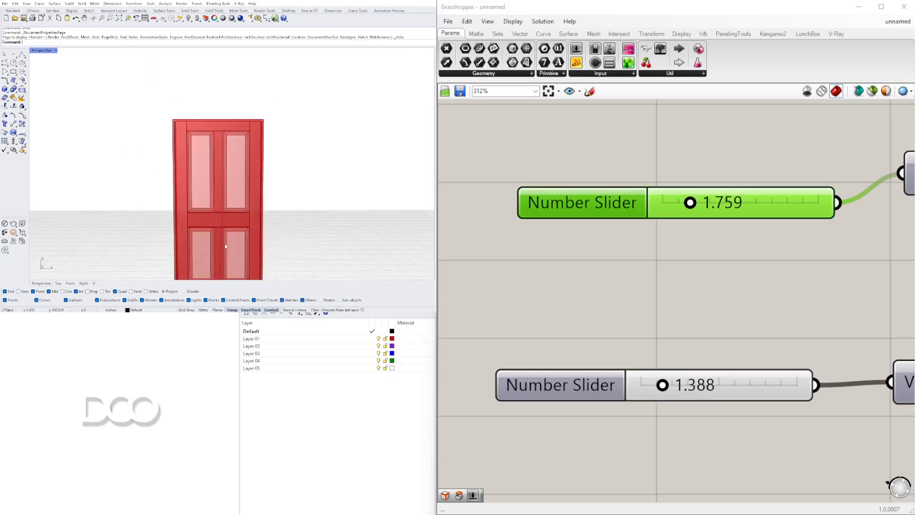
Flatten the Breps input of the Brep Join component and shift the component slightly away from the Lofts
right_click_drag(223, 216, 262, 205, "shift")
scroll(714, 267, "down", 7)
right_click_drag(858, 297, 419, 331)
scroll(725, 247, "up", 3)
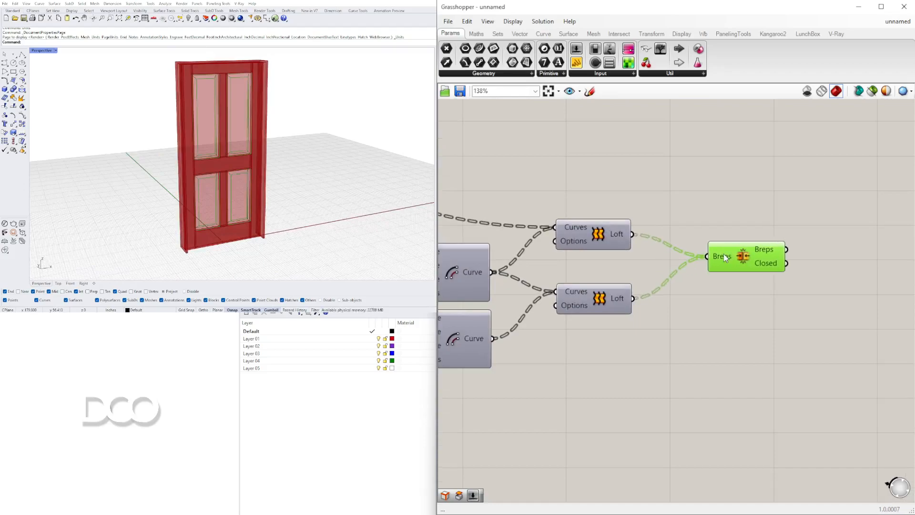
right_click(725, 258)
left_click(742, 331)
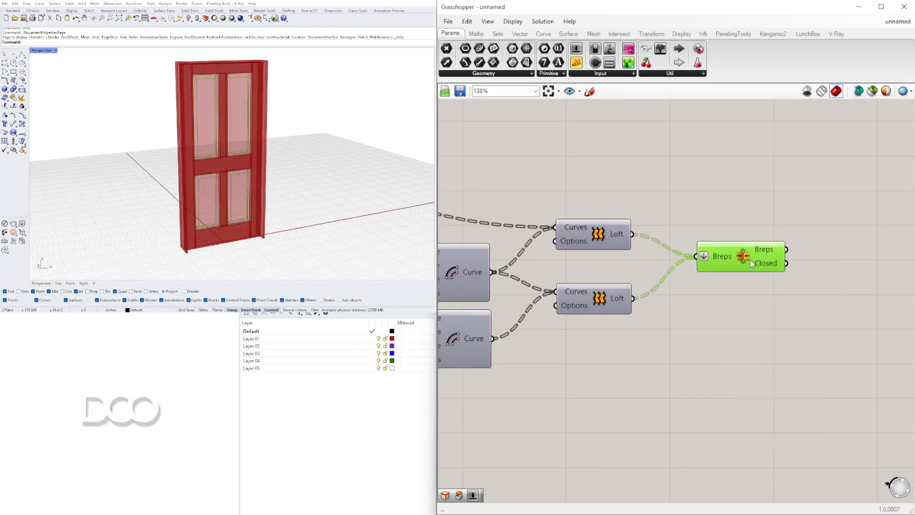
mouse_move(727, 255)
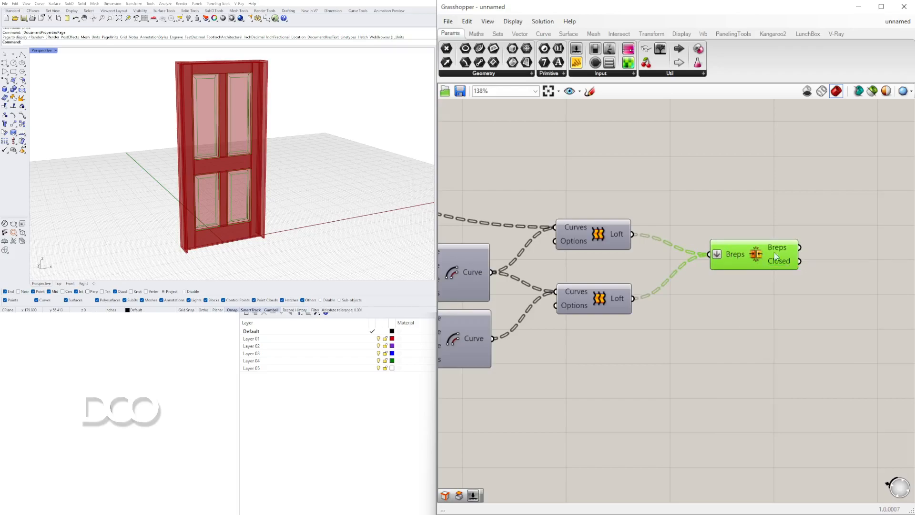
mouse_move(783, 252)
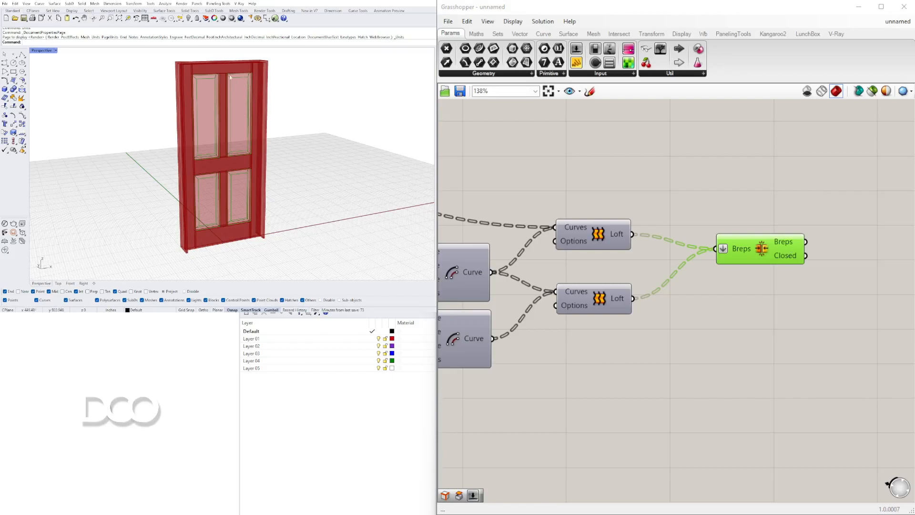
Add a Move component and connect the Brep Join's Breps output to its Geometry input
left_click(560, 380)
scroll(560, 380, "down", 5)
right_click_drag(560, 380, 832, 294)
scroll(832, 295, "down", 3)
right_click_drag(772, 210, 698, 256)
scroll(782, 202, "up", 3)
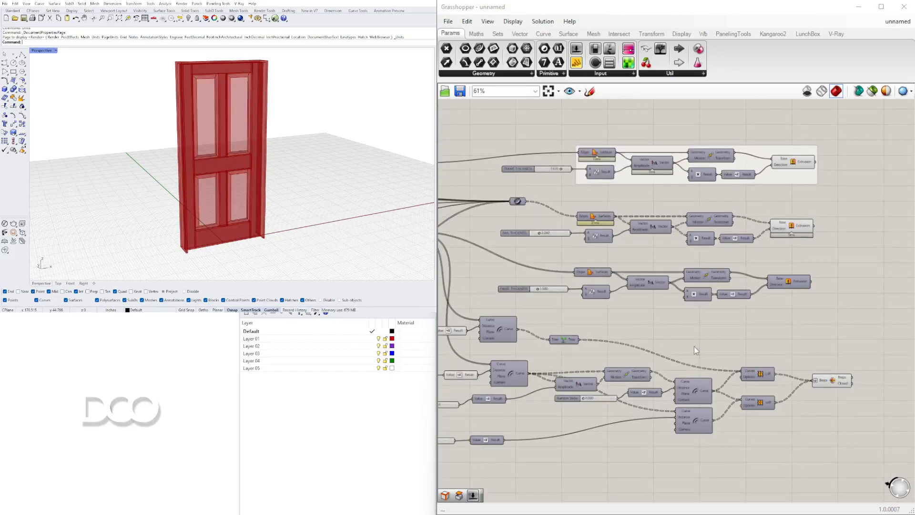
left_click(846, 380)
right_click_drag(616, 334, 608, 280)
scroll(764, 281, "down", 2)
scroll(870, 310, "up", 4)
right_click_drag(870, 310, 647, 288)
double_click(737, 282)
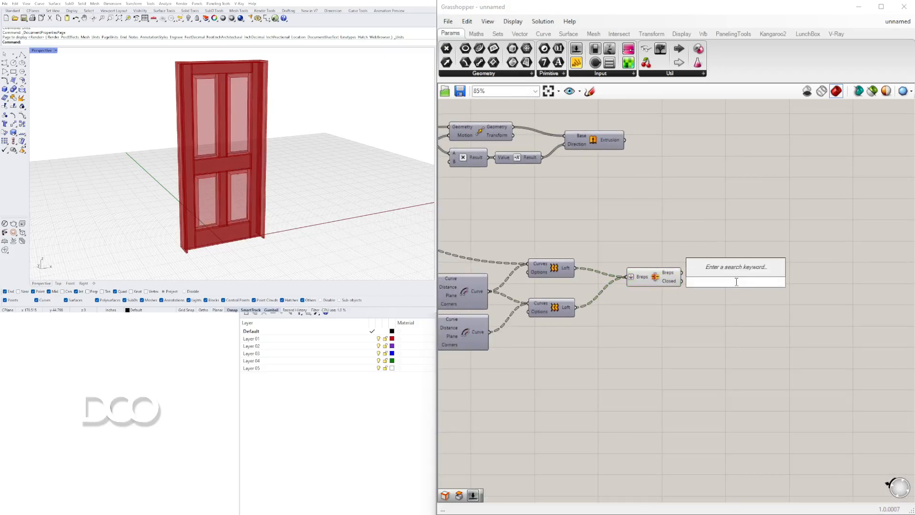
type("move")
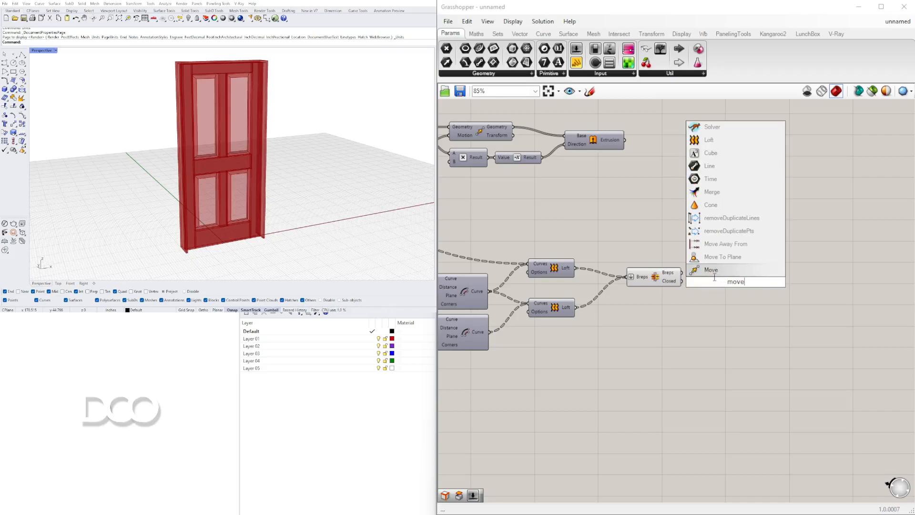
key("Return")
left_click_drag(699, 271, 706, 278)
left_click_drag(735, 282, 778, 230)
Add an Amplitude component near the unit vector components in the earlier rail section of the definition
scroll(732, 226, "down", 3)
right_click_drag(689, 224, 864, 229)
scroll(720, 232, "up", 4)
right_click_drag(584, 204, 687, 219)
scroll(722, 235, "down", 2)
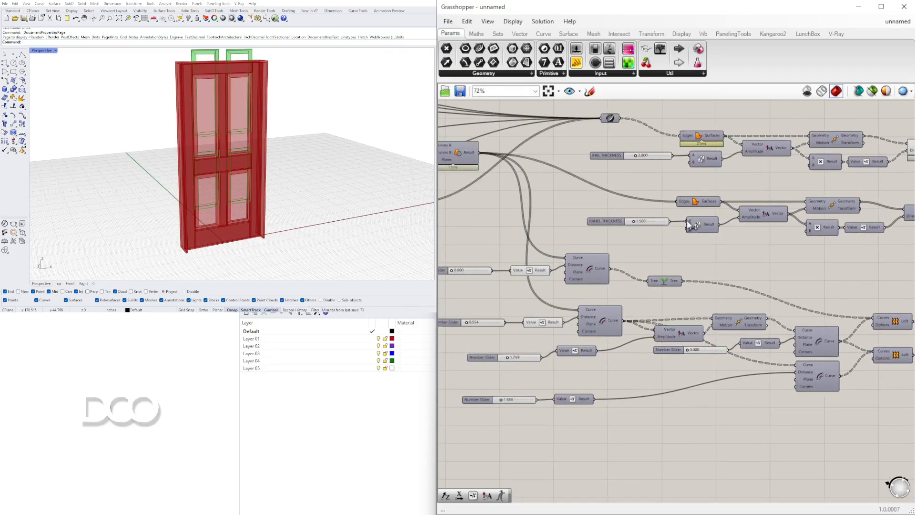
scroll(737, 228, "down", 3)
scroll(543, 228, "up", 3)
right_click_drag(544, 227, 703, 227)
scroll(703, 227, "down", 4)
scroll(623, 238, "up", 3)
right_click_drag(623, 238, 652, 242)
right_click_drag(865, 271, 759, 272)
double_click(753, 249)
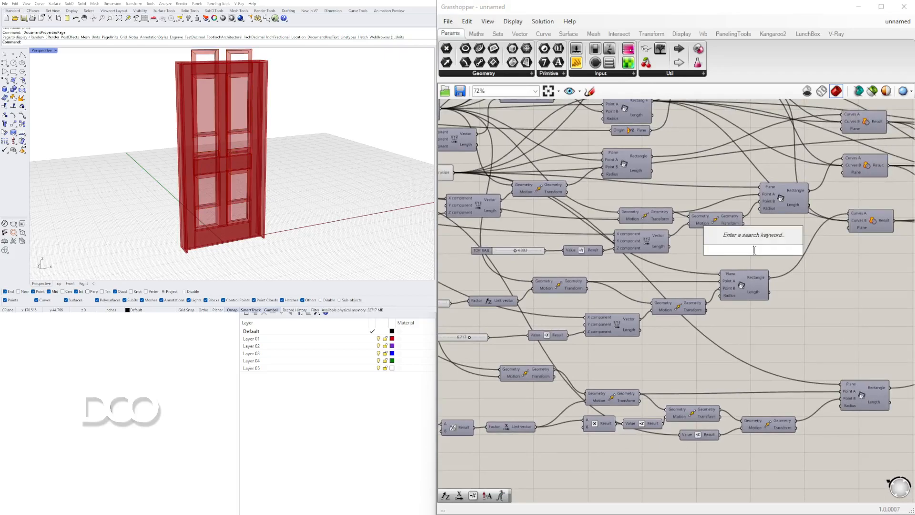
type("ampl")
left_click(744, 236)
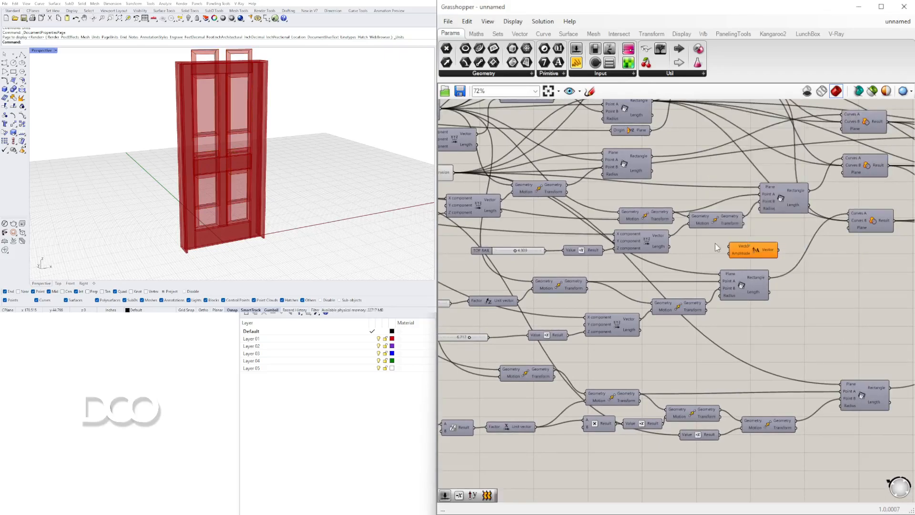
Wire the existing unit vector through the Amplitude component into the new Move component's Motion input
right_click_drag(591, 200, 699, 200)
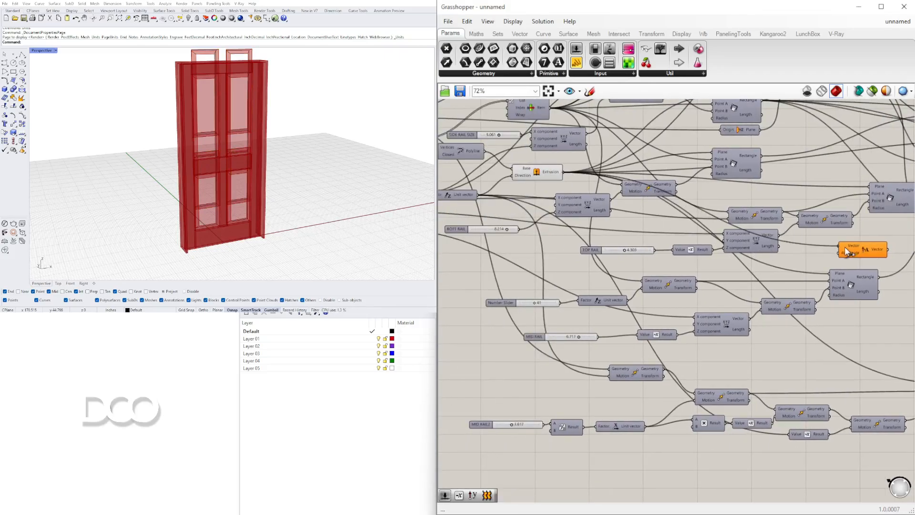
right_click_drag(847, 251, 622, 257)
scroll(667, 242, "down", 7)
left_click_drag(631, 242, 788, 224)
scroll(805, 272, "up", 6)
scroll(805, 220, "up", 4)
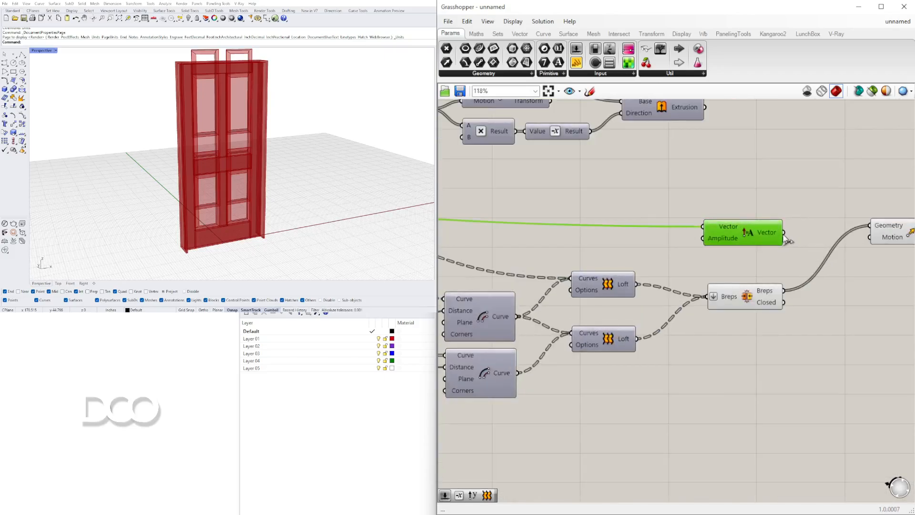
right_click_drag(880, 243, 709, 252)
left_click(737, 239)
Add a number slider, lower its value and connect it to the new Amplitude component's Amplitude input
scroll(341, 100, "up", 10)
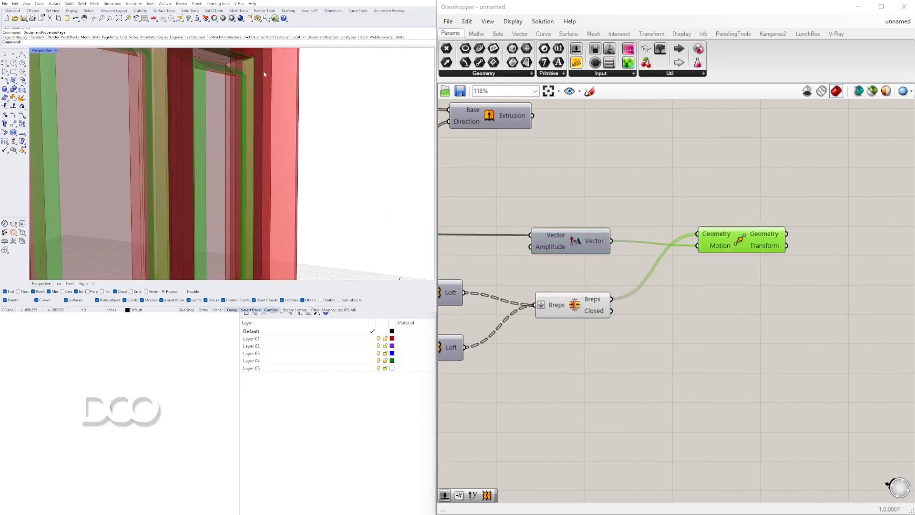
scroll(235, 102, "up", 3)
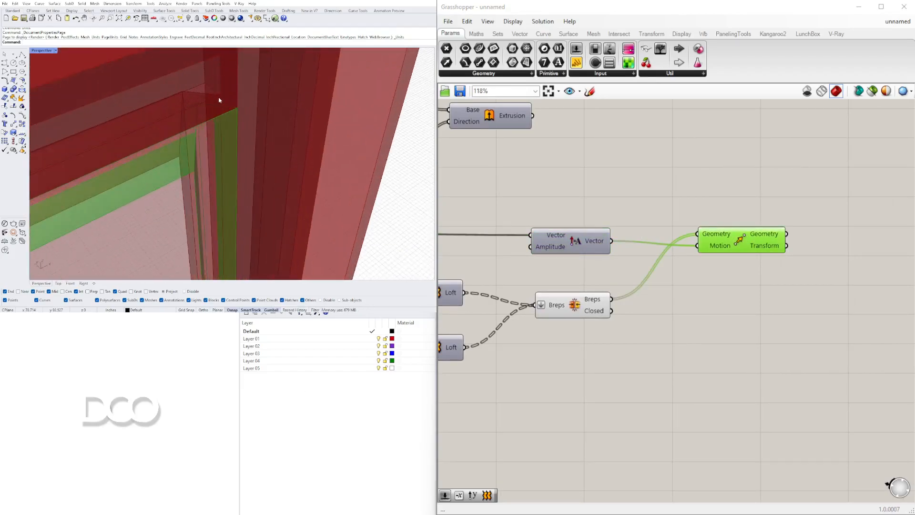
right_click_drag(595, 246, 715, 255)
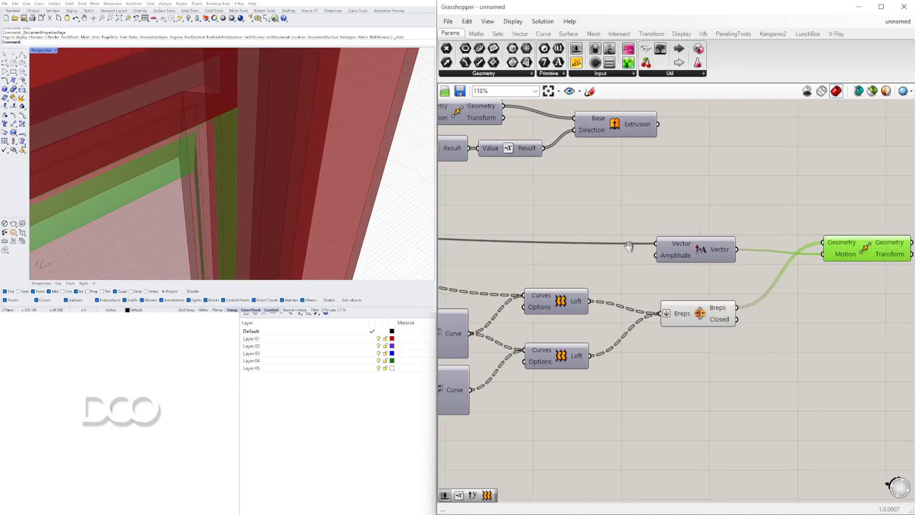
right_click_drag(616, 246, 845, 267)
double_click(709, 224)
type(".75")
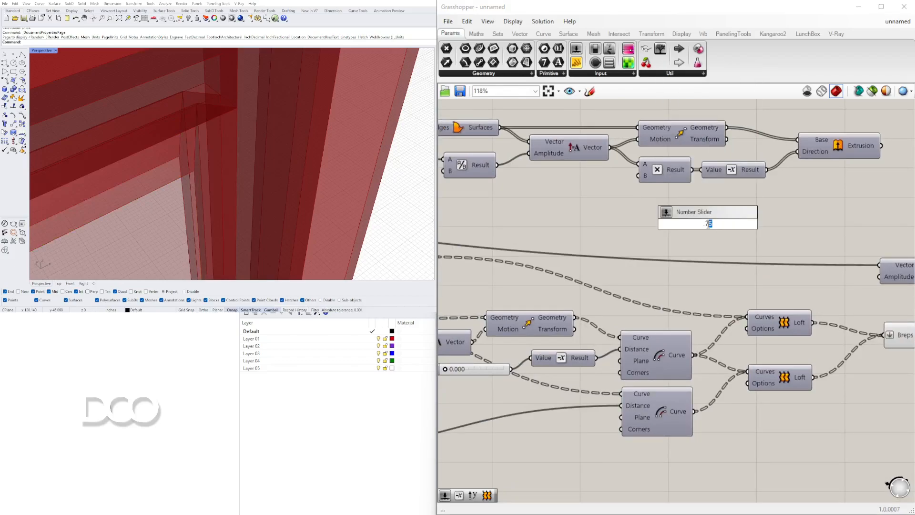
key("Return")
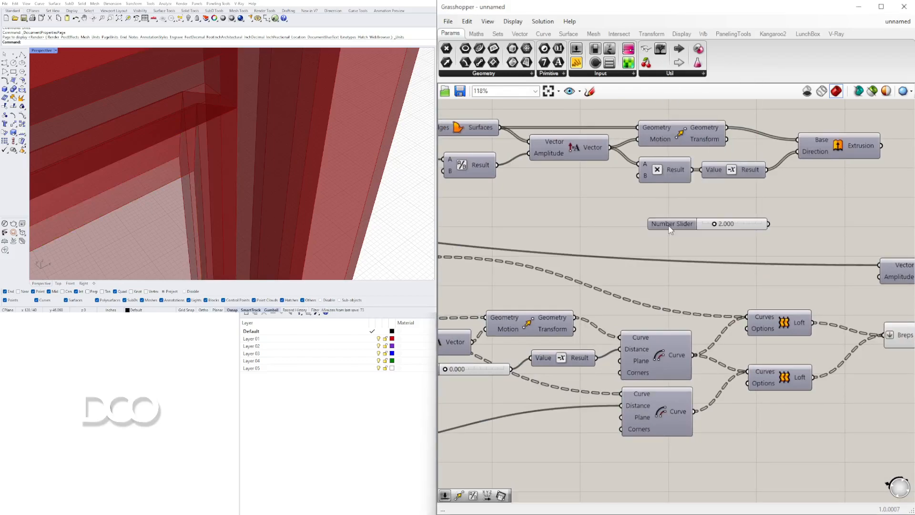
left_click_drag(713, 224, 710, 224)
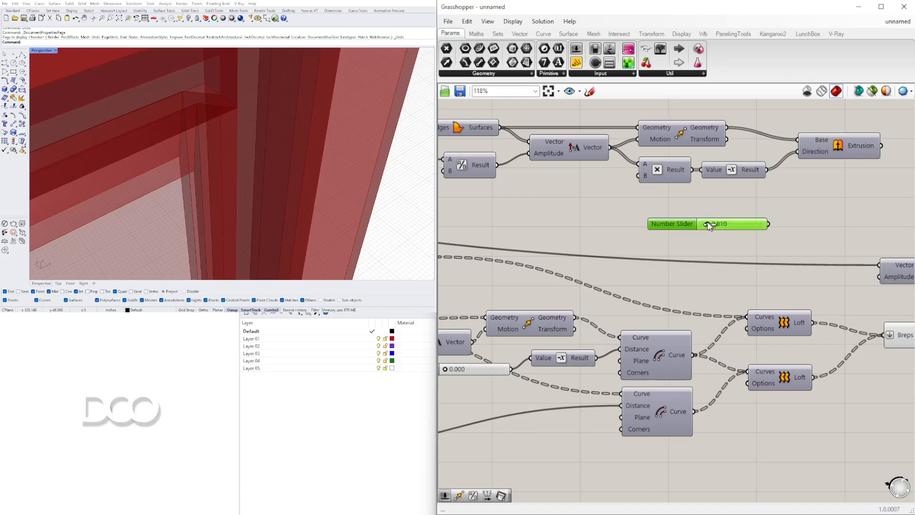
scroll(878, 281, "down", 4)
right_click_drag(877, 281, 538, 237)
scroll(620, 234, "up", 3)
Turn off the Brep Join component's preview so only the moved panel details are displayed
left_click(661, 227)
scroll(238, 161, "down", 5)
right_click_drag(238, 162, 200, 124)
right_click_drag(517, 280, 595, 276)
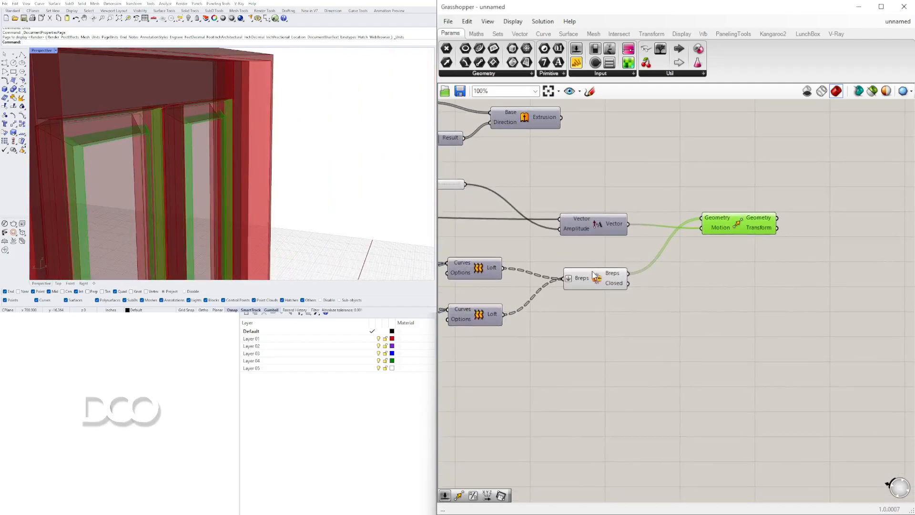
left_click(596, 277)
right_click(596, 274)
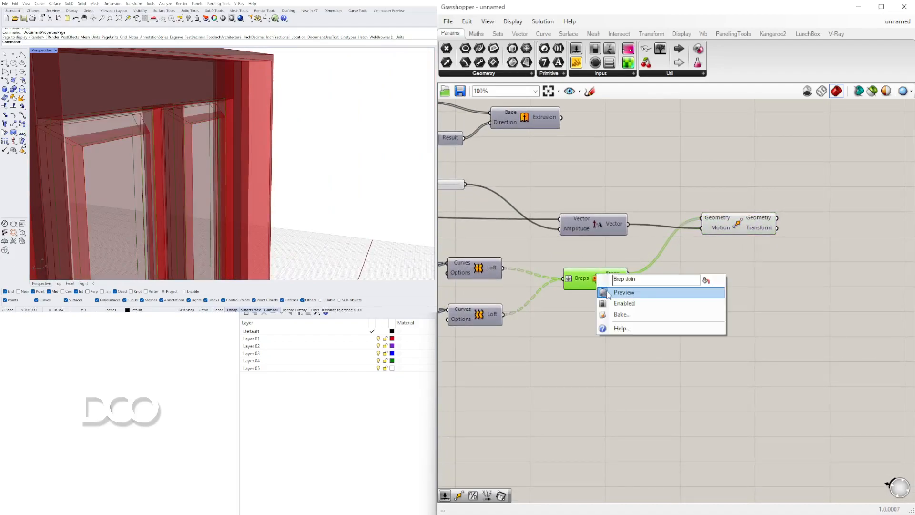
left_click(604, 290)
Set the slider driving the panel outline move's amplitude to 0.5
left_click(733, 225)
right_click_drag(447, 264, 823, 193)
scroll(615, 225, "down", 4)
scroll(515, 220, "up", 5)
right_click_drag(516, 219, 751, 227)
right_click_drag(582, 190, 587, 284)
scroll(588, 326, "down", 3)
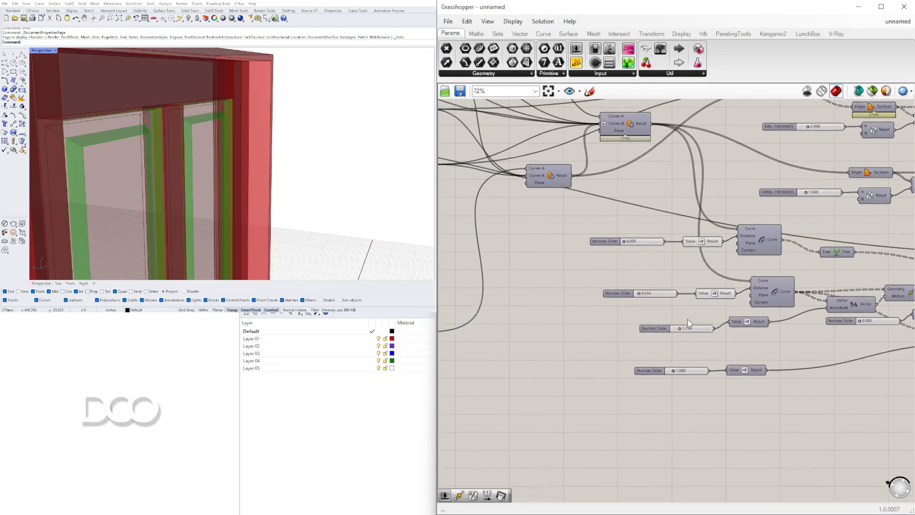
scroll(687, 322, "up", 10)
left_click_drag(657, 307, 611, 309)
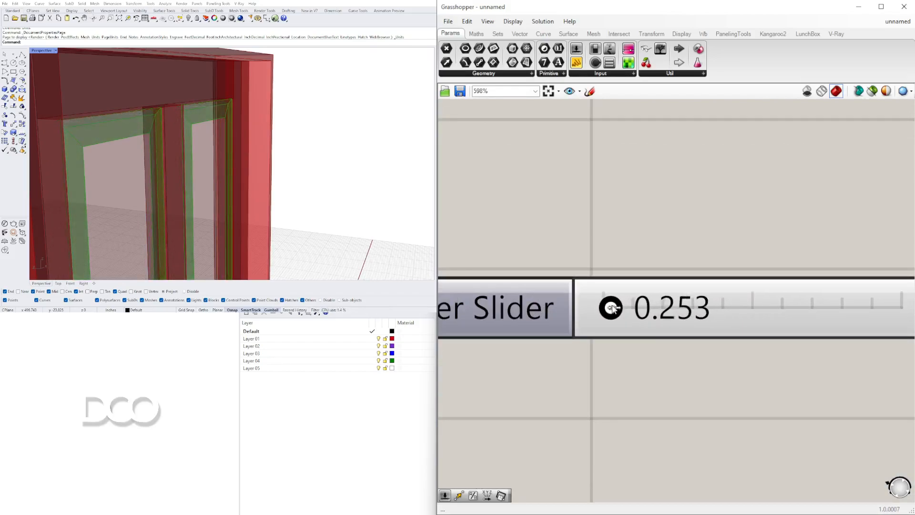
double_click(615, 308)
key("BackSpace")
type(".5")
key("Return")
Examine the panel details across the whole door and return to the Move component at the definition's end
right_click_drag(233, 147, 271, 167)
scroll(204, 133, "down", 5)
scroll(486, 180, "down", 5)
right_click_drag(672, 242, 223, 304)
right_click_drag(896, 282, 362, 286)
right_click_drag(870, 292, 306, 322)
scroll(722, 274, "down", 3)
right_click_drag(752, 195, 734, 236)
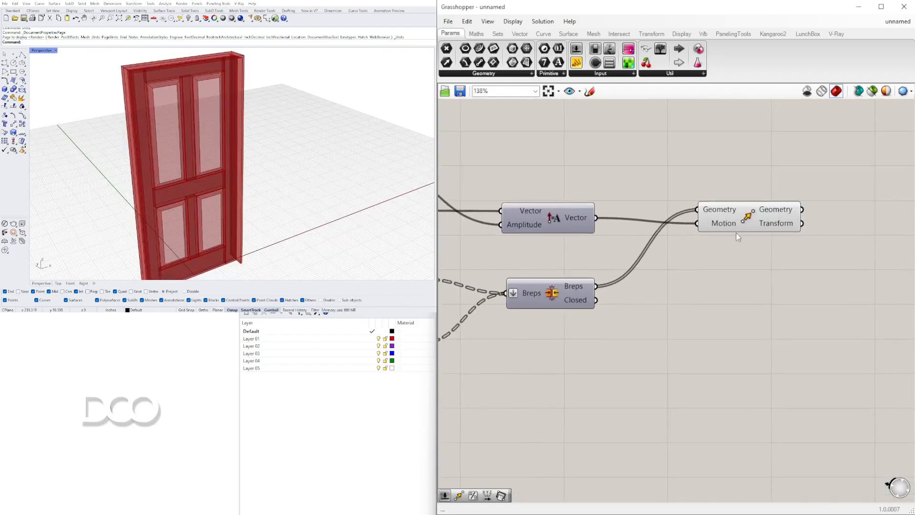
Add a Mirror component after the final Move component and feed it the Move's Geometry output
left_click(739, 223)
right_click_drag(401, 173, 283, 197)
right_click_drag(825, 207, 724, 197)
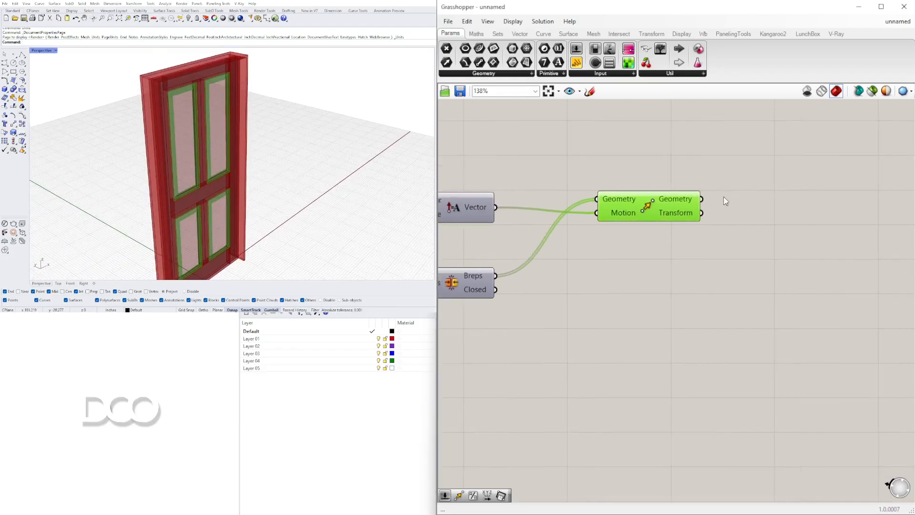
right_click_drag(268, 109, 225, 103)
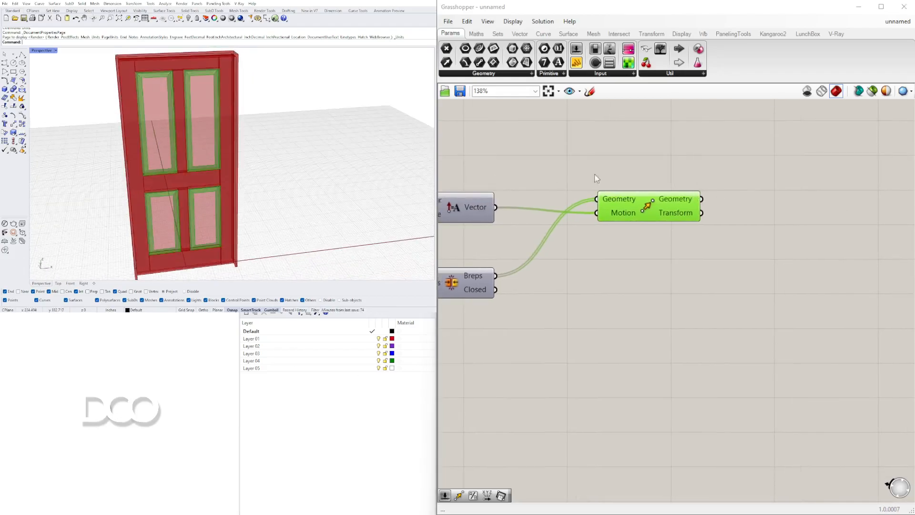
double_click(775, 169)
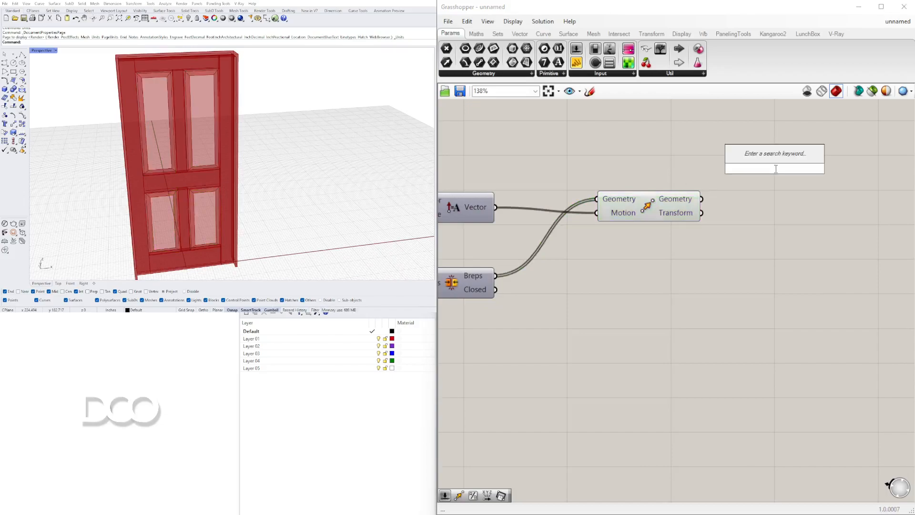
type("mive")
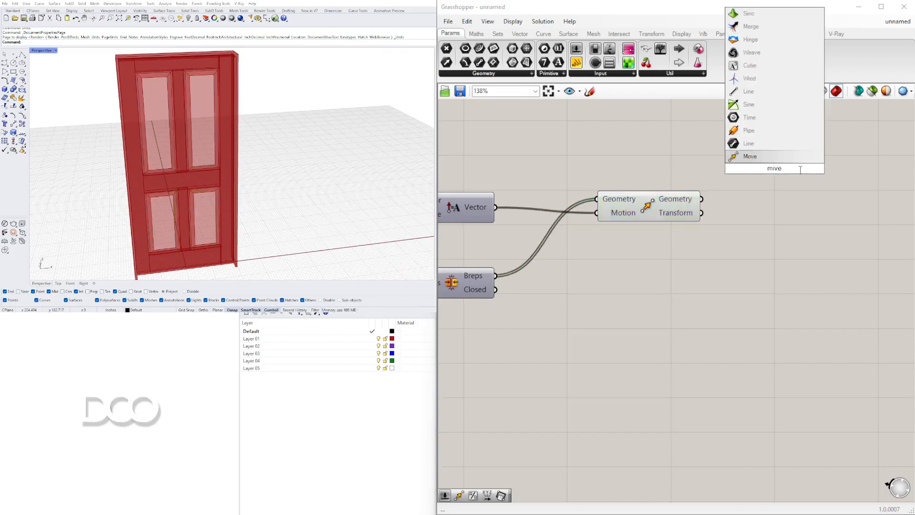
type("r")
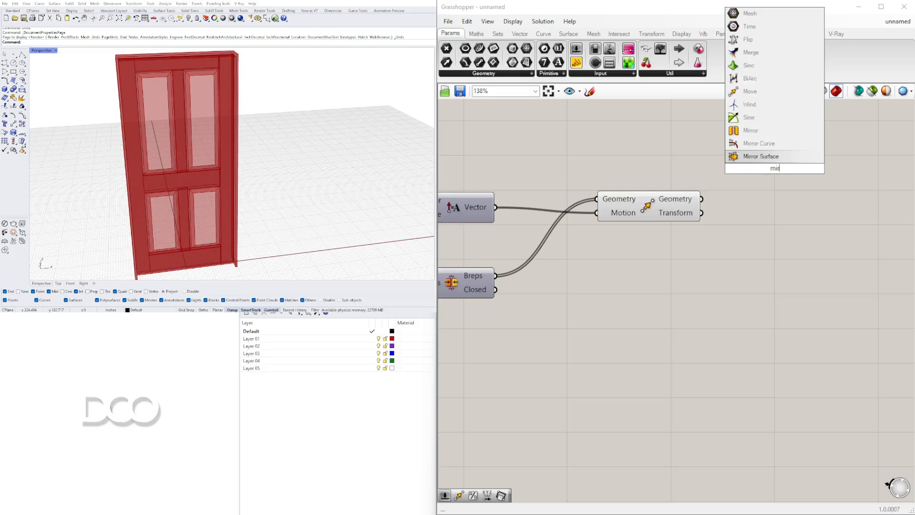
left_click(750, 130)
left_click(691, 214)
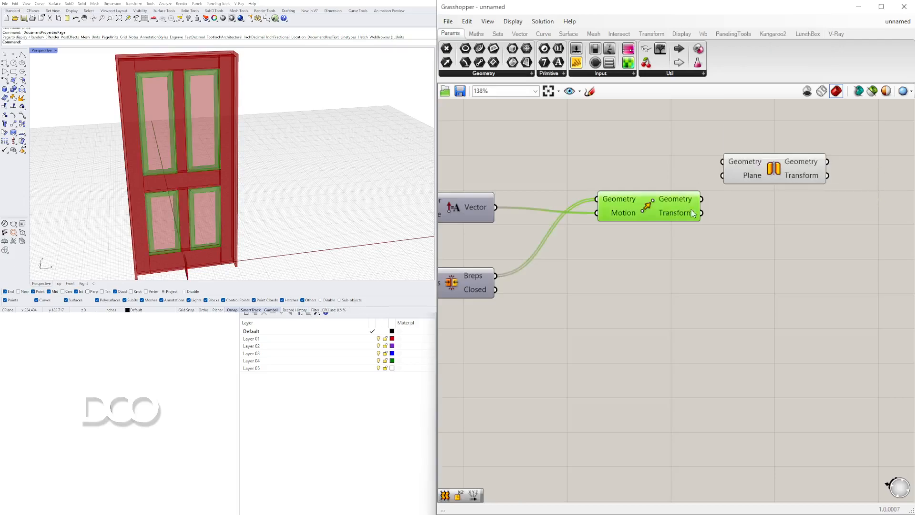
left_click_drag(781, 171, 829, 168)
Connect the Extrusion component built from the Polyline to the Mirror component's Plane input
scroll(681, 180, "down", 4)
right_click_drag(535, 192, 714, 191)
right_click_drag(516, 202, 762, 248)
right_click_drag(476, 175, 735, 237)
scroll(545, 203, "up", 3)
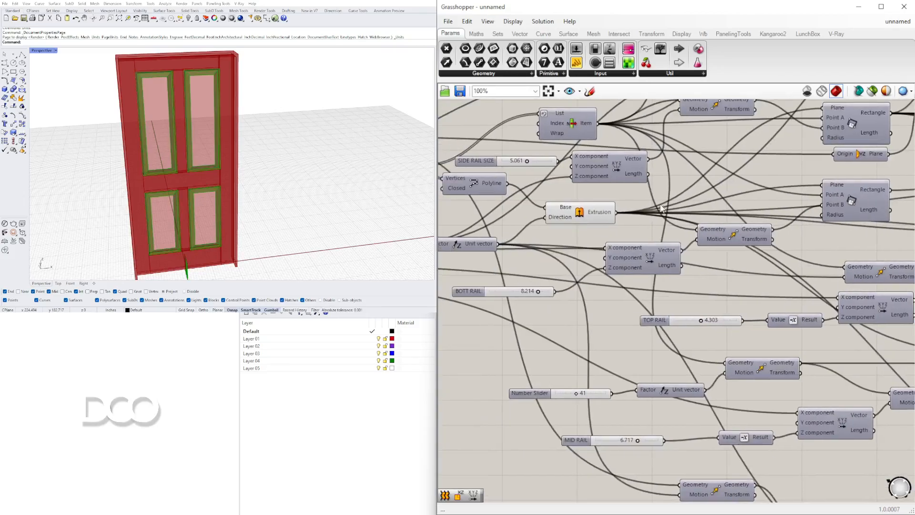
left_click(578, 210)
scroll(626, 219, "down", 11)
left_click_drag(616, 213, 694, 215)
right_click_drag(887, 194, 694, 215)
scroll(637, 248, "up", 6)
left_click_drag(694, 216, 655, 300)
scroll(648, 324, "up", 7)
left_click(679, 301)
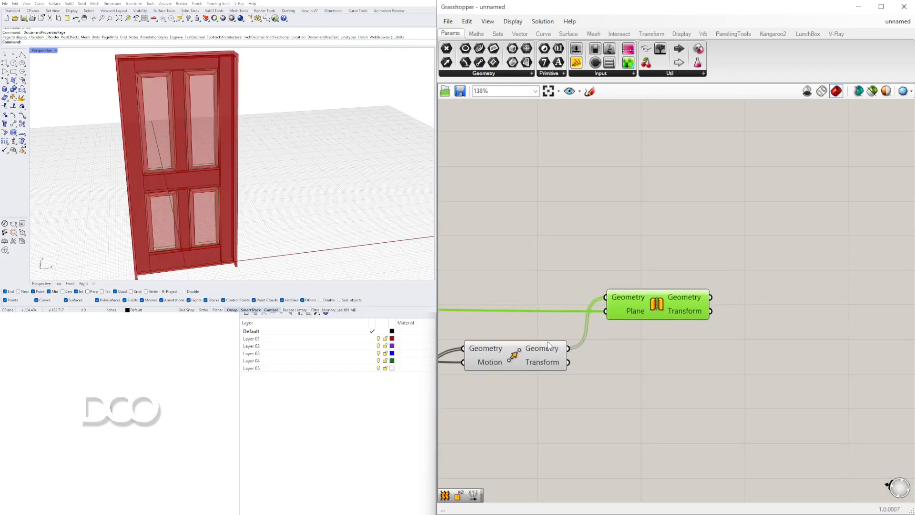
Examine the moved and mirrored panel details on both faces of the door
left_click(516, 348)
right_click_drag(513, 357, 600, 332)
scroll(622, 300, "down", 8)
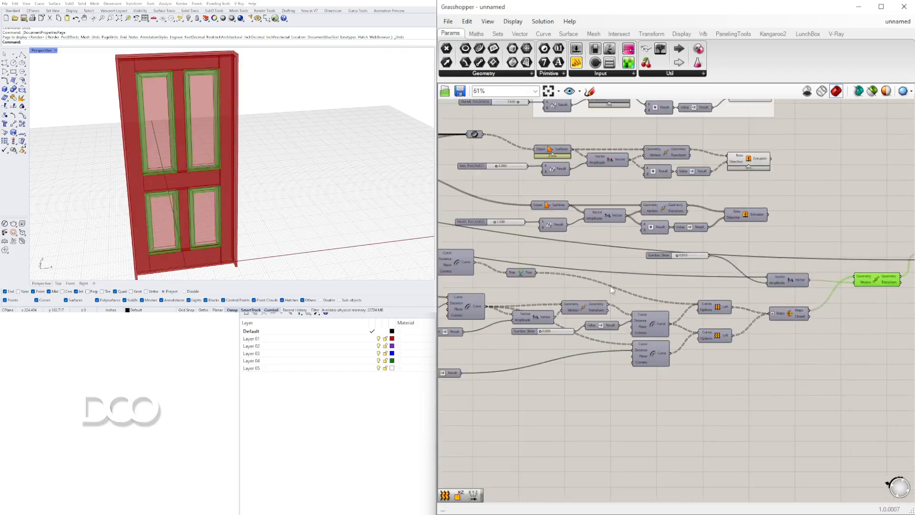
right_click_drag(214, 143, 369, 139)
left_click(672, 148)
scroll(339, 100, "up", 5)
right_click_drag(339, 100, 329, 77)
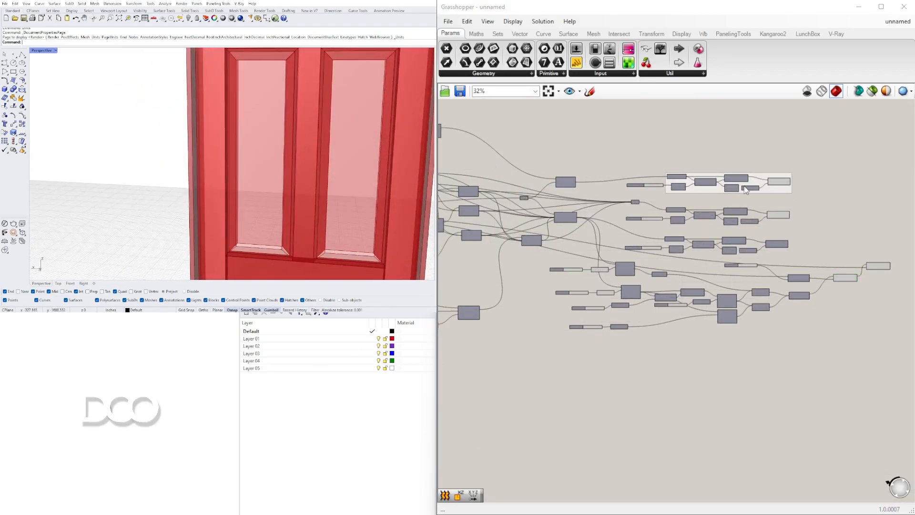
scroll(612, 296, "up", 5)
left_click(701, 262)
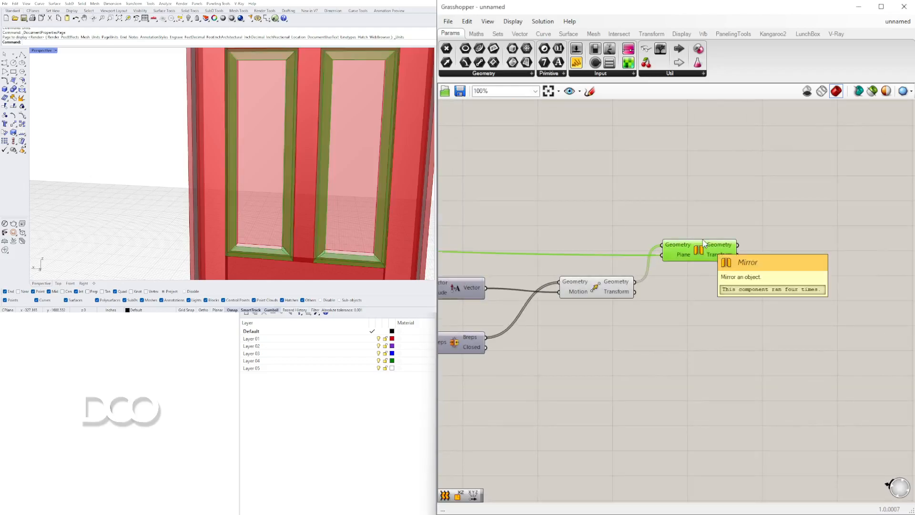
Turn off the preview of the door extrusions and the final Move component
scroll(701, 262, "down", 5)
scroll(787, 257, "down", 1)
right_click_drag(788, 260, 754, 279)
left_click_drag(774, 333, 600, 182)
middle_click(617, 172)
left_click(648, 138)
left_click(806, 276)
Turn off the preview of the door's base surface Extrusion so only the mirrored panel details are displayed
scroll(807, 276, "up", 3)
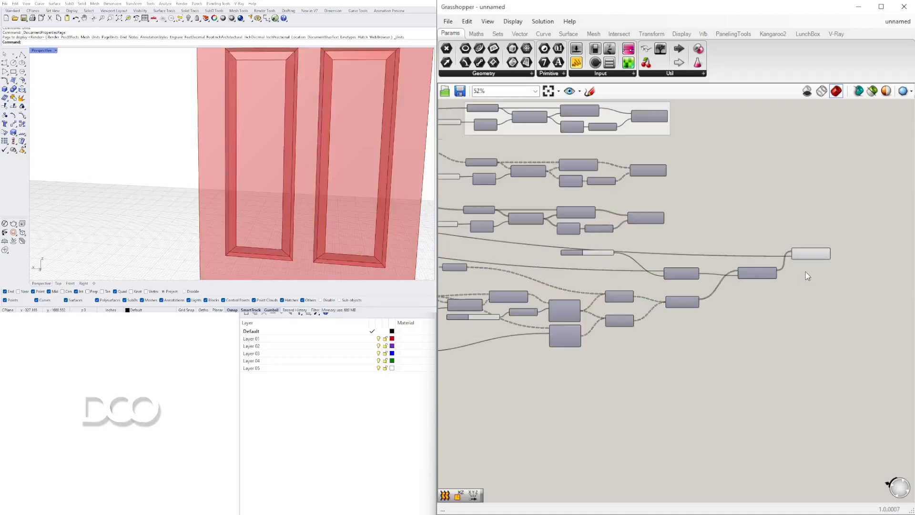
left_click(805, 257)
right_click_drag(301, 142, 381, 158)
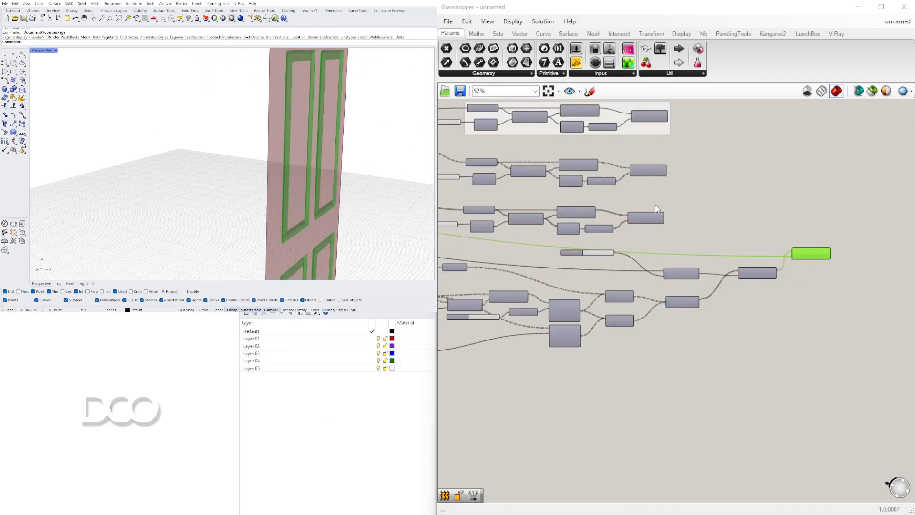
scroll(627, 236, "down", 4)
scroll(627, 236, "up", 3)
scroll(630, 202, "up", 3)
right_click(639, 197)
left_click(667, 212)
scroll(254, 147, "down", 2)
right_click_drag(254, 146, 333, 129)
scroll(595, 294, "down", 4)
scroll(595, 294, "up", 4)
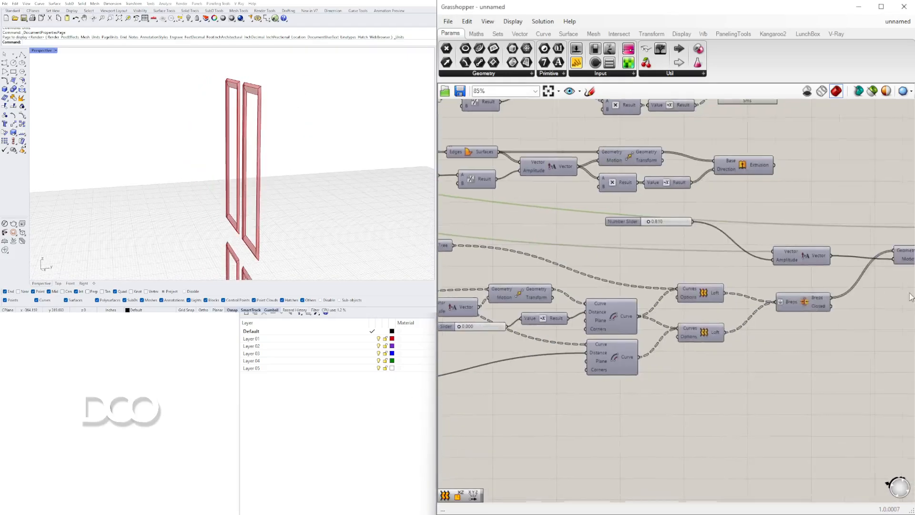
Turn the final Move component's preview back on to show both sets of panel details
right_click_drag(764, 287, 703, 315)
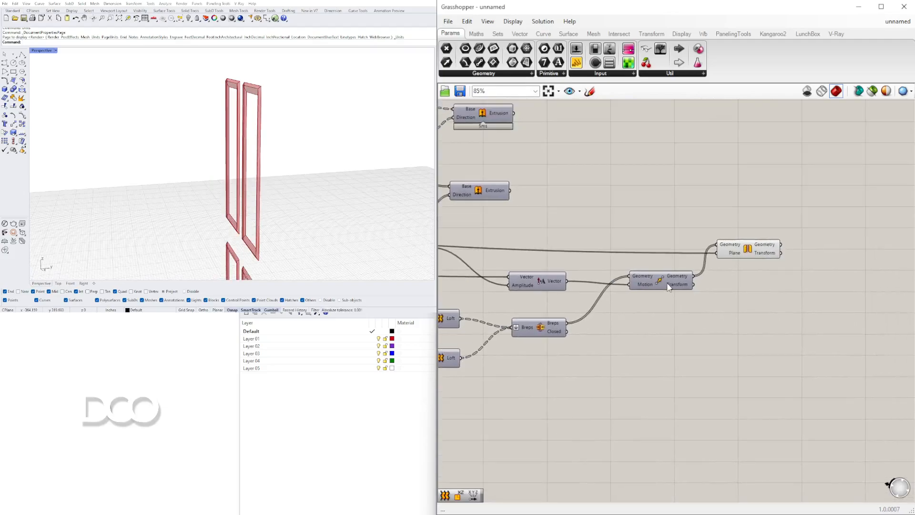
left_click(657, 279)
left_click_drag(741, 257, 749, 252)
left_click_drag(653, 282, 652, 283)
right_click(651, 282)
left_click(666, 301)
right_click_drag(327, 164, 272, 167)
scroll(846, 262, "up", 3)
left_click(694, 299)
double_click(695, 297)
type("ed")
key("Escape")
Add a Brep Edges component and connect the Move component's Geometry output to its Brep input
double_click(694, 300)
type("brep")
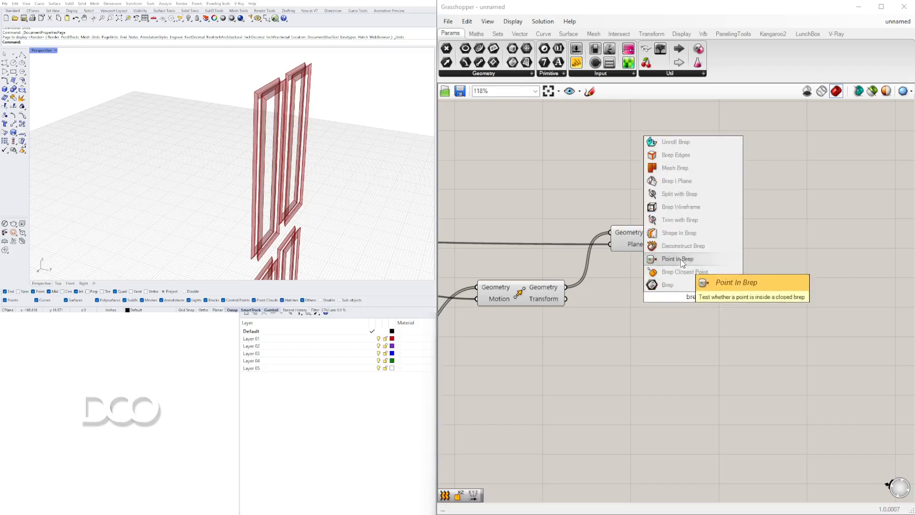
left_click(676, 155)
left_click_drag(649, 297, 642, 310)
Add a second Brep Edges component beside the Mirror and connect the Mirror's Geometry output to its Brep input
double_click(756, 236)
left_click_drag(754, 233, 719, 235, "alt")
right_click_drag(776, 255, 724, 236)
left_click_drag(715, 221, 714, 216)
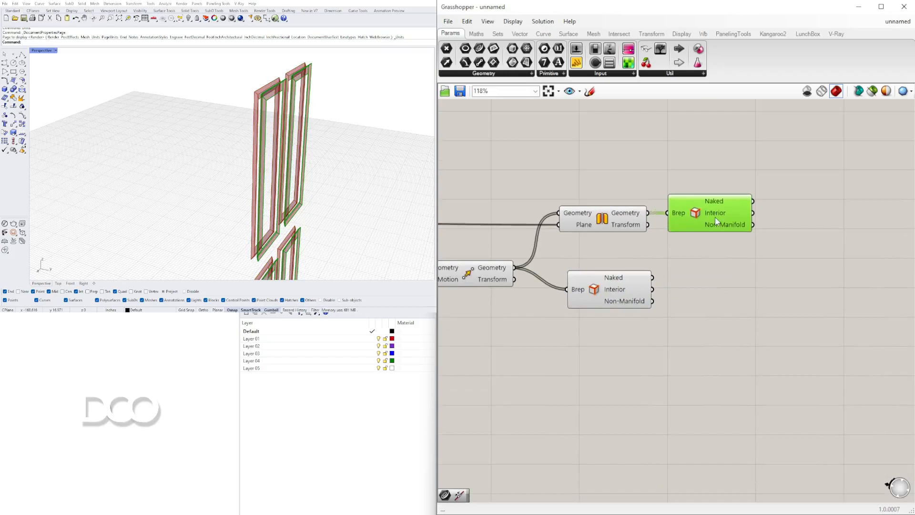
Add a Curve parameter beside the Brep Edges component fed by the Mirror
left_click(809, 202)
double_click(809, 201)
type("cur")
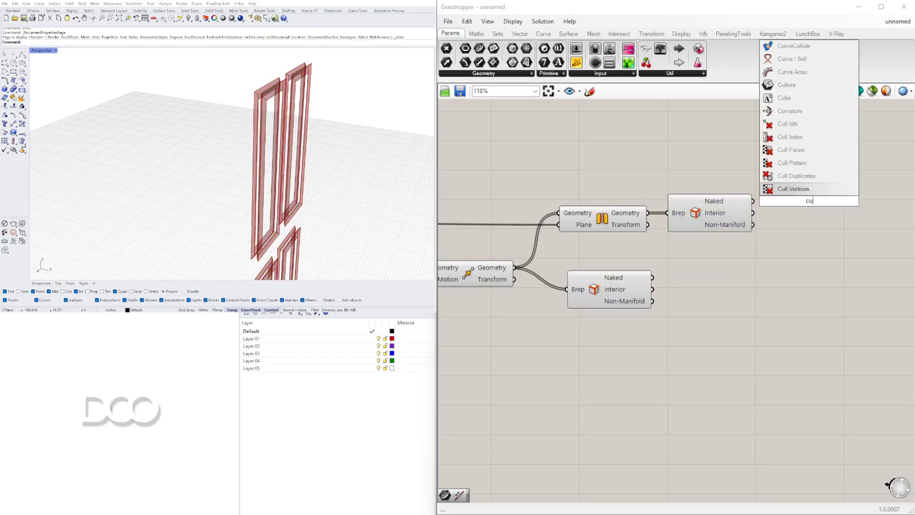
left_click(781, 189)
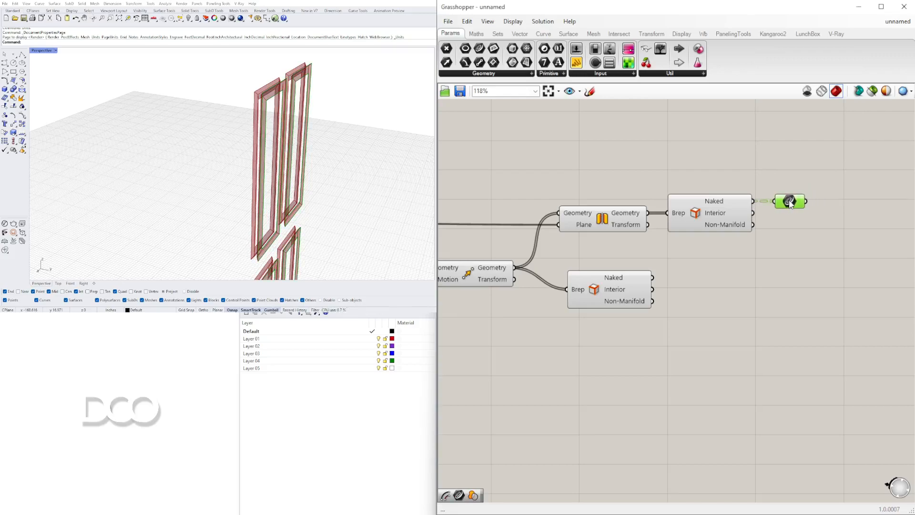
Copy the Curve parameter and feed it from the Naked output of the lower Brep Edges component
left_click_drag(795, 200, 714, 271, "alt")
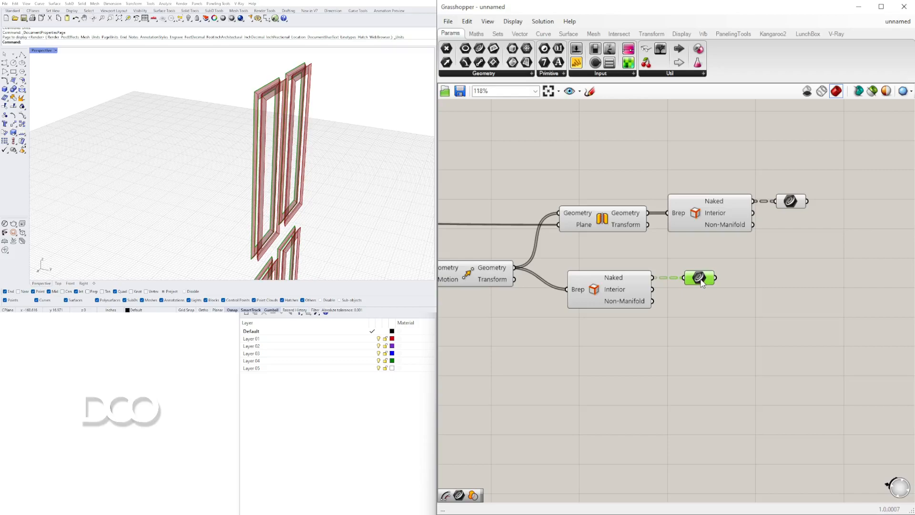
Turn off the previews of the Mirror, the Move and both Brep Edges components so only the extracted curves show
left_click_drag(659, 327, 573, 217)
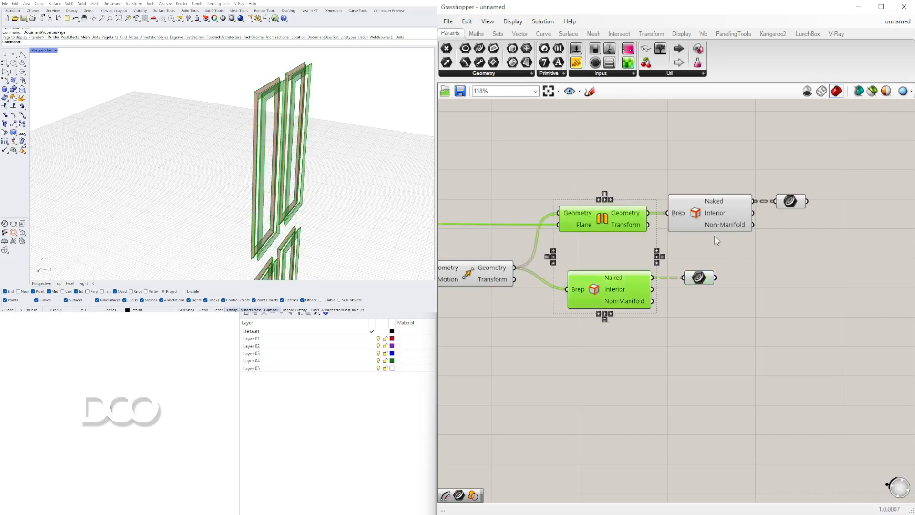
left_click_drag(714, 236, 687, 184, "shift")
scroll(684, 173, "up", 1)
middle_click(683, 172)
left_click(716, 141)
right_click_drag(584, 298, 766, 265)
scroll(766, 265, "down", 3)
left_click_drag(765, 370, 624, 215)
middle_click(634, 212)
left_click(665, 185)
right_click_drag(800, 206, 598, 216)
left_click(702, 218)
left_click(630, 274, "shift")
left_click(735, 278)
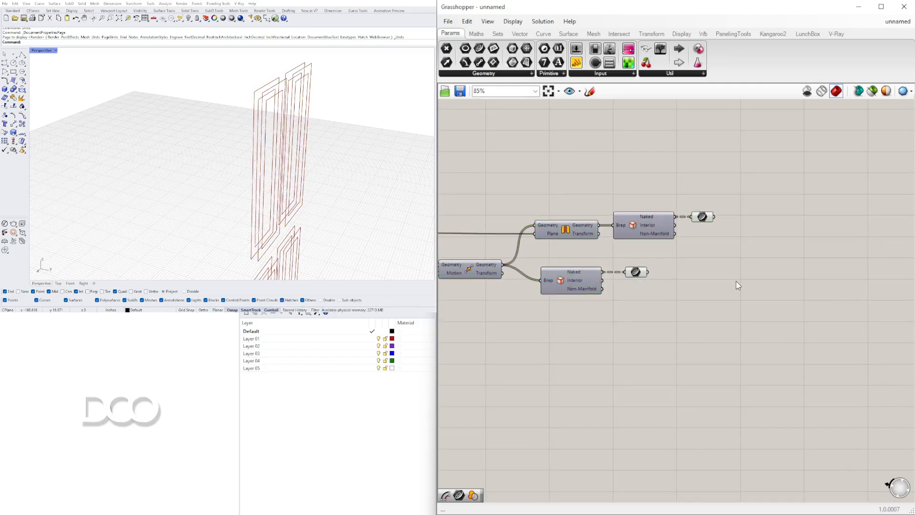
Add a Loft component beside the two Curve parameters
double_click(735, 281)
type("loft")
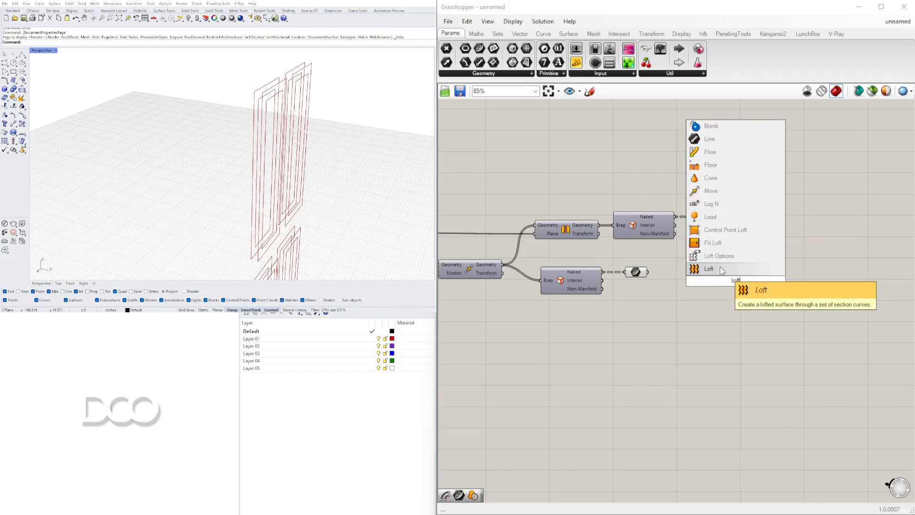
left_click(721, 270)
left_click(703, 217)
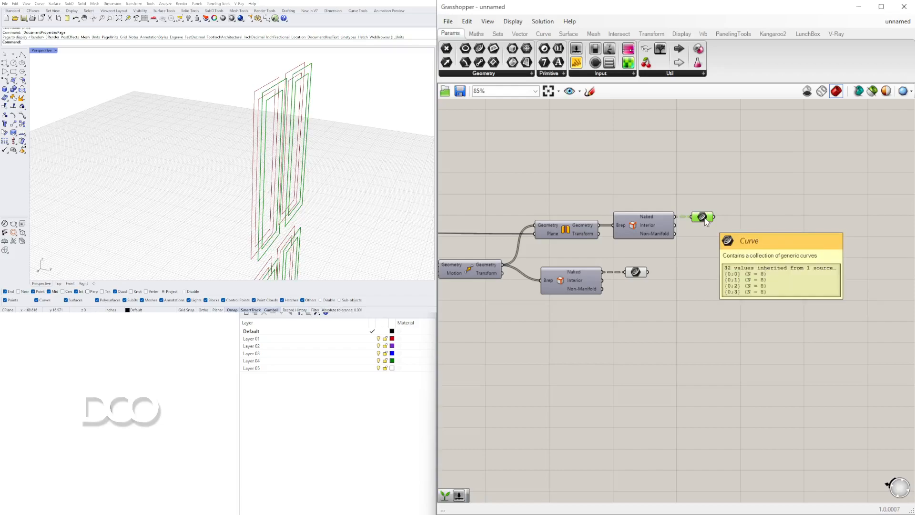
right_click_drag(654, 268, 658, 264)
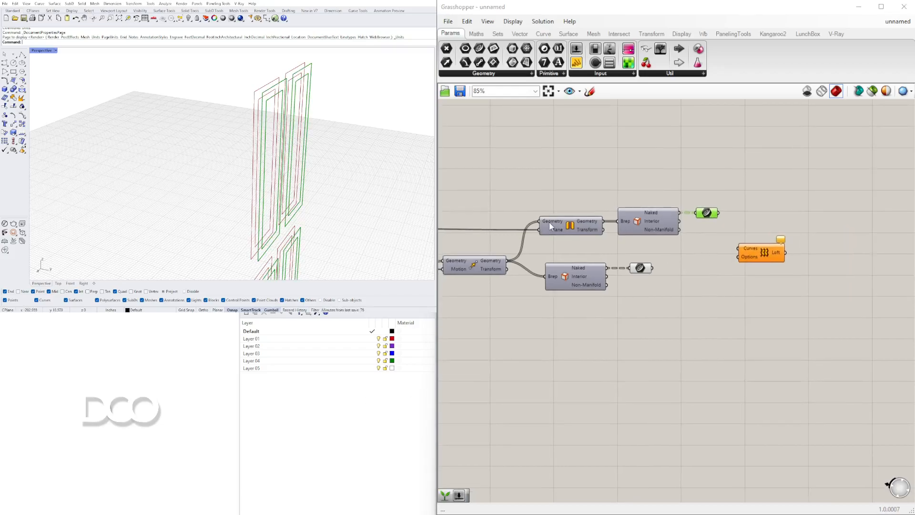
left_click(615, 208)
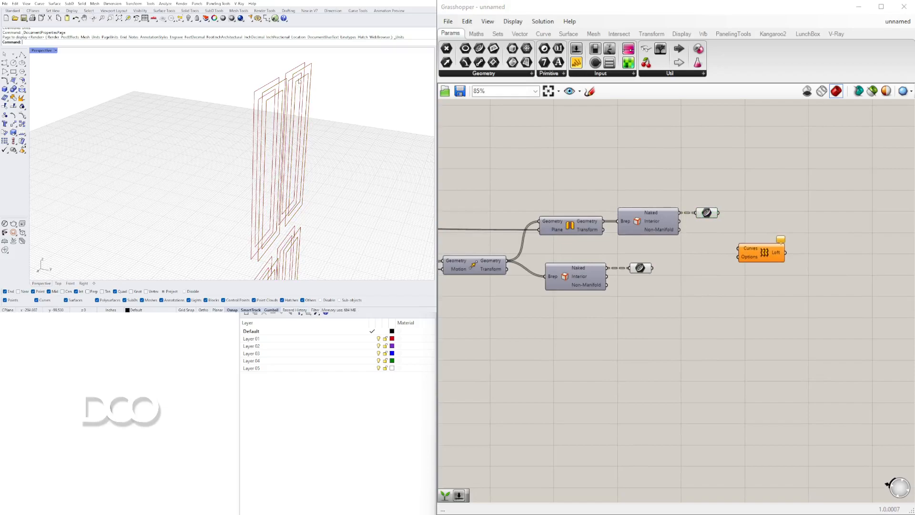
Turn the previews of the Mirror and the final Move component back on
right_click(569, 227)
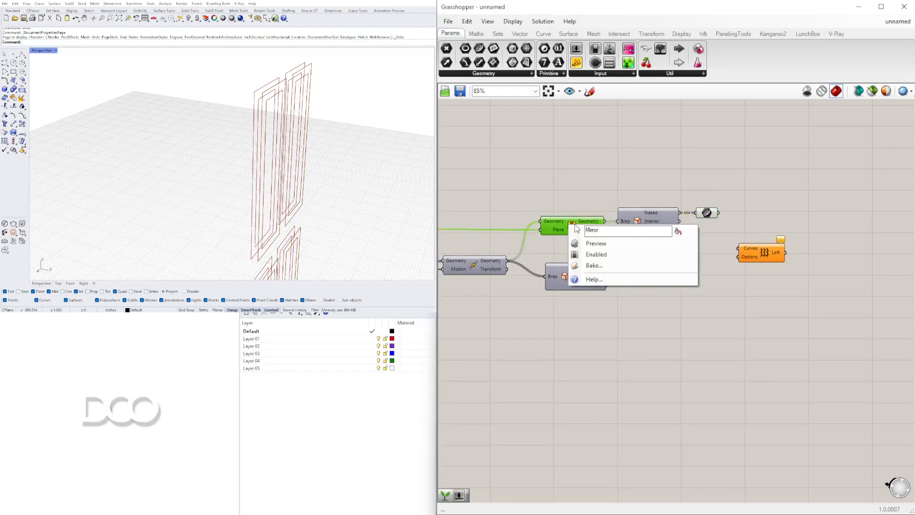
left_click(592, 243)
right_click_drag(334, 133, 428, 132)
left_click(694, 310)
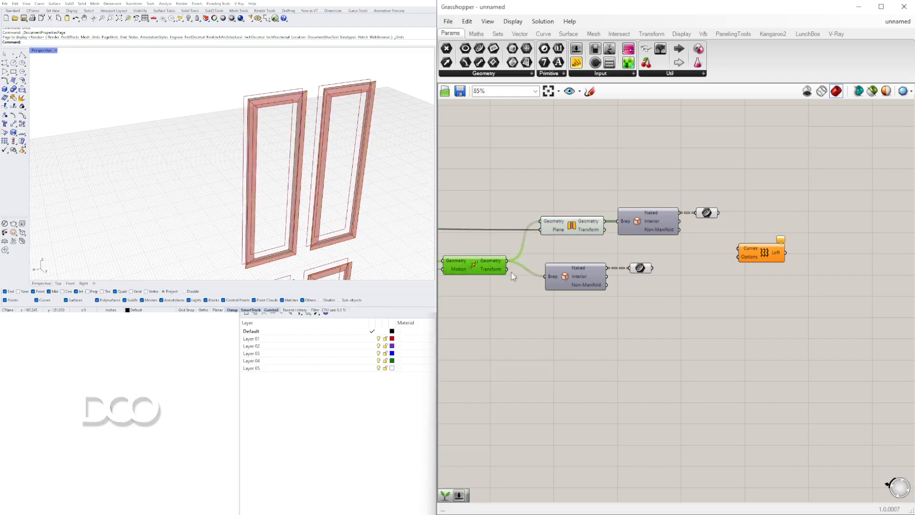
right_click(472, 267)
left_click(498, 286)
Shift the lower Brep Edges component and its Curve parameter away from the Move component to make room
left_click_drag(682, 334, 579, 270)
left_click_drag(572, 277, 641, 314)
left_click(571, 340)
Add a Cap Holes component and connect the Move component's Geometry output to its Brep input
double_click(532, 315)
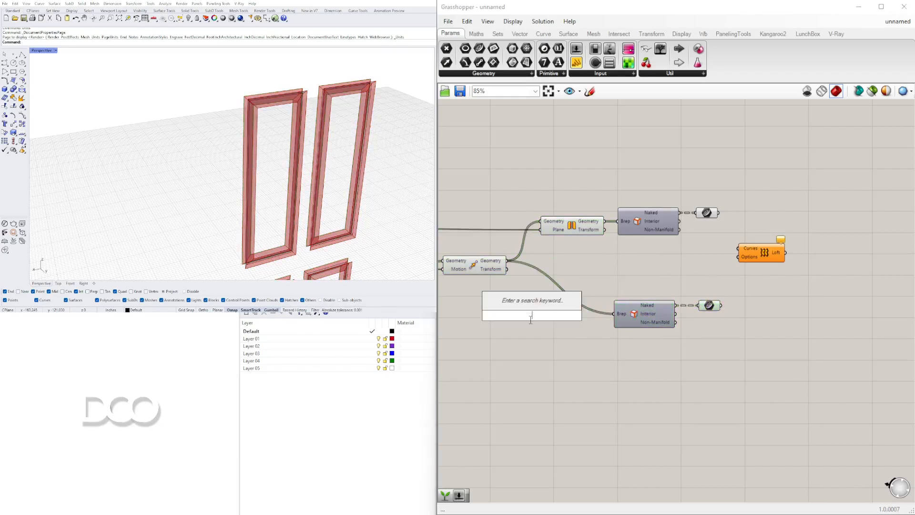
type("cap")
key("Return")
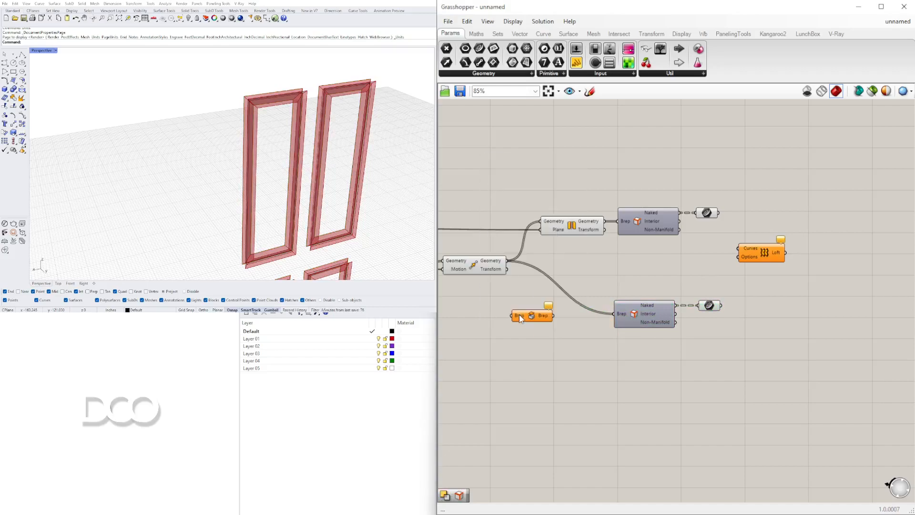
left_click_drag(525, 281, 548, 305)
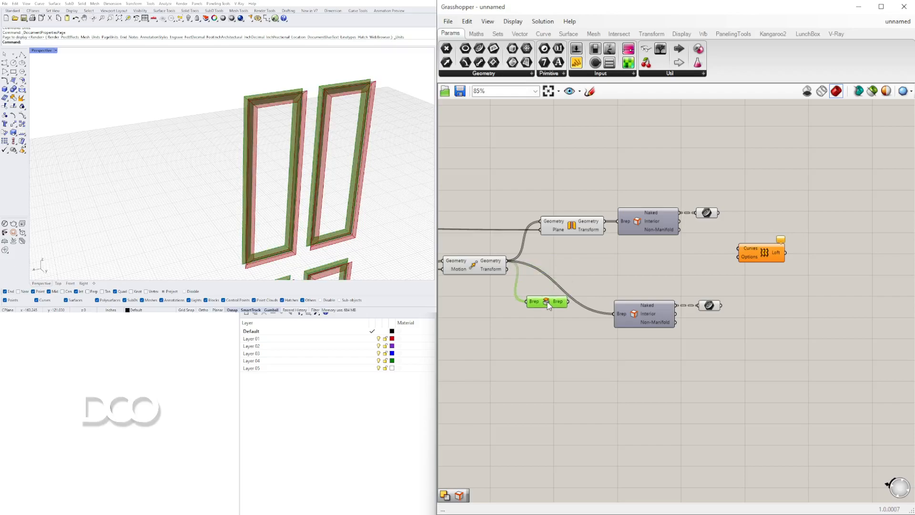
Try feeding Cap Holes from the Breps output of the Brep Join component and inspect the panel frames
right_click_drag(329, 154, 341, 136)
right_click_drag(557, 288, 772, 270)
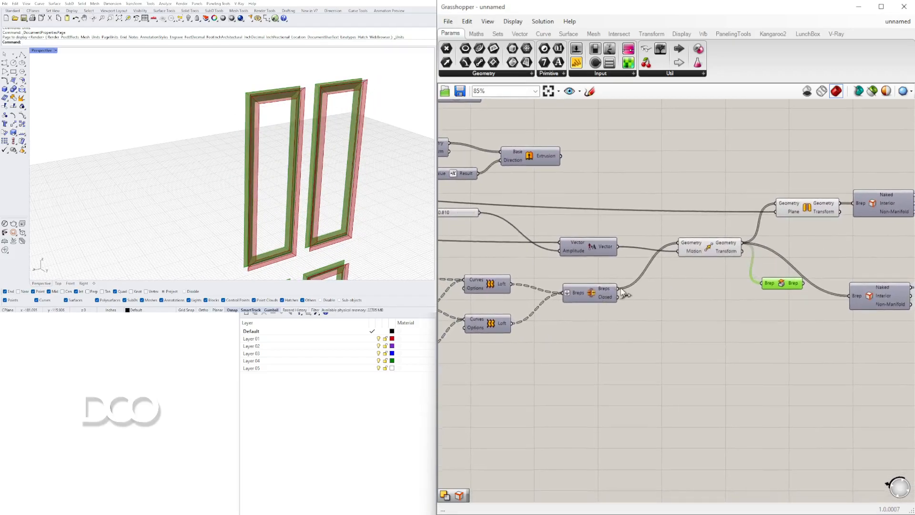
left_click_drag(765, 289, 763, 283)
left_click_drag(771, 285, 739, 291)
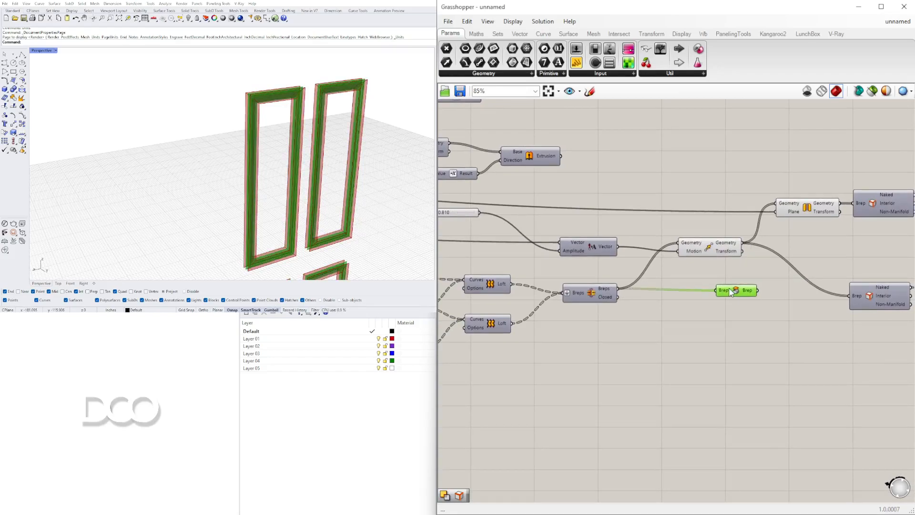
scroll(344, 109, "up", 10)
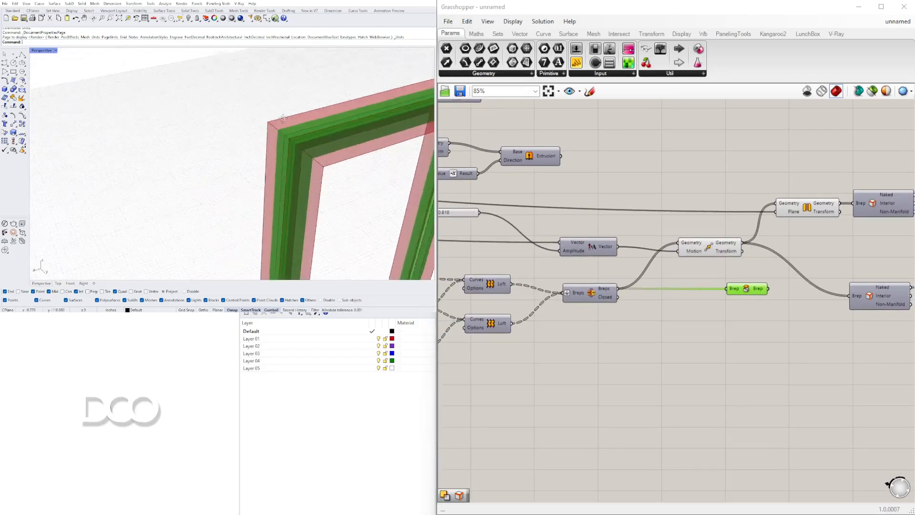
right_click_drag(345, 109, 313, 115)
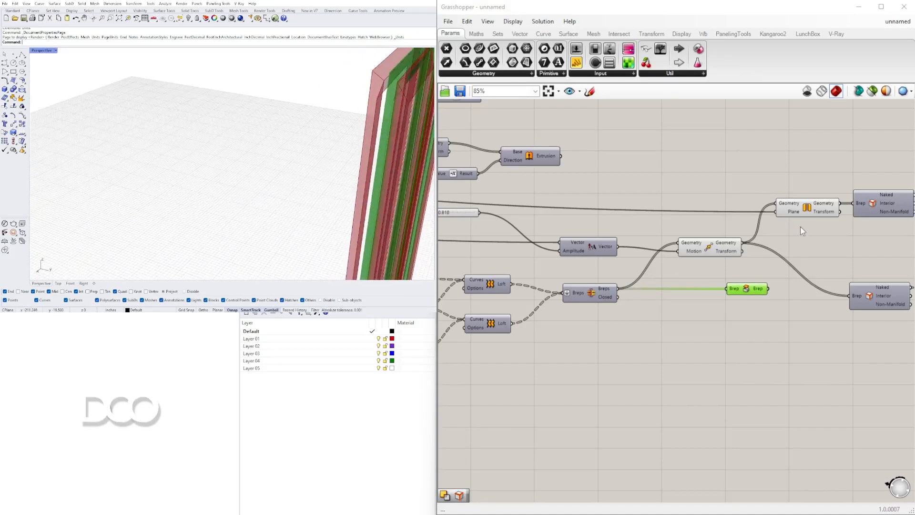
Reconnect Cap Holes to the Move's Geometry output, toggle its preview to compare the frames, and delete the component
scroll(773, 273, "up", 1)
left_click_drag(736, 237, 819, 246)
right_click_drag(389, 149, 182, 97)
right_click(828, 249)
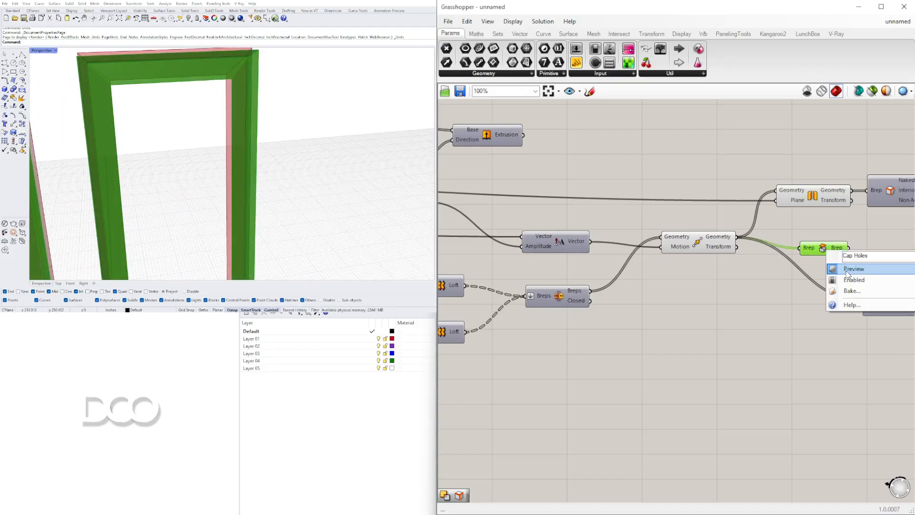
left_click(836, 263)
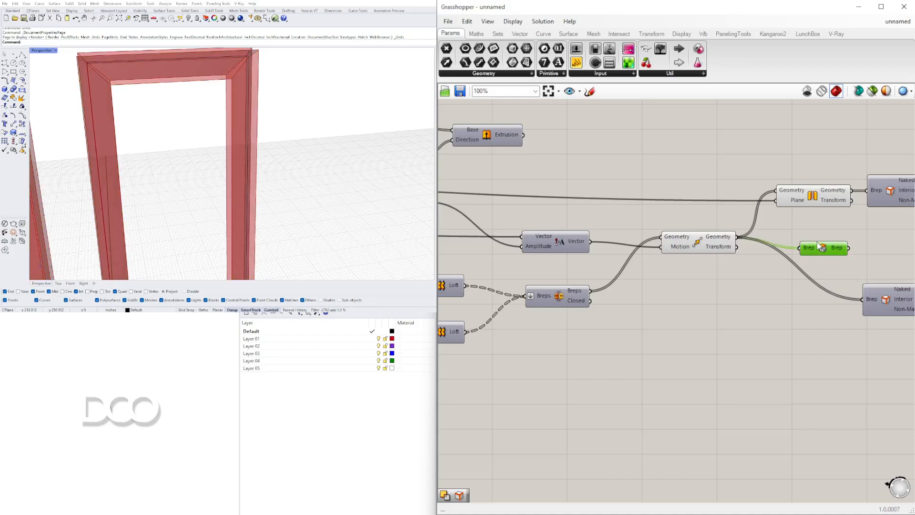
key("Delete")
Examine the mirrored and moved panel details by highlighting the Mirror and Move components one after the other
scroll(818, 246, "down", 4)
right_click_drag(806, 234, 724, 261)
scroll(724, 251, "up", 2)
left_click(740, 245)
scroll(723, 245, "down", 1)
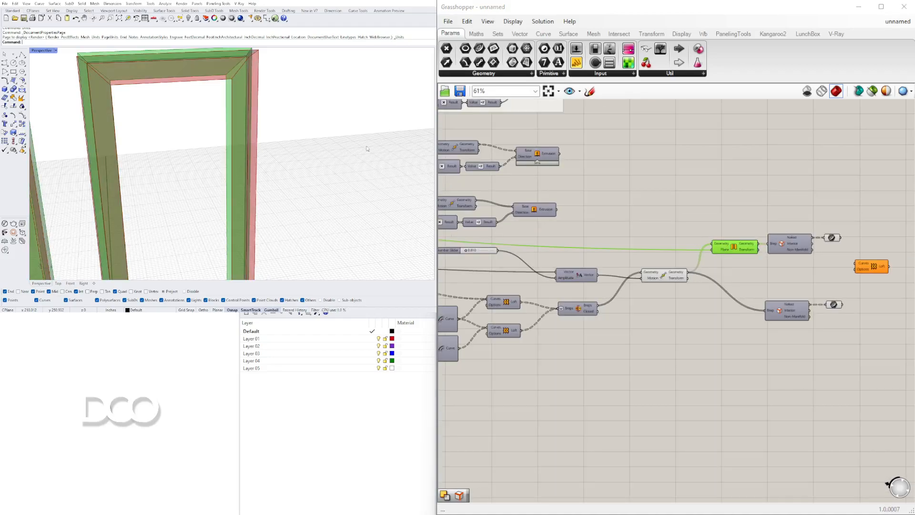
scroll(732, 245, "up", 1)
left_click(657, 296)
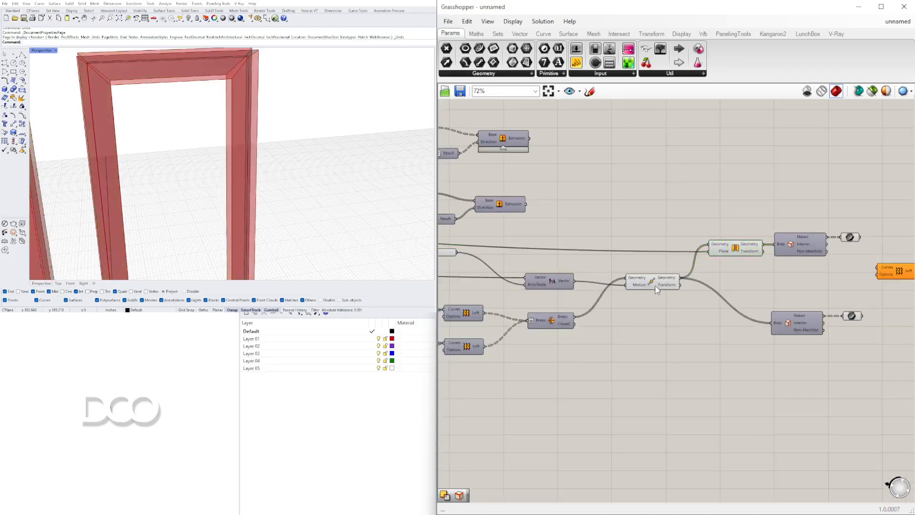
scroll(261, 149, "down", 9)
right_click_drag(262, 150, 239, 89)
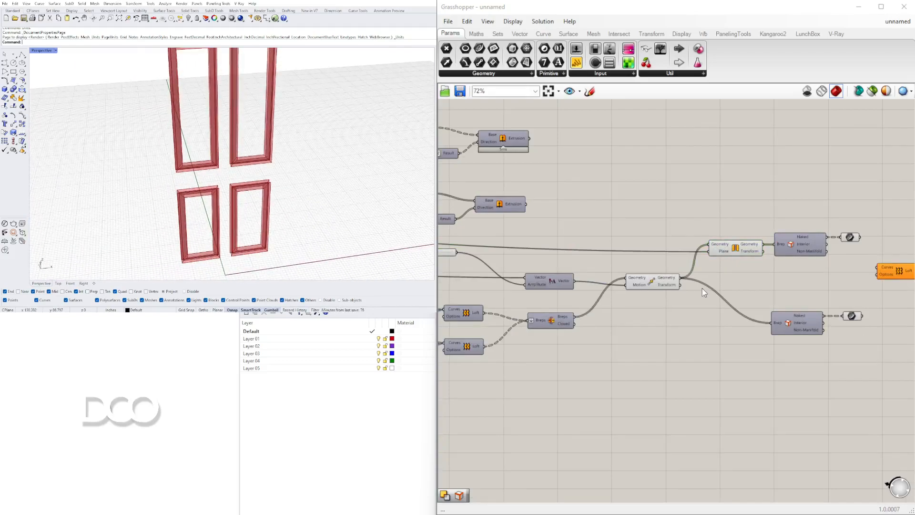
left_click(652, 283)
scroll(214, 128, "up", 4)
right_click_drag(214, 128, 205, 186, "shift")
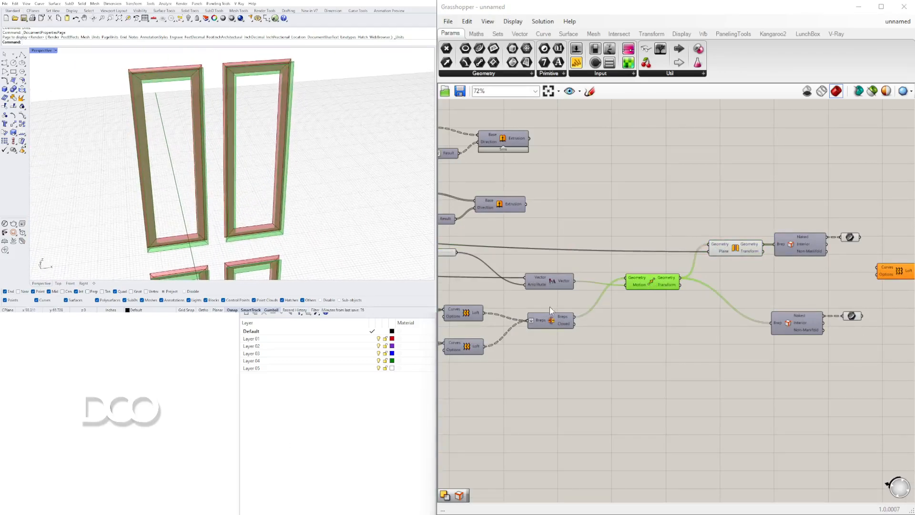
Turn off the previews of the Mirror, both Curve parameters and the unconnected Loft component
left_click(732, 248)
right_click(732, 245)
left_click(745, 263)
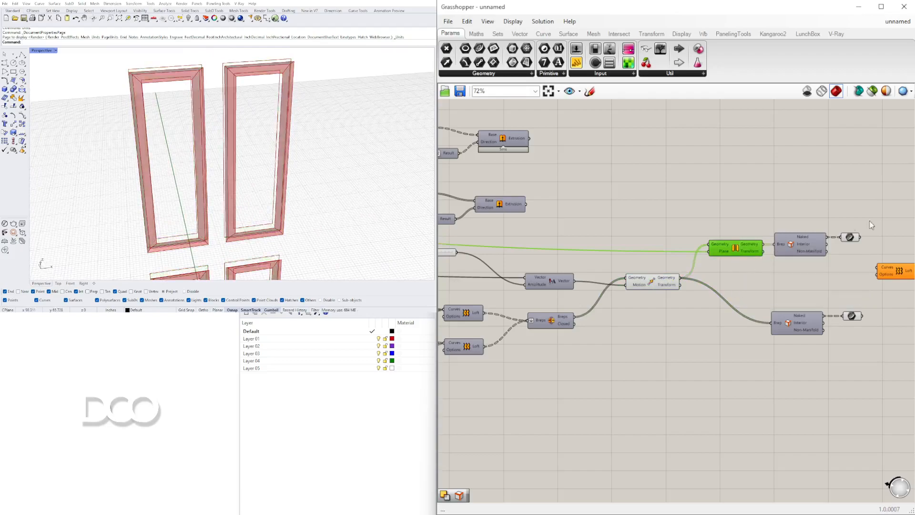
right_click_drag(849, 225, 690, 217)
left_click_drag(809, 382, 671, 217)
middle_click(686, 217)
left_click(718, 187)
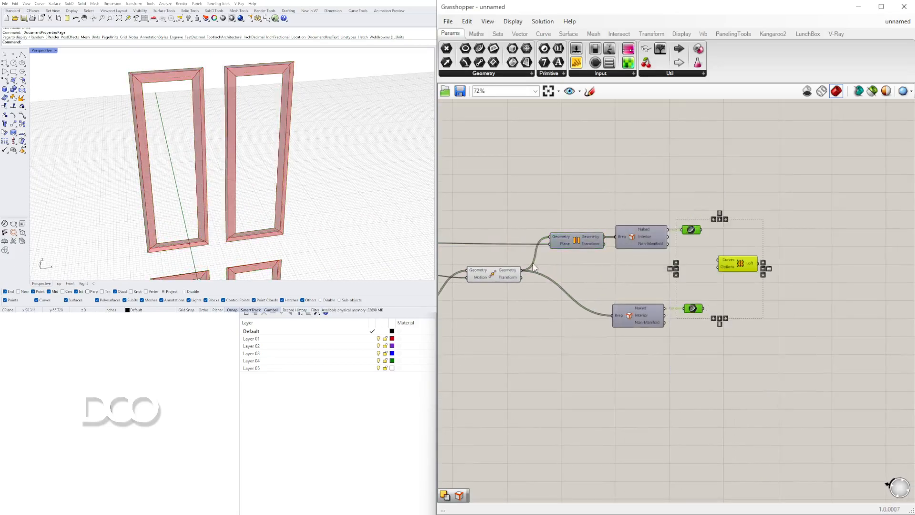
Inspect the Move's panel frames and briefly preview the upper Offset Curve component that feeds both Lofts
right_click_drag(572, 273, 667, 249)
left_click(602, 254)
right_click_drag(527, 231, 811, 238)
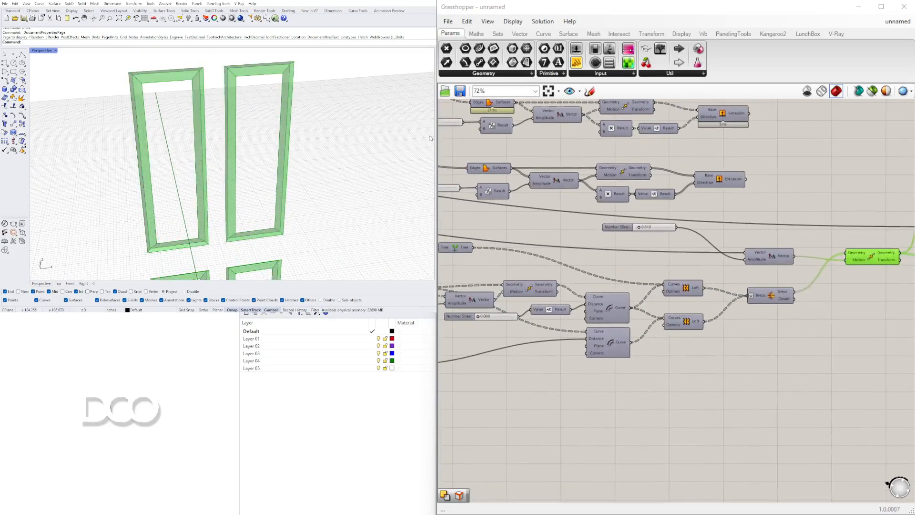
right_click_drag(268, 133, 270, 100)
right_click_drag(577, 256, 594, 221)
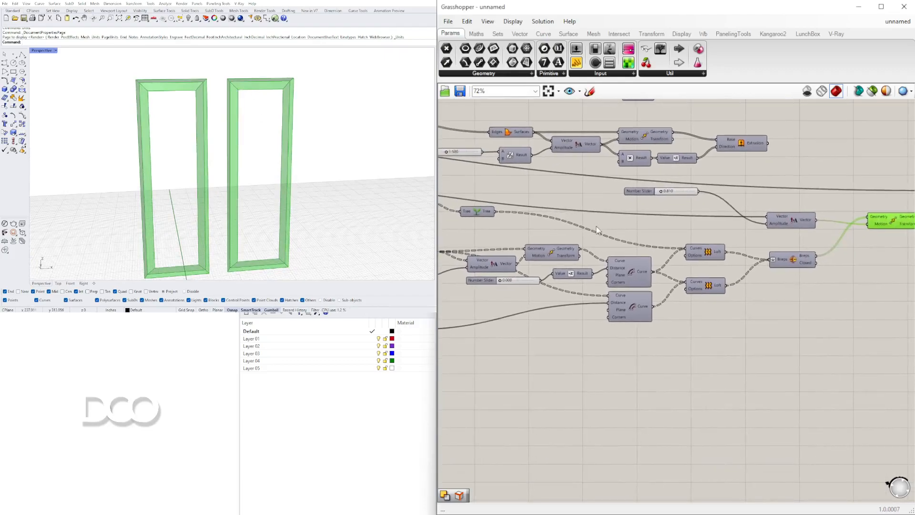
right_click(631, 273)
left_click(648, 294)
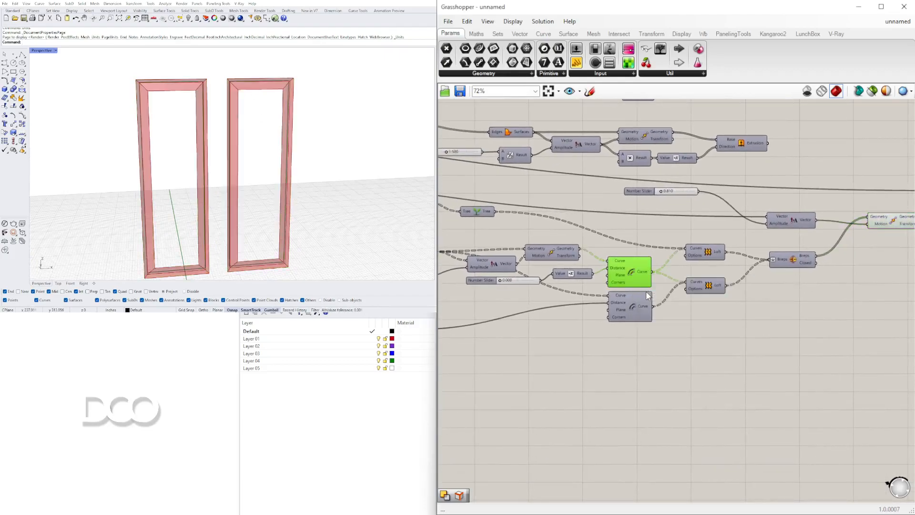
right_click(634, 273)
left_click(655, 291)
Briefly preview the Offset Curve component that feeds the Tree component to check its outlines on the panel frames
right_click_drag(472, 210, 591, 219)
right_click(518, 211)
left_click(536, 224)
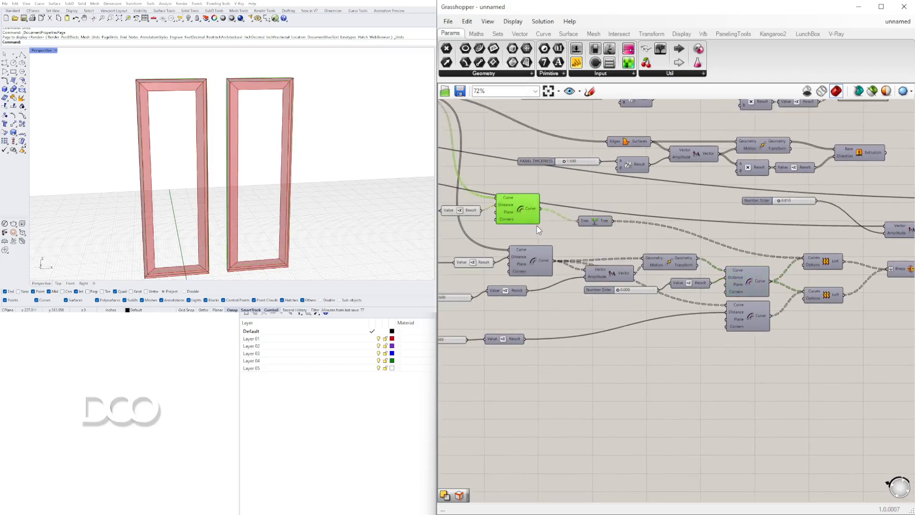
right_click(525, 204)
left_click(536, 232)
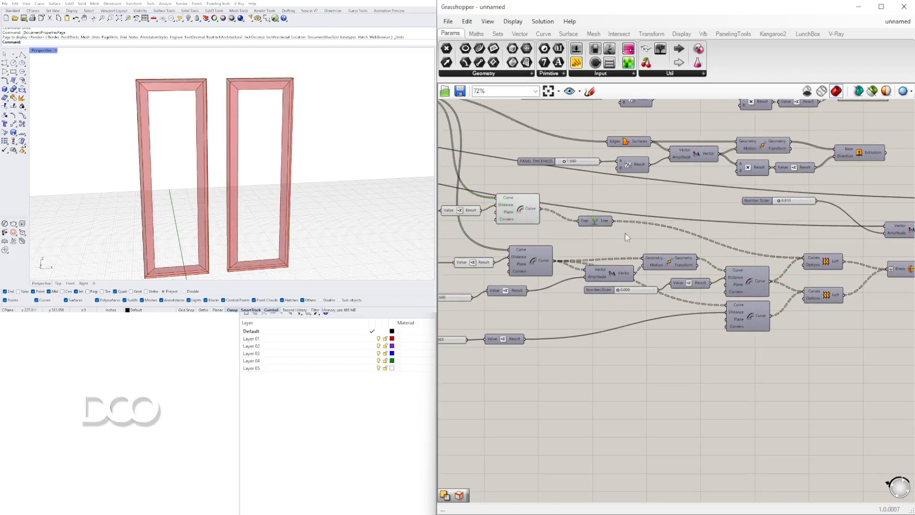
left_click(522, 208)
right_click(522, 209)
left_click(540, 225)
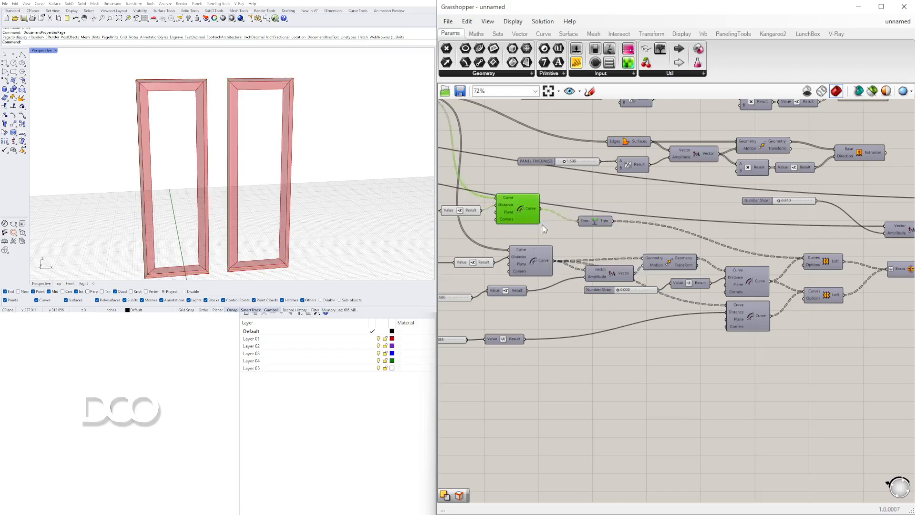
Turn on the preview of the lower Offset Curve component that feeds the second Loft
right_click(748, 315)
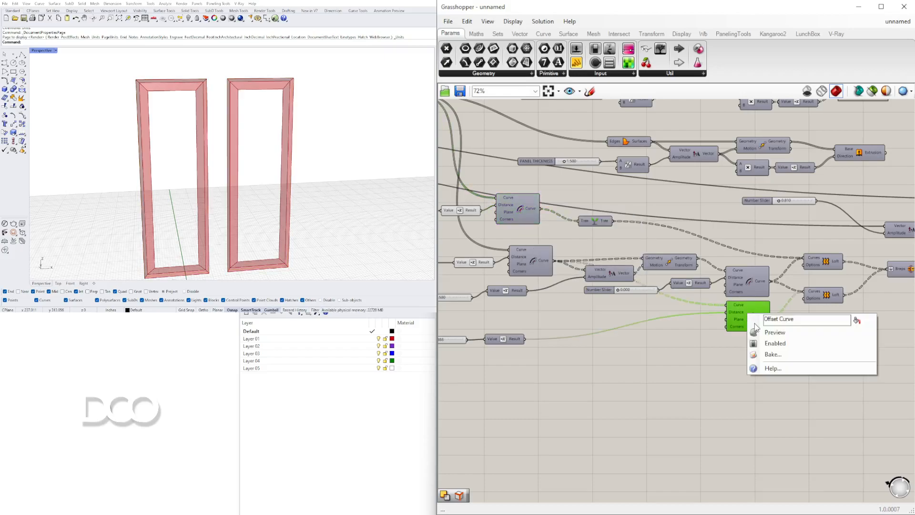
left_click(761, 337)
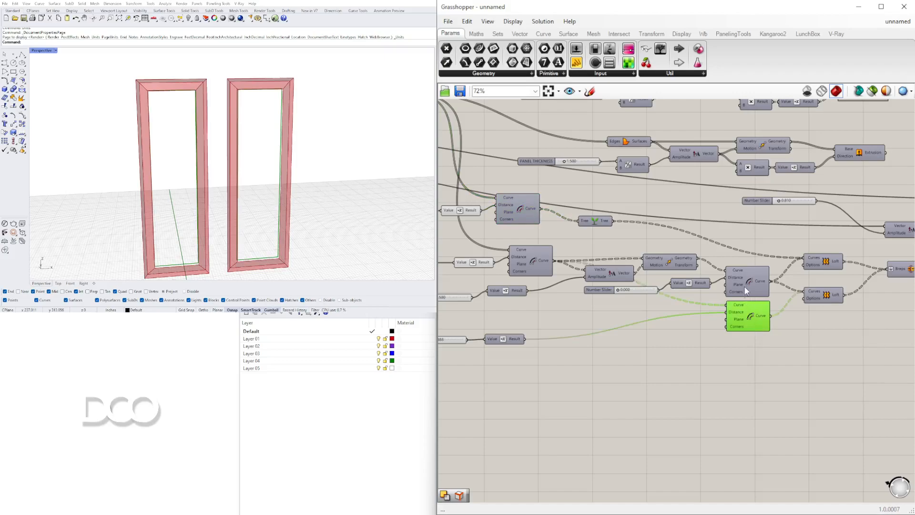
Compare the upper Offset Curve's outlines with the lower one's by briefly toggling its preview
right_click(746, 283)
left_click(764, 305)
right_click(751, 277)
left_click(761, 295)
left_click(754, 309)
Add a Boundary Surfaces component and feed its Edges input from the lower Offset Curve component
right_click_drag(721, 349, 560, 327)
double_click(650, 335)
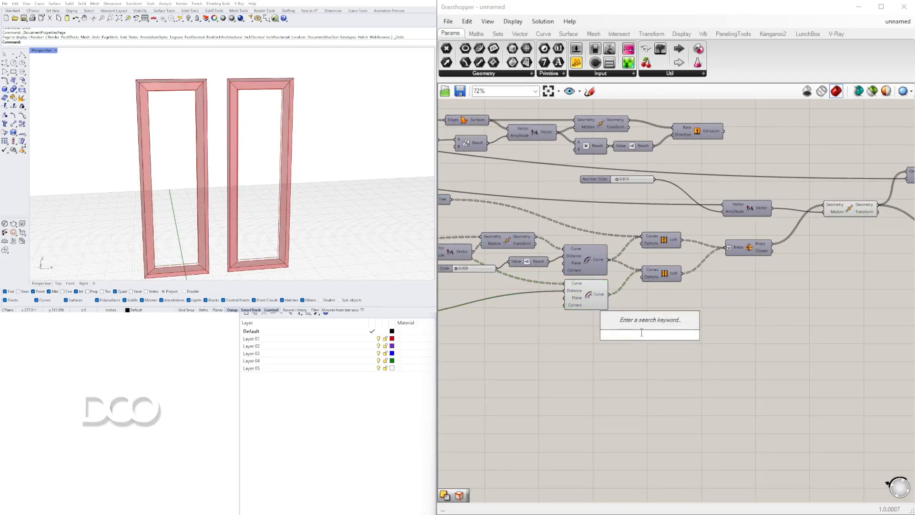
left_click(843, 215)
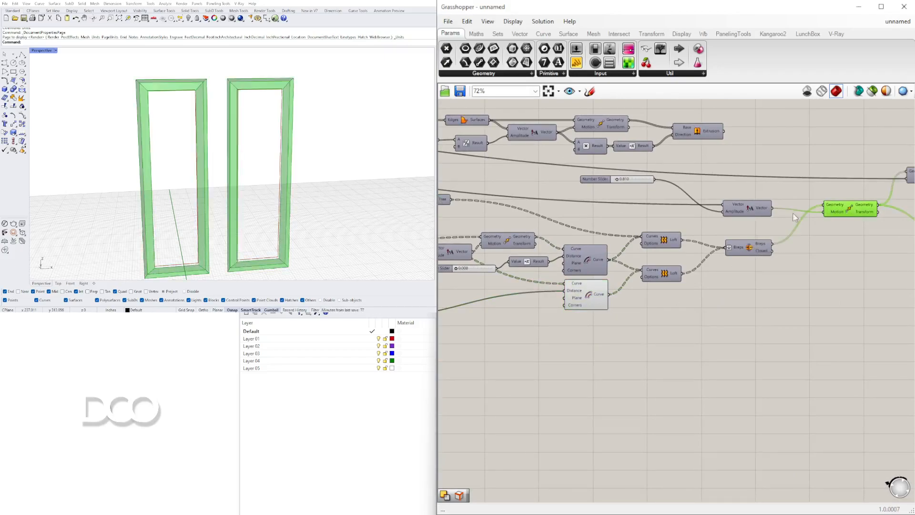
right_click_drag(590, 295, 571, 299)
left_click_drag(591, 304, 592, 325)
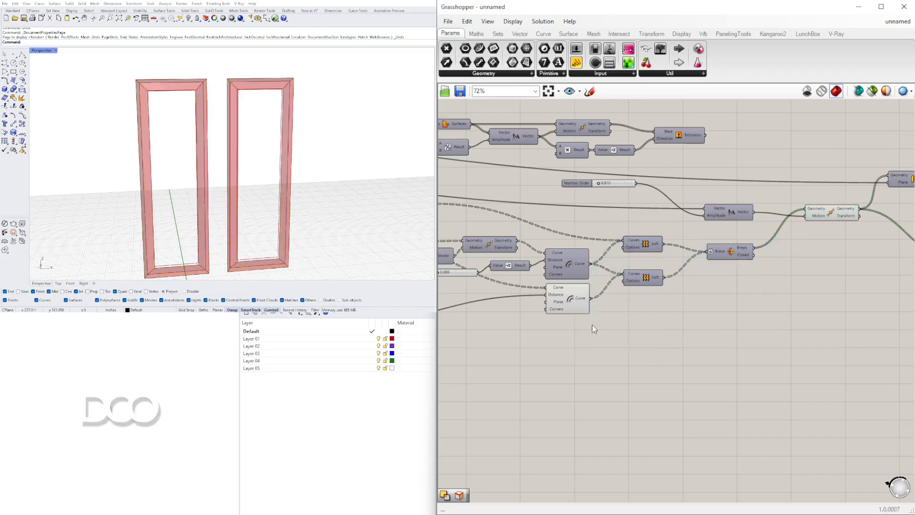
left_click(585, 298)
double_click(650, 304)
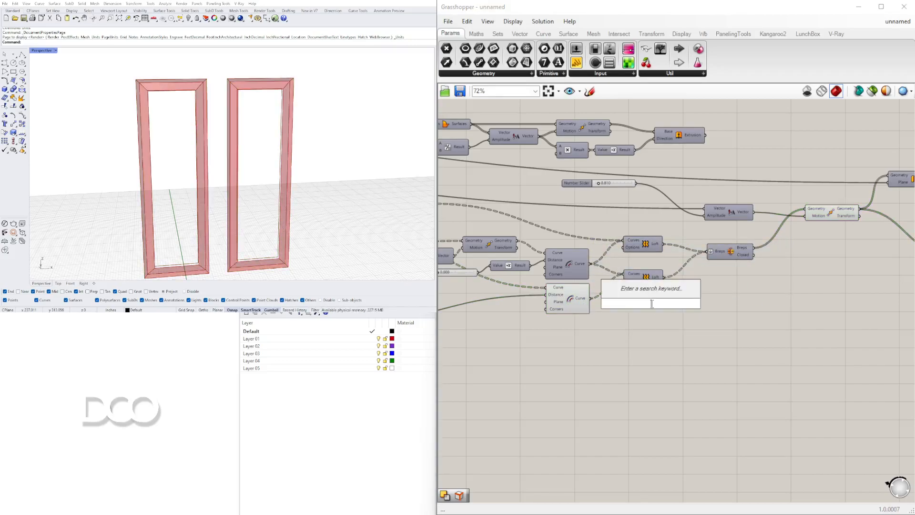
type("boun")
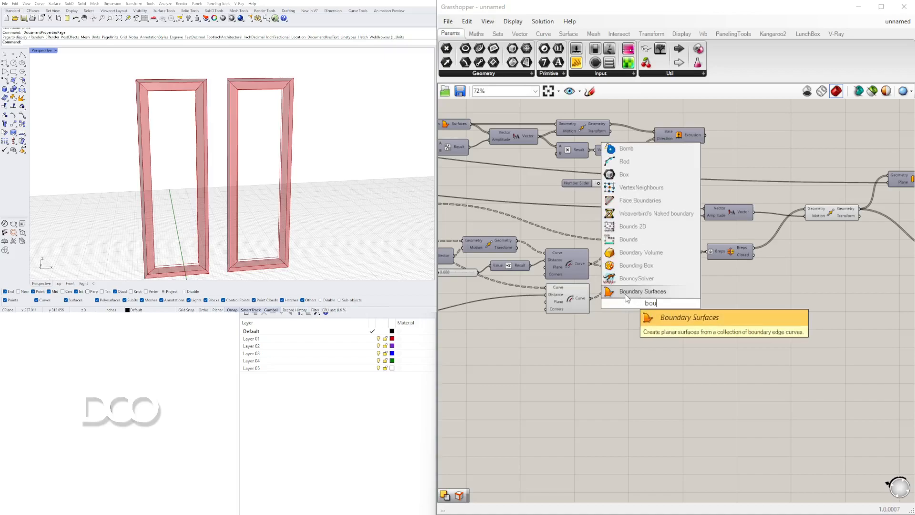
left_click(630, 293)
left_click_drag(621, 302, 636, 304)
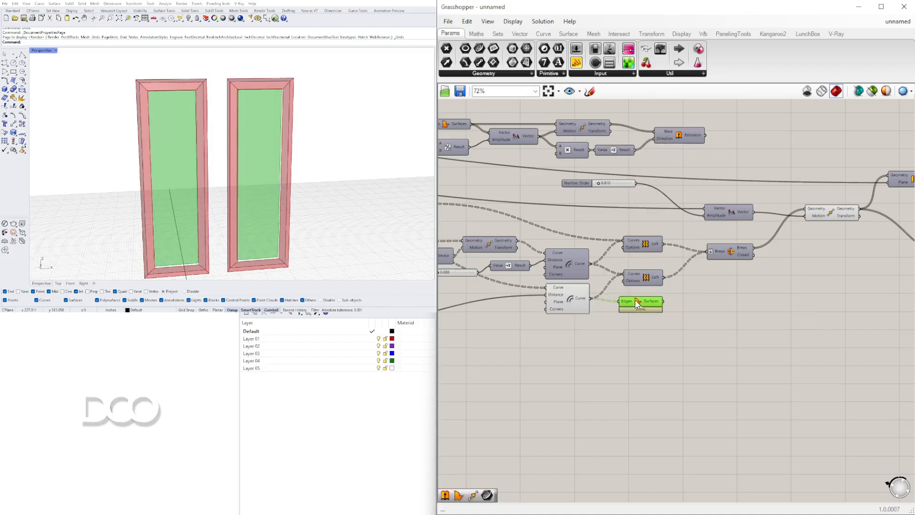
Duplicate the panel frames' Move component just below the original and feed its Geometry from the Boundary Surfaces
left_click(835, 218)
left_click_drag(835, 219, 811, 230, "alt")
left_click_drag(837, 237, 836, 237)
Turn off the preview of the Boundary Surfaces component and the lower Offset Curve component
left_click_drag(738, 349, 567, 260)
middle_click(567, 261)
left_click(593, 240)
right_click_drag(796, 300, 720, 306)
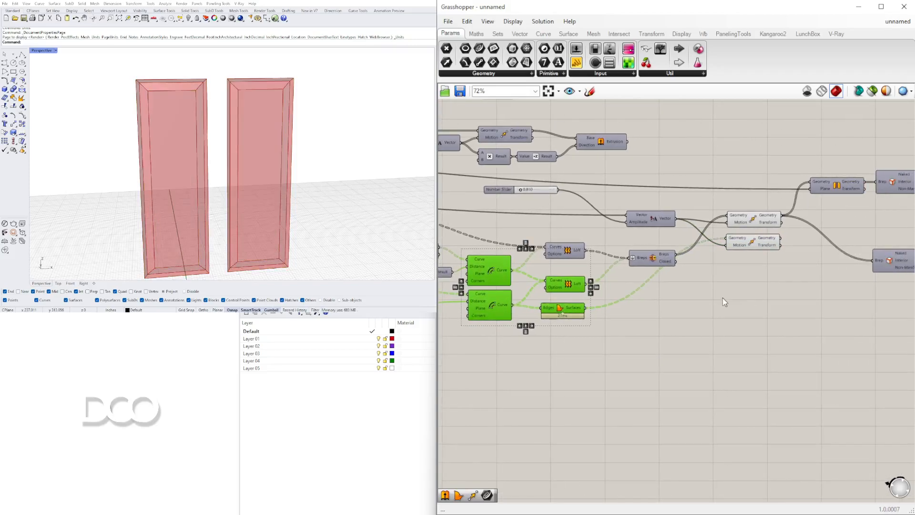
Highlight both Move components together to check the frames and infill surfaces in the viewport
scroll(730, 248, "up", 1)
left_click(760, 240)
right_click_drag(768, 239, 672, 237)
left_click(666, 216, "shift")
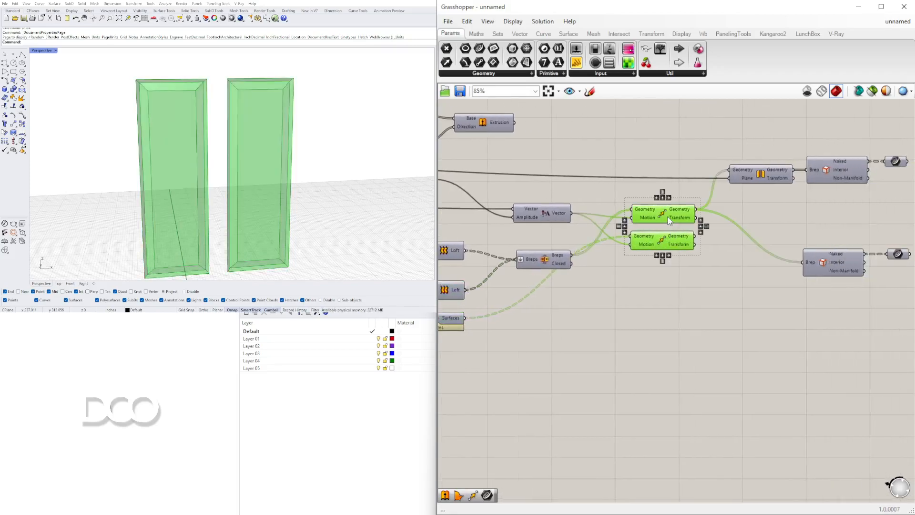
right_click_drag(728, 237, 685, 258)
Add a Brep Join component, connect both Move outputs to its Breps input and flatten that input
double_click(727, 226)
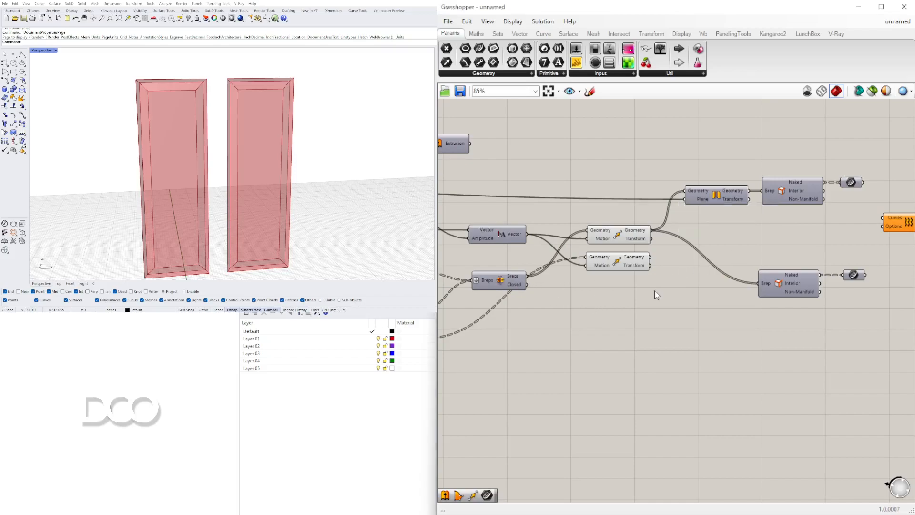
scroll(695, 254, "up", 1)
double_click(734, 249)
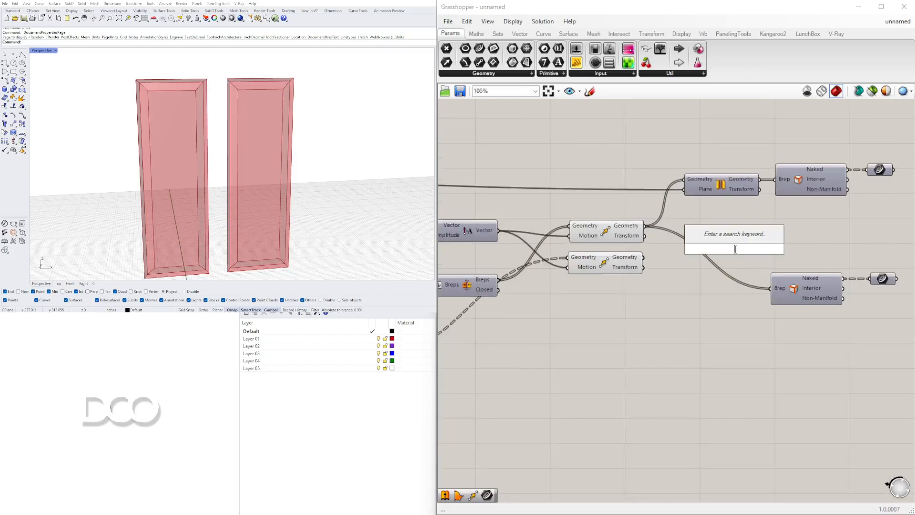
type("join")
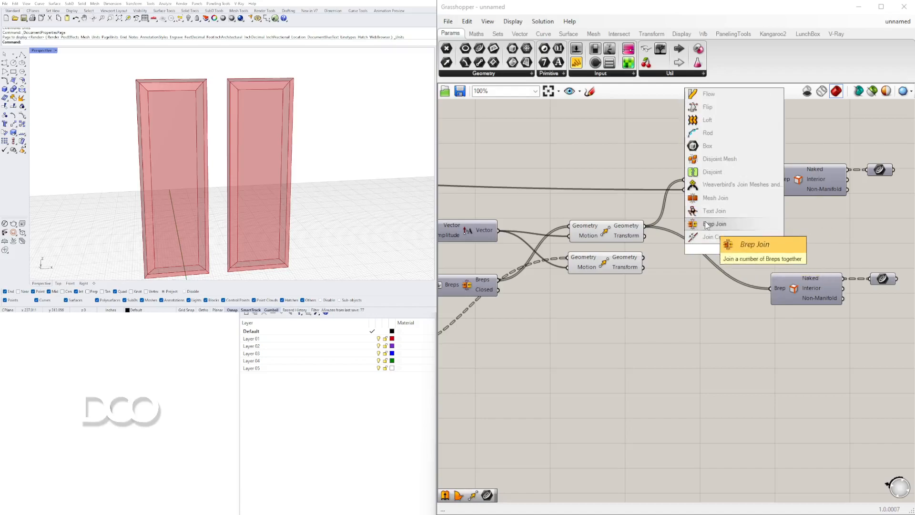
left_click(709, 222)
left_click_drag(665, 234, 707, 248)
right_click(715, 250)
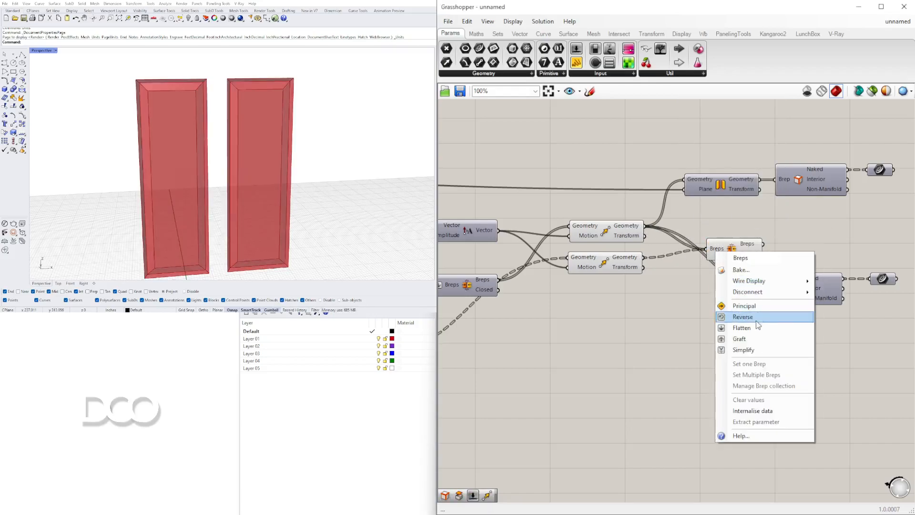
left_click(757, 329)
Adjust the Brep Join's placement and turn off the preview of both Move components
right_click_drag(776, 306, 631, 327)
left_click_drag(768, 353, 664, 297)
left_click(644, 256)
right_click_drag(487, 277, 631, 277)
left_click_drag(633, 302, 561, 228)
middle_click(574, 233)
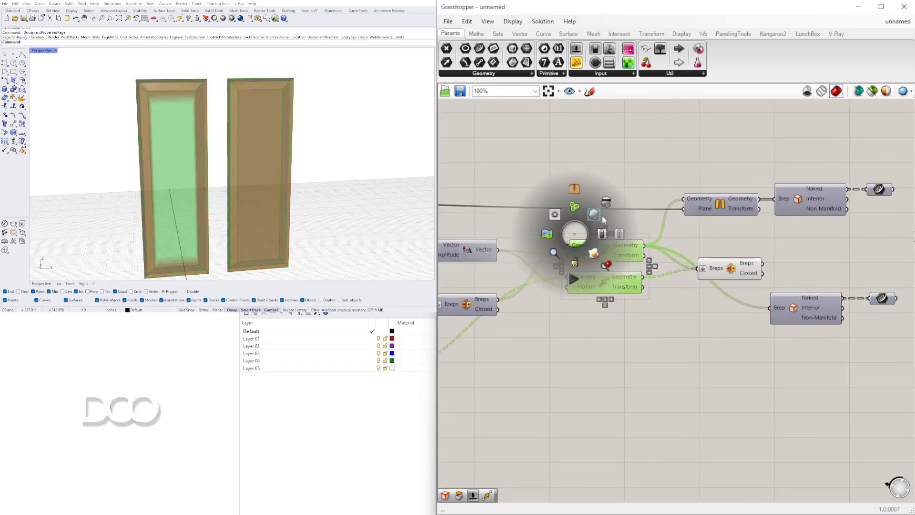
left_click(605, 203)
Feed the joined Breps into the lower Brep Edges component and turn on its curve parameter's preview
right_click_drag(728, 253, 612, 246)
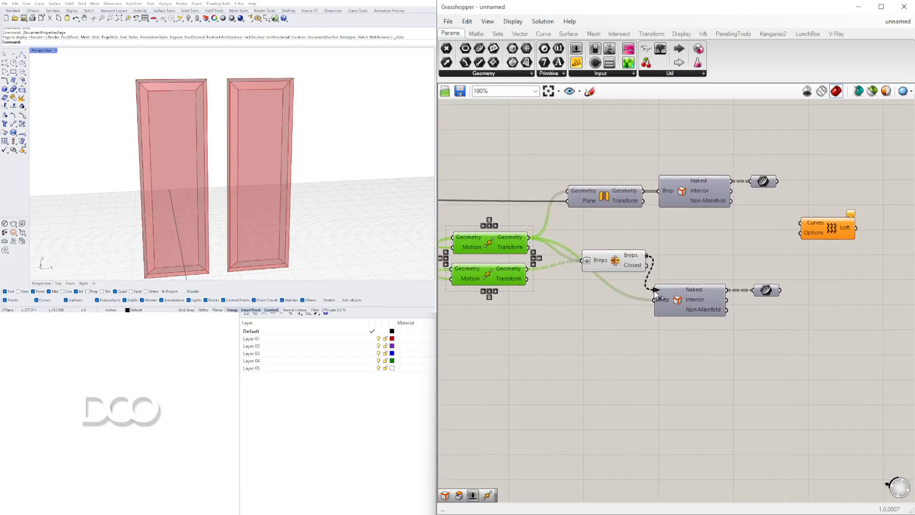
right_click(770, 293)
left_click(782, 309)
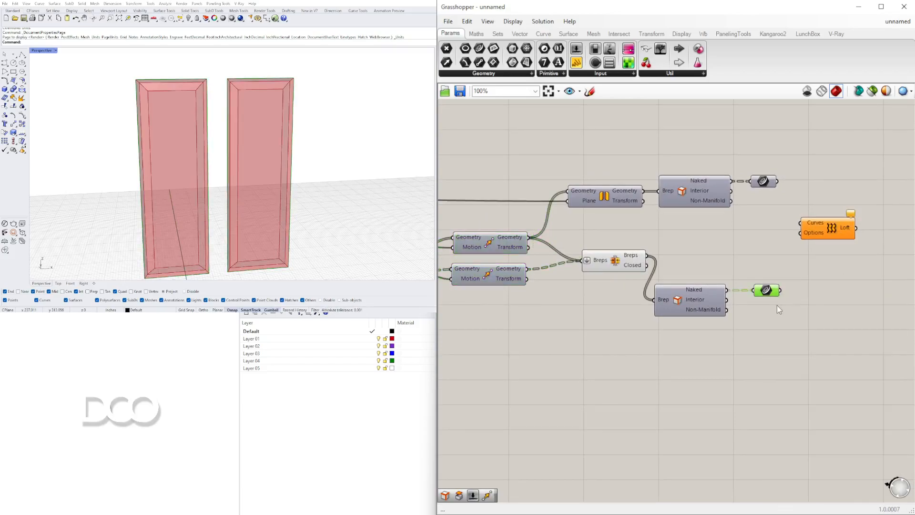
Line up the Brep Join, the lower Brep Edges component and its curve parameter in one row
left_click_drag(799, 361, 697, 257)
left_click(697, 278)
left_click_drag(769, 307, 659, 256)
left_click_drag(619, 259, 616, 268)
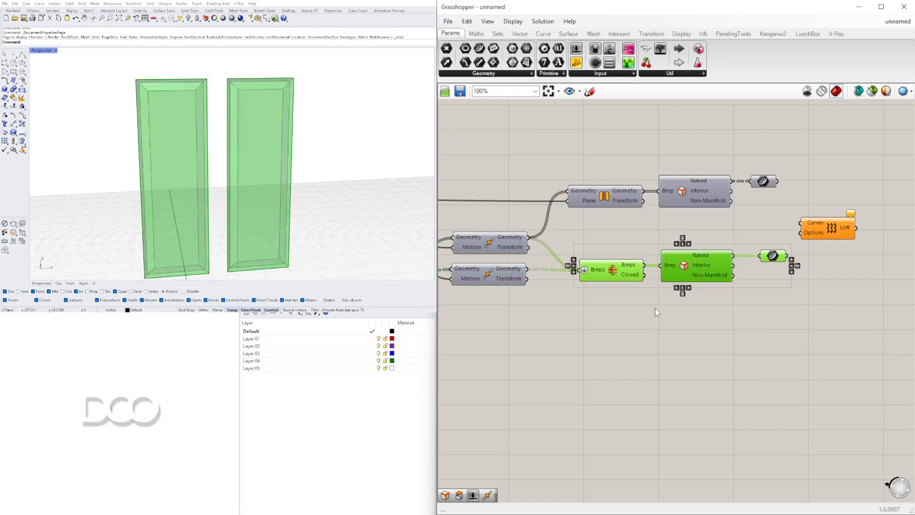
Turn on the preview of the upper Brep Edges' curve parameter and view the panels from an angle
left_click(709, 327)
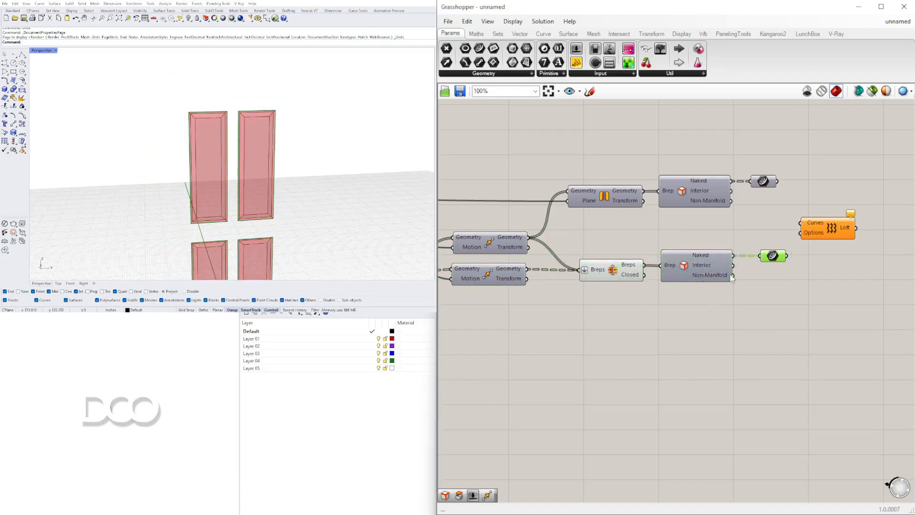
right_click_drag(97, 131, 282, 187)
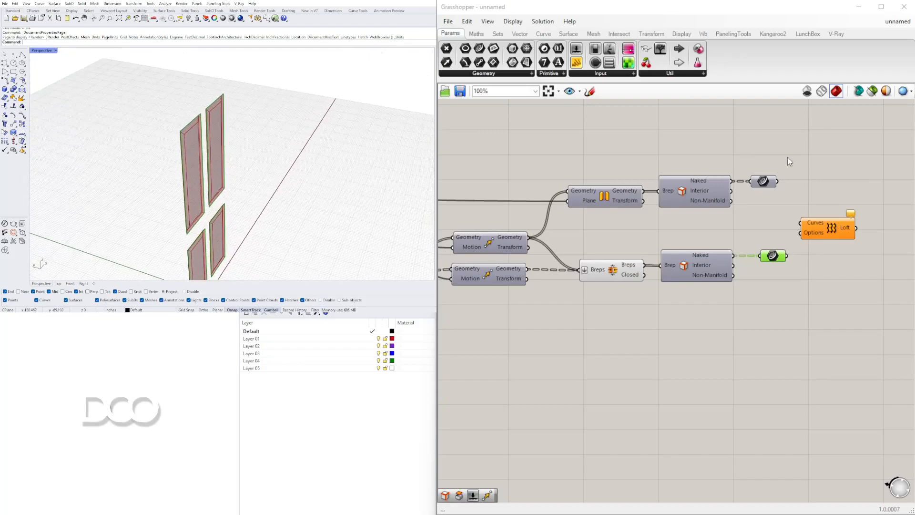
right_click(772, 182)
left_click(788, 196)
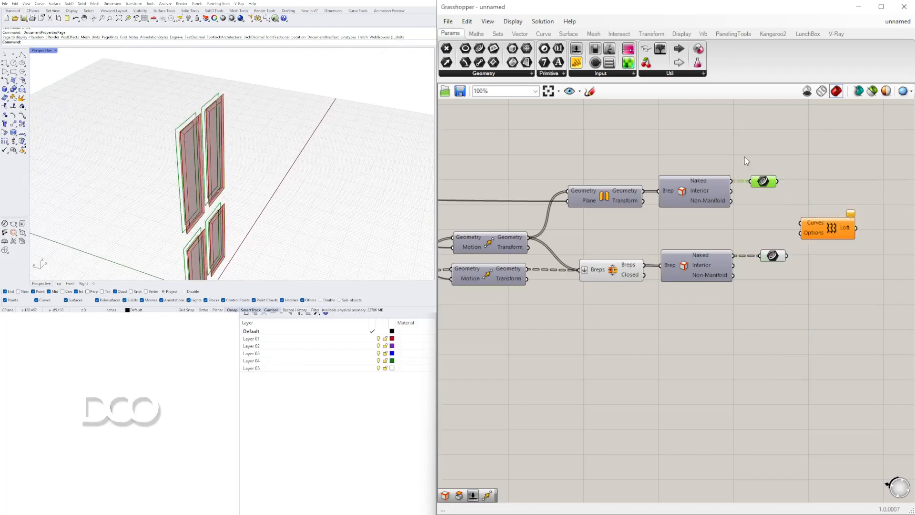
Make room around the Mirror branch and replace the Mirror's Geometry source with the Brep Join's Breps output
right_click_drag(716, 185, 786, 187)
left_click_drag(849, 228, 666, 161)
right_click_drag(729, 204, 588, 204)
left_click_drag(530, 205, 664, 194)
left_click(622, 226)
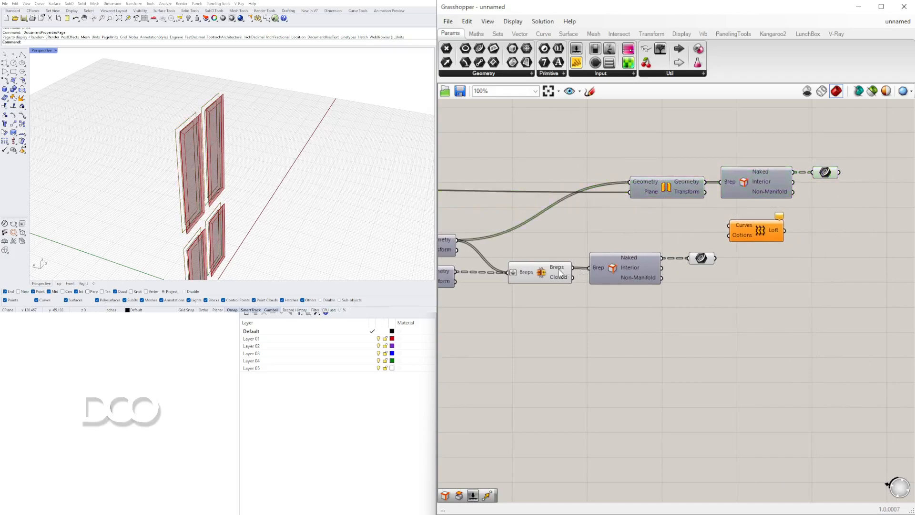
left_click_drag(634, 180, 636, 181)
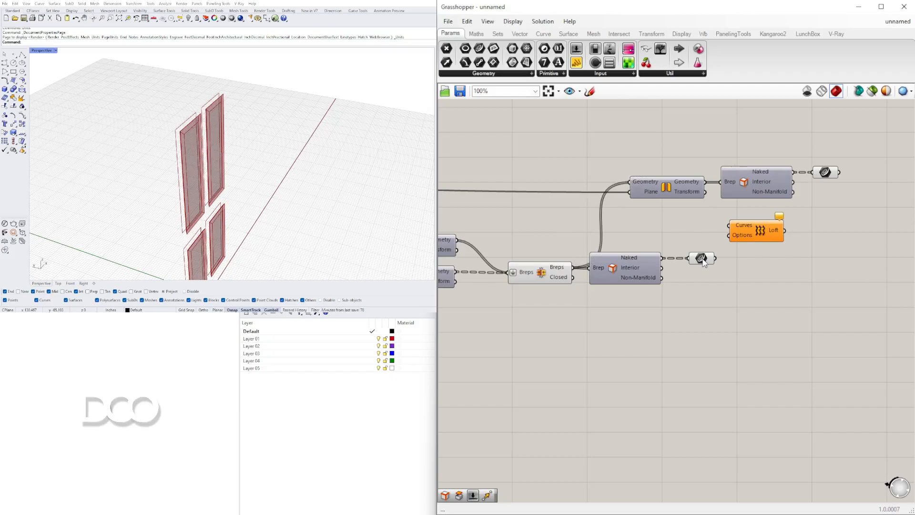
Turn on the preview of the Mirror component
left_click(677, 193)
right_click(677, 192)
left_click(528, 174)
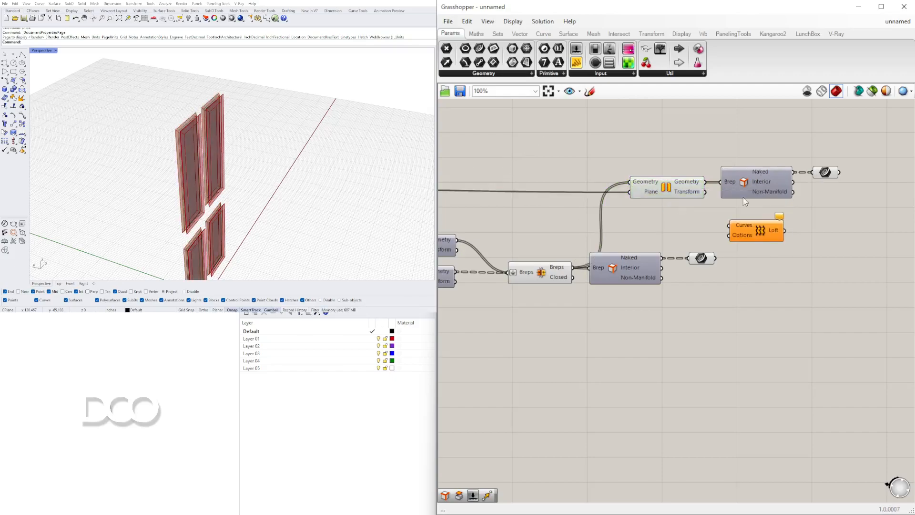
Reposition the Loft component and connect both naked-edge curve parameters to its Curves input
left_click_drag(760, 230, 879, 230)
right_click_drag(830, 175, 665, 174)
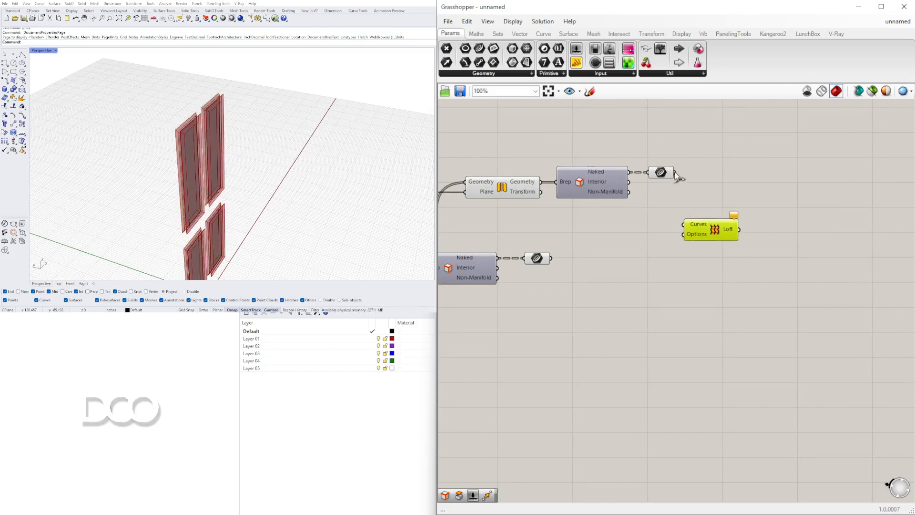
left_click_drag(685, 224, 721, 210)
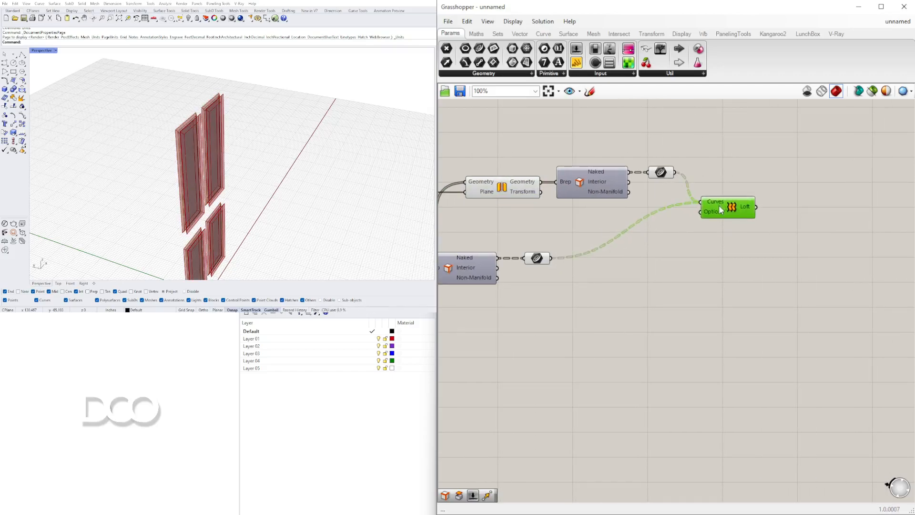
double_click(743, 187)
type("graft")
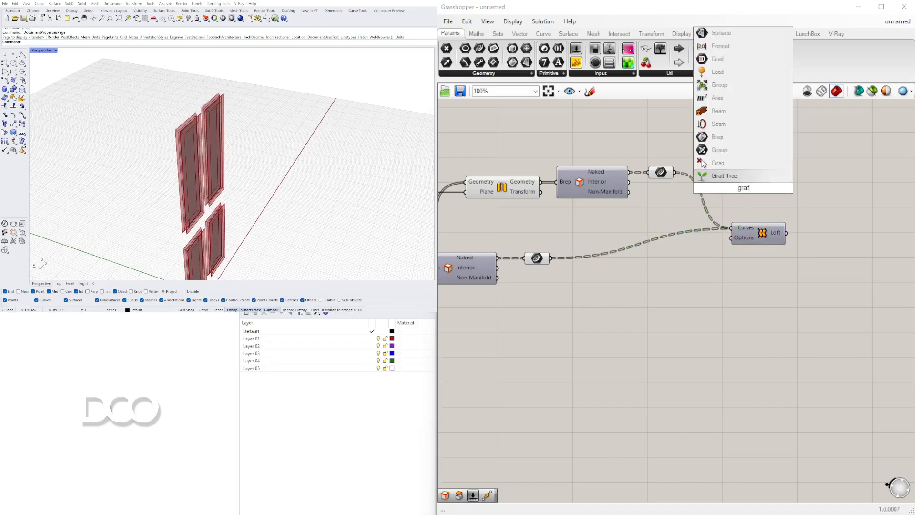
key("Return")
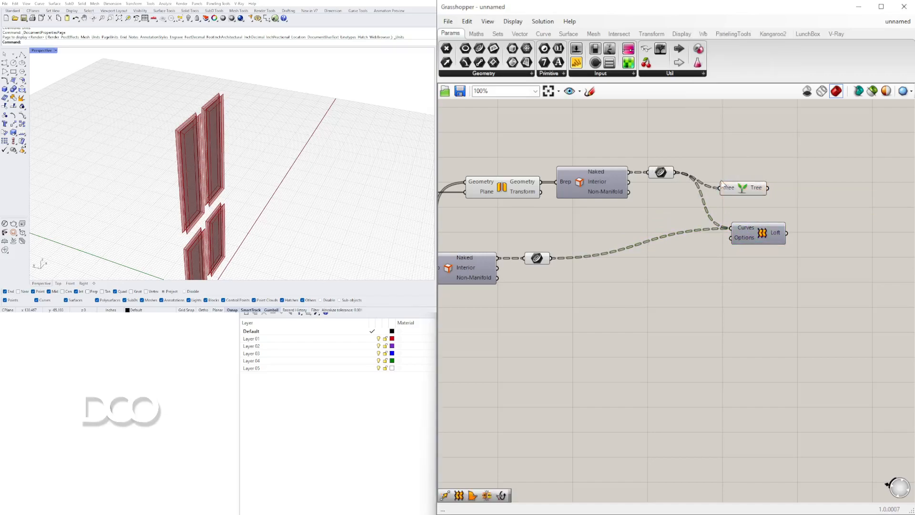
Turn on the Loft component's preview and graft its Curves input
right_click(757, 227)
left_click(779, 247)
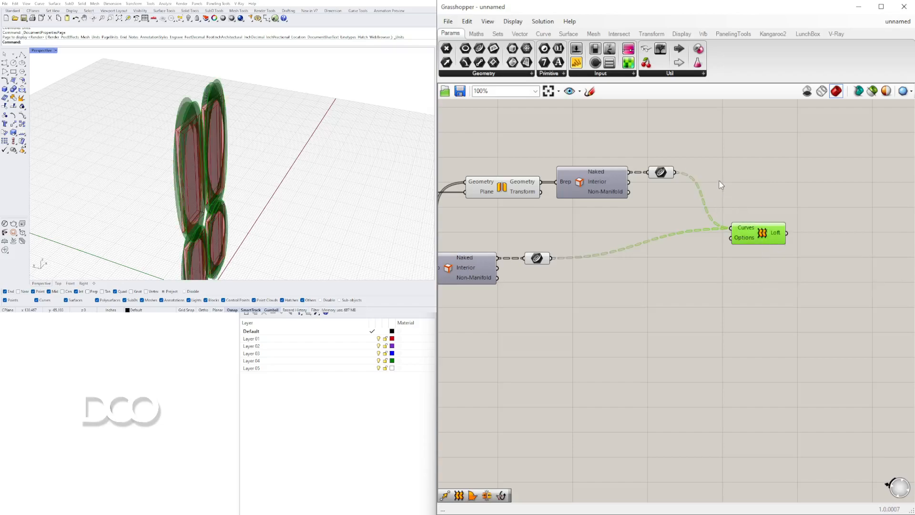
right_click(737, 231)
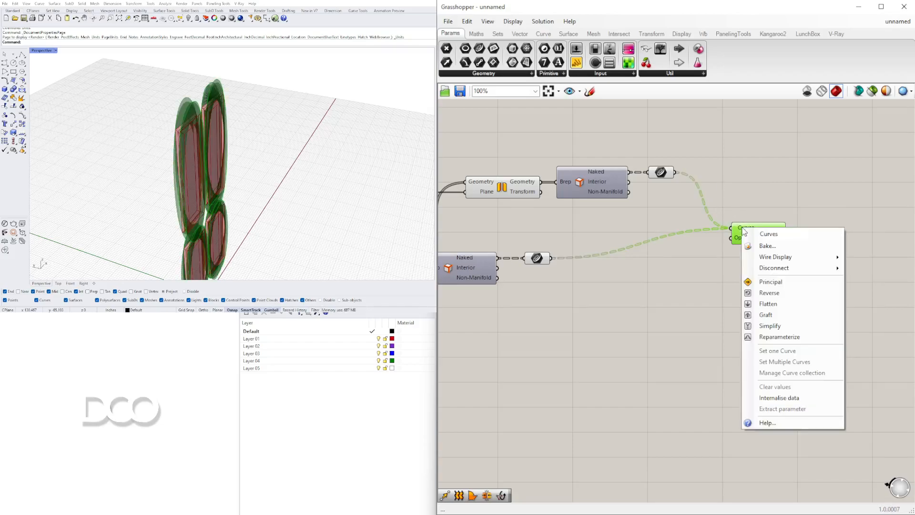
left_click(764, 315)
Insert a Graft Tree component between each naked-edge curve parameter and the Loft's Curves input
scroll(737, 245, "up", 3)
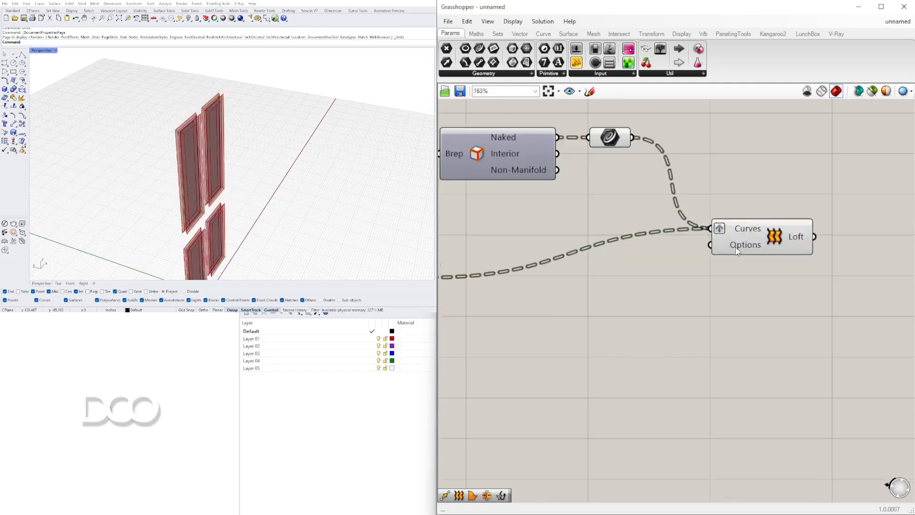
double_click(757, 195)
type("graft")
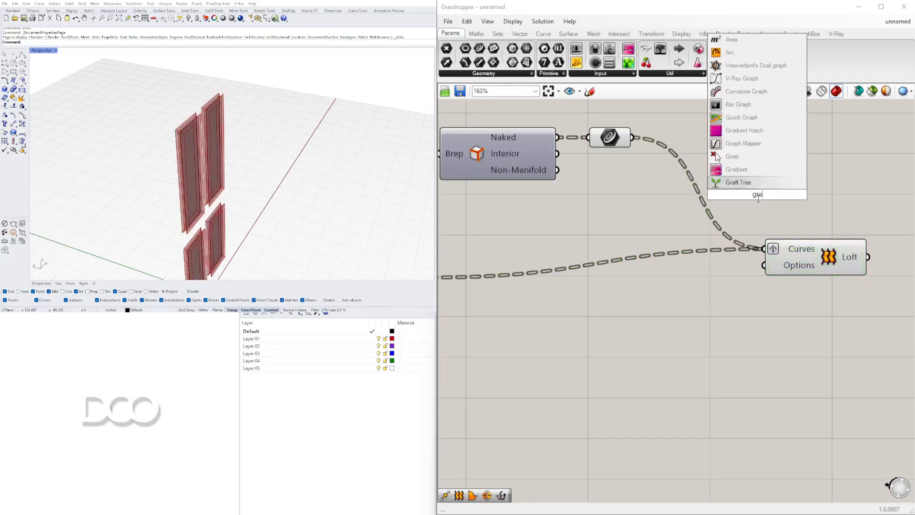
key("Return")
left_click_drag(637, 146, 510, 235)
right_click_drag(511, 235, 621, 228)
scroll(544, 253, "down", 2)
left_click_drag(590, 248, 643, 237)
left_click_drag(768, 244, 784, 244)
left_click_drag(804, 209, 762, 203)
left_click_drag(789, 245, 810, 213)
Turn off grafting on the Loft's Curves input and inspect the lofted panel sides up close
right_click(810, 213)
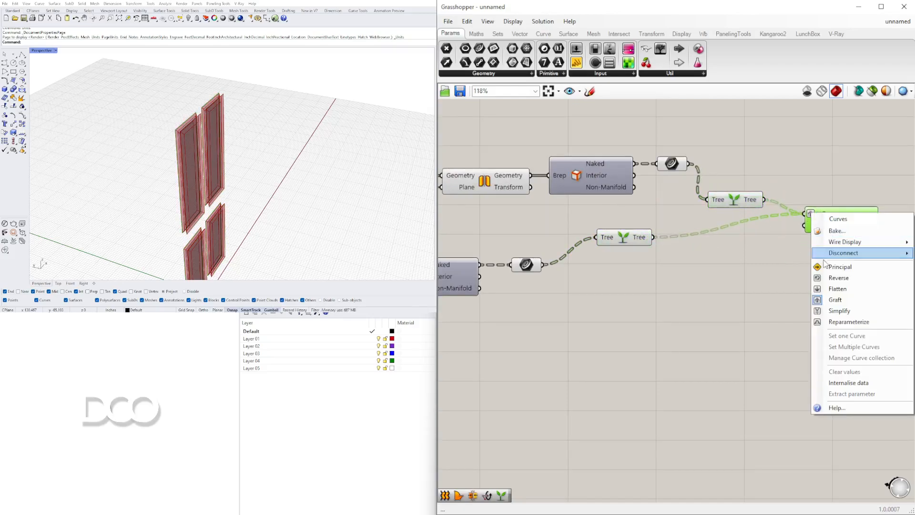
left_click(831, 299)
scroll(836, 198, "up", 2)
right_click_drag(297, 184, 223, 144)
scroll(743, 235, "down", 3)
Tidy the canvas by lining up the lower Graft Tree and its neighbouring components along their wires
right_click_drag(743, 236, 605, 259)
left_click_drag(673, 264, 658, 260)
scroll(598, 276, "down", 1)
right_click_drag(599, 276, 646, 279)
left_click(627, 234)
left_click_drag(549, 275, 531, 290)
scroll(590, 282, "down", 2)
right_click_drag(589, 283, 689, 259)
Turn off the preview of the upper Brep Edges, both curve parameters and both Graft Tree components
mouse_move(736, 296)
left_mouse_down()
mouse_move(713, 288)
mouse_move(612, 193)
left_mouse_up()
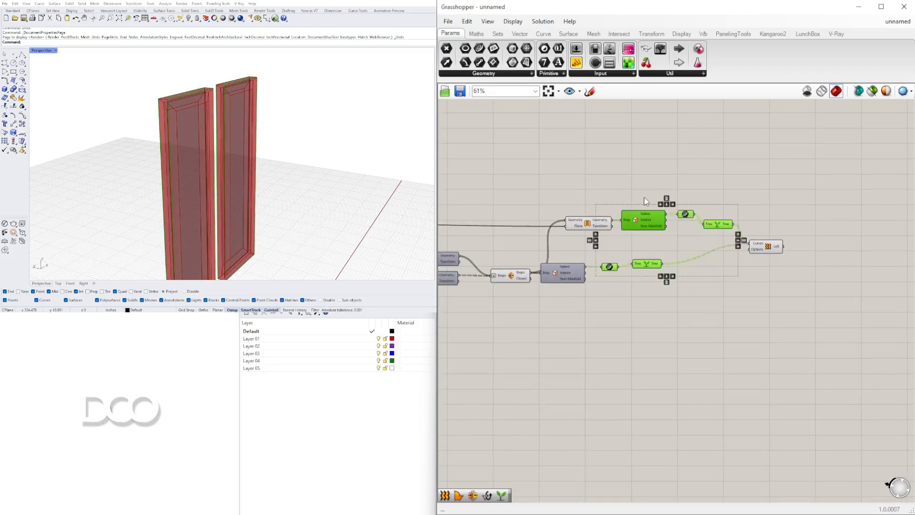
middle_click(643, 194)
left_click(662, 175)
Add a Brep Join component beyond the Loft and connect the Loft output to its Breps input
double_click(794, 187)
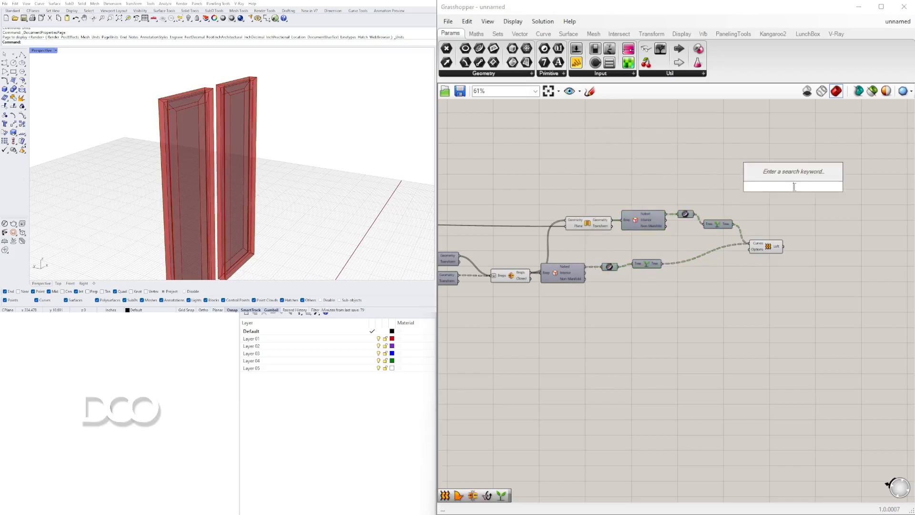
type("join")
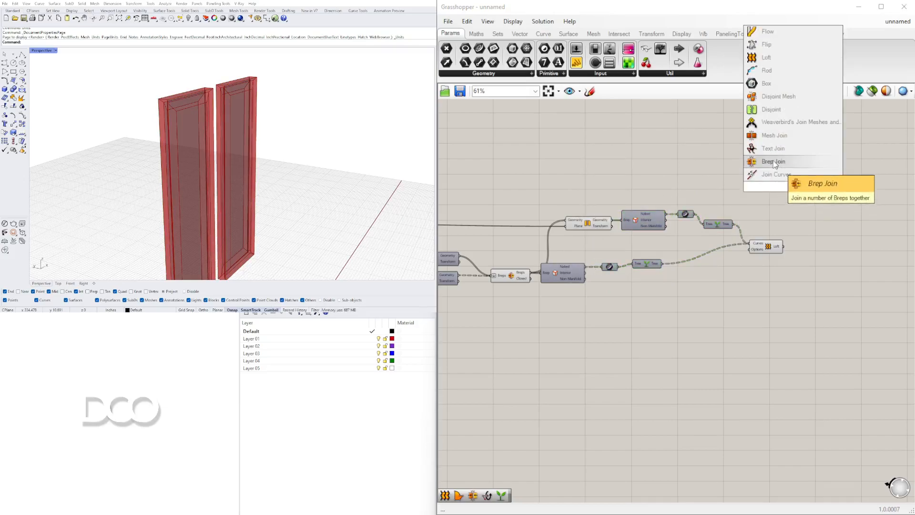
left_click(776, 163)
left_click(773, 251)
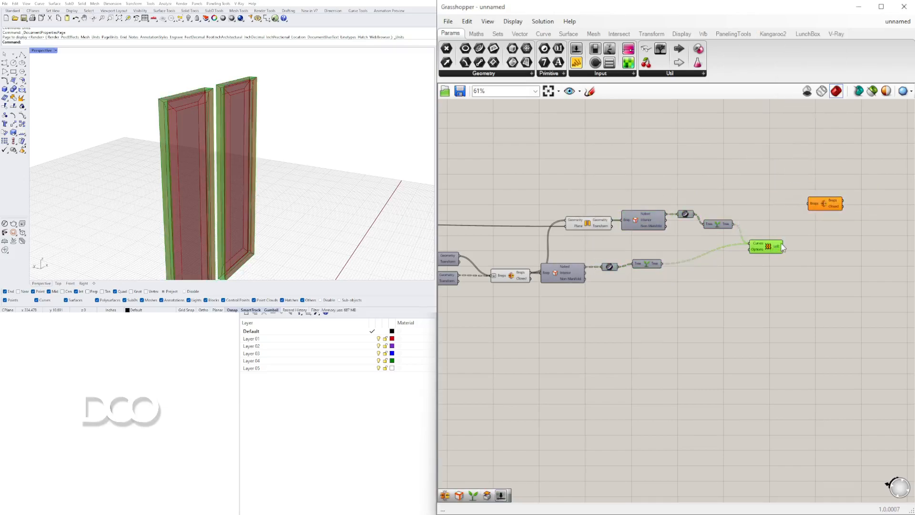
left_click_drag(780, 231, 784, 233)
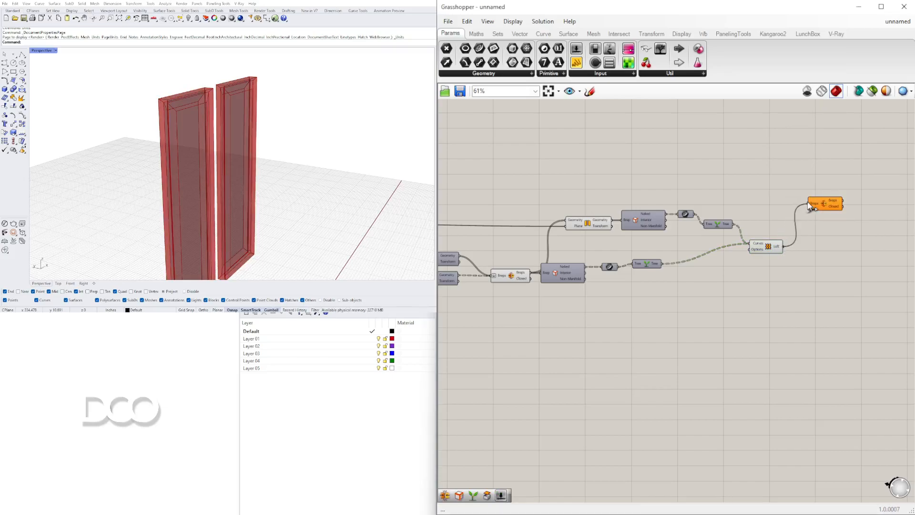
Also connect the mirrored geometry and the earlier Brep Join's Breps output to the new Brep Join's Breps input
left_click_drag(825, 207, 833, 224)
left_click(597, 225)
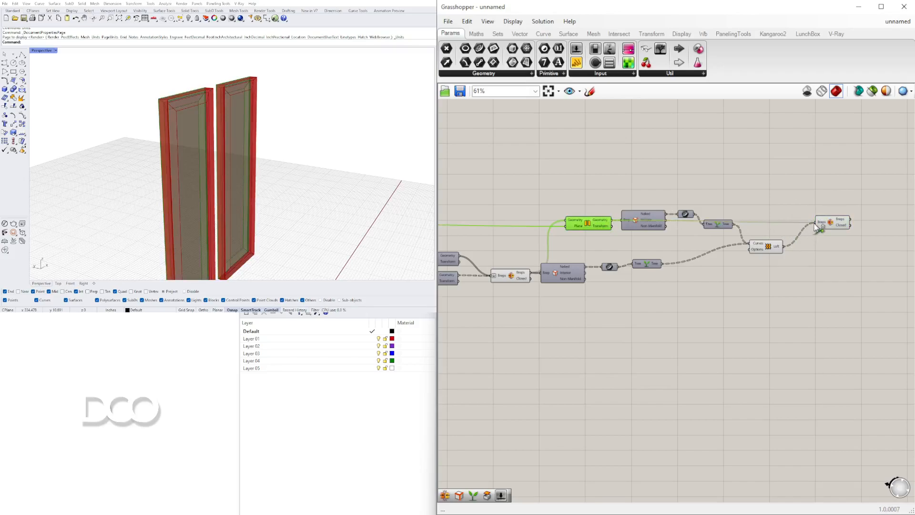
left_click(520, 278)
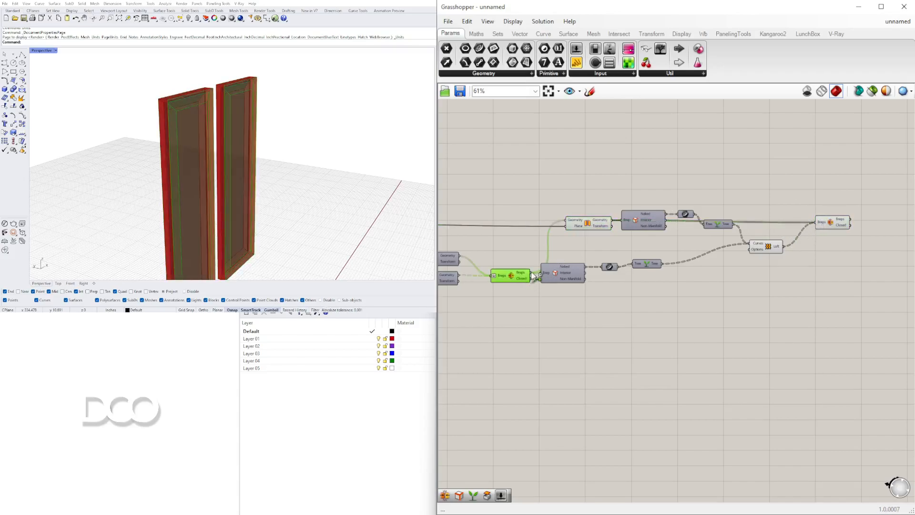
Set the new Brep Join apart and turn off the preview of the panel components feeding it
left_click_drag(758, 230, 828, 303, "shift")
right_click_drag(288, 164, 327, 156)
scroll(733, 261, "down", 3)
left_click_drag(818, 304, 657, 222)
middle_click(664, 219)
left_click(696, 248)
scroll(866, 297, "up", 8)
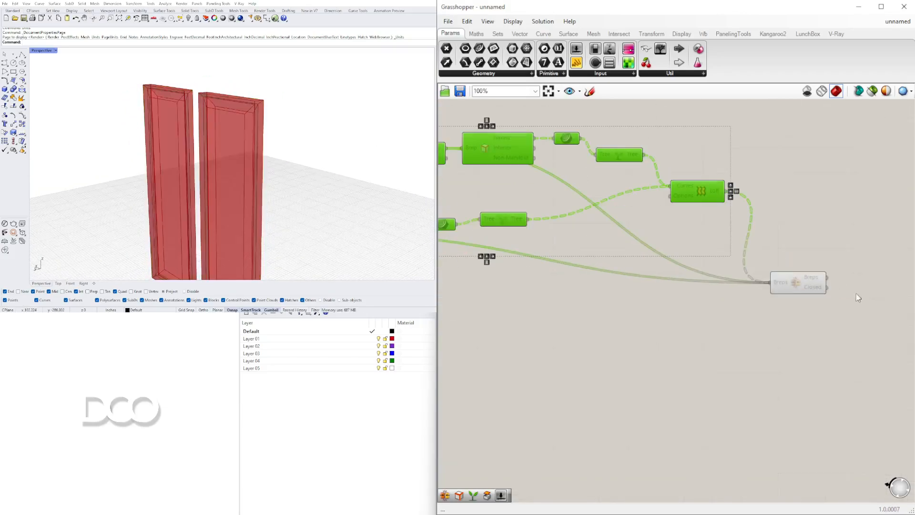
Flatten the Breps input of the new Brep Join and reposition the component beside the Loft
right_click(766, 284)
left_click(791, 355)
left_click_drag(804, 275, 819, 84)
right_click_drag(797, 144, 698, 321)
scroll(707, 270, "down", 3)
left_click_drag(710, 269, 704, 228)
Examine the four joined panels from the front, switching the viewport preview off and back to shaded
left_click(508, 297)
right_click_drag(164, 152, 250, 151)
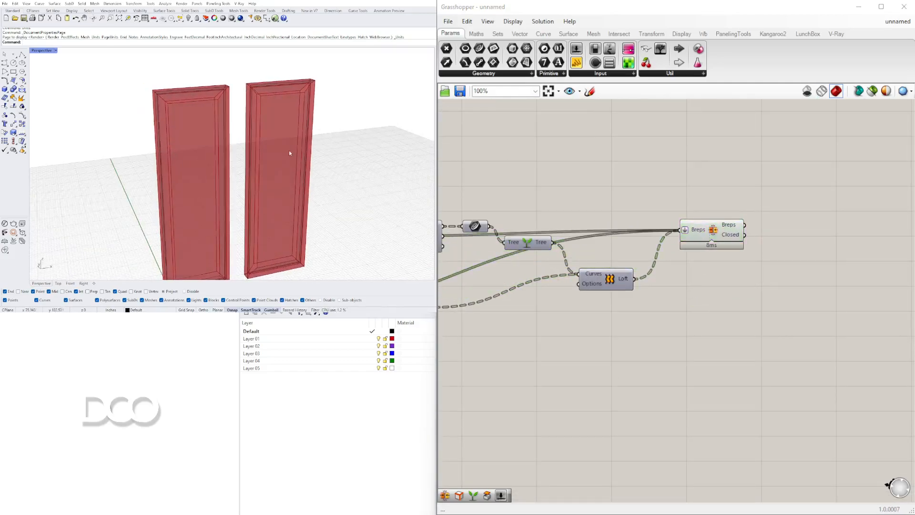
scroll(307, 176, "down", 6)
scroll(307, 174, "down", 3)
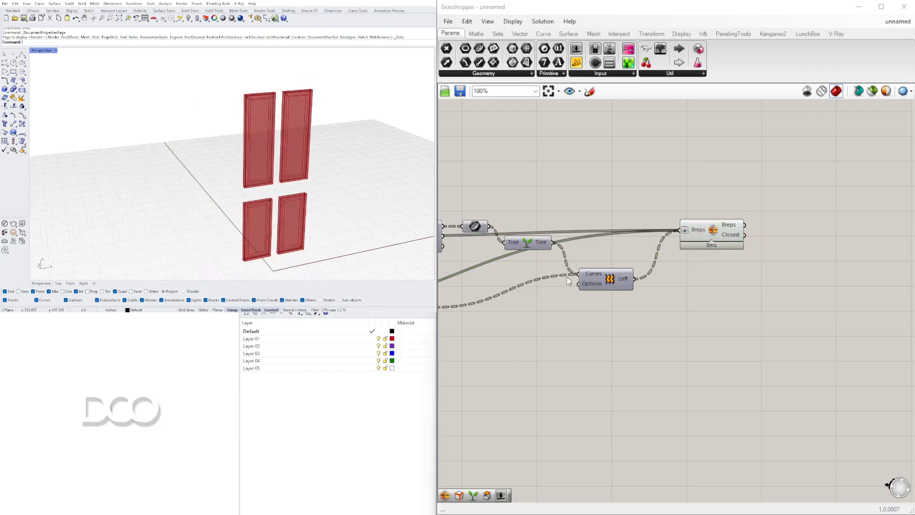
left_click(735, 228)
left_click(729, 205)
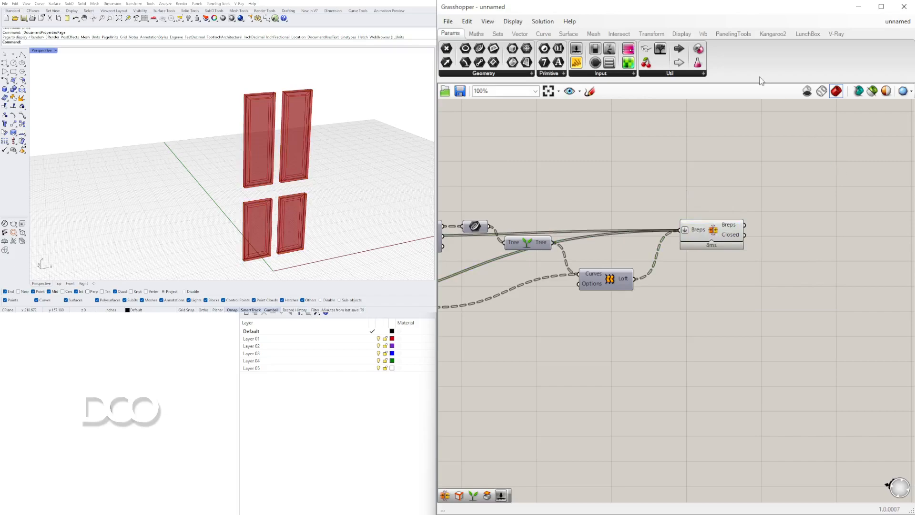
left_click(808, 91)
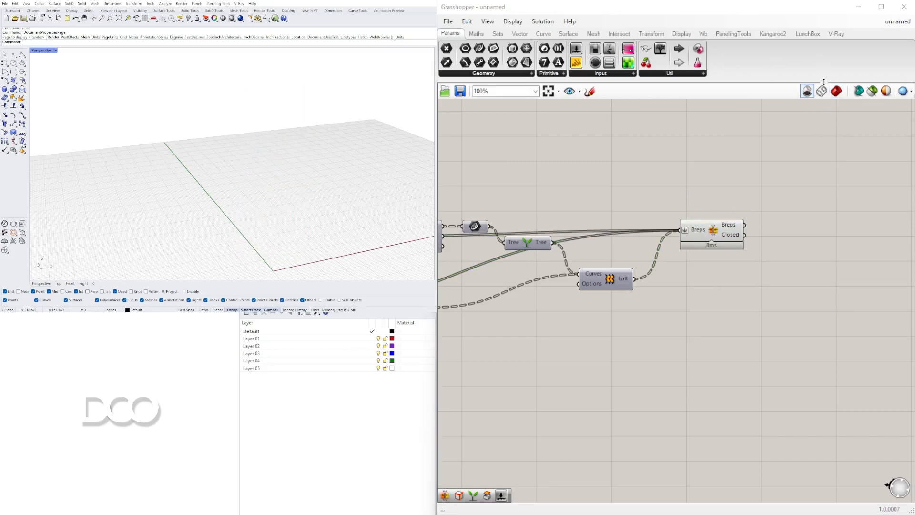
left_click(836, 91)
Turn the preview of the three Extrusion components back on to show the complete door with its frame
scroll(784, 225, "down", 5)
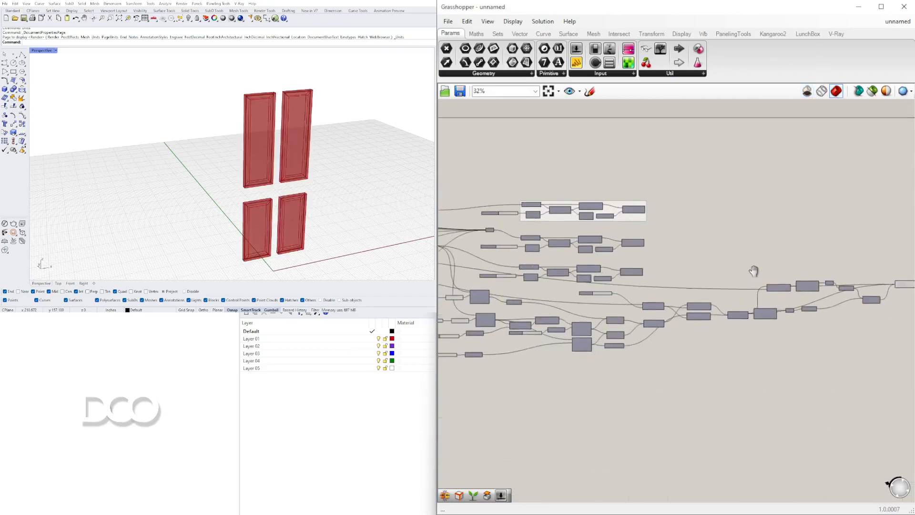
scroll(741, 268, "up", 5)
left_click(644, 204)
middle_click(643, 292)
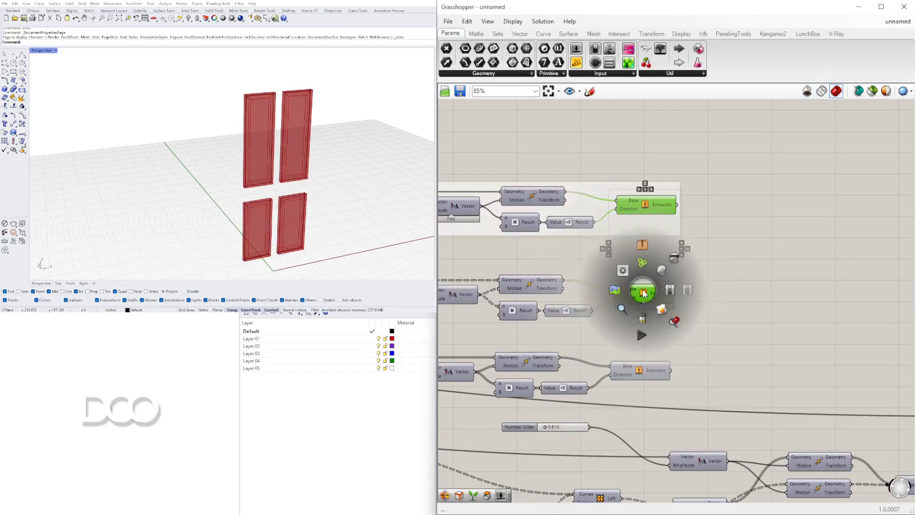
left_click(662, 269)
left_click(660, 264)
right_click_drag(352, 142, 265, 140)
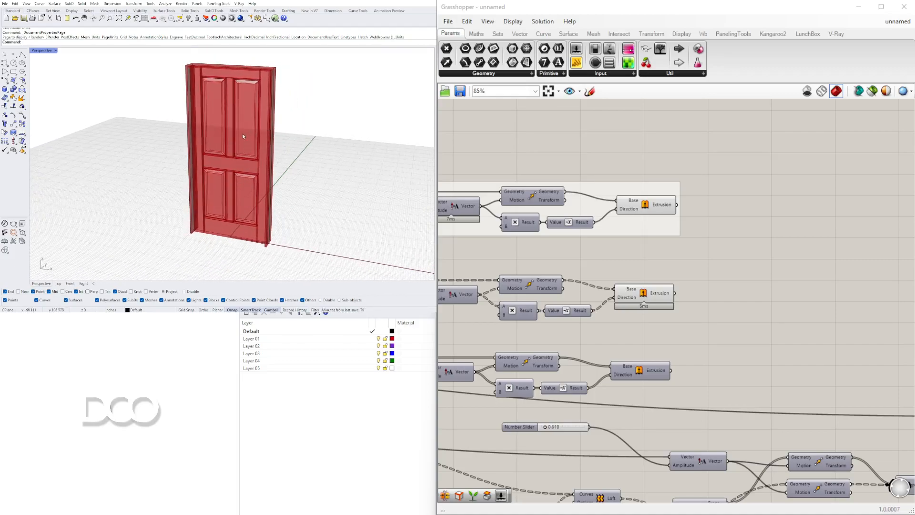
Move the 1.388 number slider and its Negative component closer to the lower Offset Curve they feed
scroll(567, 306, "down", 4)
right_click_drag(698, 369, 556, 305)
right_click_drag(477, 310, 840, 293)
scroll(619, 349, "up", 5)
right_click_drag(598, 426, 584, 384)
scroll(710, 390, "down", 4)
left_click_drag(585, 385, 477, 336)
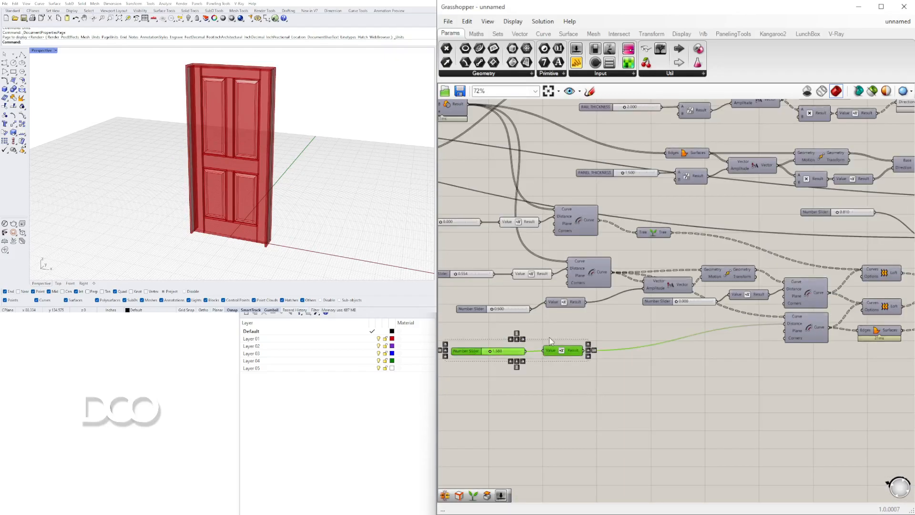
left_click_drag(561, 349, 735, 335)
left_click(715, 314)
scroll(714, 312, "up", 5)
left_click_drag(780, 267, 777, 282)
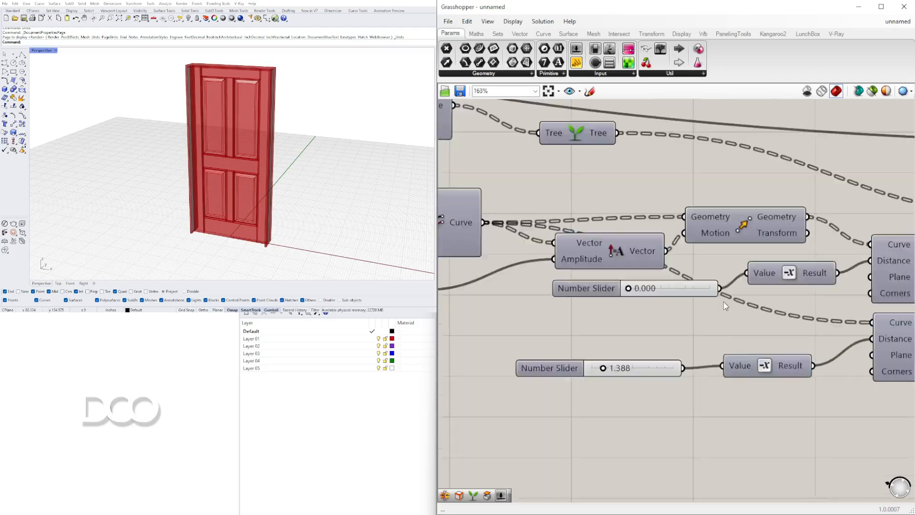
Stack the 0.000 slider and its Negative neatly above the 1.388 slider pair, clear of the vector components
left_click_drag(772, 337, 647, 281)
left_click_drag(770, 287, 745, 328)
left_click_drag(802, 412, 587, 305)
scroll(637, 329, "down", 2)
left_click_drag(709, 328, 617, 330)
left_click(661, 397)
mouse_move(656, 390)
left_mouse_down()
mouse_move(530, 346)
mouse_move(581, 401)
left_mouse_up()
scroll(632, 353, "up", 2)
left_click_drag(630, 363, 629, 364)
scroll(629, 367, "down", 1)
left_click_drag(651, 413, 533, 348)
left_click_drag(614, 374, 615, 375)
left_click(625, 424)
Line up the 0.500 number slider with the Negative component feeding the vector amplitude
scroll(688, 348, "down", 7)
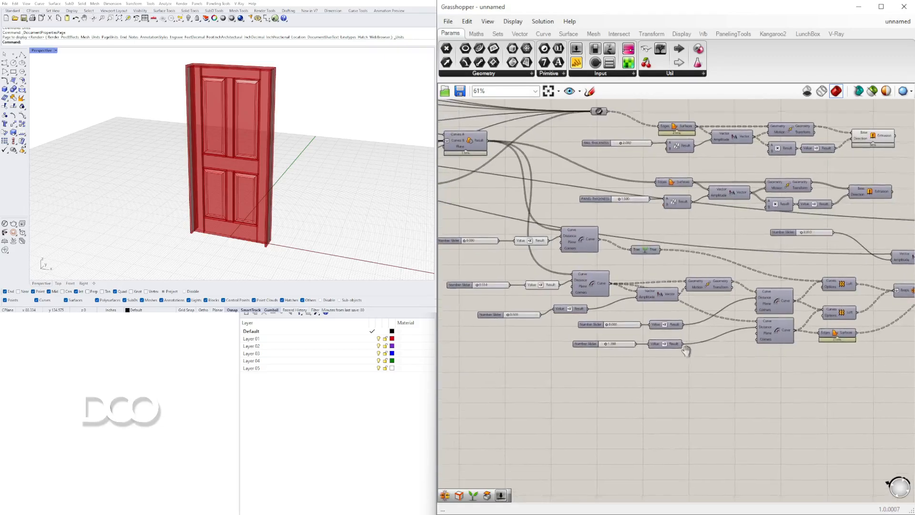
scroll(547, 328, "up", 5)
left_click_drag(546, 329, 532, 323)
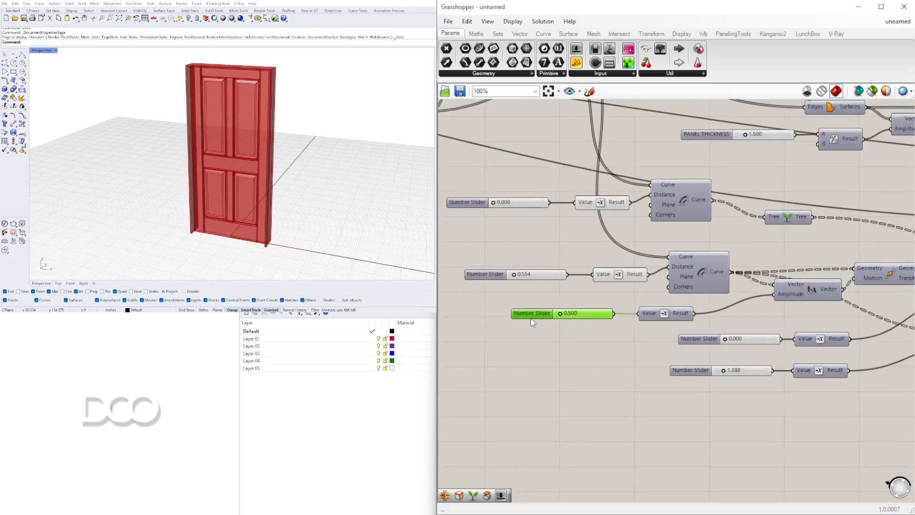
scroll(580, 401, "down", 6)
right_click_drag(659, 345, 704, 293)
Review the whole definition from the first rectangles to the thickness sliders and panel offset sliders
scroll(703, 292, "down", 2)
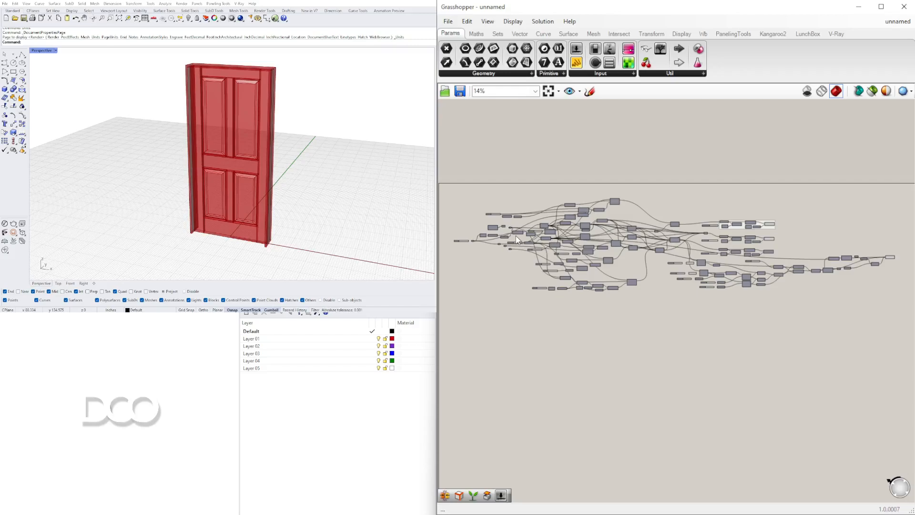
scroll(514, 234, "up", 5)
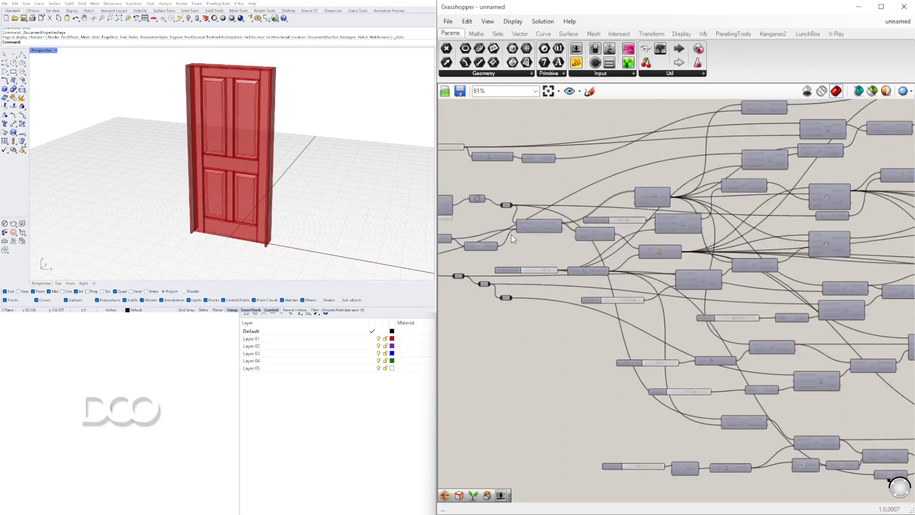
scroll(536, 254, "down", 2)
right_click_drag(719, 255, 603, 232)
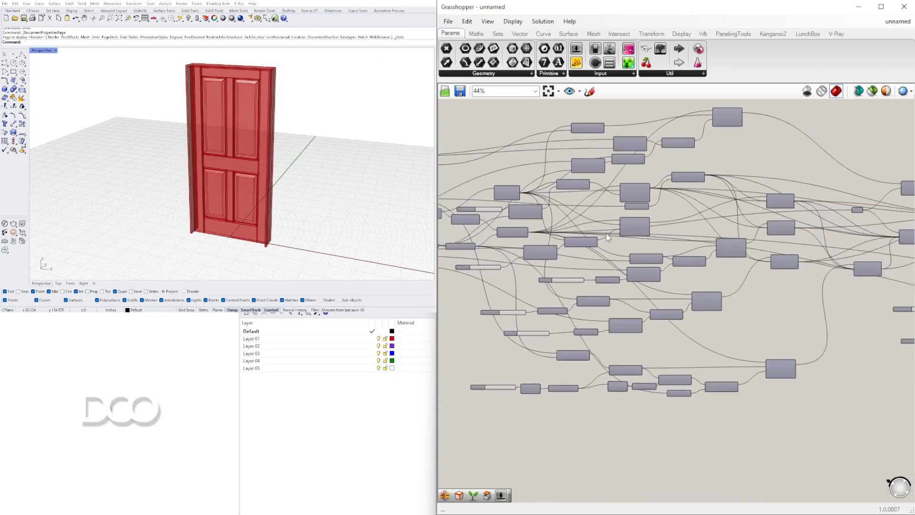
scroll(603, 232, "up", 3)
scroll(665, 193, "down", 2)
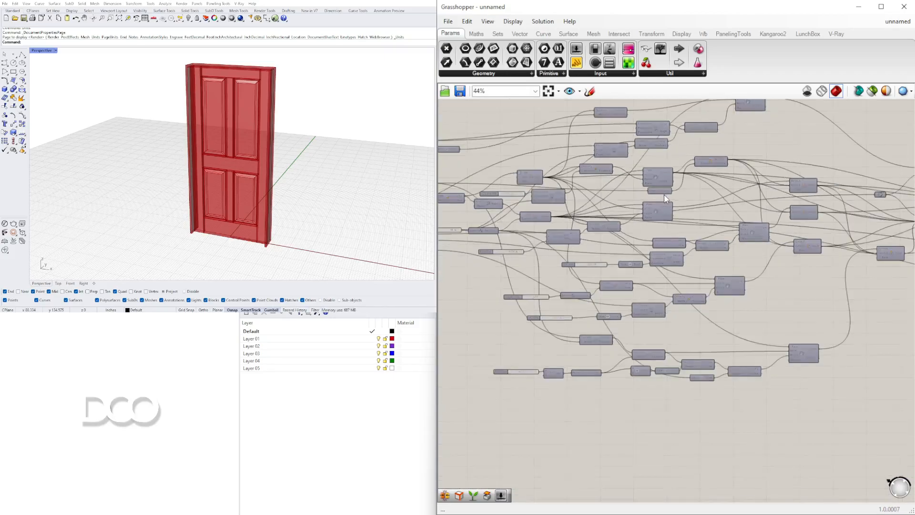
scroll(680, 193, "up", 2)
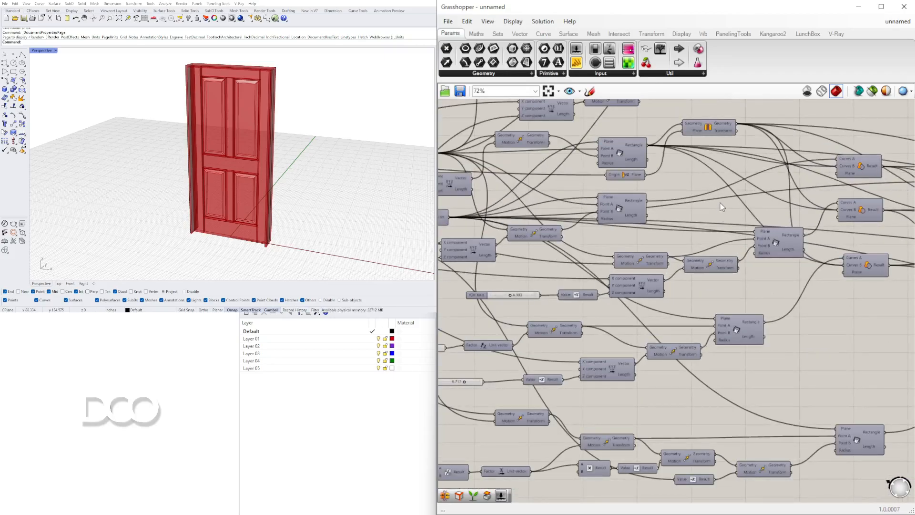
scroll(722, 204, "down", 5)
right_click_drag(723, 206, 574, 242)
right_click_drag(847, 203, 673, 196)
scroll(673, 196, "up", 6)
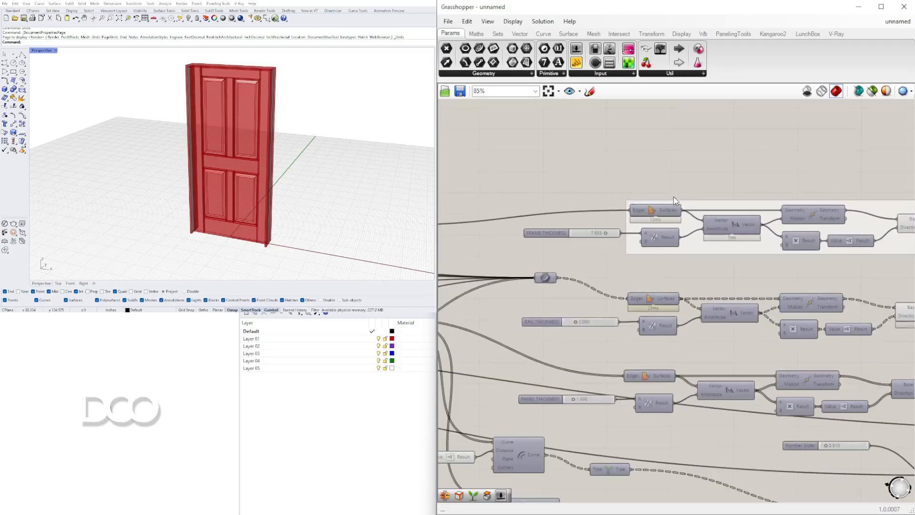
scroll(708, 220, "down", 1)
right_click_drag(621, 478, 775, 295)
scroll(539, 243, "up", 7)
scroll(622, 223, "up", 2)
scroll(624, 221, "up", 3)
left_click_drag(637, 222, 599, 230)
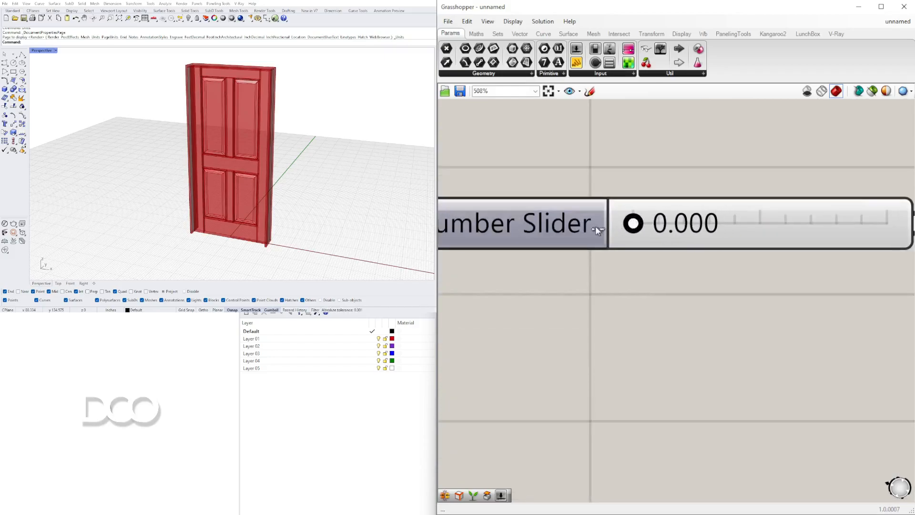
scroll(643, 309, "down", 4)
Delete the 0.000 slider feeding the upper panel offset and set its Negative's Value input to 0 instead
scroll(240, 92, "up", 5)
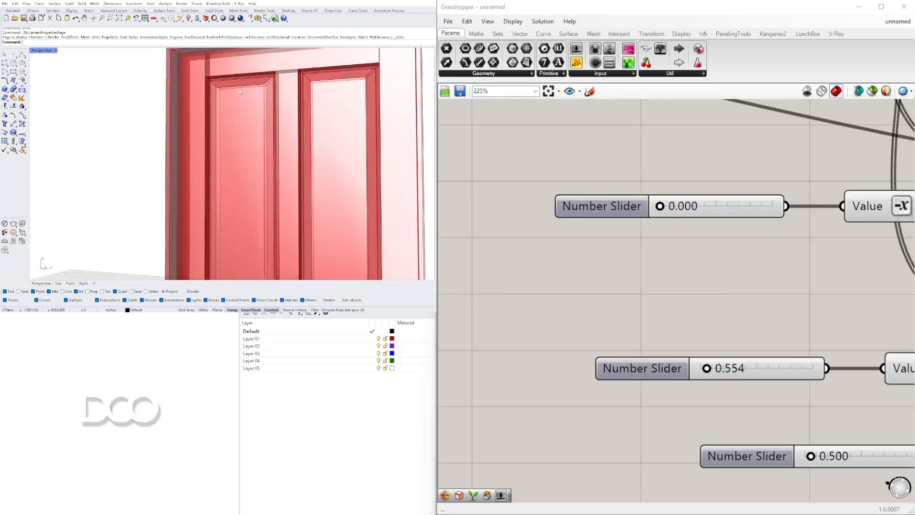
scroll(644, 276, "down", 2)
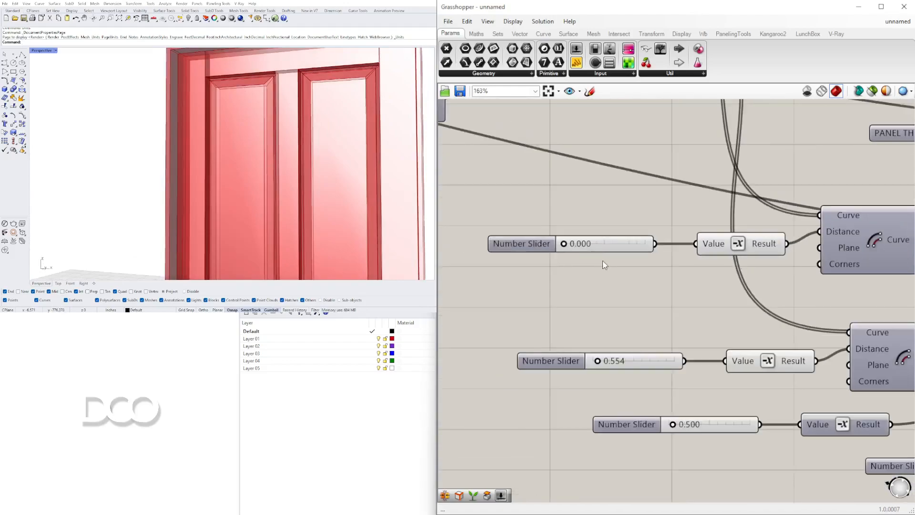
left_click(628, 247)
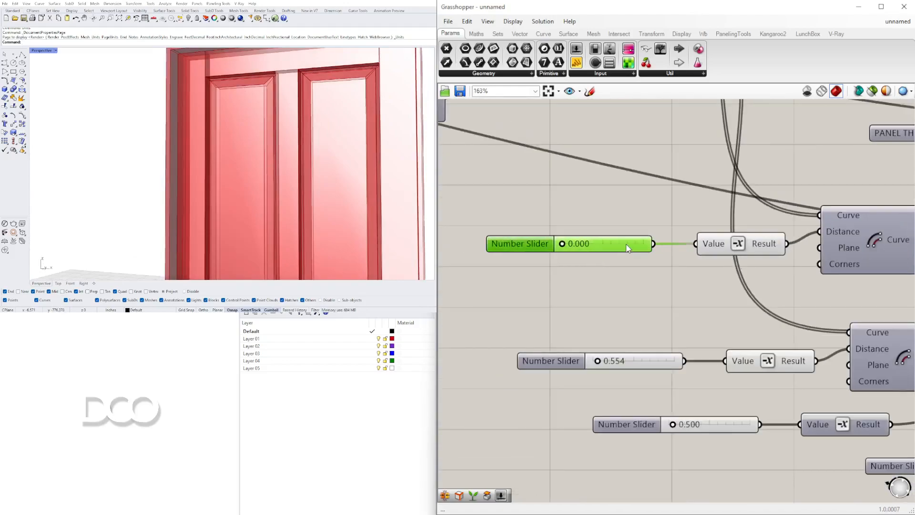
key("Delete")
right_click(707, 245)
mouse_move(785, 362)
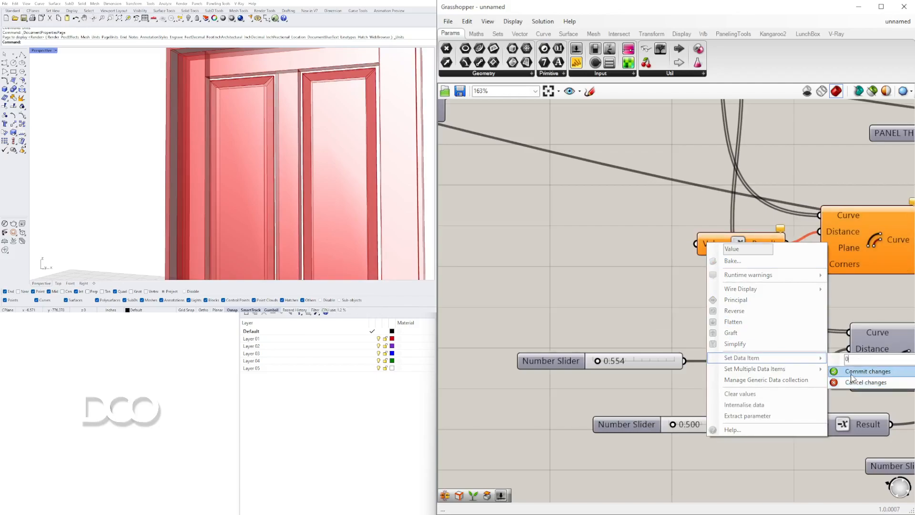
left_click(857, 370)
Delete the remaining 0.000 slider and replace it with a fixed data item on its Negative's Value input
scroll(683, 337, "down", 3)
scroll(736, 360, "up", 1)
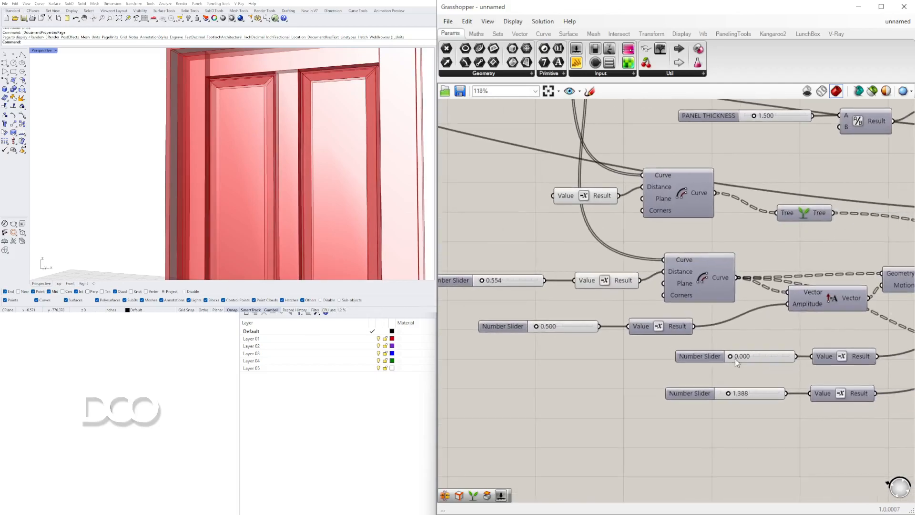
scroll(724, 358, "up", 2)
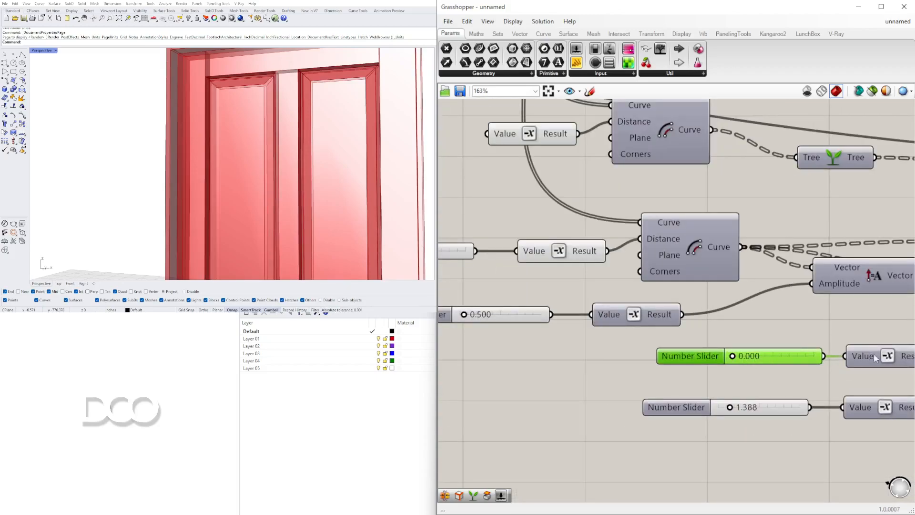
key("Delete")
right_click(860, 362)
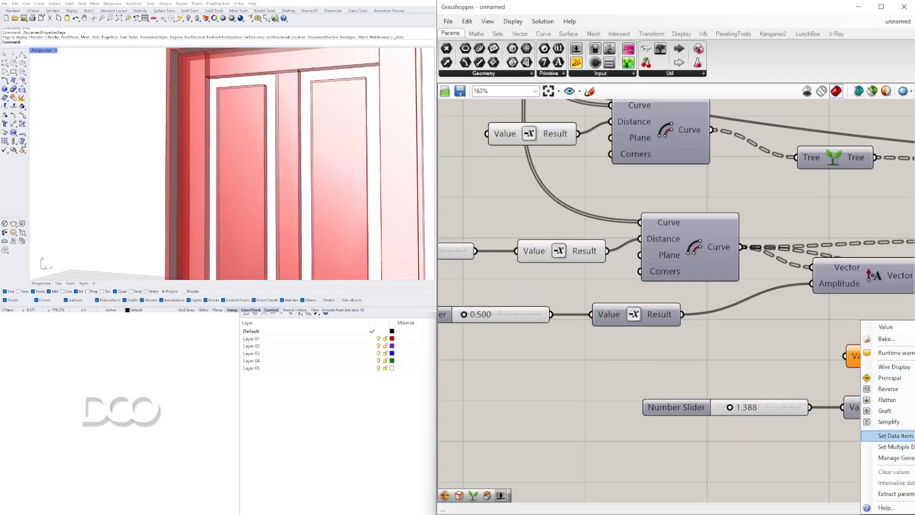
left_click(887, 435)
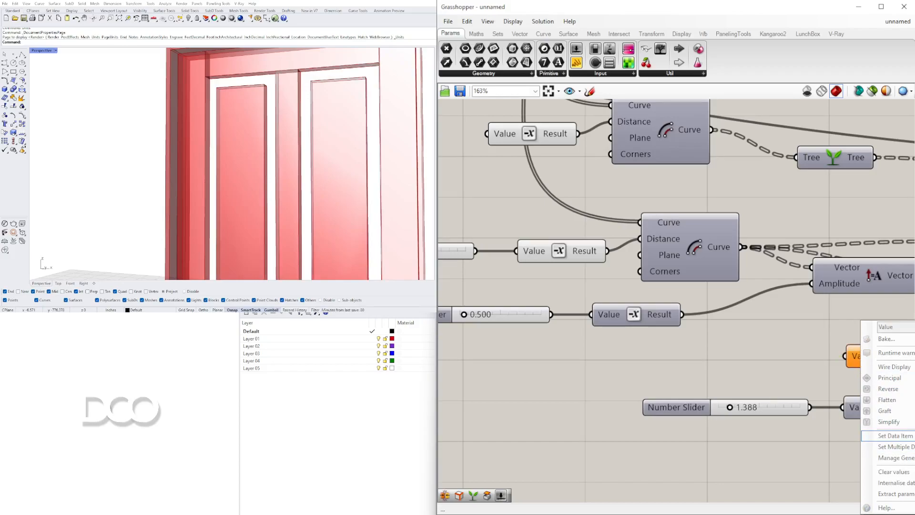
Try 1.859 on the number slider that drives the lower offset's Distance through its Negative component
scroll(683, 359, "down", 3)
right_click_drag(686, 361, 785, 339)
scroll(786, 338, "down", 2)
right_click_drag(653, 275, 625, 311)
scroll(625, 310, "up", 4)
scroll(601, 331, "up", 3)
mouse_move(616, 337)
left_mouse_down()
mouse_move(639, 336)
mouse_move(633, 340)
left_mouse_up()
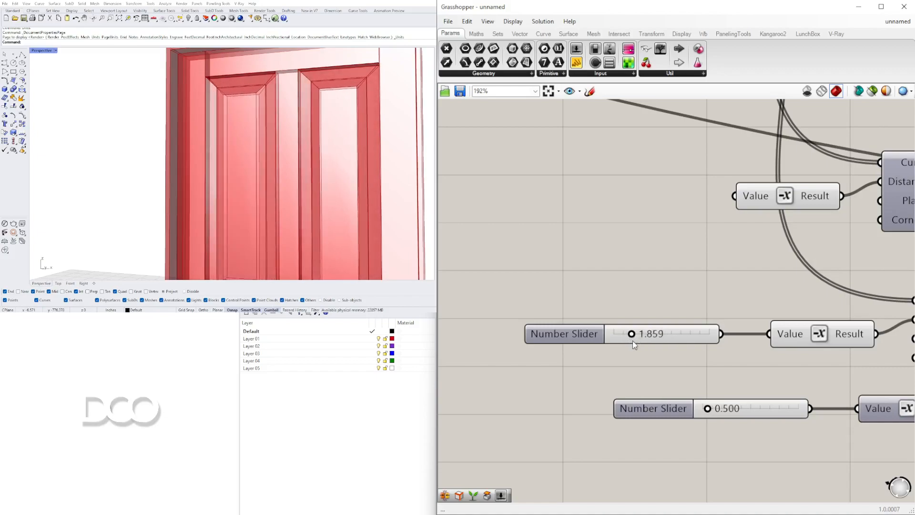
Rename the slider driving the lower offset's Distance to OFFSET and set it to 0.496
right_click(575, 335)
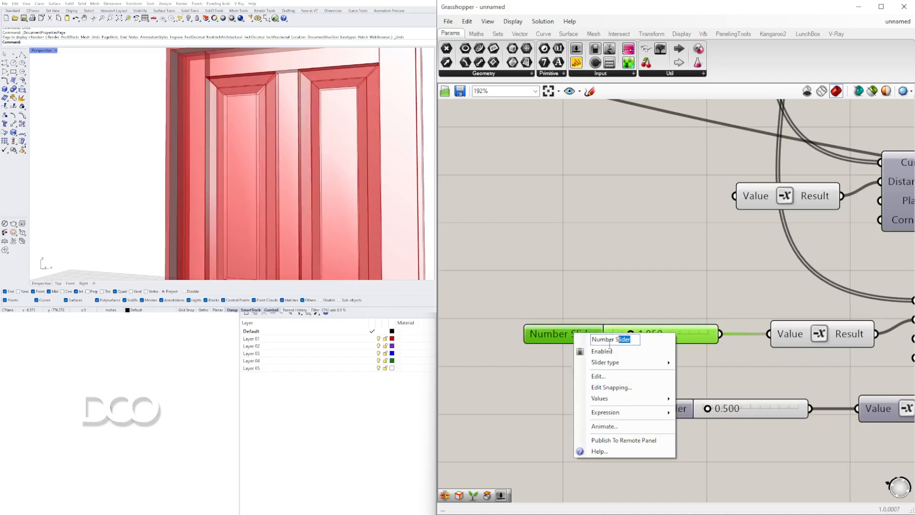
type("offset")
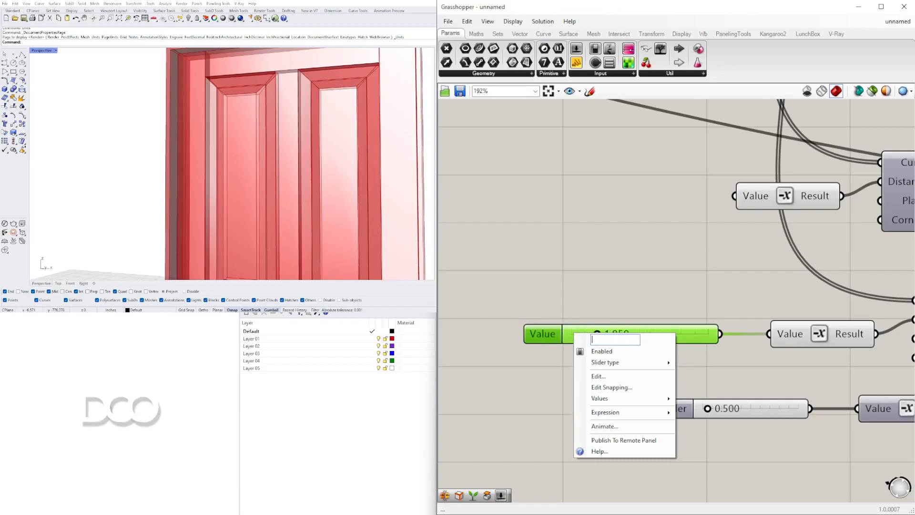
type("T")
key("Return")
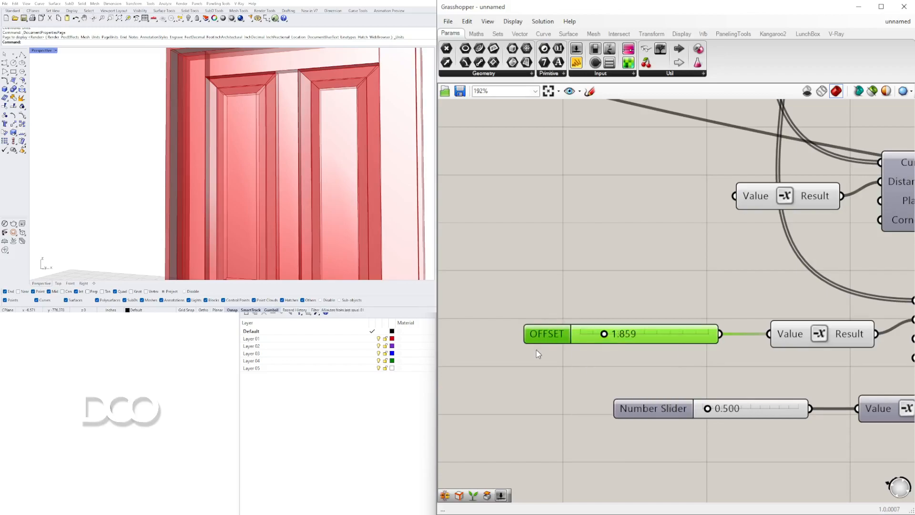
left_click(536, 350)
left_click_drag(606, 336, 591, 336)
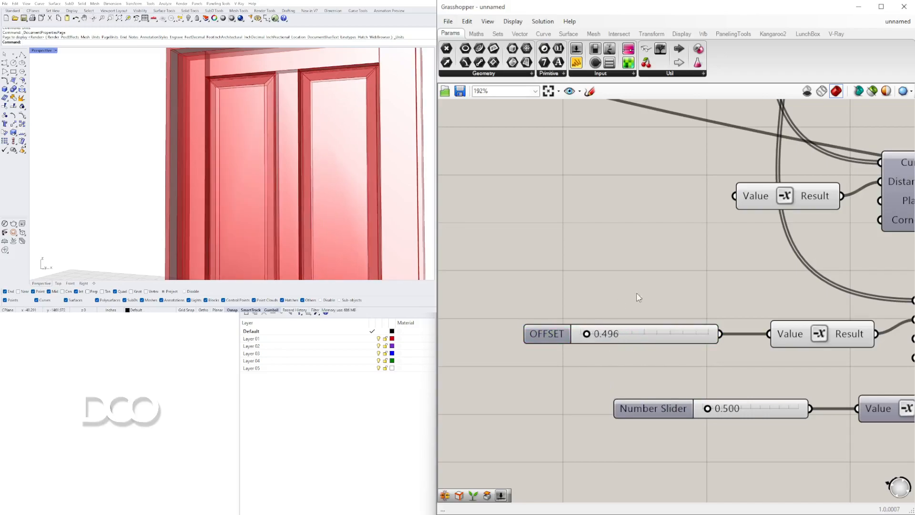
Set the number slider that drives the vector amplitude through its Negative component to 0.301
scroll(678, 370, "down", 3)
scroll(734, 307, "up", 4)
mouse_move(732, 306)
left_mouse_down()
mouse_move(739, 309)
mouse_move(722, 308)
left_mouse_up()
scroll(742, 338, "down", 3)
scroll(725, 329, "up", 2)
scroll(714, 328, "down", 1)
scroll(619, 343, "up", 1)
scroll(590, 352, "up", 2)
scroll(590, 352, "up", 1)
left_click_drag(591, 351, 598, 352)
right_click_drag(378, 159, 404, 153)
scroll(776, 327, "down", 5)
Set the lowest number slider, currently 1.388, to 2.536 to widen the raised panels' bevel
right_click_drag(808, 412, 552, 354)
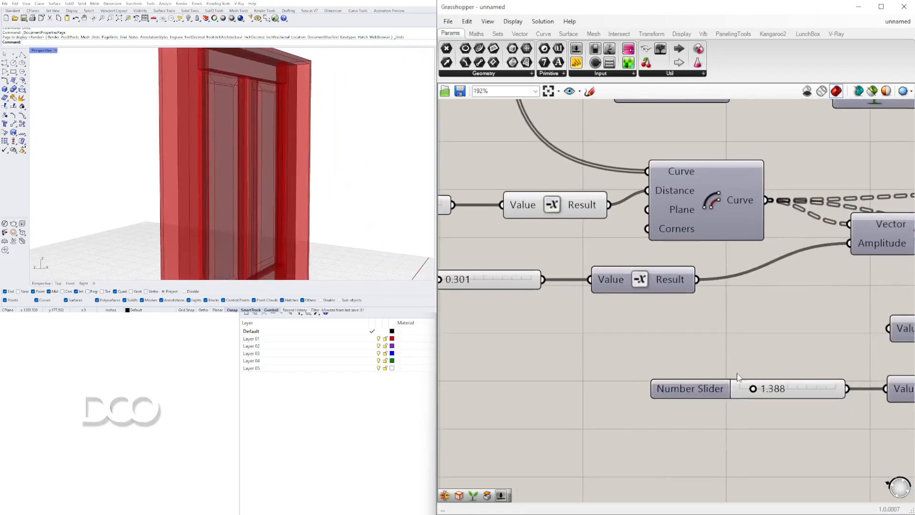
left_click_drag(753, 389, 765, 390)
right_click_drag(259, 170, 222, 172)
scroll(230, 150, "down", 2)
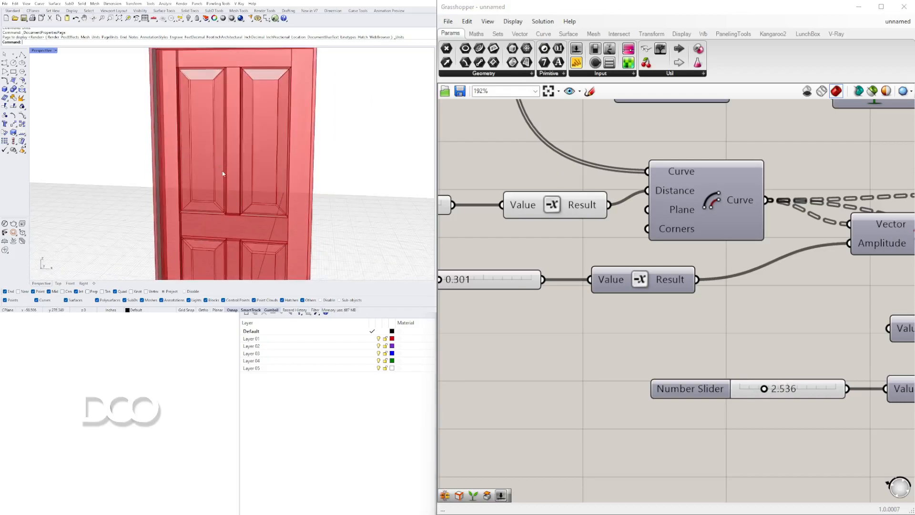
scroll(222, 173, "down", 3)
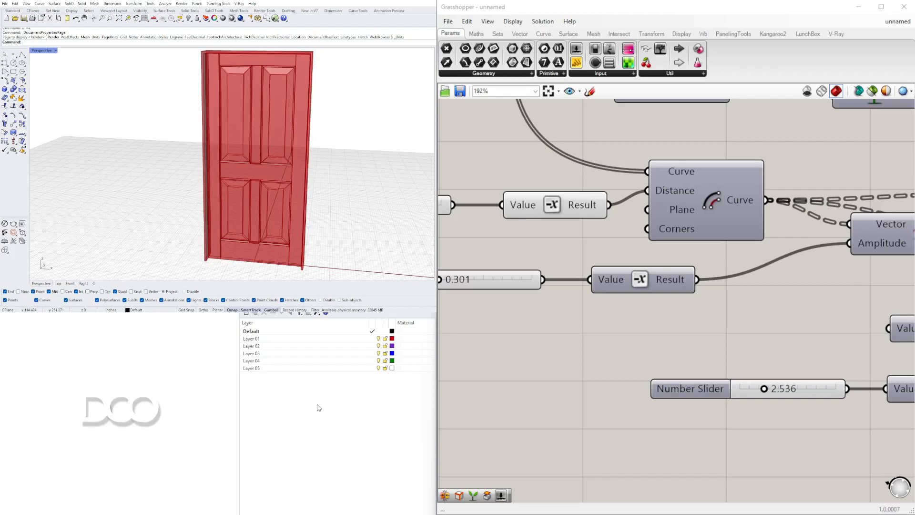
Delete every layer except Default and create a new layer named DOOR as the current layer
left_click(246, 315)
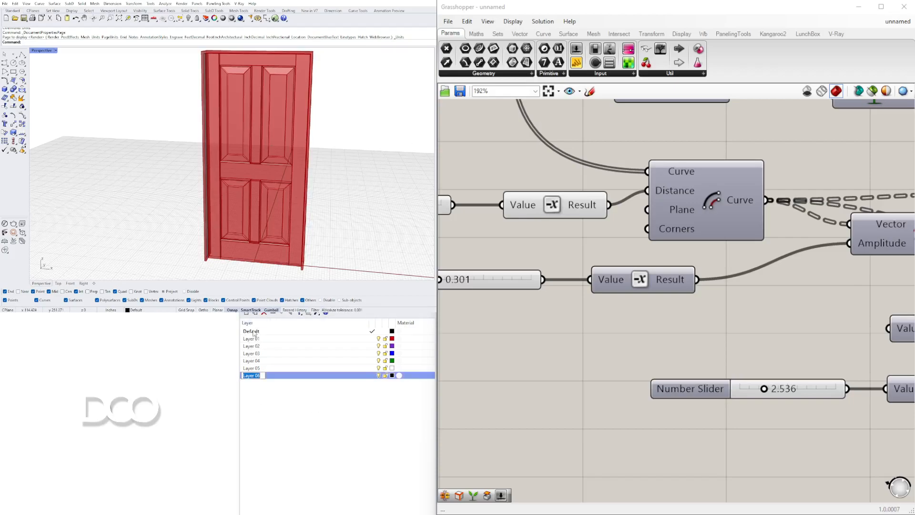
left_click(253, 332)
left_click_drag(268, 407, 255, 364)
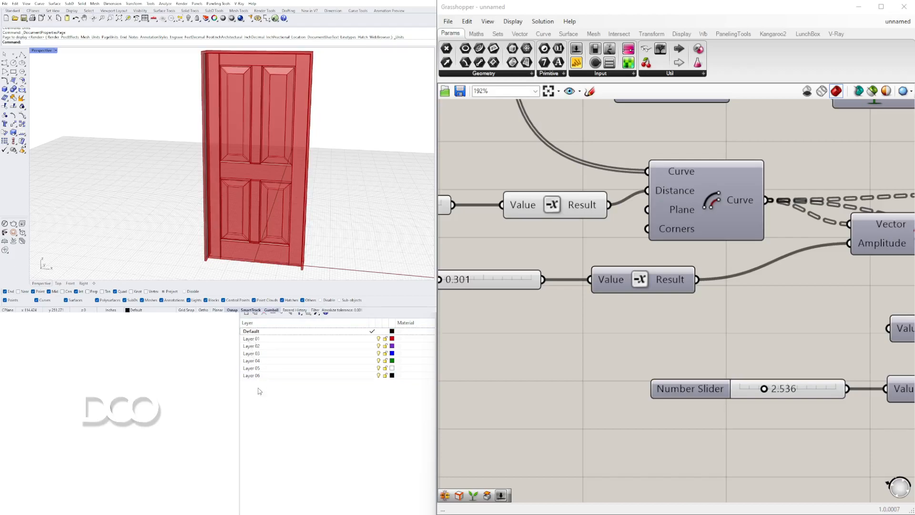
key("ctrl+a")
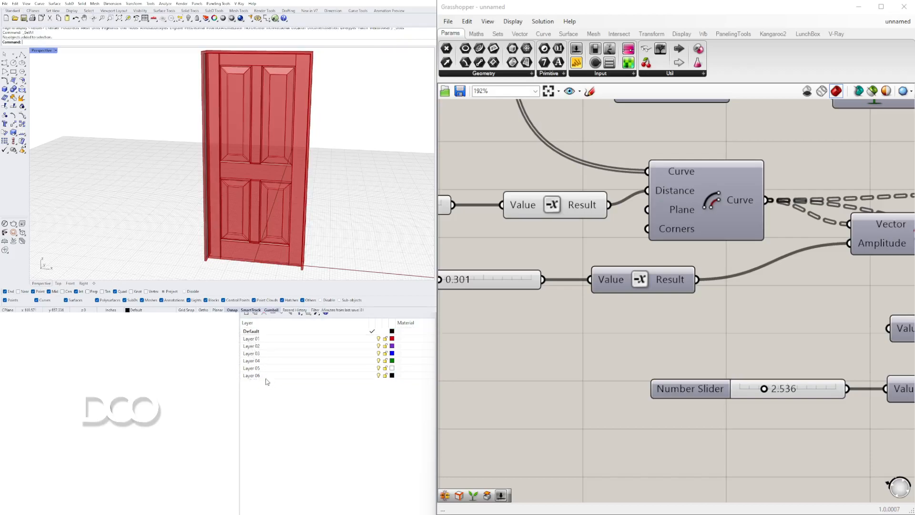
left_click(247, 375)
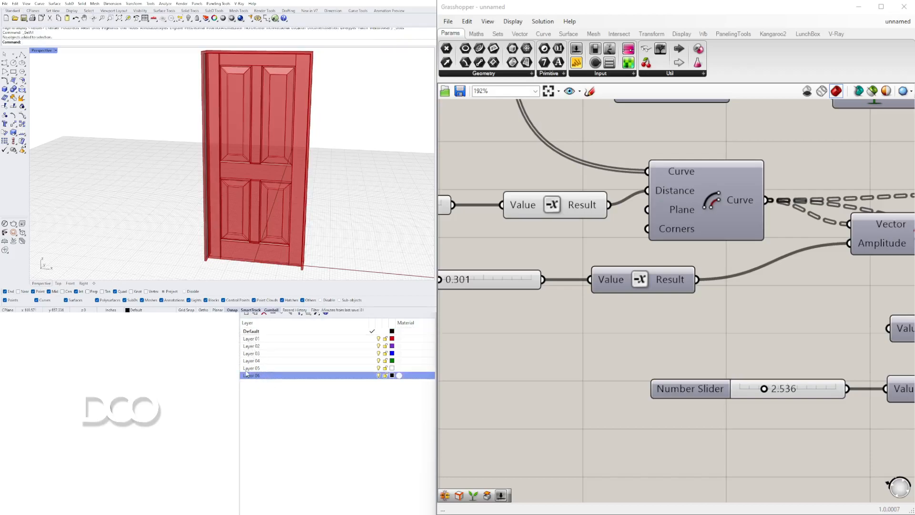
left_click(251, 339, "shift")
key("Delete")
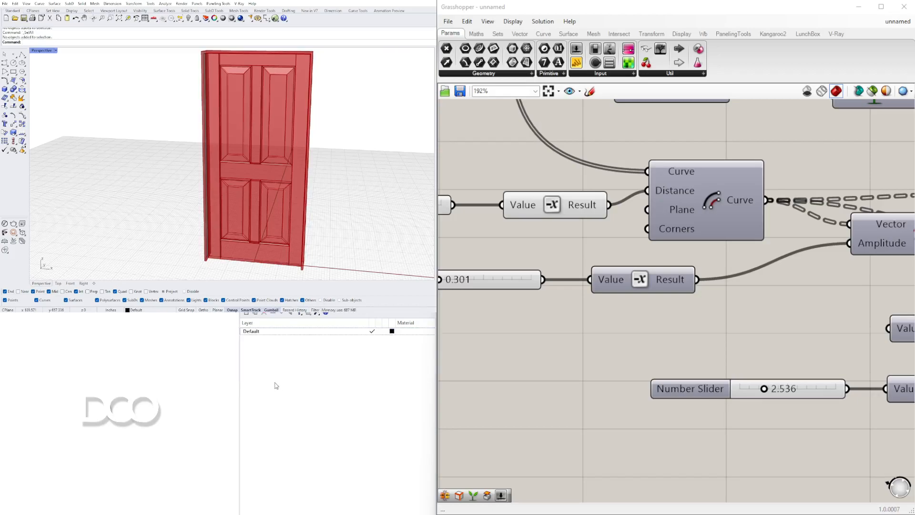
left_click(247, 313)
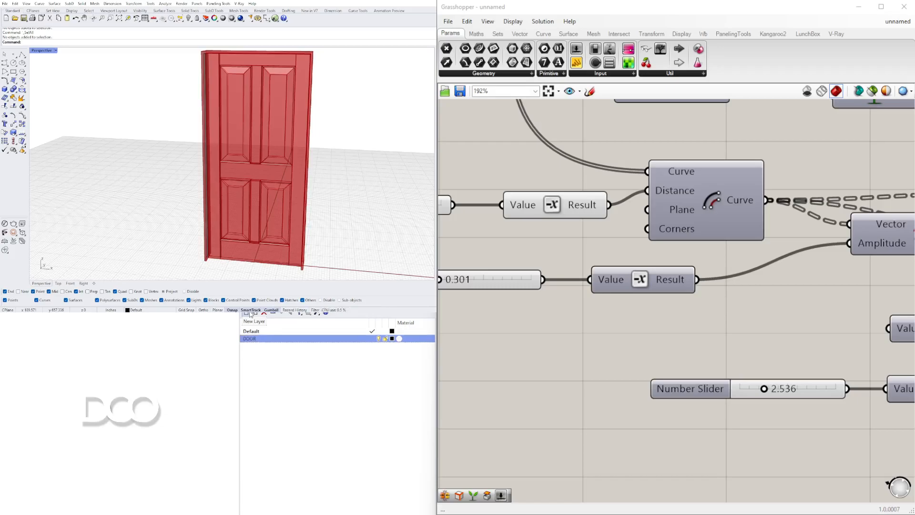
Select the final extrusions and the joined panel output in the definition and bake them onto the DOOR layer
scroll(730, 150, "down", 5)
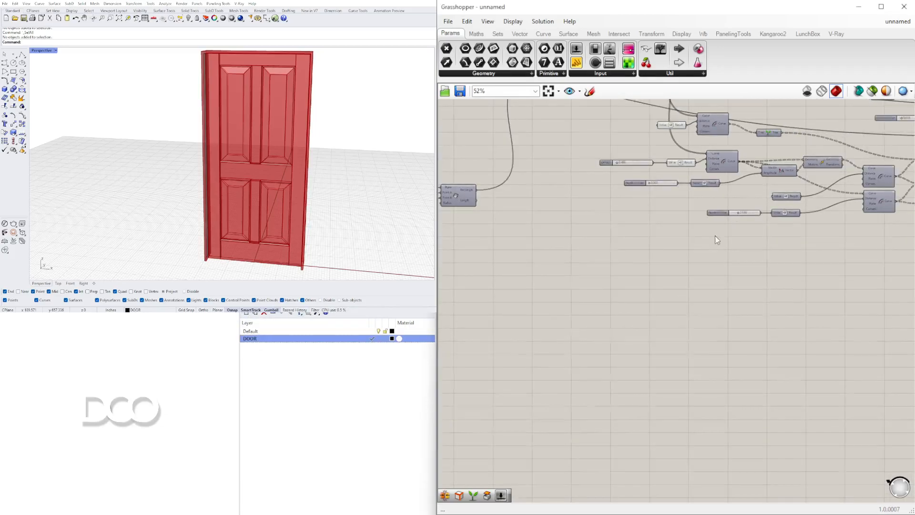
left_click(738, 231)
right_click_drag(497, 192, 797, 295)
scroll(683, 276, "up", 3)
left_click(679, 281, "shift")
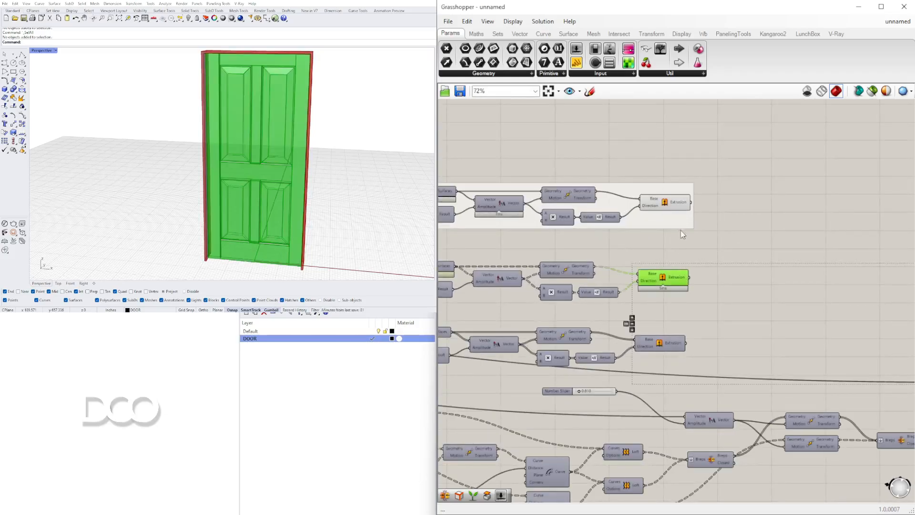
left_click(665, 202, "shift")
scroll(662, 204, "down", 5)
scroll(657, 204, "down", 3)
middle_click(705, 242)
left_click(721, 267)
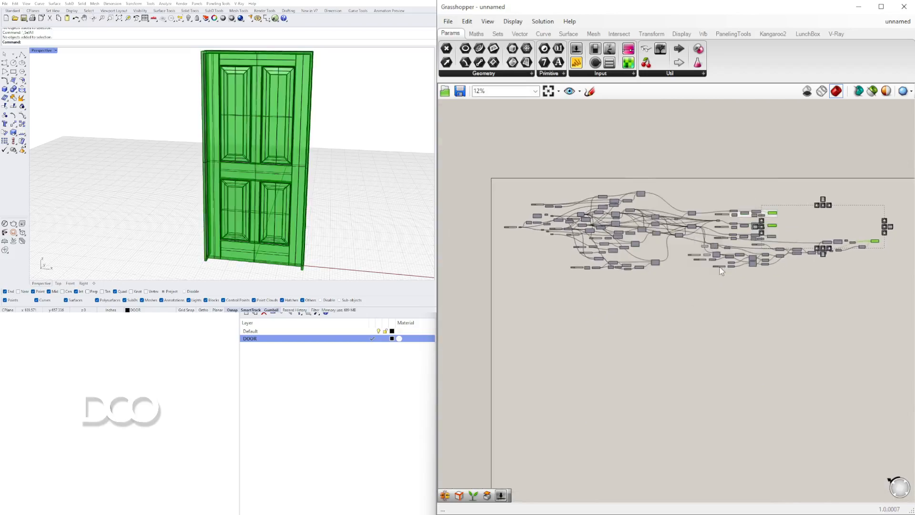
Turn off the Grasshopper geometry preview and show the baked door in the PRESENT1 display mode
left_click(372, 188)
left_click(806, 91)
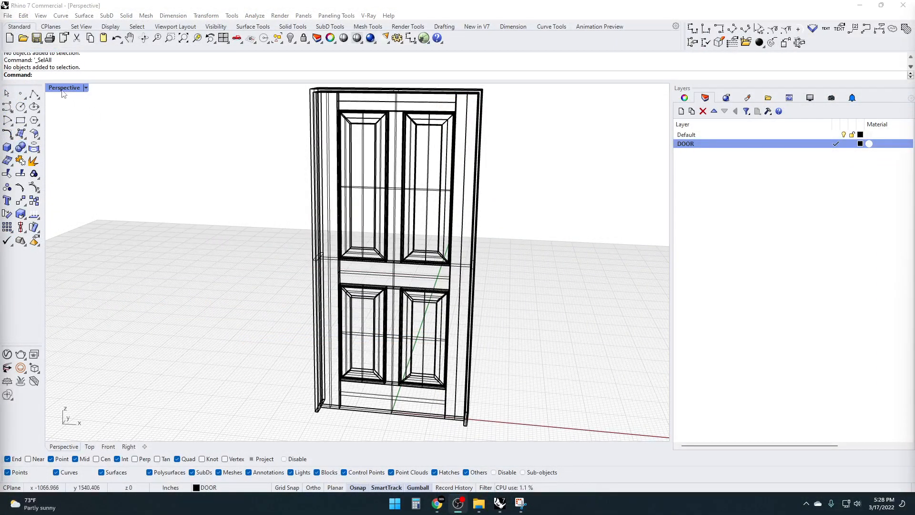
left_click(63, 89)
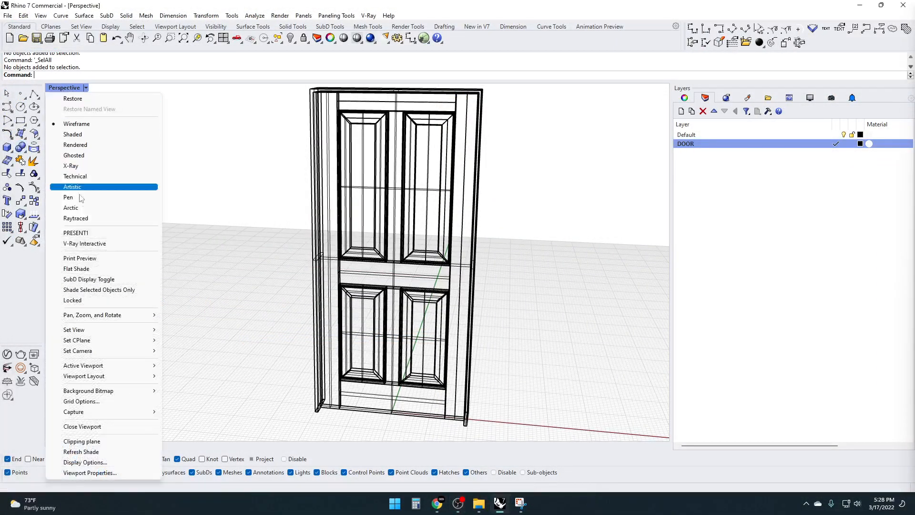
left_click(76, 233)
mouse_move(314, 243)
right_mouse_down()
mouse_move(287, 272)
mouse_move(364, 251)
mouse_move(472, 251)
mouse_move(353, 270)
mouse_move(276, 299)
mouse_move(251, 279)
mouse_move(344, 273)
mouse_move(248, 276)
mouse_move(331, 277)
mouse_move(286, 276)
mouse_move(317, 275)
right_mouse_up()
scroll(270, 289, "up", 3)
scroll(283, 285, "down", 5)
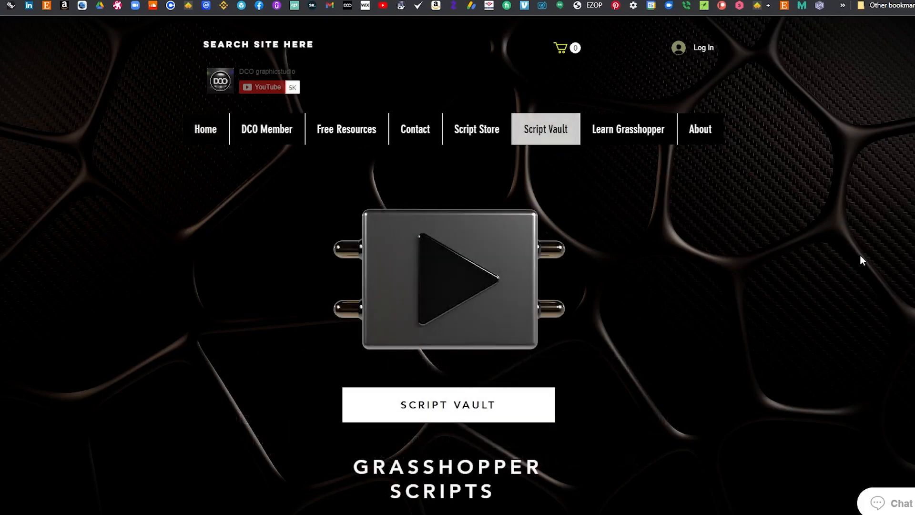
Open the Script Vault from its web page and look through the tutorial scripts it offers
scroll(860, 262, "down", 6)
scroll(861, 273, "down", 2)
scroll(861, 272, "up", 5)
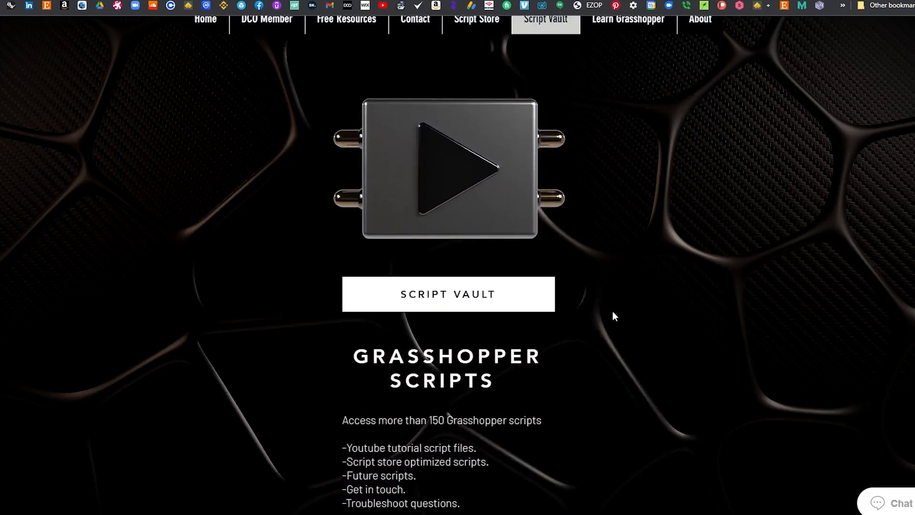
left_click(512, 300)
left_click(499, 271)
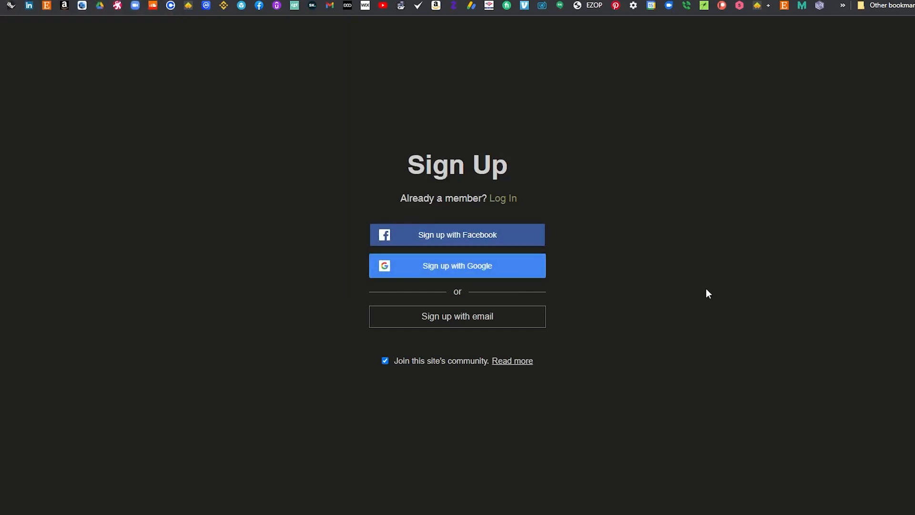
scroll(787, 302, "down", 7)
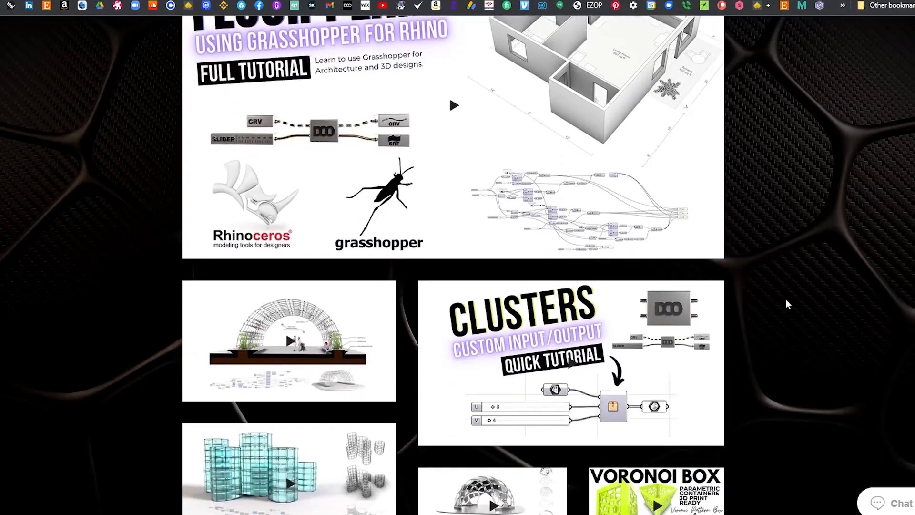
scroll(789, 299, "up", 8)
Open the Script Store page and look through the Grasshopper scripts for sale
left_click(478, 130)
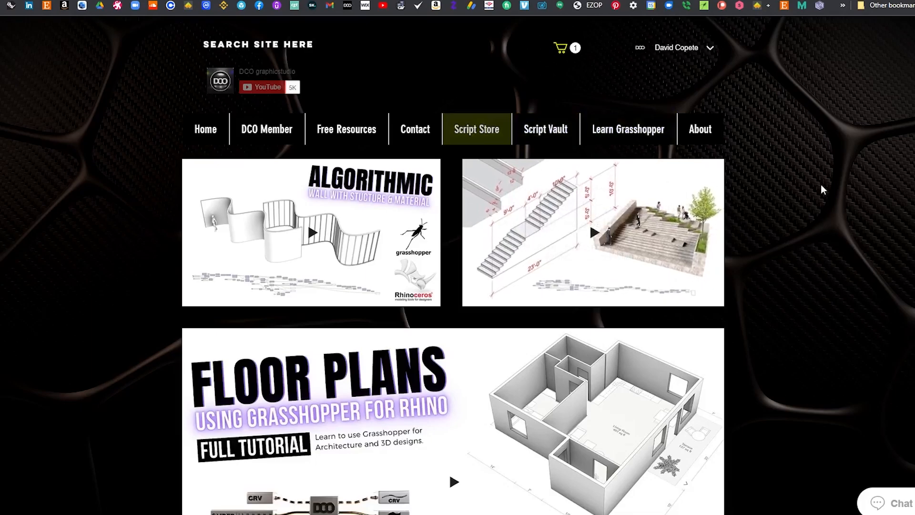
scroll(827, 197, "down", 7)
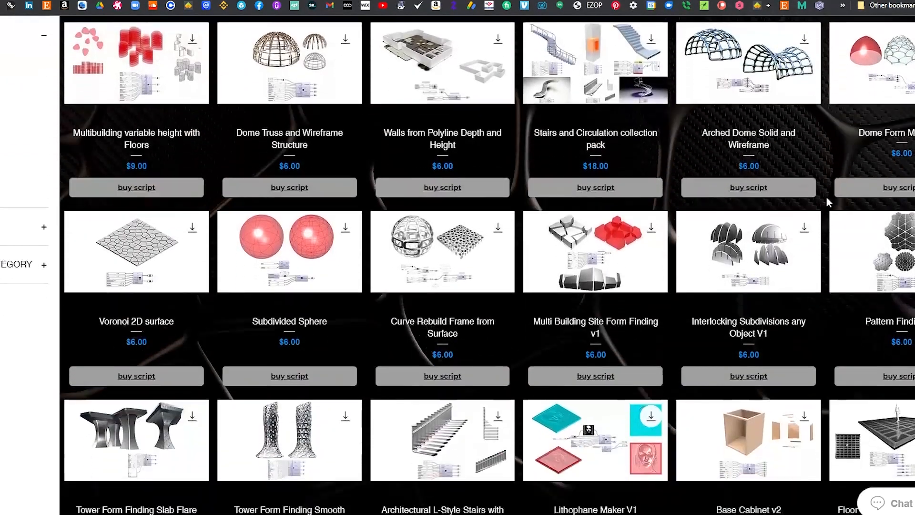
scroll(831, 209, "up", 7)
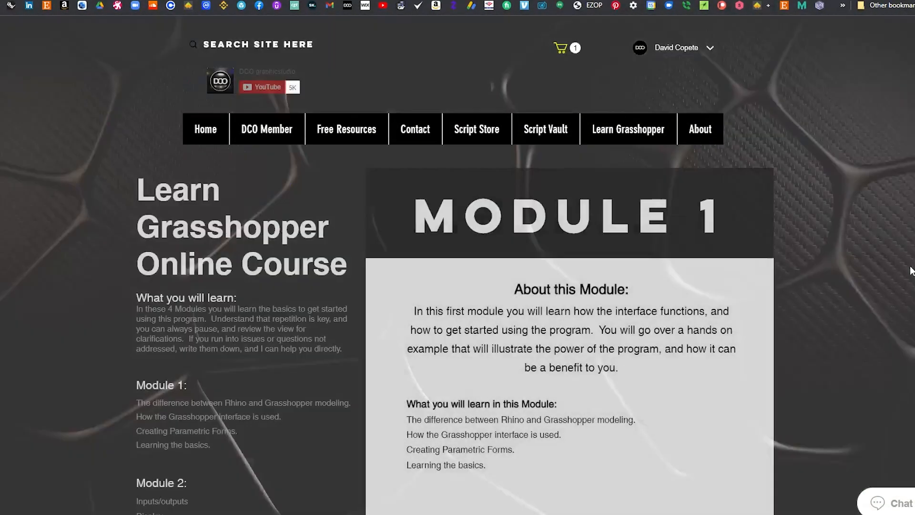
Review the Learn Grasshopper online course page from Module 1 through Module 3
scroll(910, 270, "down", 6)
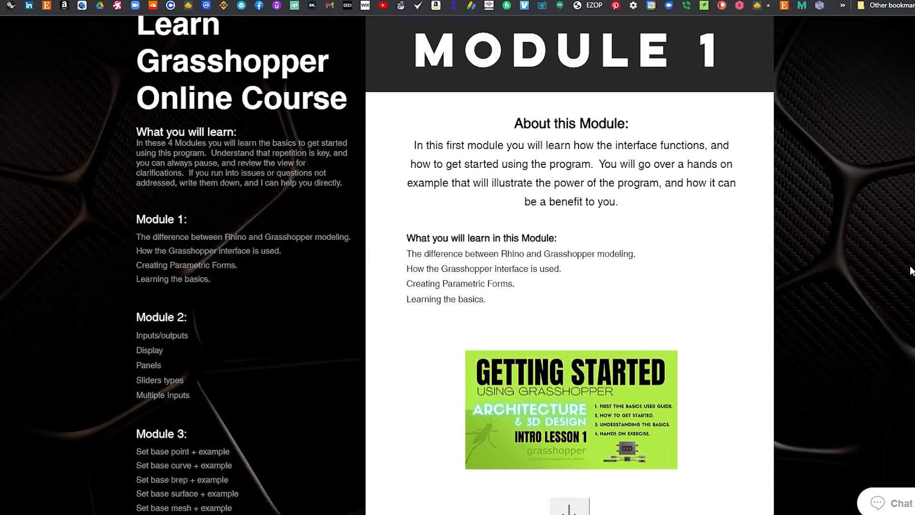
scroll(910, 271, "down", 18)
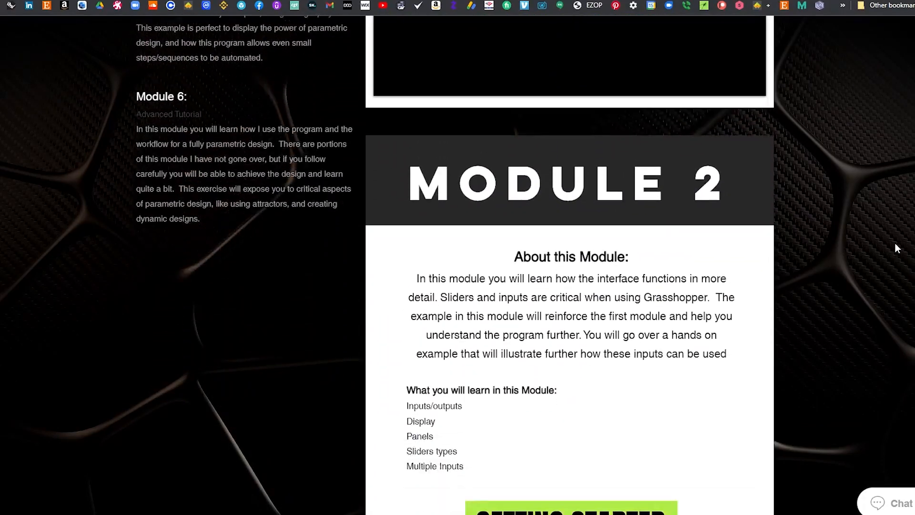
scroll(894, 254, "down", 15)
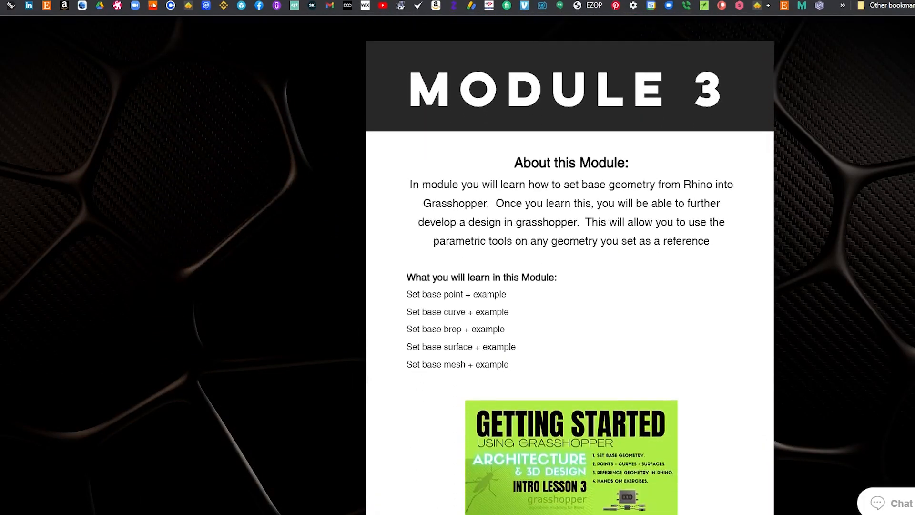
scroll(569, 265, "down", 20)
scroll(569, 265, "up", 20)
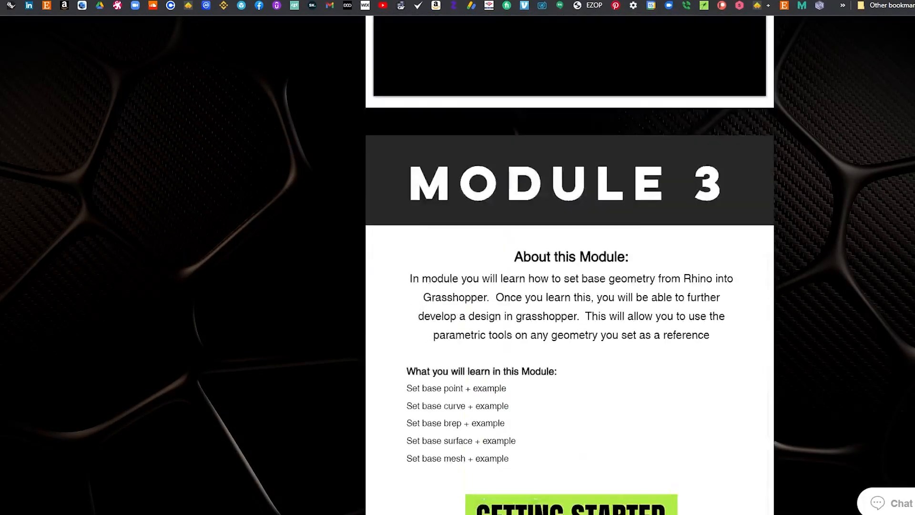
scroll(569, 265, "up", 7)
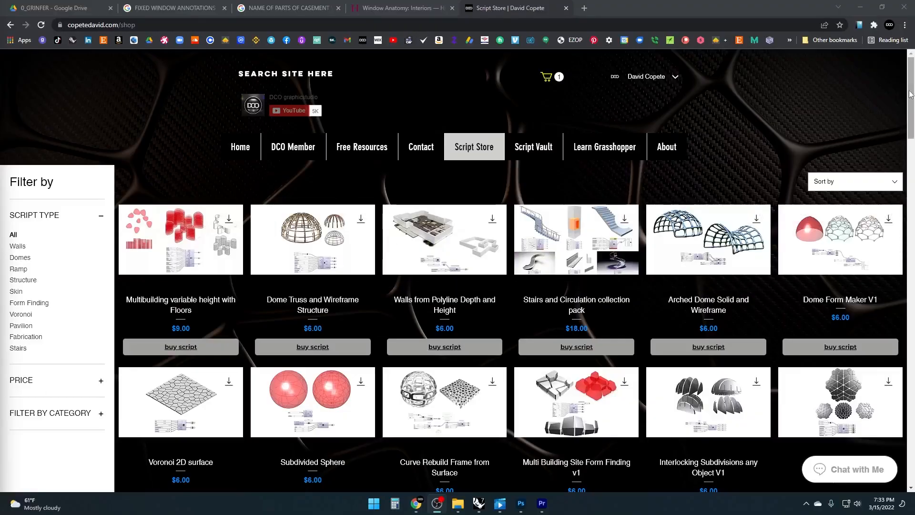
Filter the Script Store by Stairs and view the Set of Stairs with Side Rail from Base Curve product
mouse_move(910, 94)
left_mouse_down()
mouse_move(912, 218)
mouse_move(912, 86)
left_mouse_up()
left_click(21, 323)
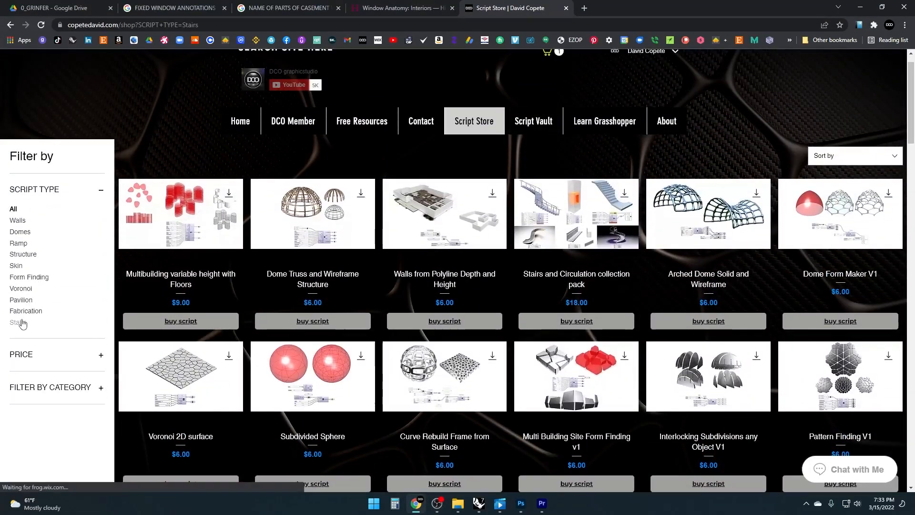
left_click(456, 229)
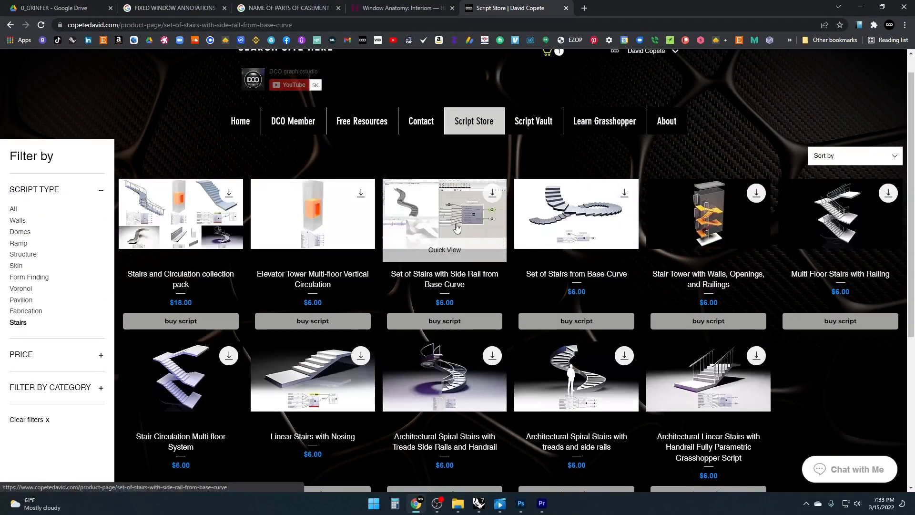
scroll(715, 332, "down", 5)
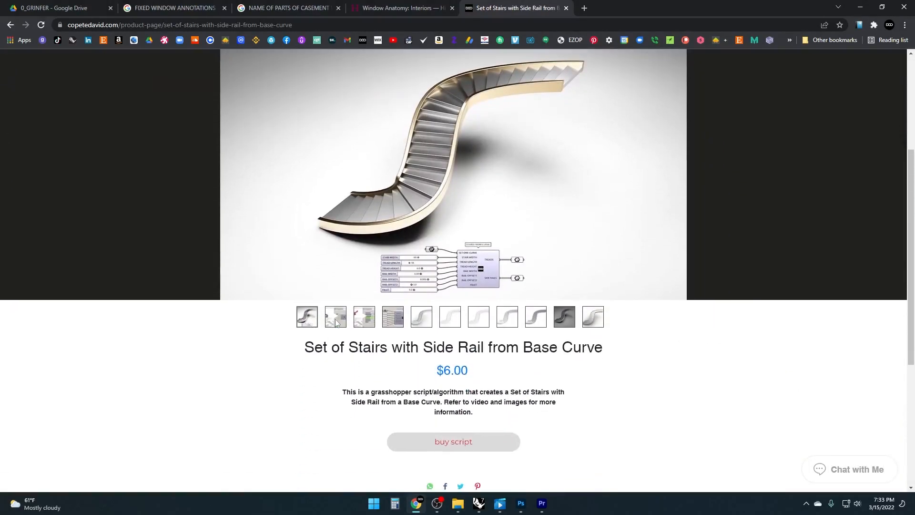
scroll(769, 246, "up", 1)
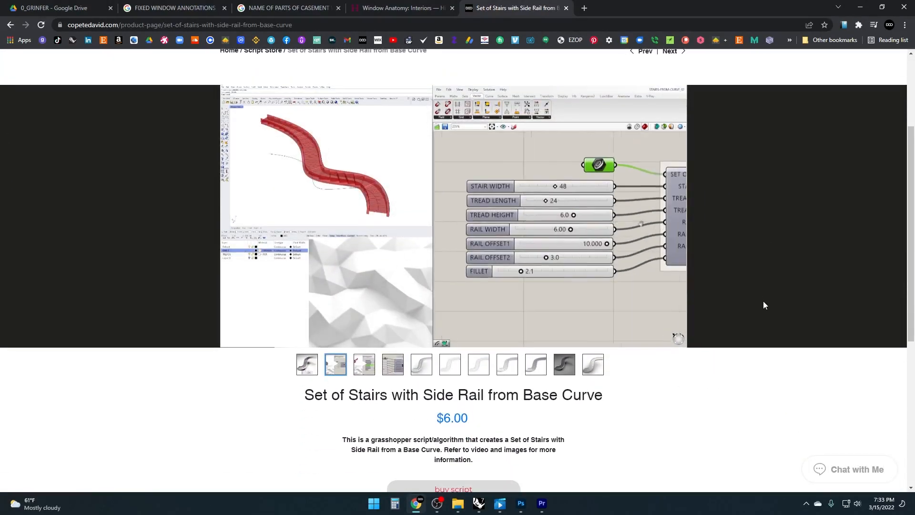